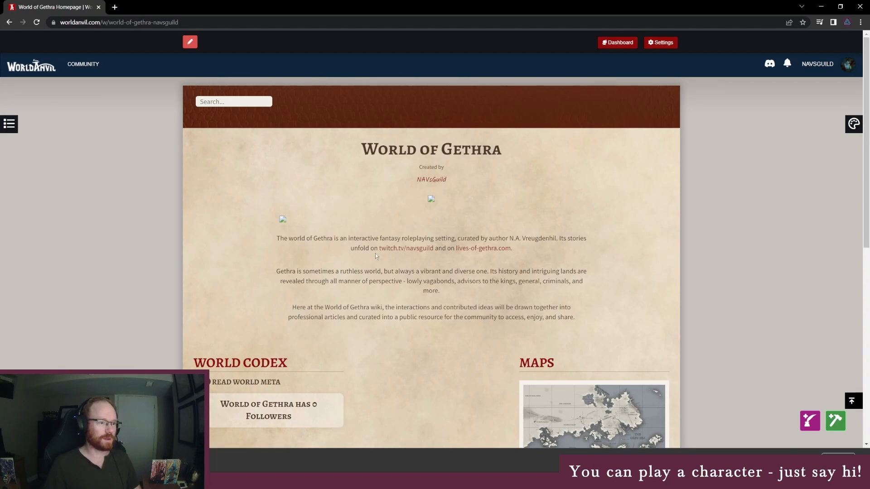
- Review the world's public homepage, including the Known World of Gethra map, its High Raena marker and the table of contents
{"action": "left_click", "coordinate": [555, 321]}
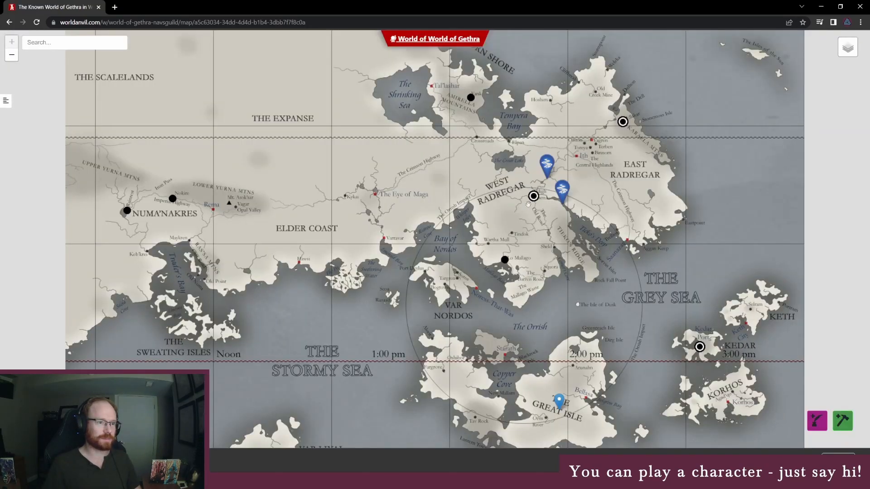
{"action": "left_click", "coordinate": [534, 197]}
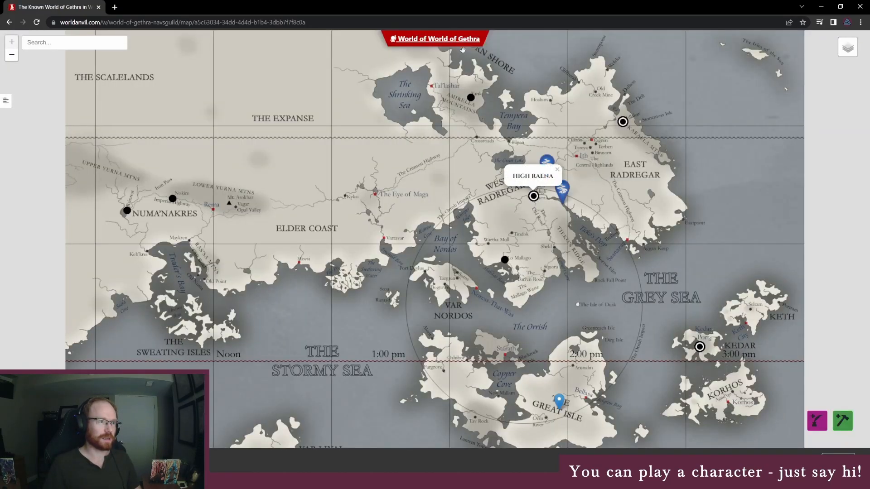
{"action": "left_click", "coordinate": [466, 51]}
{"action": "scroll", "coordinate": [344, 190], "scroll_direction": "down", "scroll_amount": 3}
{"action": "scroll", "coordinate": [375, 173], "scroll_direction": "up", "scroll_amount": 3}
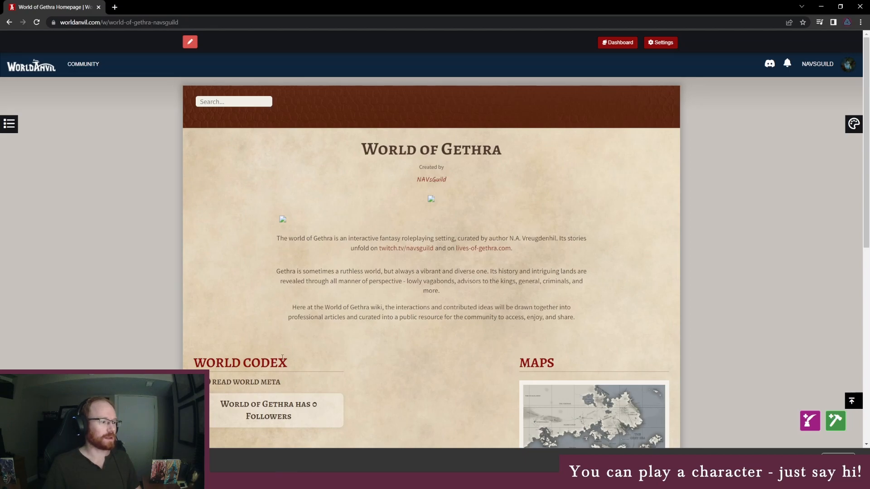
{"action": "left_click", "coordinate": [10, 124]}
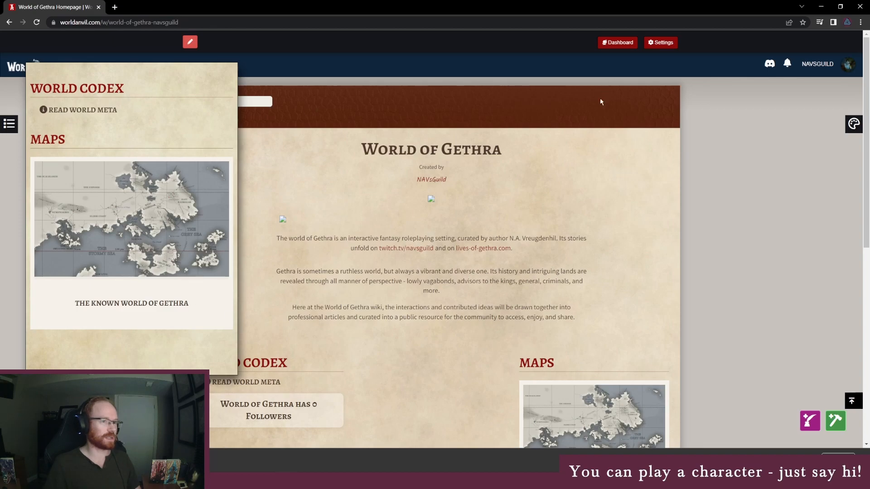
- Open the world's articles manager from the dashboard and create a category named "Lives of Gethra Characters"
{"action": "left_click", "coordinate": [621, 43]}
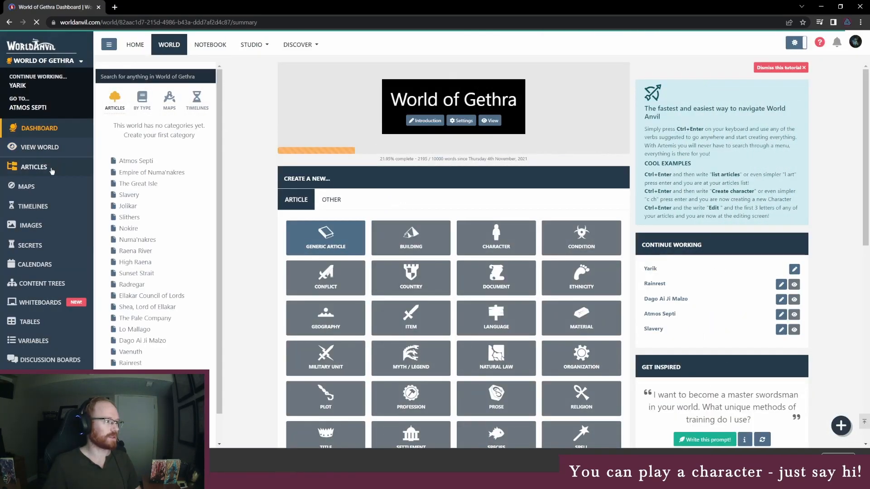
{"action": "left_click", "coordinate": [36, 167]}
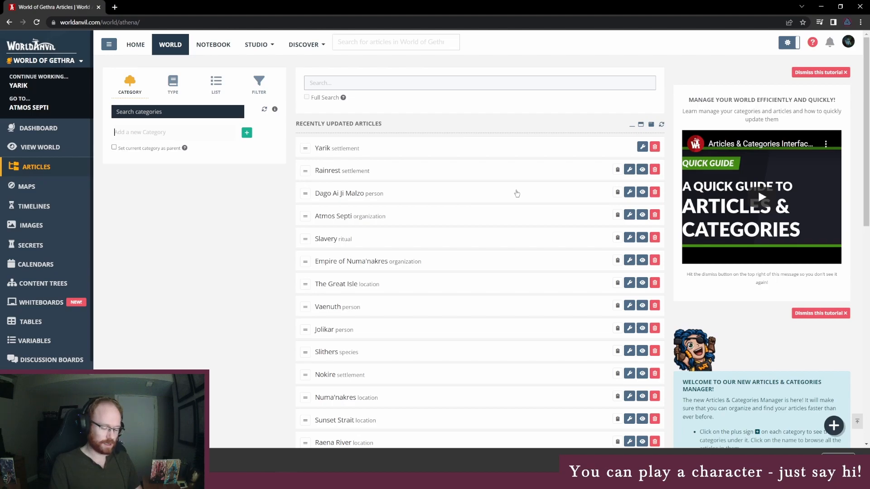
{"action": "type", "text": "Lives of Gethra C"}
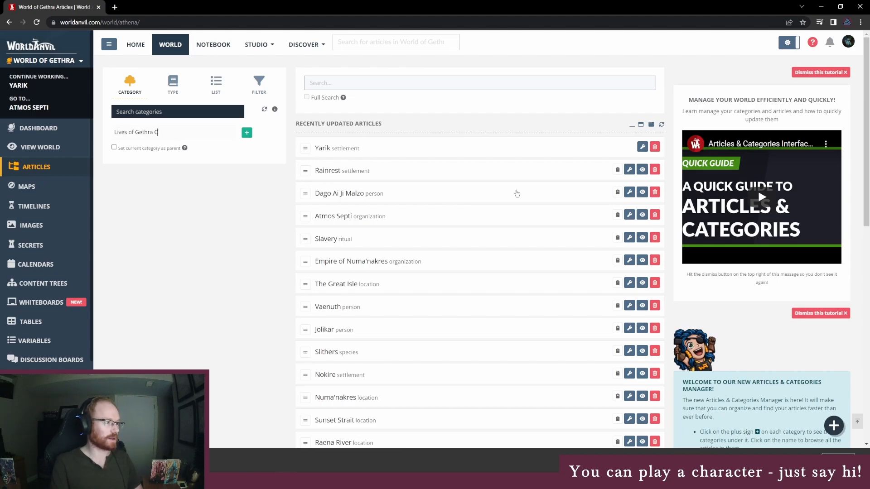
{"action": "type", "text": "haracters"}
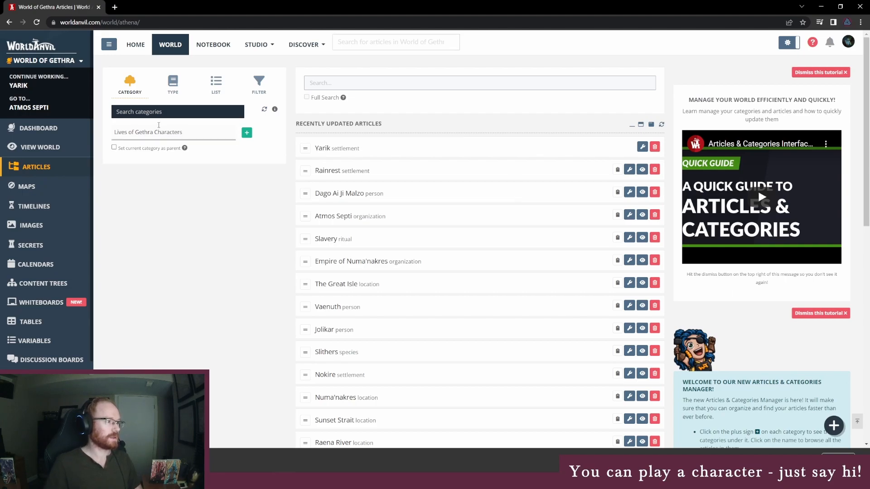
{"action": "left_click", "coordinate": [247, 133]}
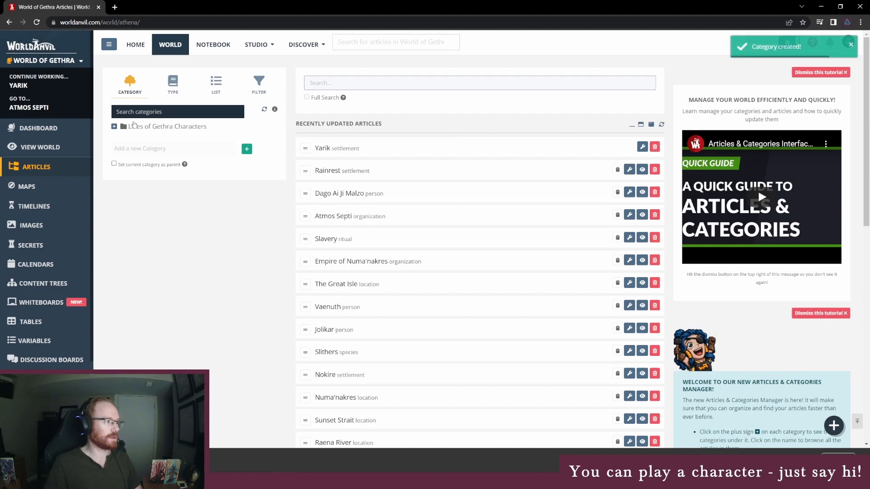
- Add a second top-level category named "World Characters"
{"action": "left_click", "coordinate": [154, 149]}
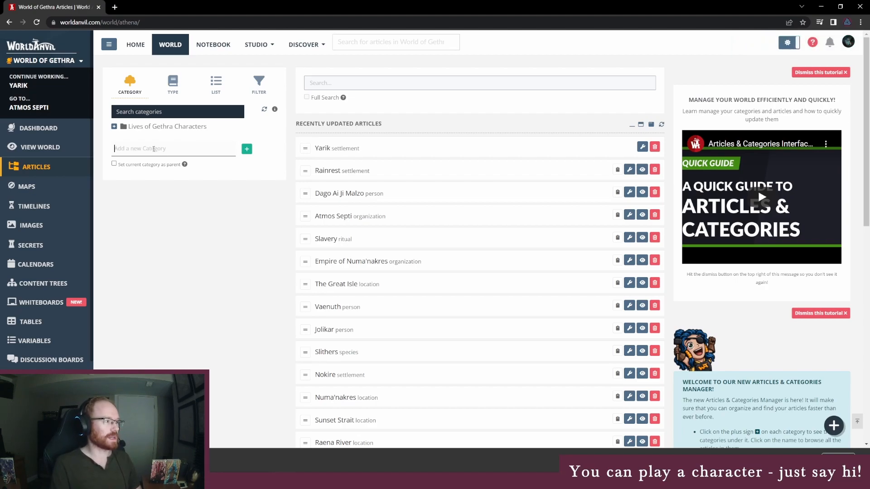
{"action": "type", "text": "H"}
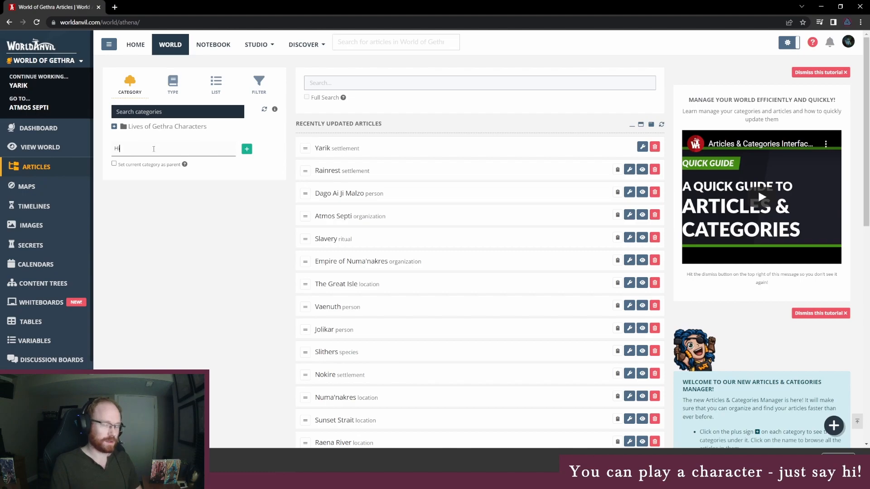
{"action": "type", "text": "istorical Characters"}
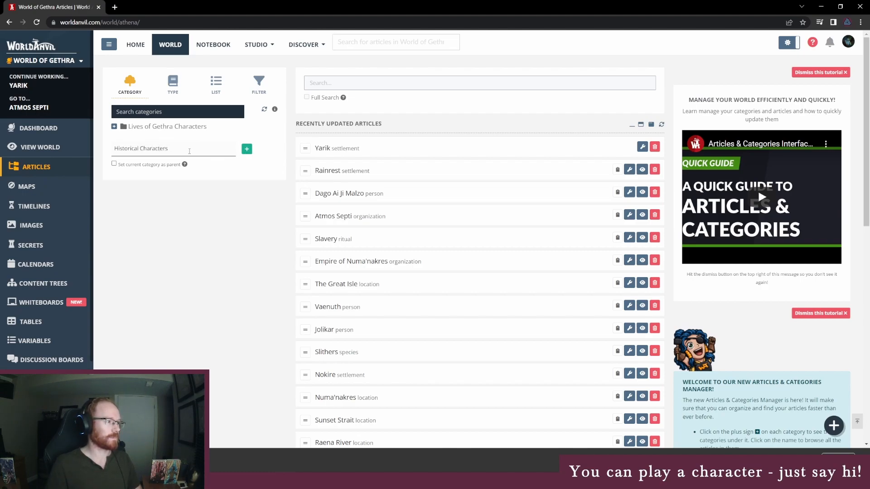
{"action": "left_click_drag", "start_coordinate": [168, 149], "coordinate": [96, 156]}
{"action": "type", "text": "W"}
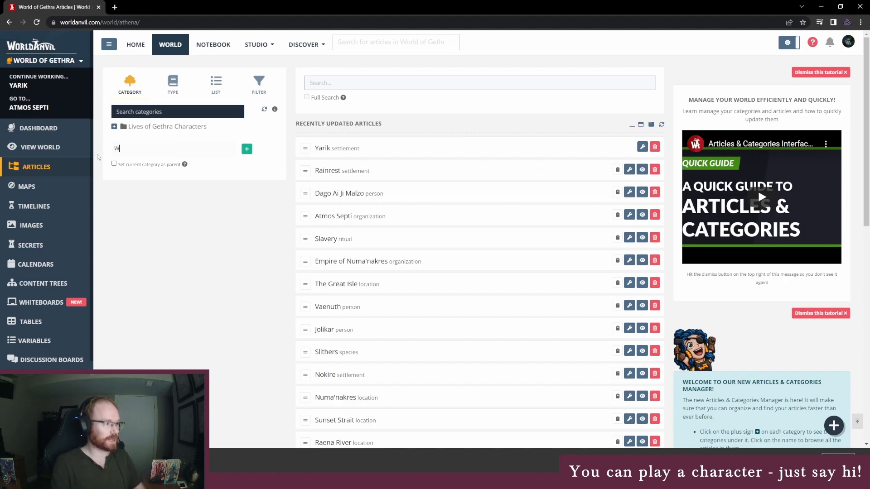
{"action": "type", "text": "orld Characters"}
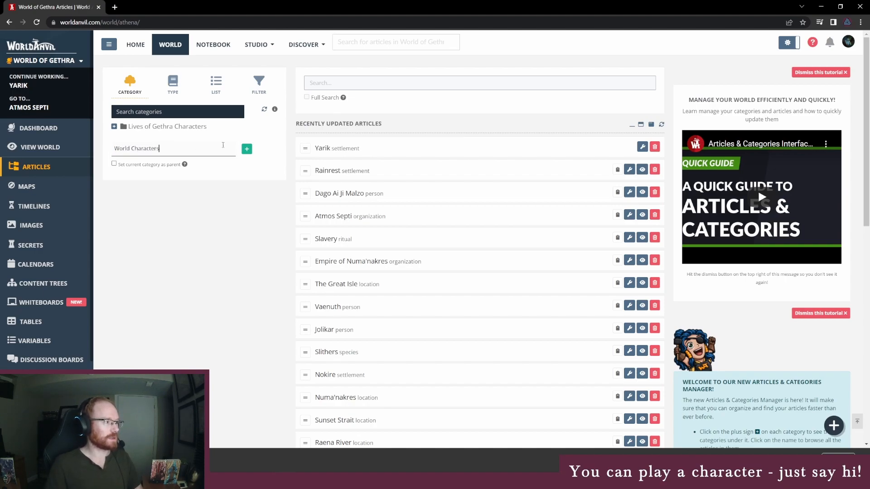
{"action": "key", "text": "Return"}
- Create a "Lands" category and add a "Cities" subcategory with Lands as its parent
{"action": "type", "text": "Londs"}
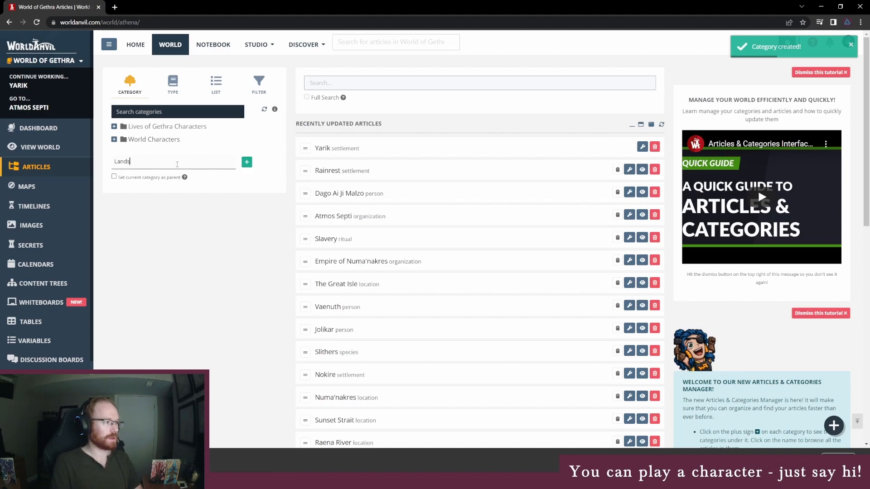
{"action": "left_click", "coordinate": [245, 163]}
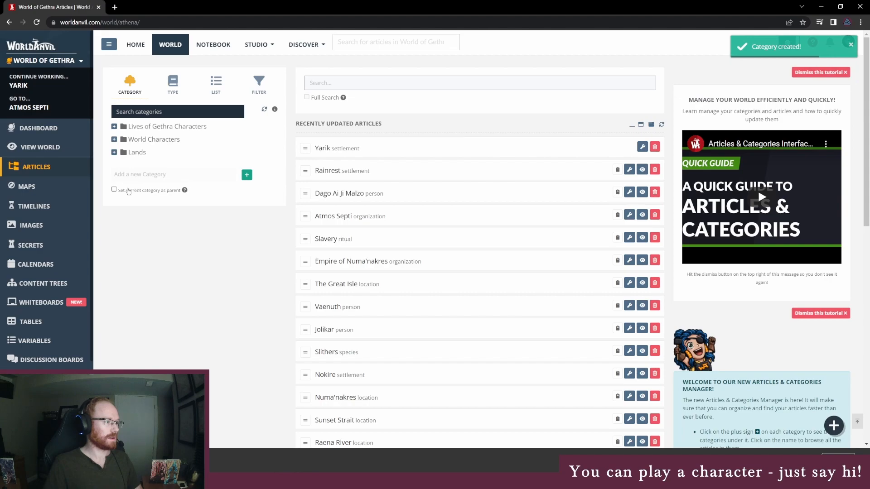
{"action": "left_click", "coordinate": [133, 153]}
{"action": "left_click", "coordinate": [122, 192]}
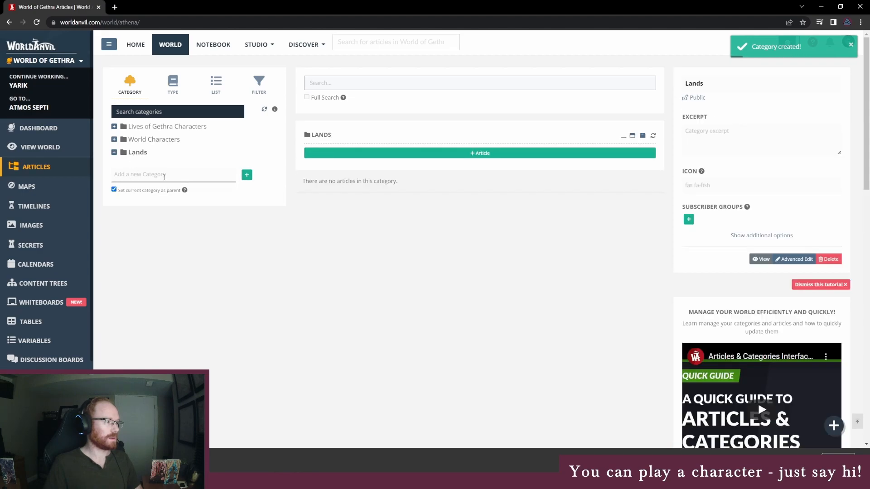
{"action": "type", "text": "Cities"}
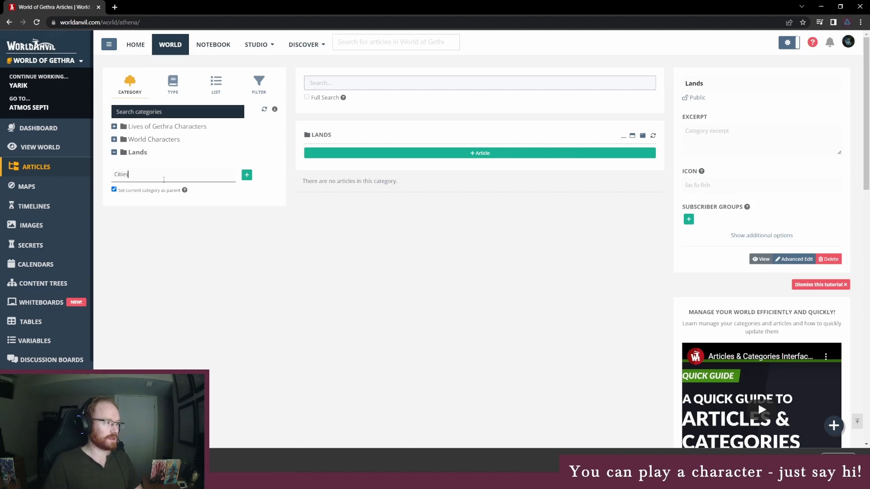
{"action": "left_click", "coordinate": [248, 178]}
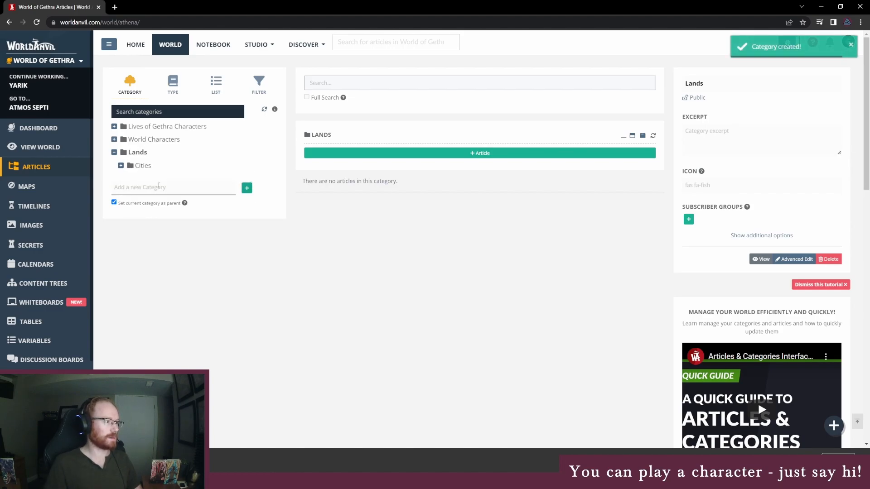
- Add "Religions" and "Species and Races" as top-level categories, without the current category as parent
{"action": "left_click", "coordinate": [131, 194]}
{"action": "type", "text": "Religions"}
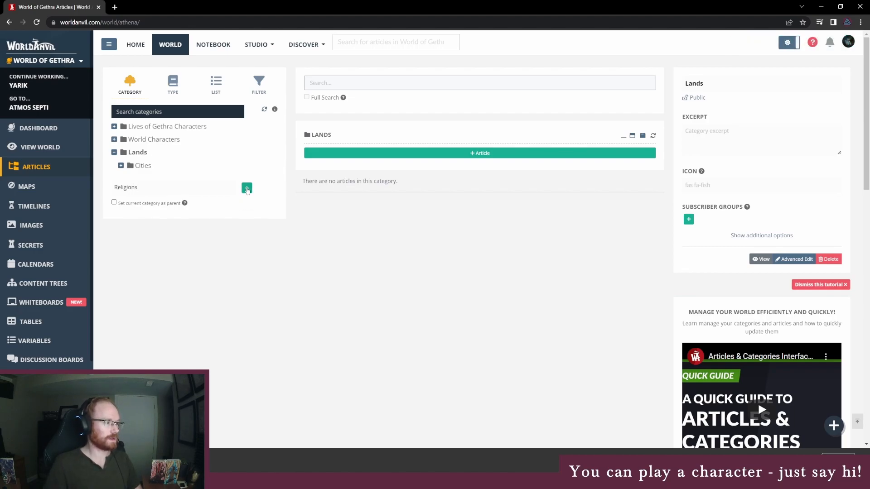
{"action": "left_click", "coordinate": [247, 188]}
{"action": "left_click", "coordinate": [161, 199]}
{"action": "type", "text": "Species and Races"}
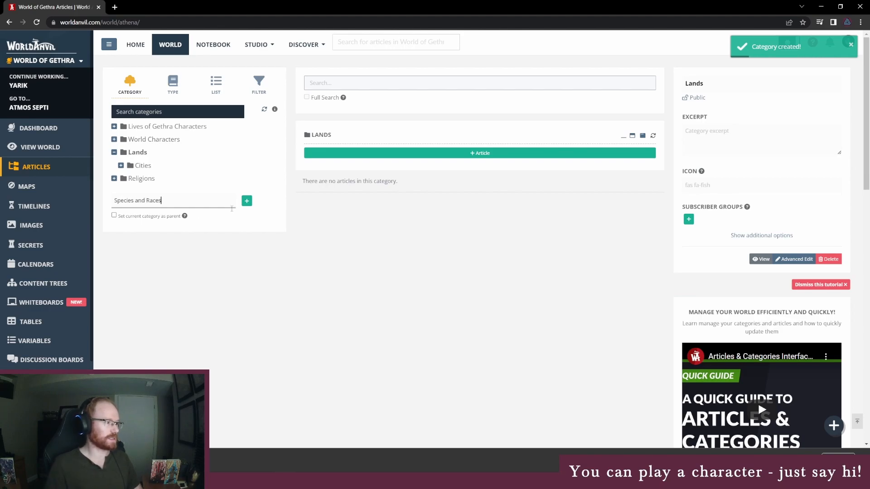
{"action": "key", "text": "Return"}
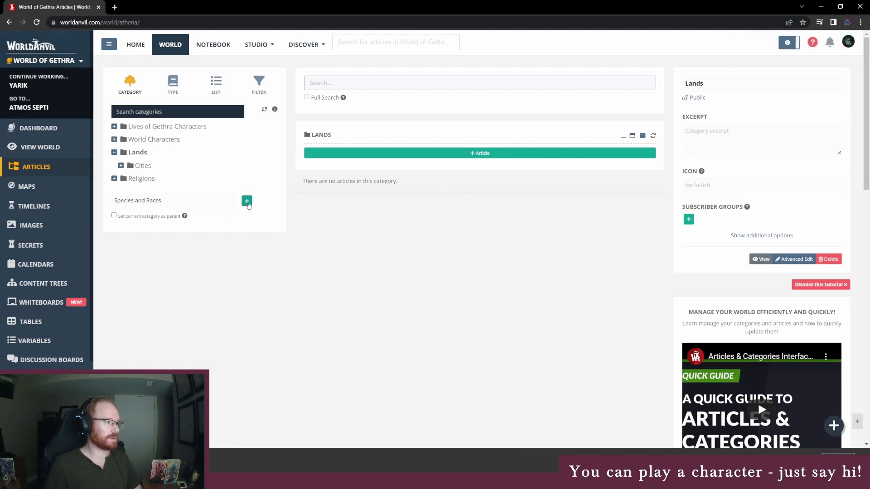
- Add a top-level category named "Culture and Traditions"
{"action": "left_click", "coordinate": [166, 218]}
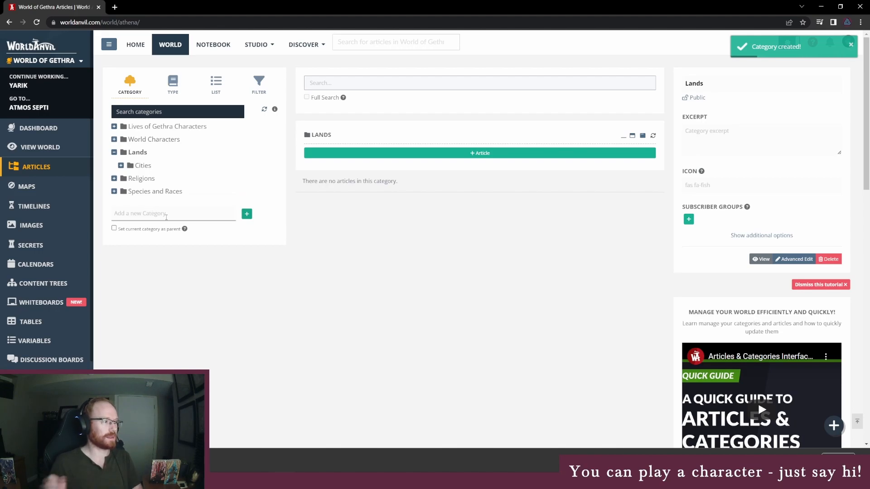
{"action": "type", "text": "Culture and Traditions"}
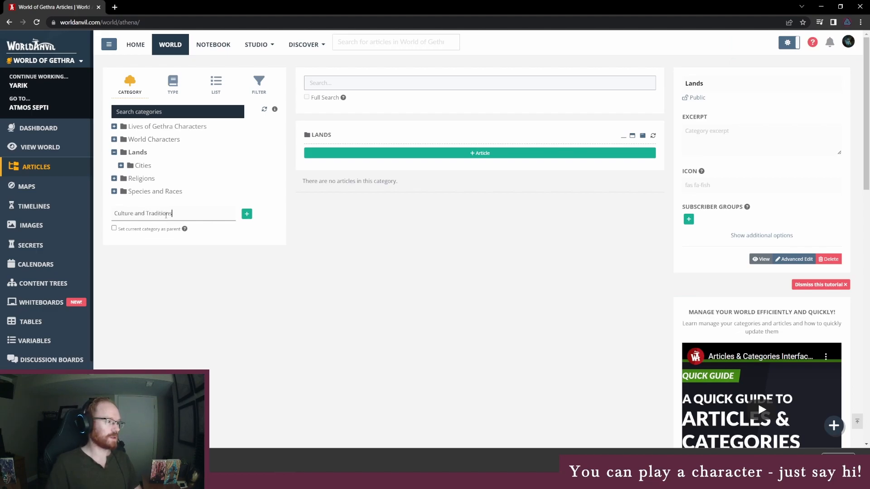
{"action": "left_click", "coordinate": [210, 229]}
{"action": "left_click", "coordinate": [248, 215]}
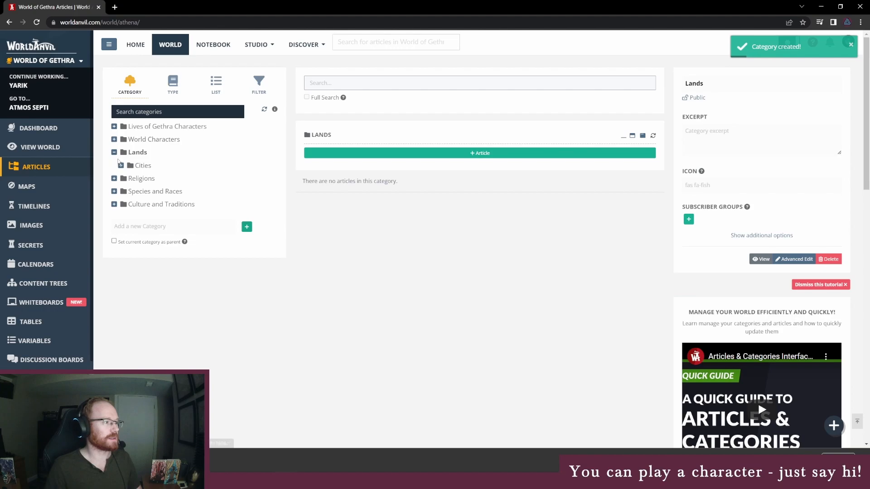
- Reload the article list and file the Yarik and Rainrest settlement articles in the Cities subcategory under Lands
{"action": "left_click", "coordinate": [43, 174]}
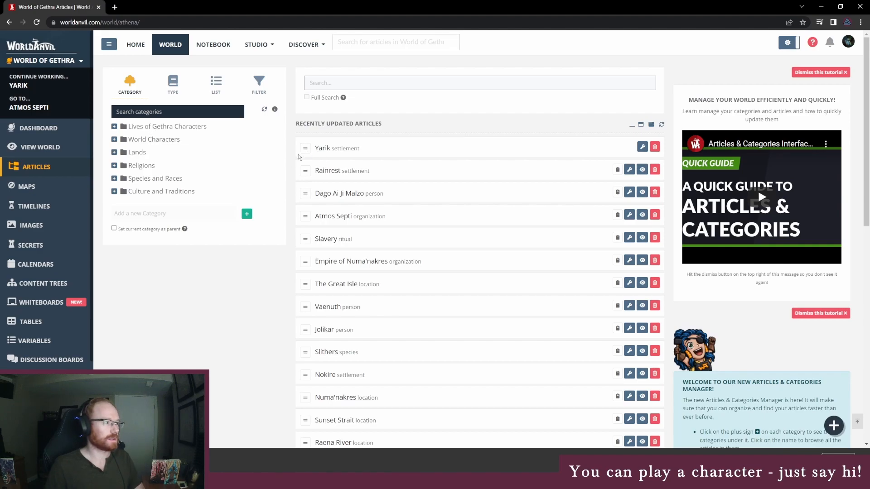
{"action": "left_click_drag", "start_coordinate": [304, 148], "coordinate": [127, 167]}
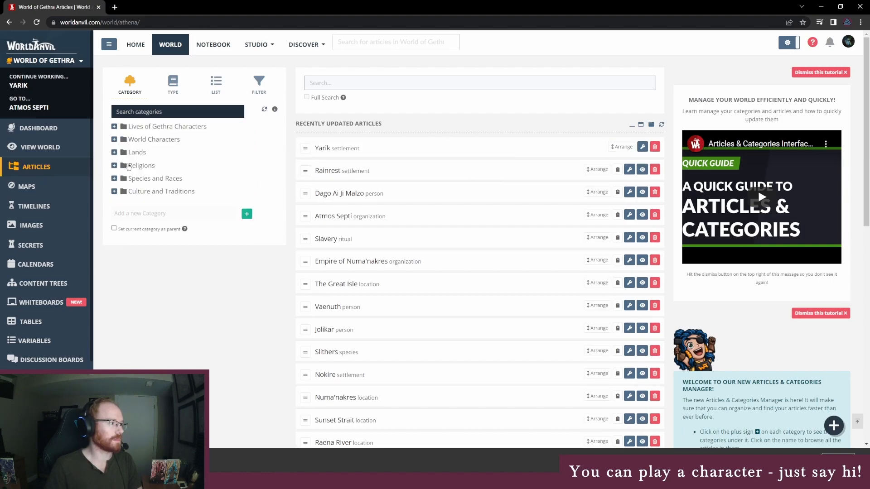
{"action": "left_click", "coordinate": [114, 152]}
{"action": "left_click_drag", "start_coordinate": [307, 150], "coordinate": [155, 172]}
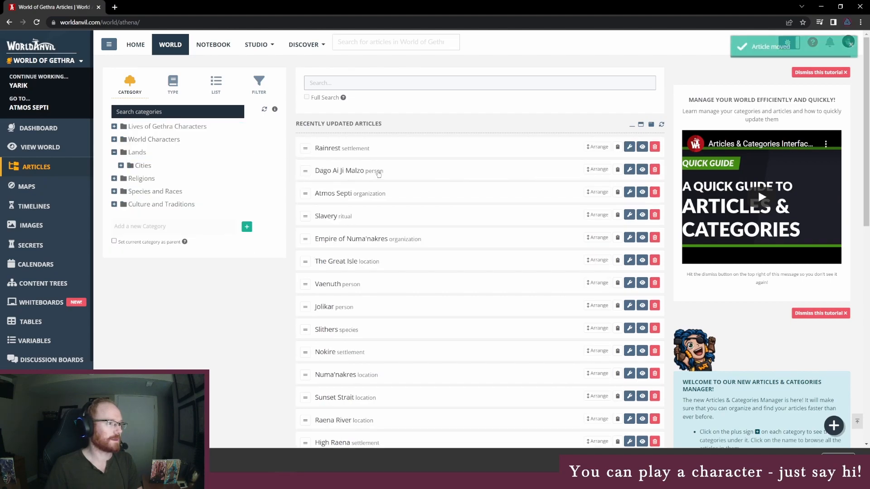
{"action": "left_click_drag", "start_coordinate": [305, 148], "coordinate": [154, 172]}
- File Dago Ai Ji Malzo under Lives of Gethra Characters and Atmos Septi under Religions, keeping Religions a top-level category
{"action": "left_click_drag", "start_coordinate": [303, 148], "coordinate": [191, 132]}
{"action": "left_click_drag", "start_coordinate": [305, 149], "coordinate": [139, 193]}
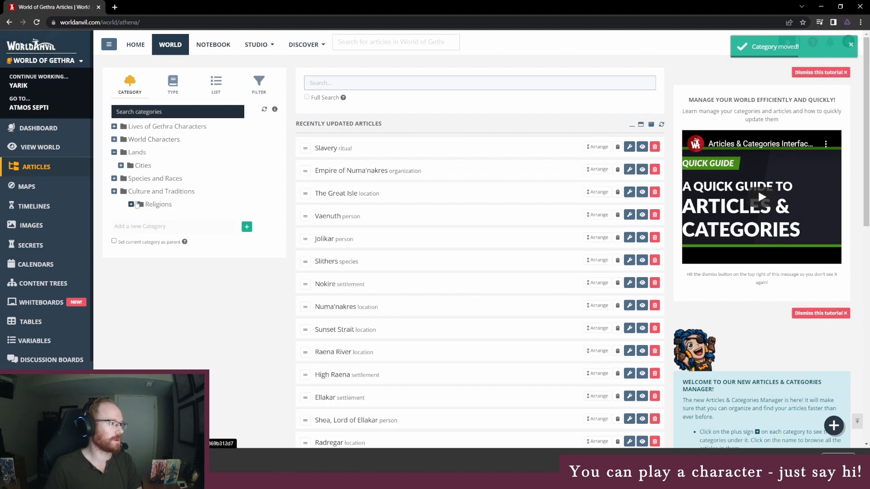
{"action": "mouse_move", "coordinate": [137, 205]}
{"action": "left_mouse_down"}
{"action": "mouse_move", "coordinate": [140, 192]}
{"action": "mouse_move", "coordinate": [141, 207]}
{"action": "mouse_move", "coordinate": [121, 208]}
{"action": "left_mouse_up"}
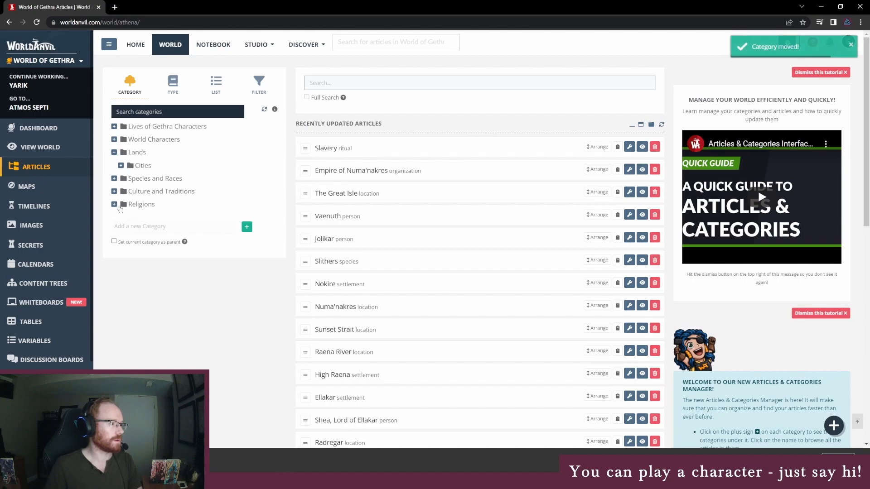
- Check which articles the World Characters, Lands, Cities, Species and Races, Culture and Traditions, and Religions categories contain, and return to the full article list
{"action": "left_click", "coordinate": [150, 192]}
{"action": "left_click", "coordinate": [142, 205]}
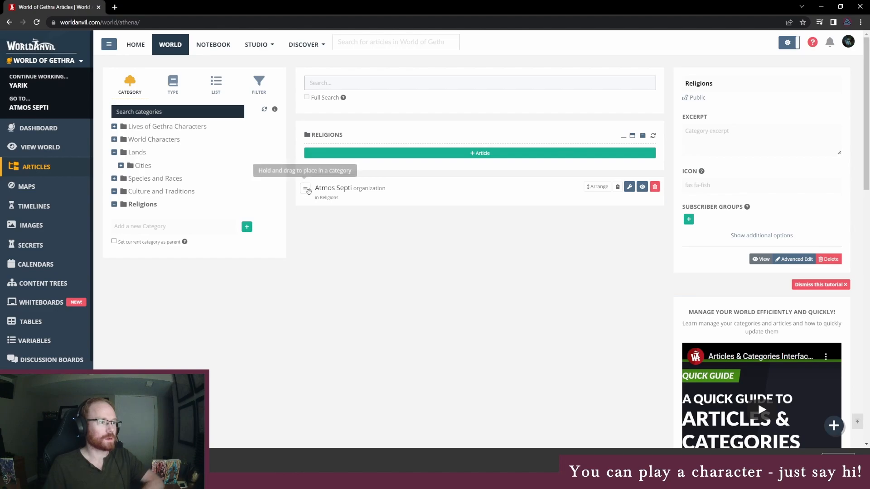
{"action": "left_click", "coordinate": [130, 141]}
{"action": "left_click", "coordinate": [142, 155]}
{"action": "left_click", "coordinate": [144, 168]}
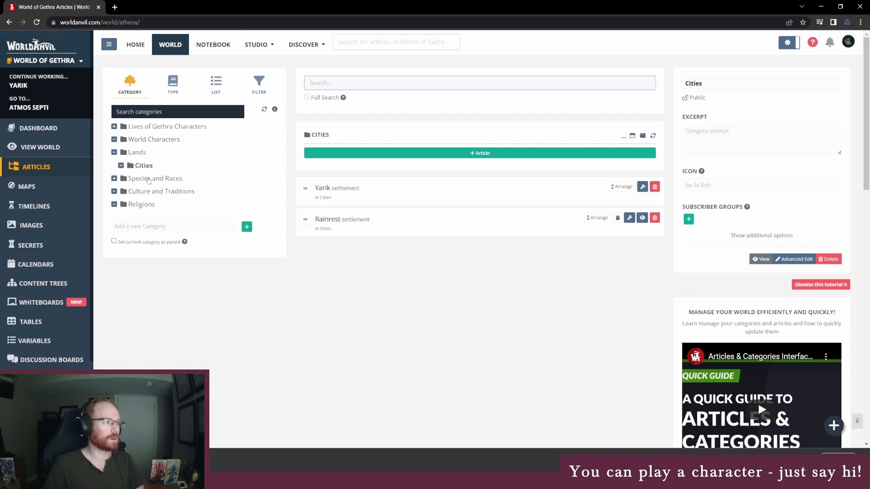
{"action": "left_click", "coordinate": [148, 180]}
{"action": "left_click", "coordinate": [154, 195]}
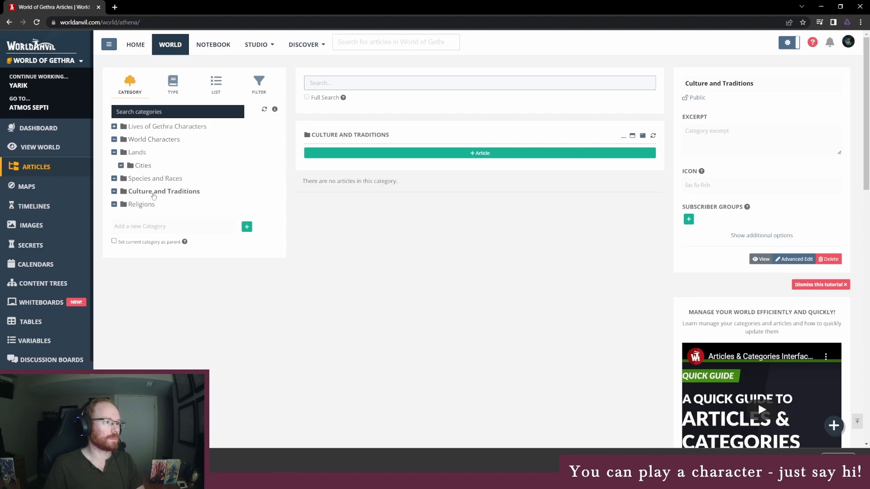
{"action": "left_click", "coordinate": [149, 206]}
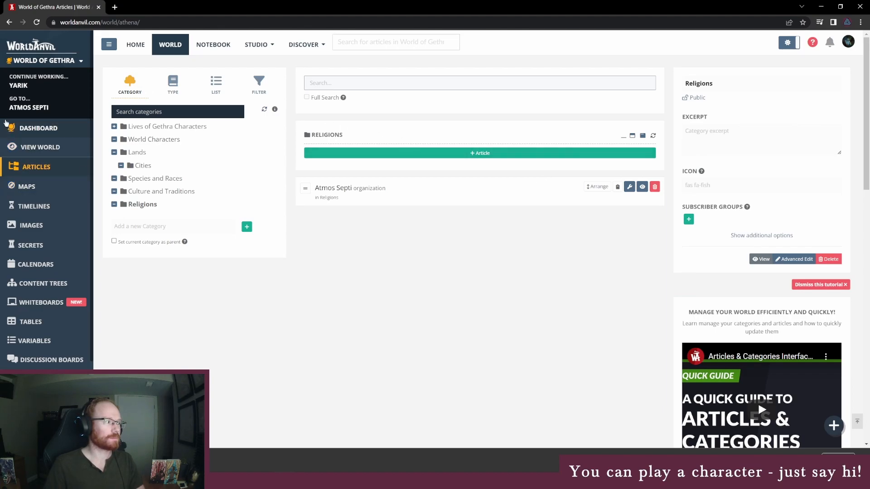
{"action": "left_click", "coordinate": [36, 167]}
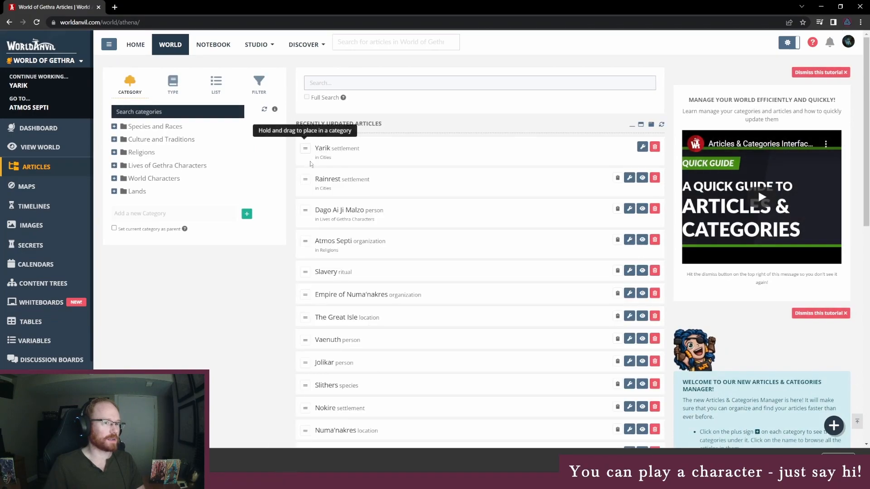
- Expand the category tree to show the Cities subcategory and file the Slavery ritual article under Culture and Traditions
{"action": "left_click", "coordinate": [114, 152]}
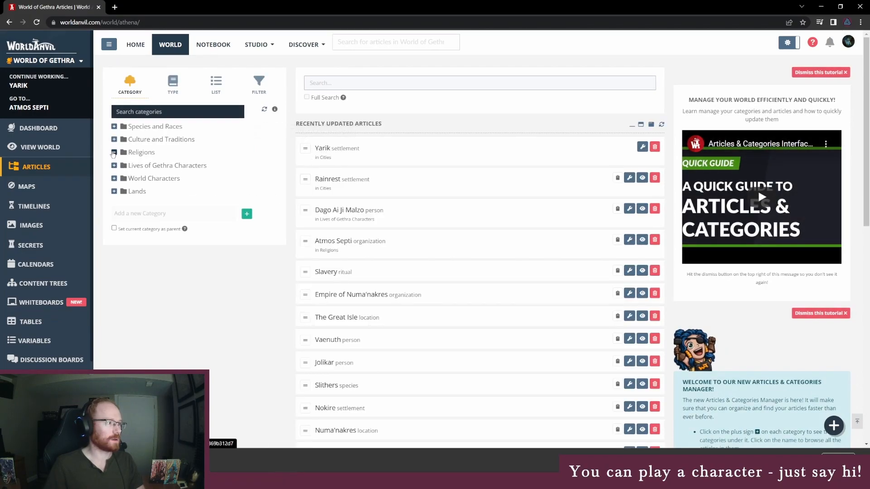
{"action": "left_click", "coordinate": [114, 179]}
{"action": "left_click", "coordinate": [114, 192]}
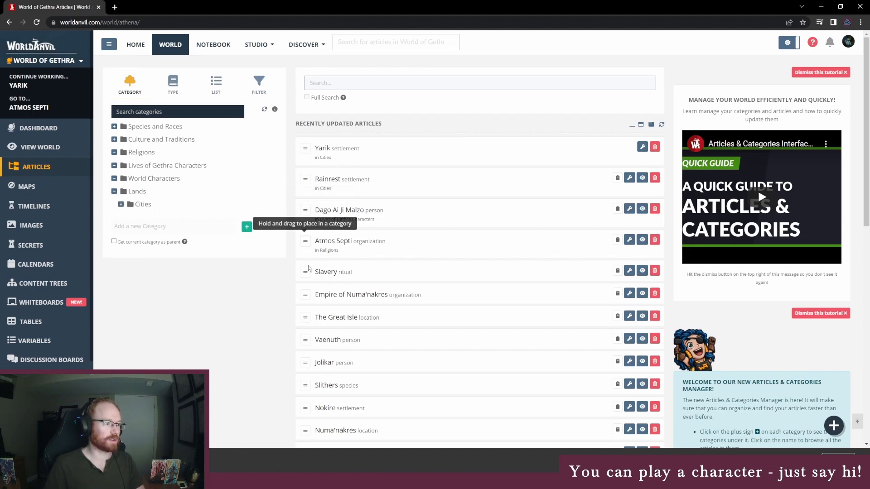
{"action": "left_click_drag", "start_coordinate": [304, 271], "coordinate": [188, 144]}
{"action": "mouse_move", "coordinate": [305, 272]}
{"action": "left_mouse_down"}
{"action": "mouse_move", "coordinate": [223, 209]}
{"action": "mouse_move", "coordinate": [188, 137]}
{"action": "mouse_move", "coordinate": [185, 162]}
{"action": "mouse_move", "coordinate": [316, 259]}
{"action": "mouse_move", "coordinate": [316, 273]}
{"action": "left_mouse_up"}
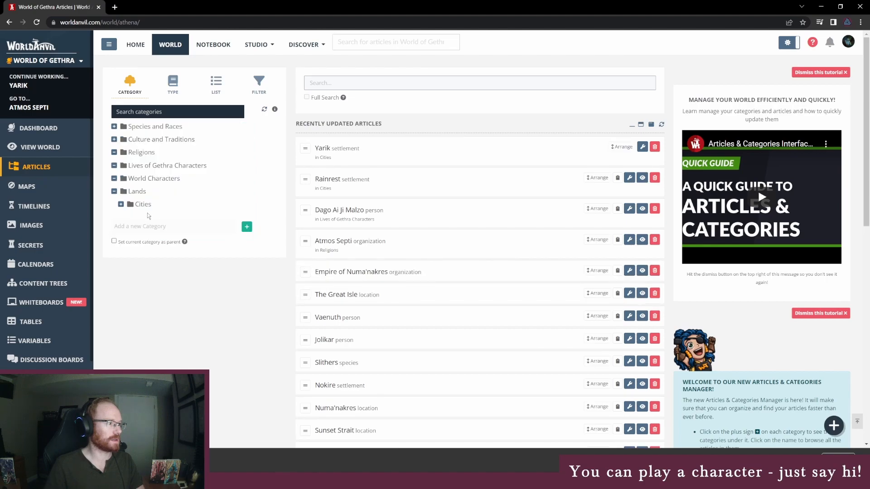
- Add a top-level category named "Sovereign Powers" and file the Empire of Numa'nakres article in it
{"action": "left_click", "coordinate": [140, 226]}
{"action": "type", "text": "Sovereig"}
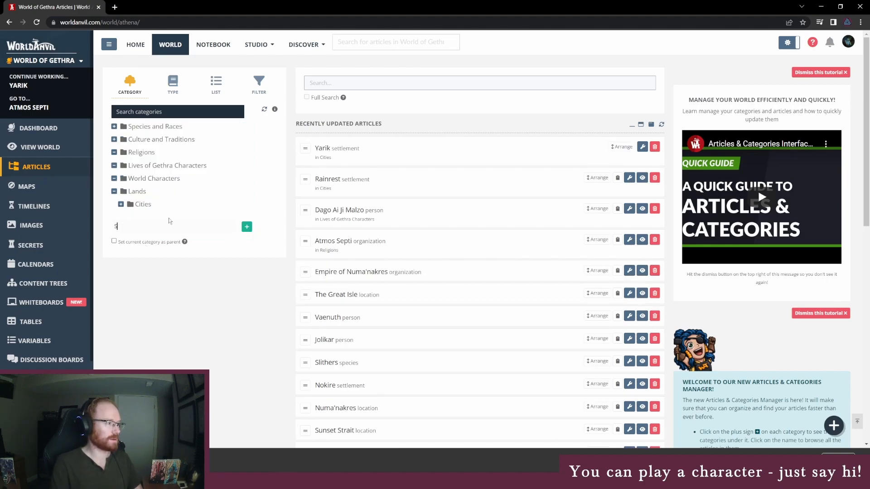
{"action": "type", "text": "n Powers"}
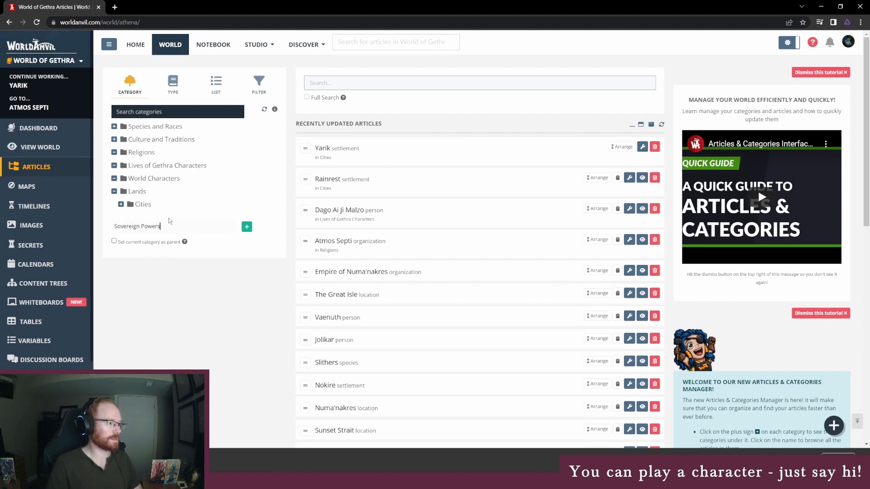
{"action": "left_click", "coordinate": [245, 227]}
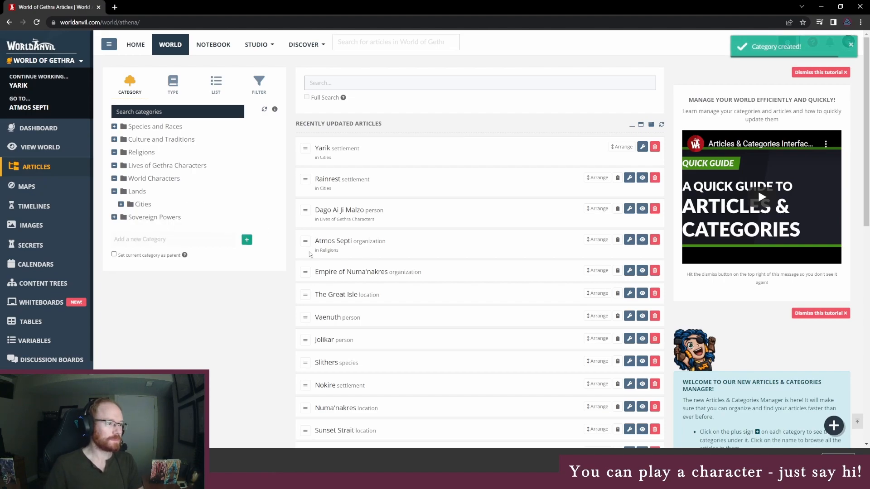
{"action": "left_click_drag", "start_coordinate": [306, 272], "coordinate": [159, 248]}
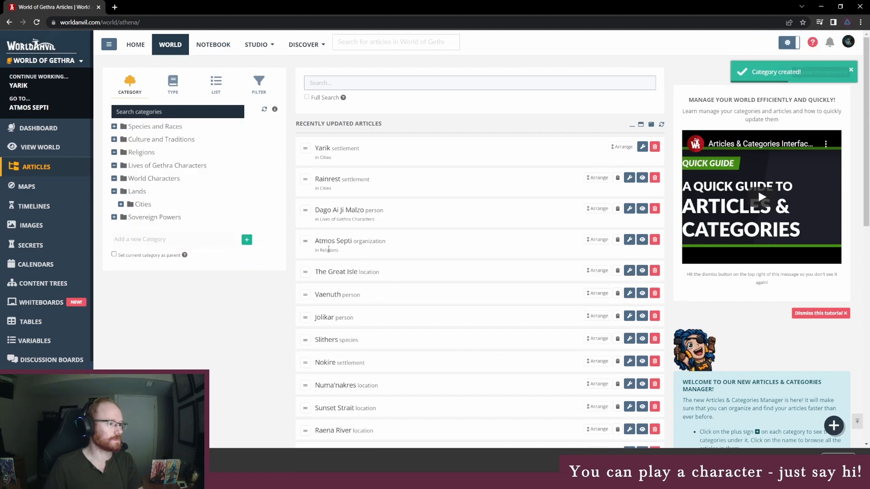
- File The Great Isle under Lands, Vaenuth under Lives of Gethra Characters, Jolikar under World Characters, and Slithers under Species and Races
{"action": "left_click_drag", "start_coordinate": [181, 195], "coordinate": [178, 199]}
{"action": "left_click_drag", "start_coordinate": [305, 267], "coordinate": [179, 174]}
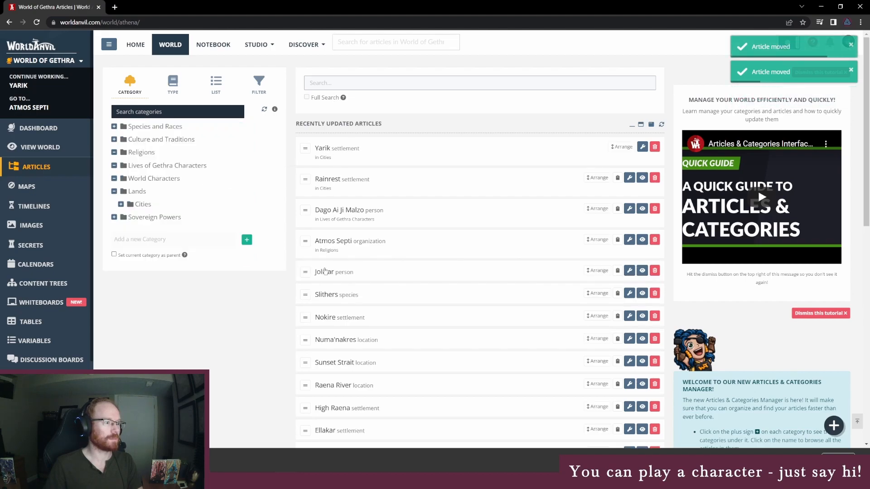
{"action": "left_click_drag", "start_coordinate": [305, 272], "coordinate": [195, 206]}
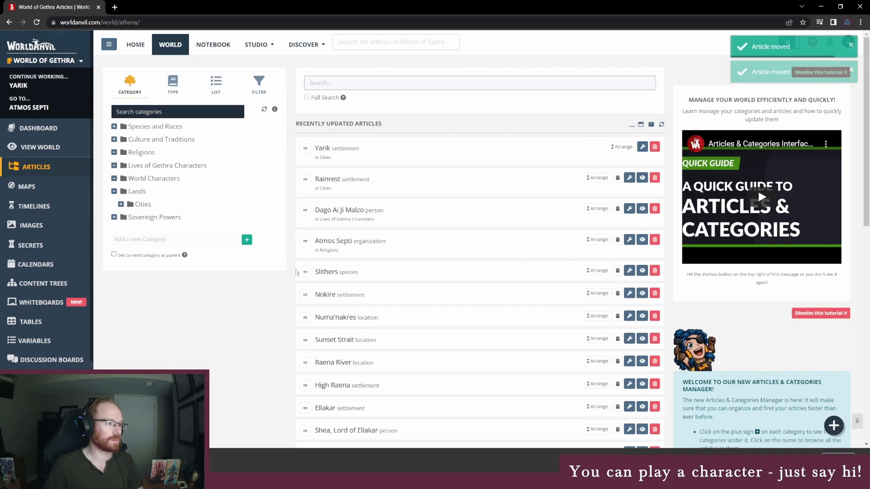
{"action": "left_click_drag", "start_coordinate": [305, 272], "coordinate": [190, 129]}
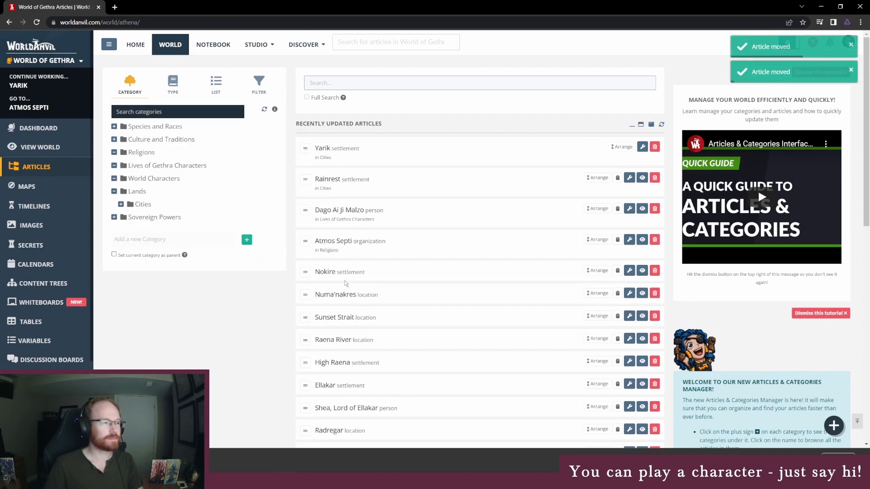
- File the Nokire, High Raena and Ellakar settlements under Cities, and the Numa'nakres location under Lands
{"action": "left_click_drag", "start_coordinate": [305, 241], "coordinate": [181, 233]}
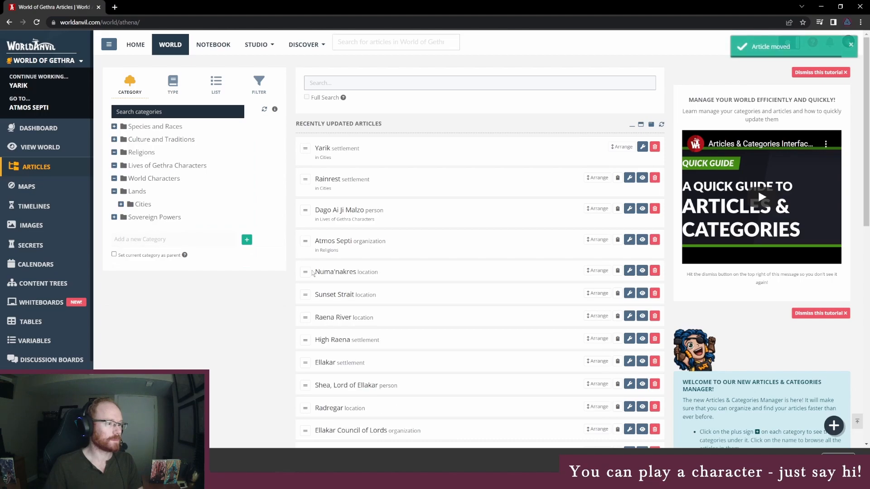
{"action": "left_click_drag", "start_coordinate": [311, 272], "coordinate": [186, 207]}
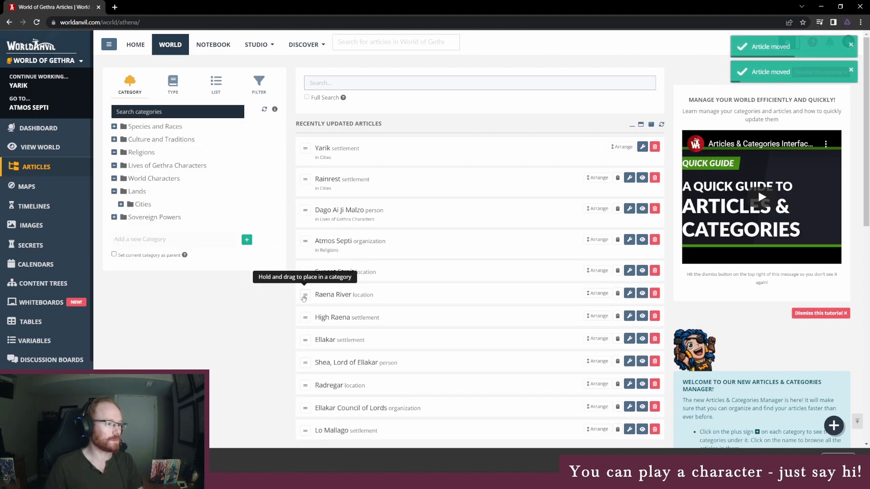
{"action": "left_click_drag", "start_coordinate": [305, 317], "coordinate": [163, 236]}
{"action": "left_click_drag", "start_coordinate": [307, 322], "coordinate": [190, 224]}
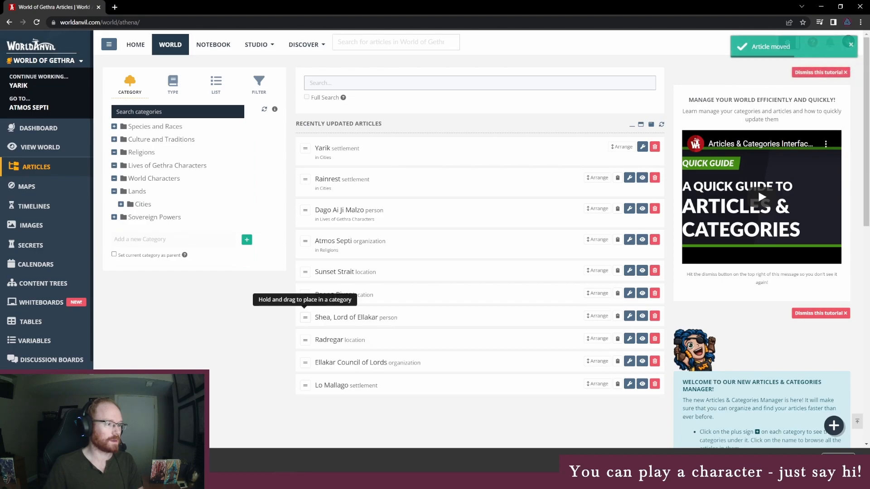
- File Shea, Lord of Ellakar under World Characters, Ellakar Council of Lords under Sovereign Powers, Radregar under Lands, and Lo Mallago under Cities
{"action": "left_click_drag", "start_coordinate": [312, 321], "coordinate": [162, 202]}
{"action": "left_click_drag", "start_coordinate": [307, 364], "coordinate": [175, 250]}
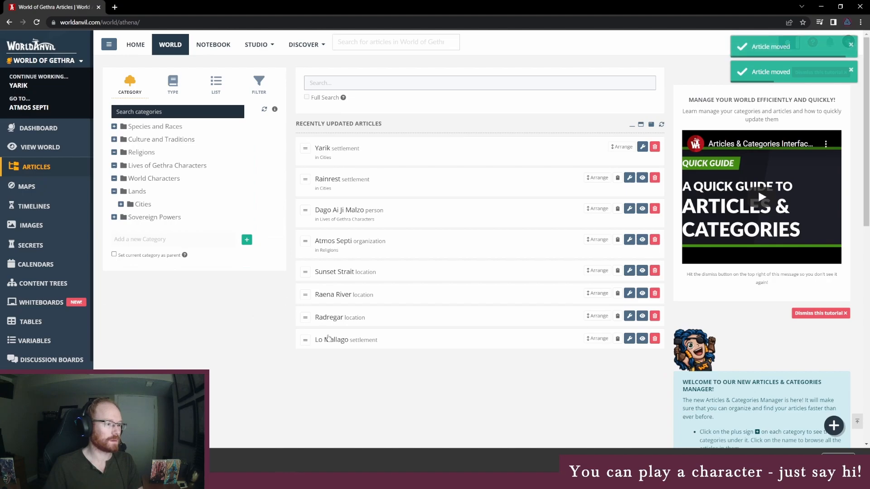
{"action": "left_click_drag", "start_coordinate": [306, 316], "coordinate": [155, 209]}
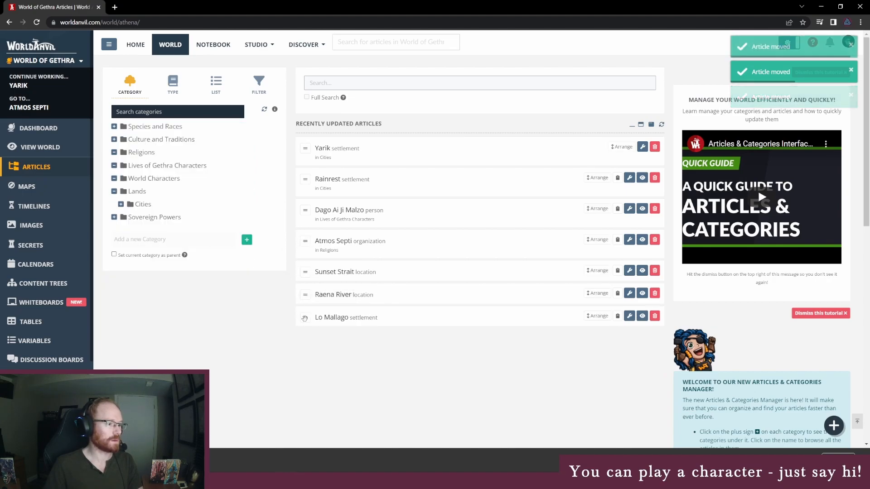
{"action": "left_click_drag", "start_coordinate": [305, 317], "coordinate": [178, 236]}
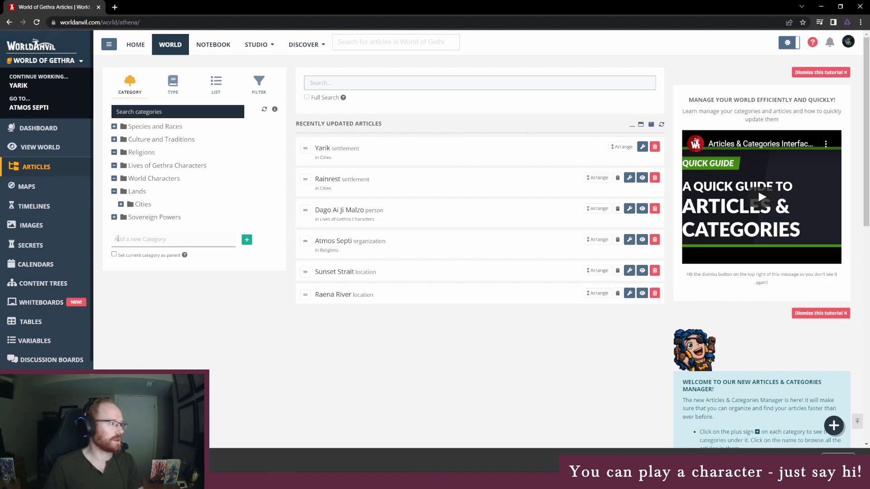
- View the public world page, browse the Lands and Cities categories in its World Codex, and open the High Raena article
{"action": "left_click", "coordinate": [39, 147]}
{"action": "left_click", "coordinate": [10, 123]}
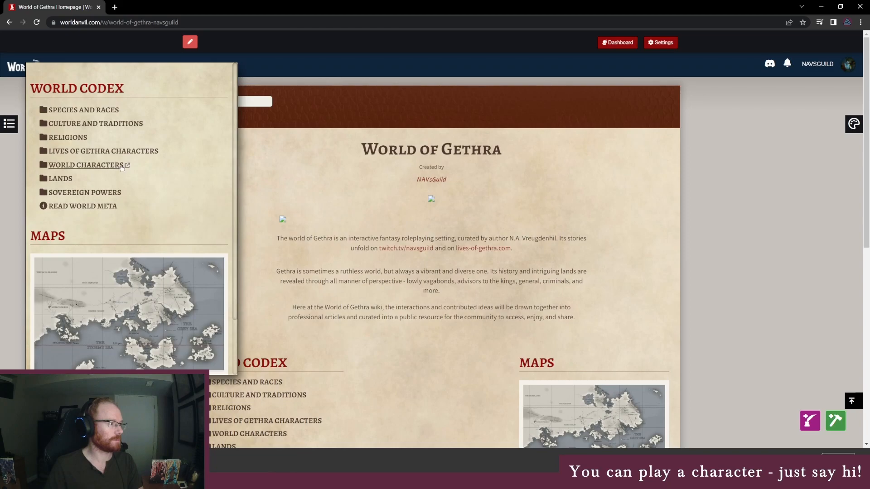
{"action": "left_click", "coordinate": [60, 179]}
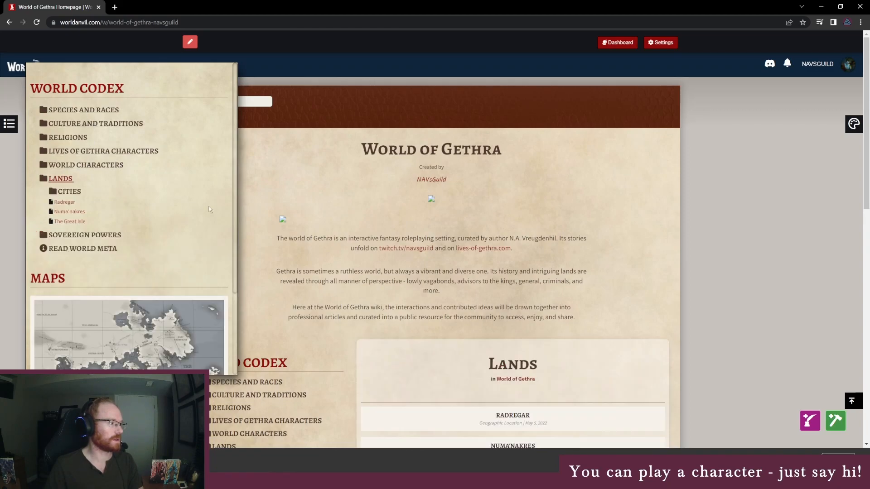
{"action": "left_click", "coordinate": [70, 191]}
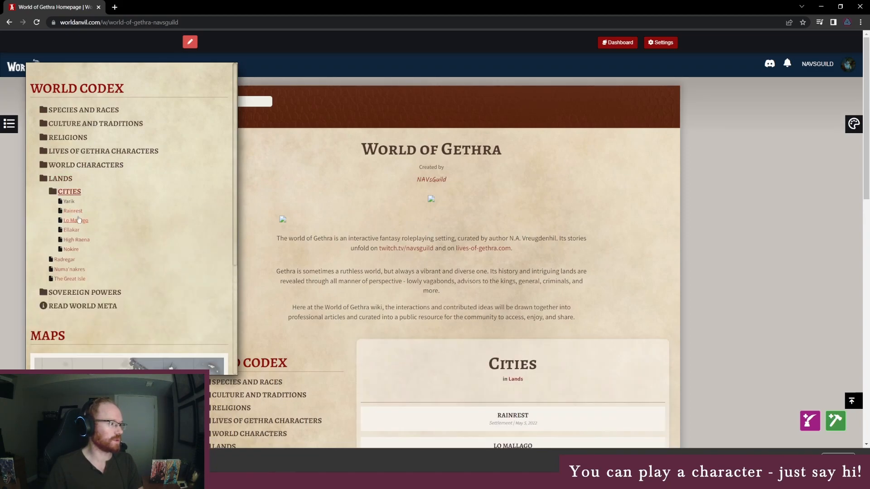
{"action": "left_click", "coordinate": [67, 240]}
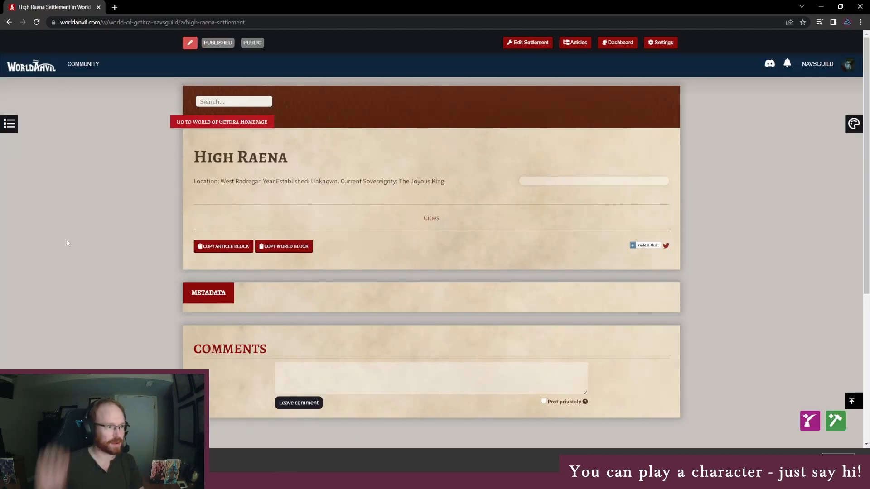
- Return to the World of Gethra homepage and check the articles under Species and Races in the World Codex
{"action": "left_click", "coordinate": [180, 120]}
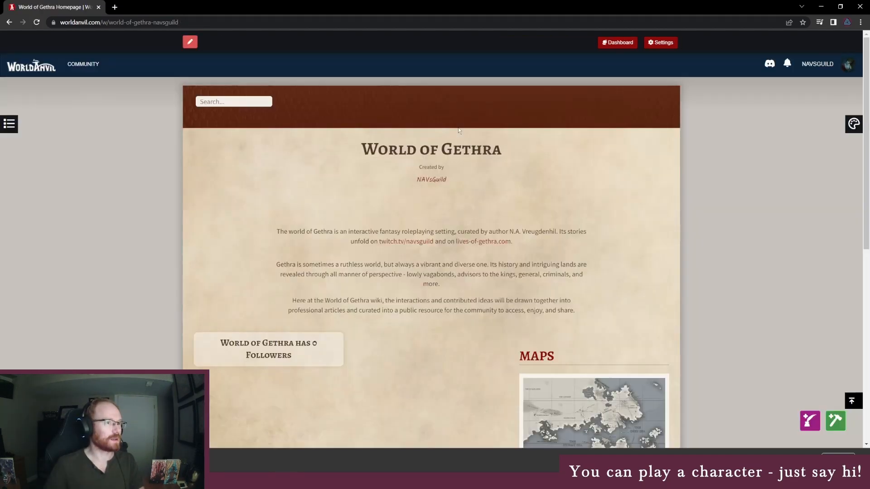
{"action": "left_click", "coordinate": [14, 129]}
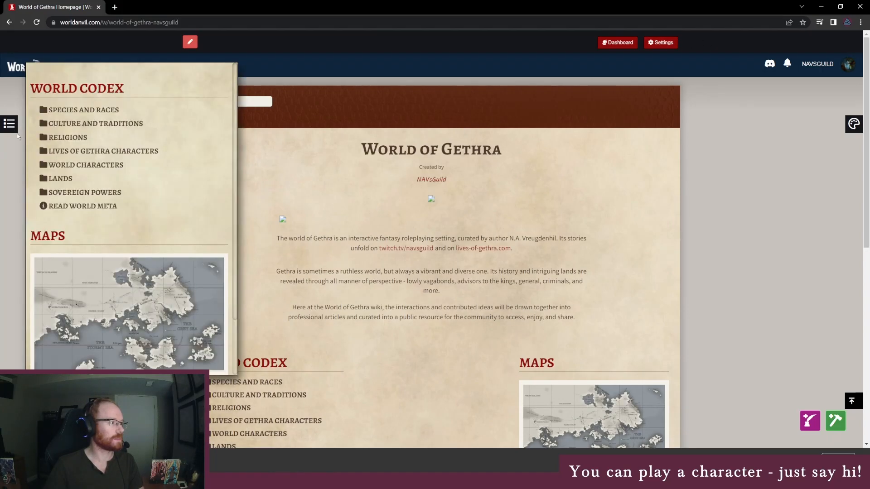
{"action": "left_click", "coordinate": [95, 111]}
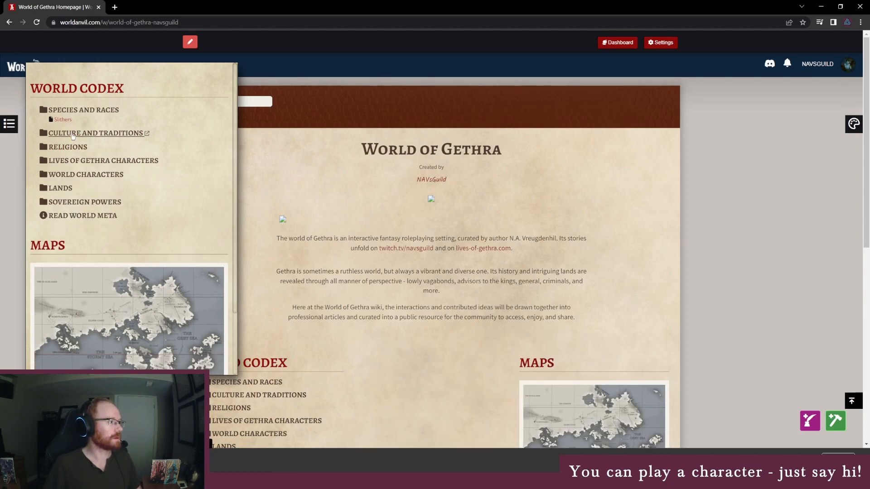
{"action": "mouse_move", "coordinate": [70, 154]}
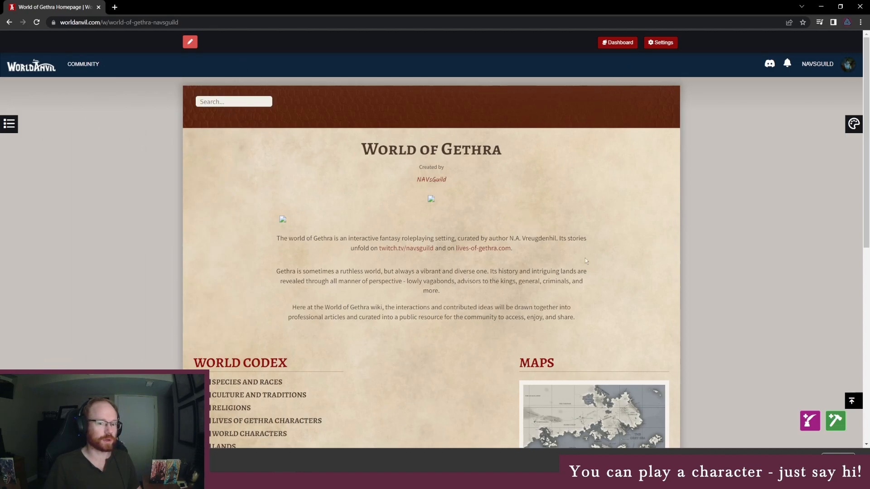
- Create a new Character article titled "Renado son of Gharo" and start its content
{"action": "mouse_move", "coordinate": [841, 427]}
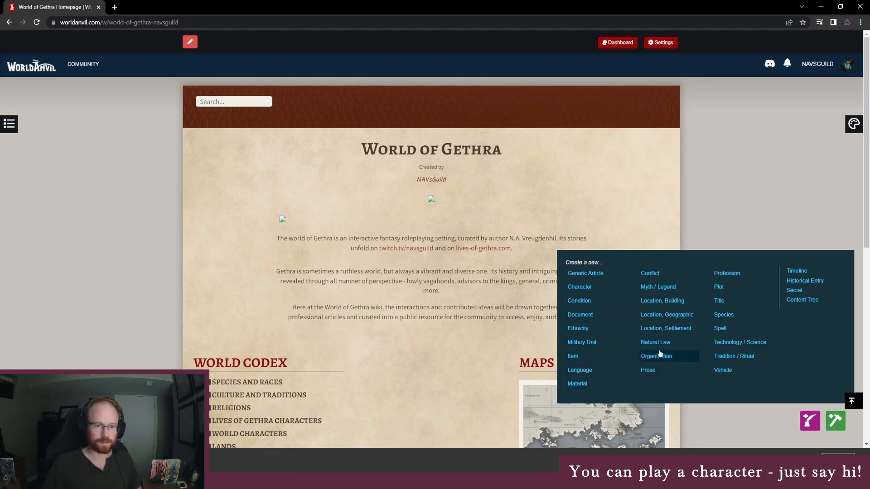
{"action": "left_click", "coordinate": [598, 294]}
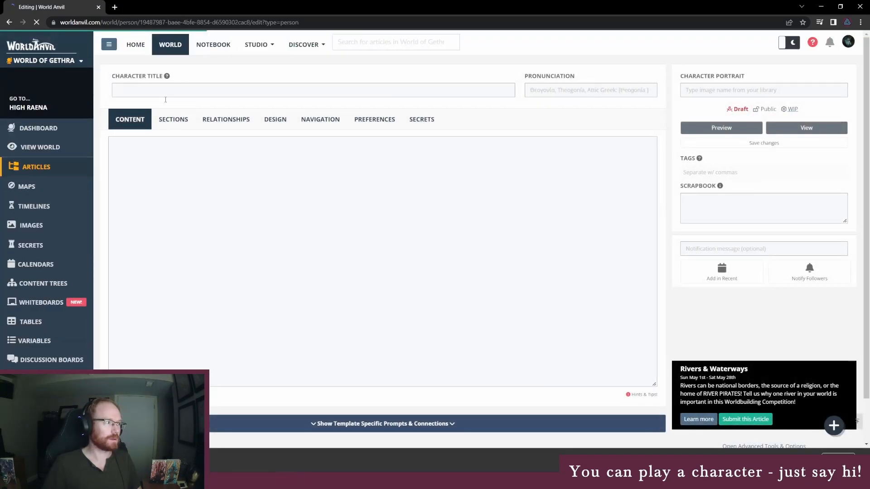
{"action": "left_click", "coordinate": [156, 91]}
{"action": "type", "text": "Renado son of Gharo"}
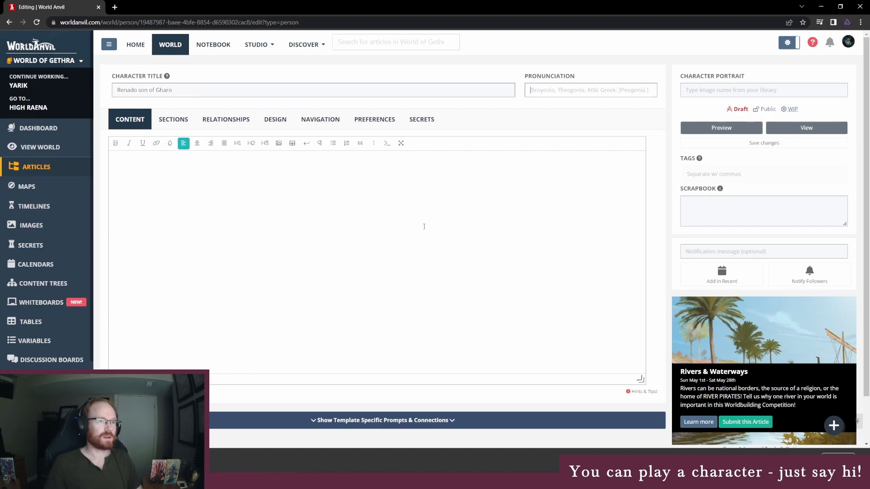
{"action": "left_click", "coordinate": [221, 178]}
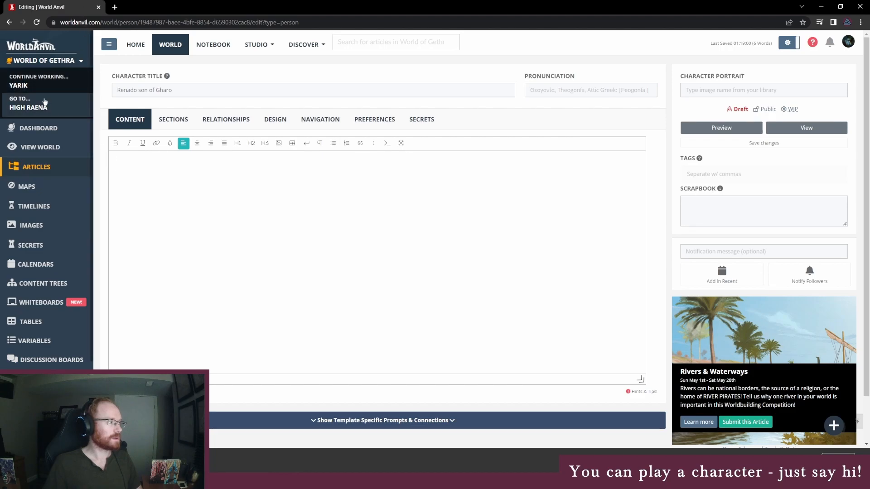
- Open the article list in a new tab, copy the birth and death line from Dago Ai Ji Malzo, and paste it into Renado's content
{"action": "right_click", "coordinate": [30, 170]}
{"action": "left_click", "coordinate": [63, 174]}
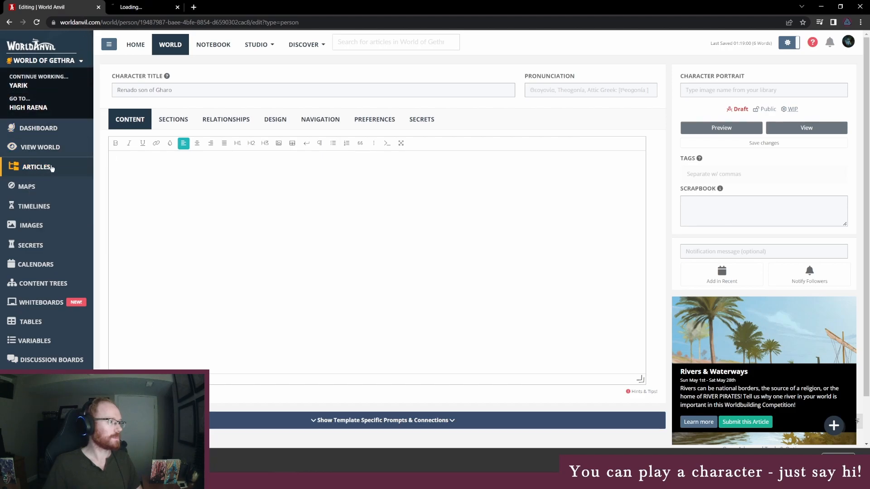
{"action": "left_click", "coordinate": [154, 6]}
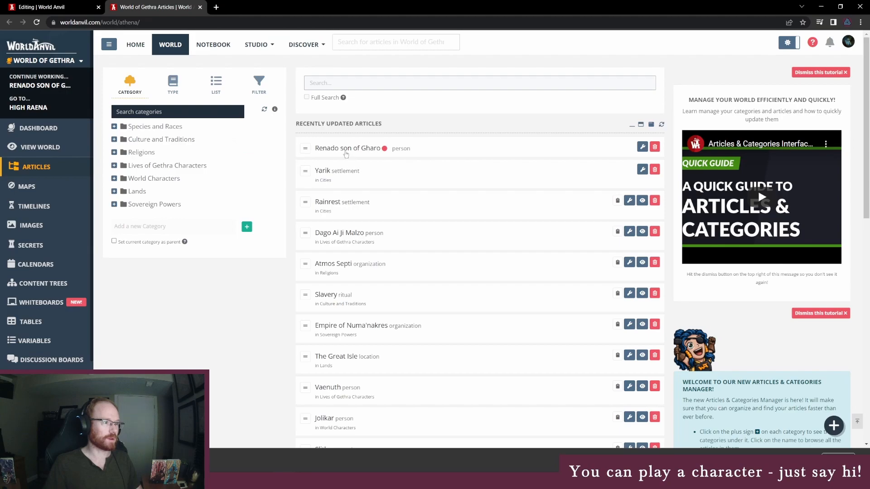
{"action": "left_click", "coordinate": [318, 240]}
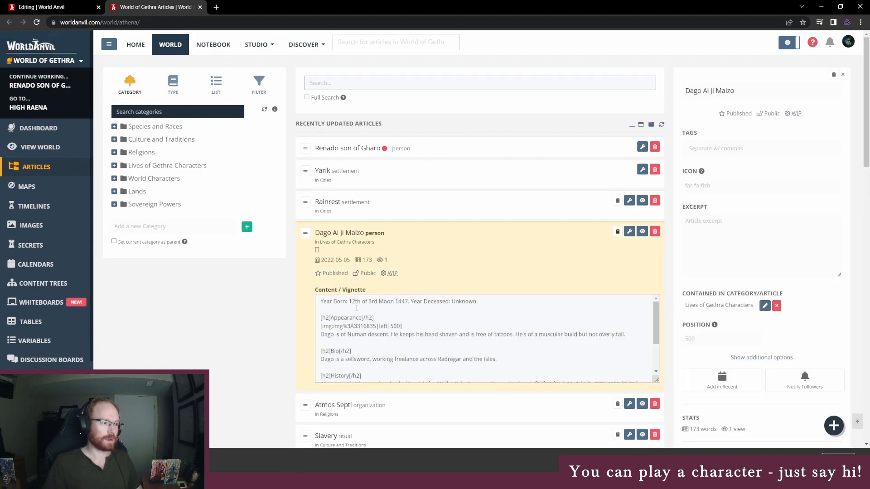
{"action": "left_click_drag", "start_coordinate": [321, 300], "coordinate": [487, 303]}
{"action": "key", "text": "ctrl+c"}
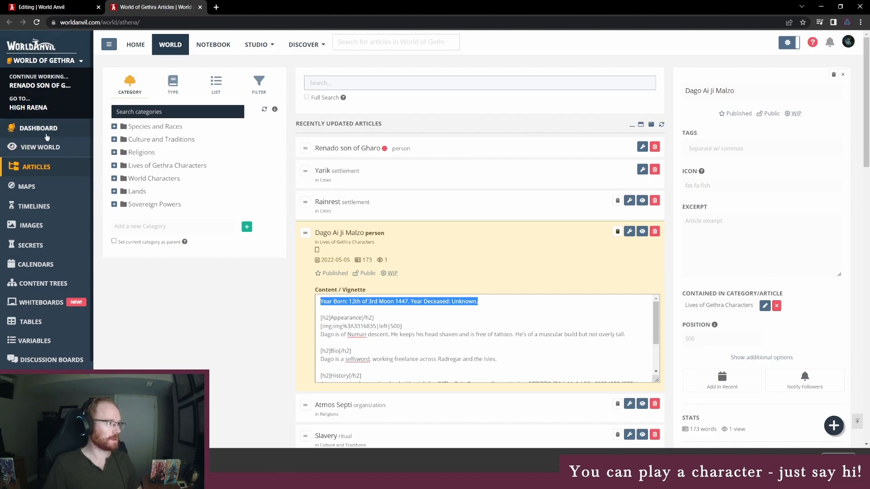
{"action": "left_click", "coordinate": [57, 8]}
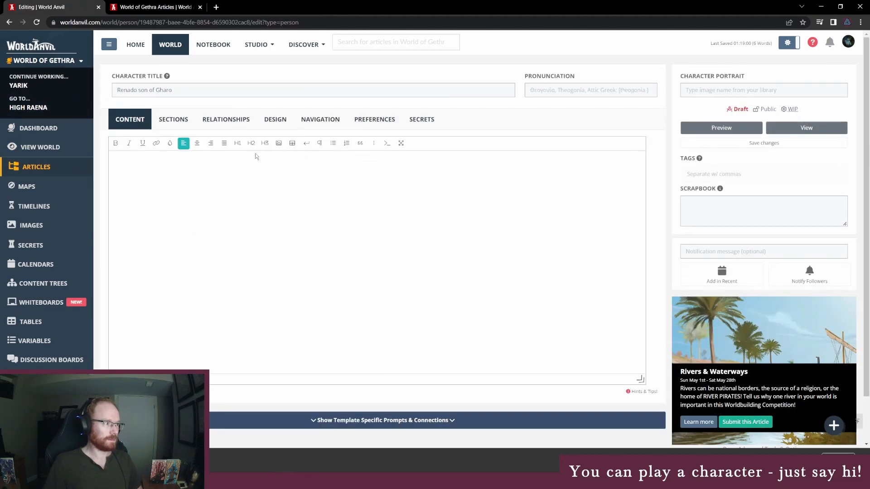
{"action": "key", "text": "ctrl+v"}
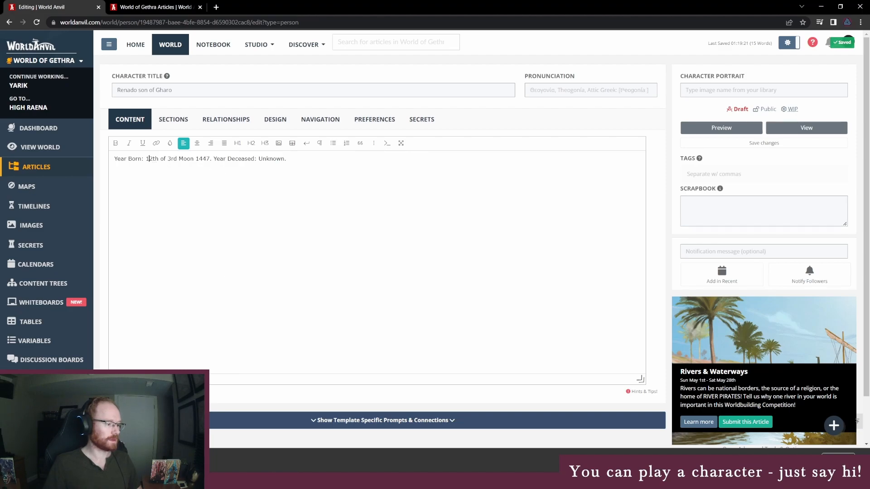
- Switch to Aeon Timeline, open the Gethra Timeline file and search it for "renado"
{"action": "key", "text": "alt+Tab"}
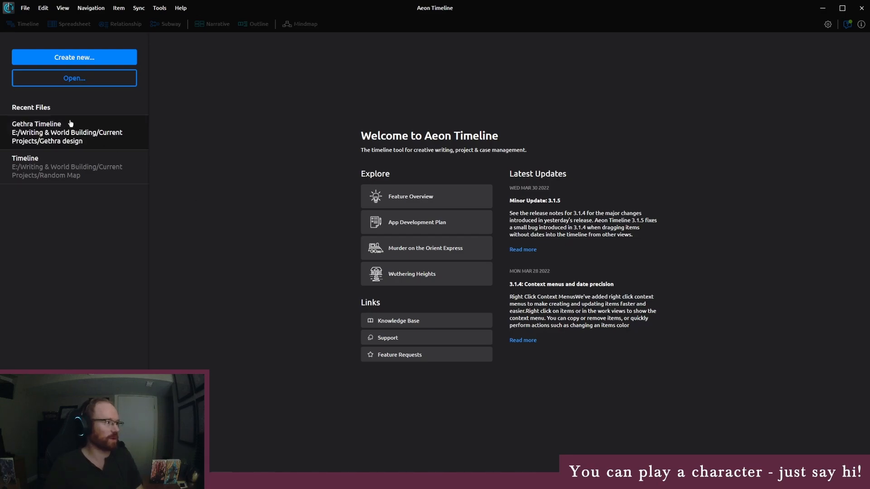
{"action": "left_click", "coordinate": [70, 130]}
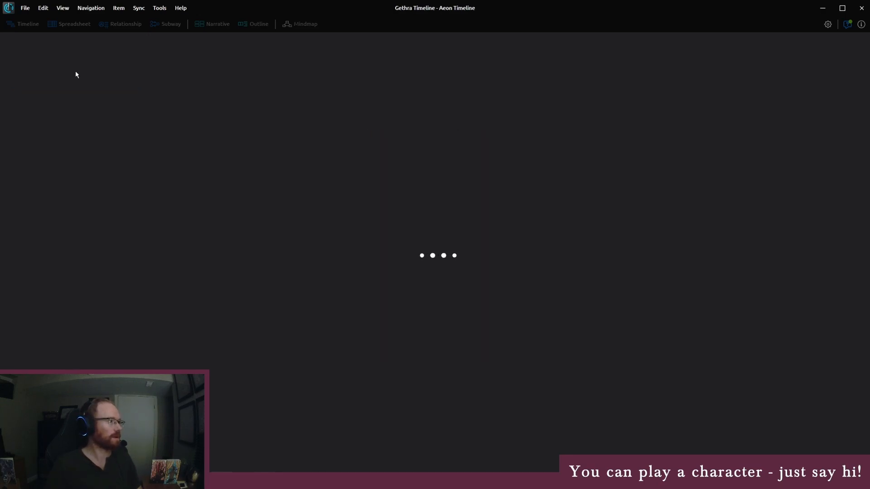
{"action": "left_click", "coordinate": [12, 62]}
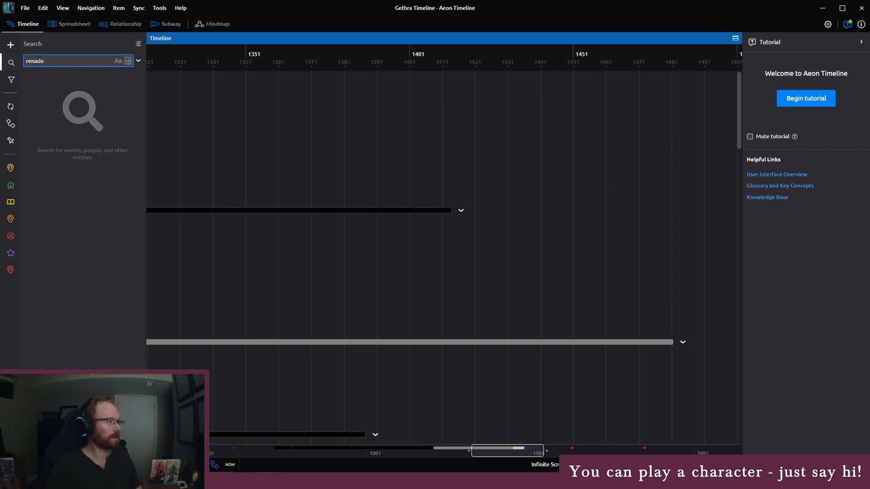
{"action": "key", "text": "Return"}
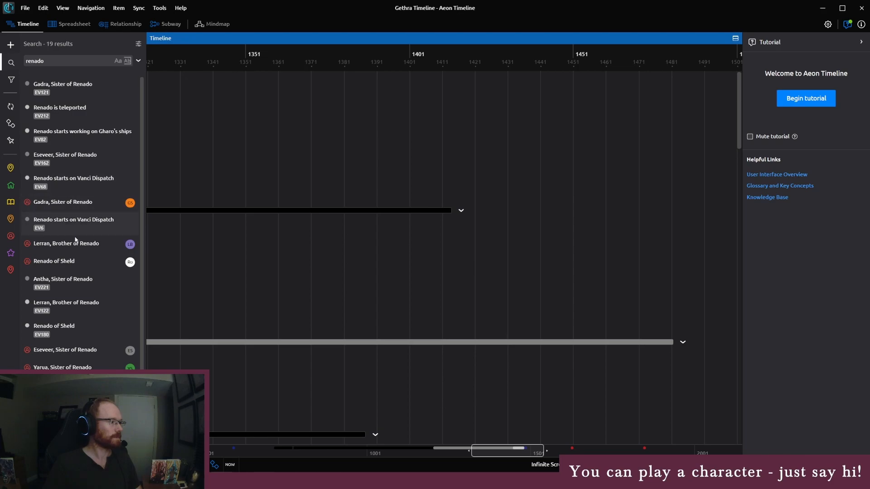
- Open the "Renado is born" event's details and copy the day, moon and year from its start date
{"action": "scroll", "coordinate": [75, 340], "scroll_direction": "down", "scroll_amount": 1}
{"action": "left_click", "coordinate": [861, 25]}
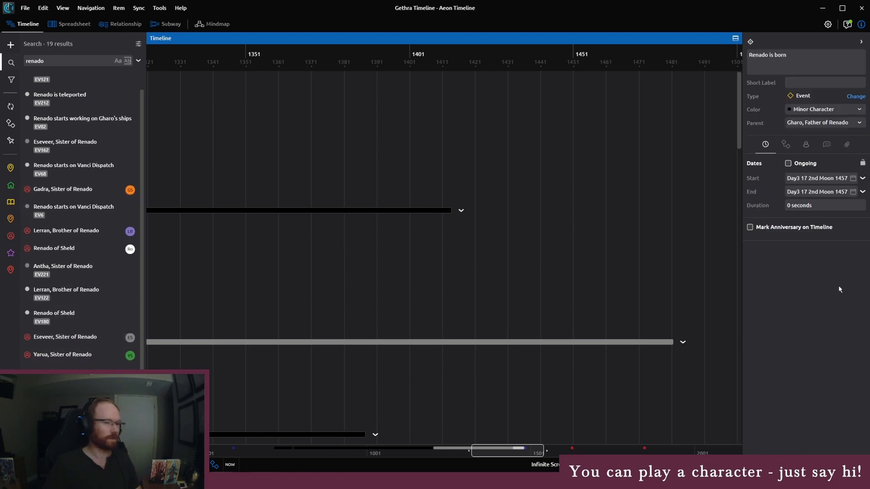
{"action": "left_click", "coordinate": [809, 182]}
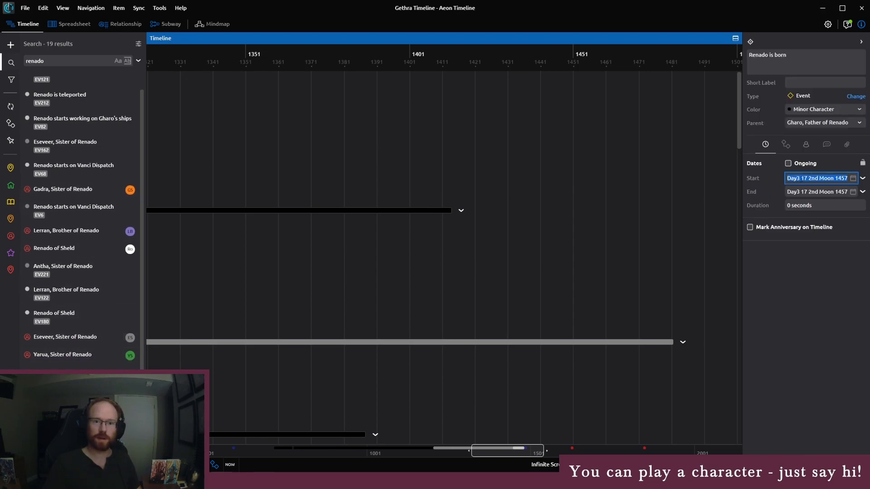
{"action": "left_click", "coordinate": [811, 180]}
{"action": "mouse_move", "coordinate": [804, 179]}
{"action": "left_mouse_down"}
{"action": "mouse_move", "coordinate": [852, 181]}
{"action": "mouse_move", "coordinate": [822, 180]}
{"action": "left_mouse_up"}
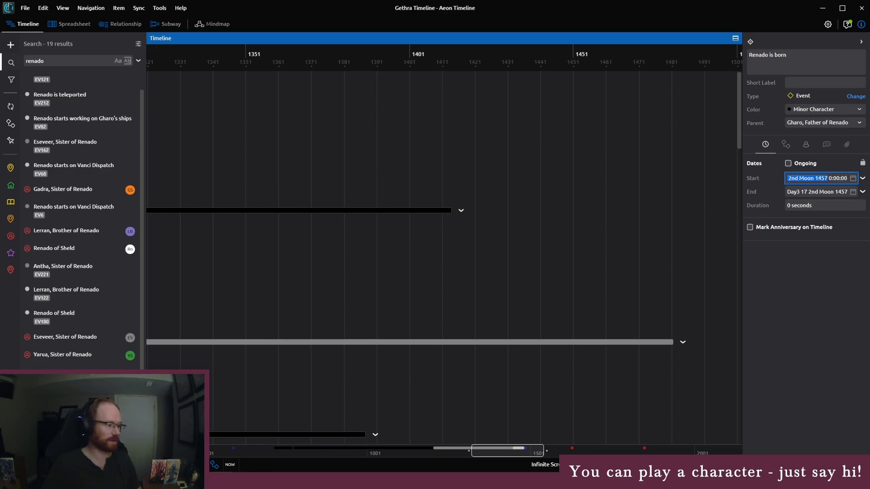
- Back in World Anvil, replace the birth date in Renado's content with "17th of the 2nd Moon, 1457"
{"action": "key", "text": "alt+Tab"}
{"action": "left_click_drag", "start_coordinate": [146, 160], "coordinate": [210, 161]}
{"action": "type", "text": "17 2nd Moon 1457"}
{"action": "left_click", "coordinate": [153, 160]}
{"action": "type", "text": "th of the"}
{"action": "key", "text": "BackSpace"}
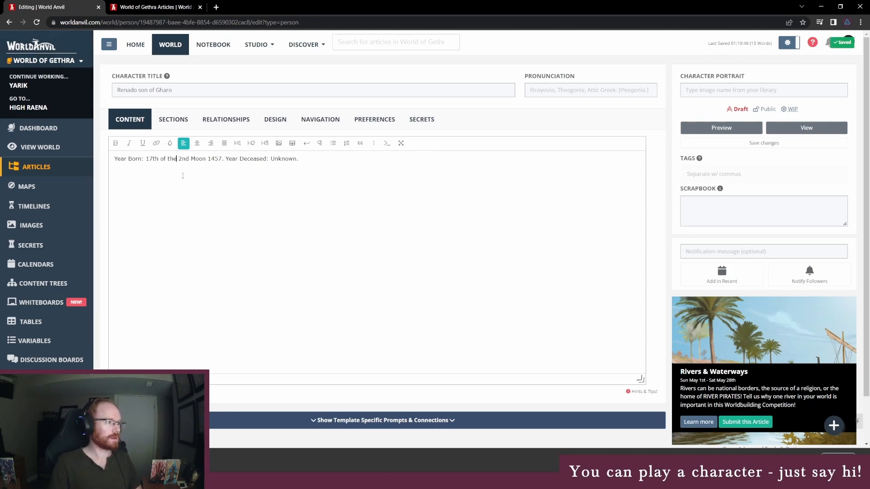
{"action": "key", "text": "Right"}
{"action": "key", "text": "Right"}
{"action": "key", "text": "Right"}
{"action": "key", "text": "Right"}
{"action": "key", "text": "Right"}
{"action": "key", "text": "Right"}
{"action": "key", "text": "Right"}
{"action": "key", "text": "Right"}
{"action": "type", "text": ","}
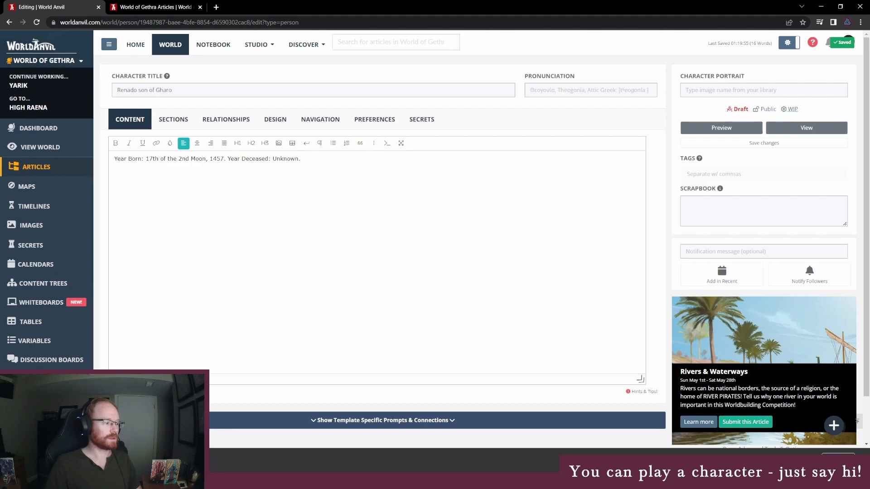
- Open Renado.docx in Word and look through its opening paragraphs for character details
{"action": "right_click", "coordinate": [116, 480]}
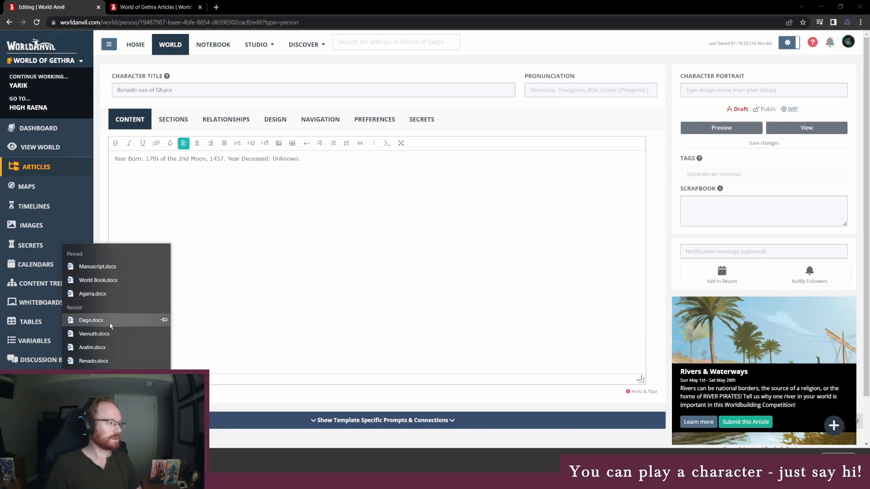
{"action": "left_click", "coordinate": [114, 360]}
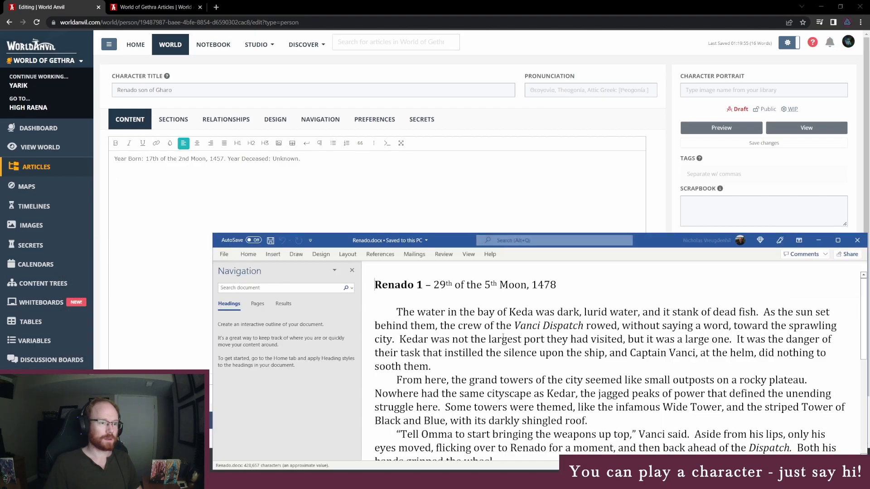
{"action": "scroll", "coordinate": [472, 330], "scroll_direction": "down", "scroll_amount": 2}
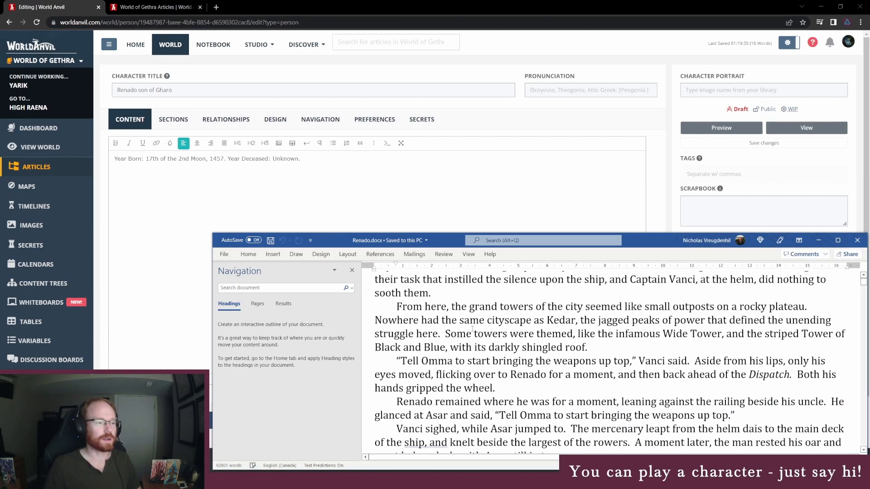
{"action": "scroll", "coordinate": [482, 335], "scroll_direction": "down", "scroll_amount": 2}
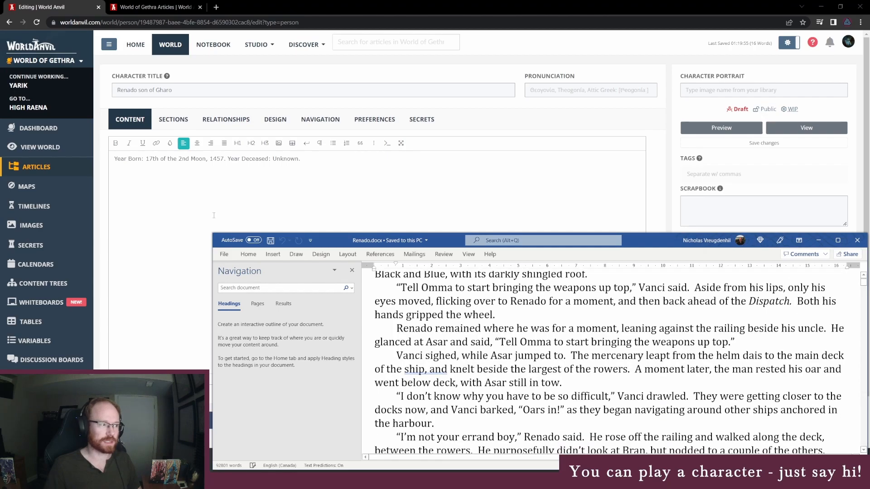
- Add an "Appearance" H2 heading below the birth and death line in Renado's World Anvil article
{"action": "left_click", "coordinate": [156, 189]}
{"action": "type", "text": "Appearance"}
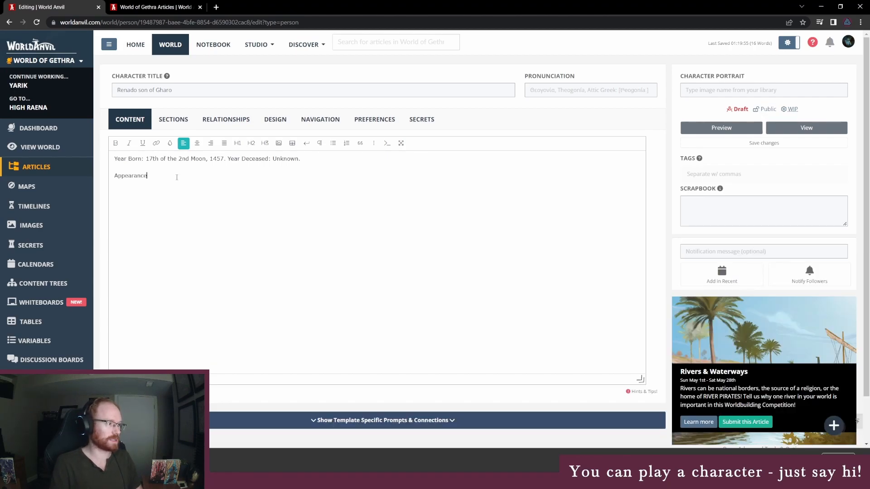
{"action": "key", "text": "shift+Home"}
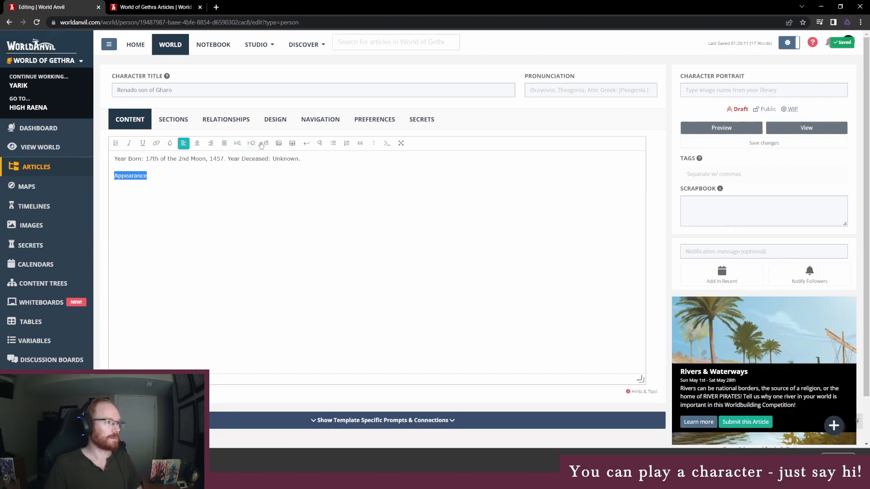
{"action": "left_click", "coordinate": [254, 151]}
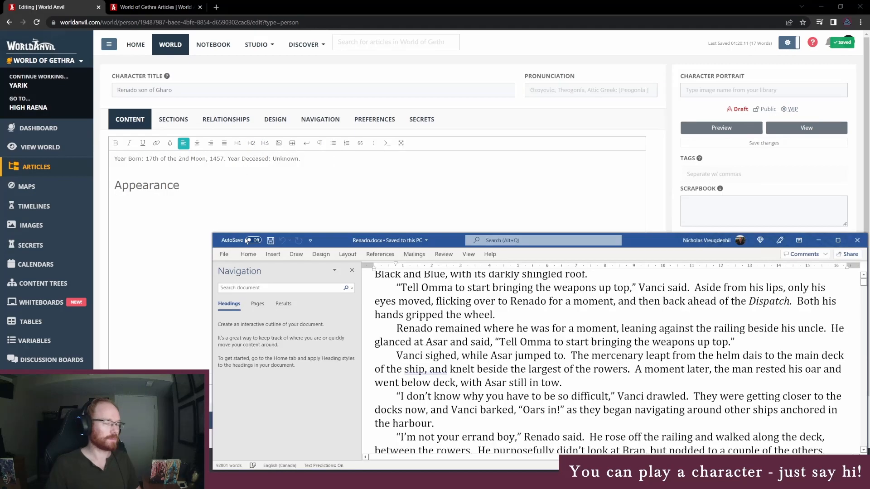
- Return to Renado.docx and read on to the passage describing Renado's clothing at the Kedar dock
{"action": "key", "text": "alt+Tab"}
{"action": "scroll", "coordinate": [488, 378], "scroll_direction": "down", "scroll_amount": 2}
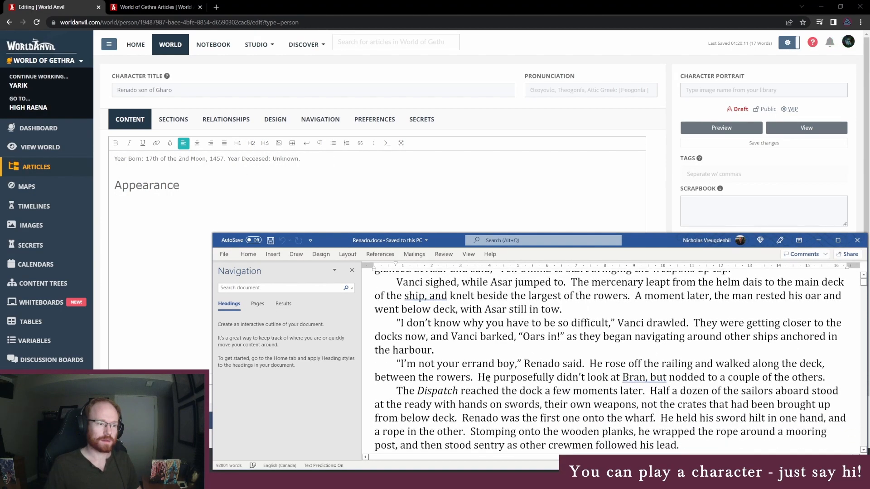
{"action": "scroll", "coordinate": [487, 389], "scroll_direction": "down", "scroll_amount": 1}
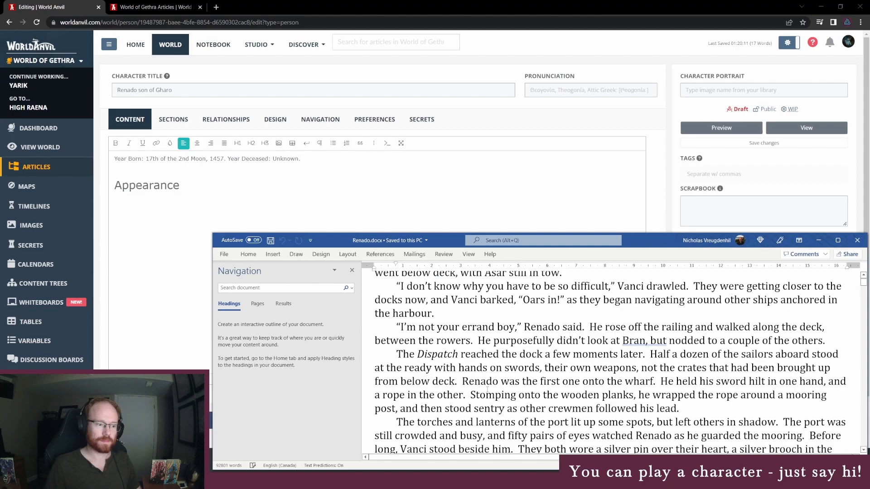
{"action": "scroll", "coordinate": [494, 367], "scroll_direction": "down", "scroll_amount": 2}
{"action": "scroll", "coordinate": [497, 358], "scroll_direction": "down", "scroll_amount": 1}
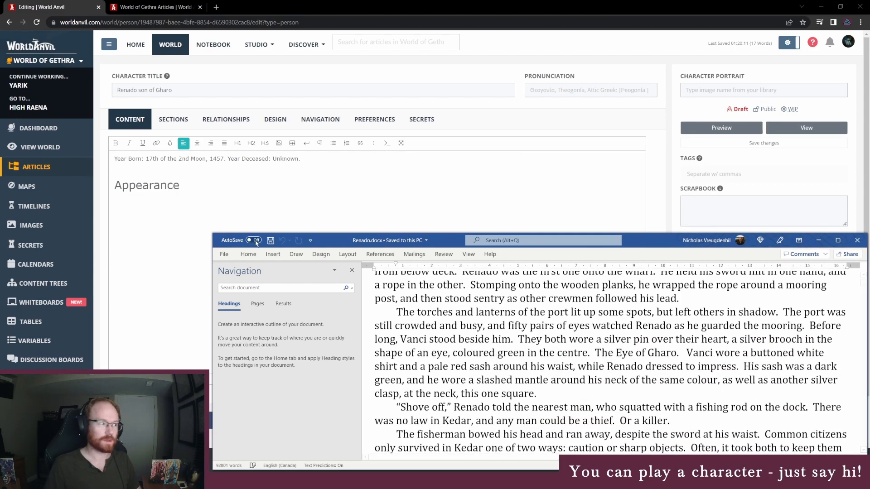
- Write under Appearance: "Renado often dresses to impress, showing off his status as a son of the powerful Gharo crime family."
{"action": "left_click", "coordinate": [194, 222]}
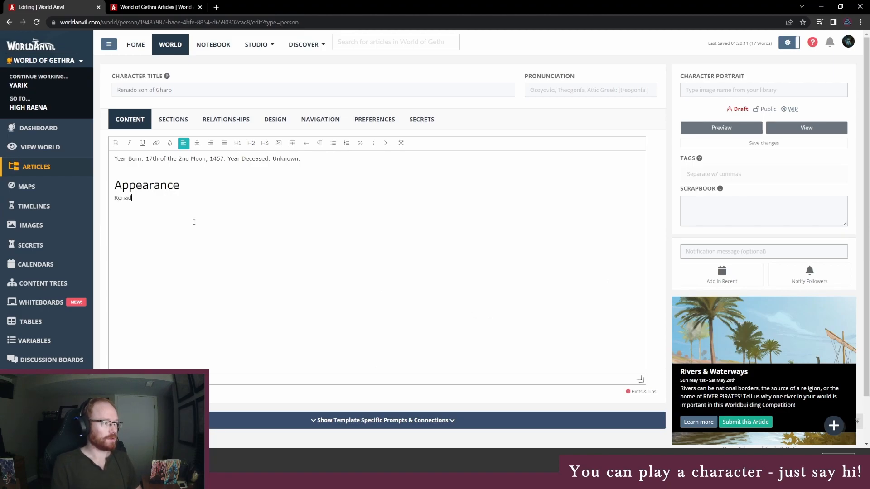
{"action": "type", "text": "Renado often"}
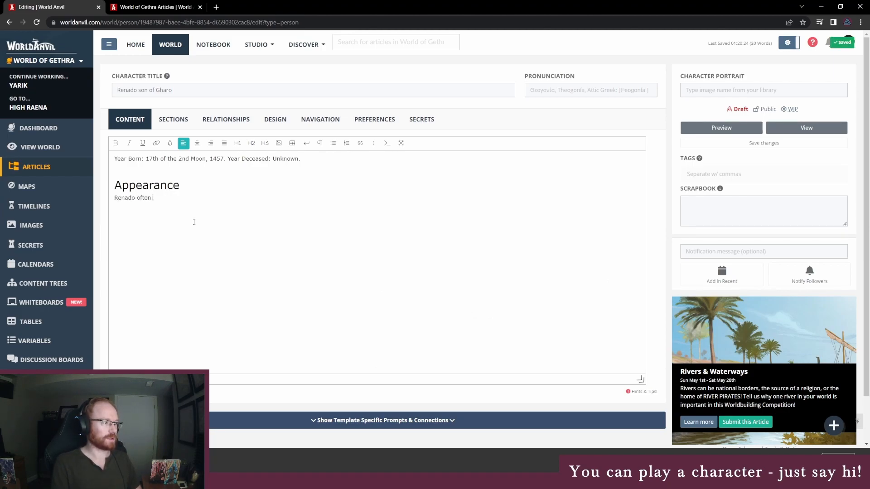
{"action": "type", "text": "to "}
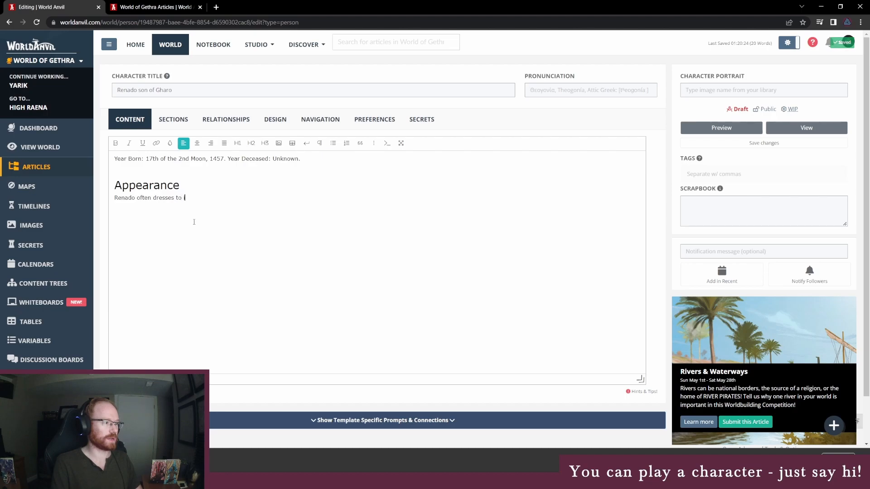
{"action": "type", "text": "impress, showing off his status"}
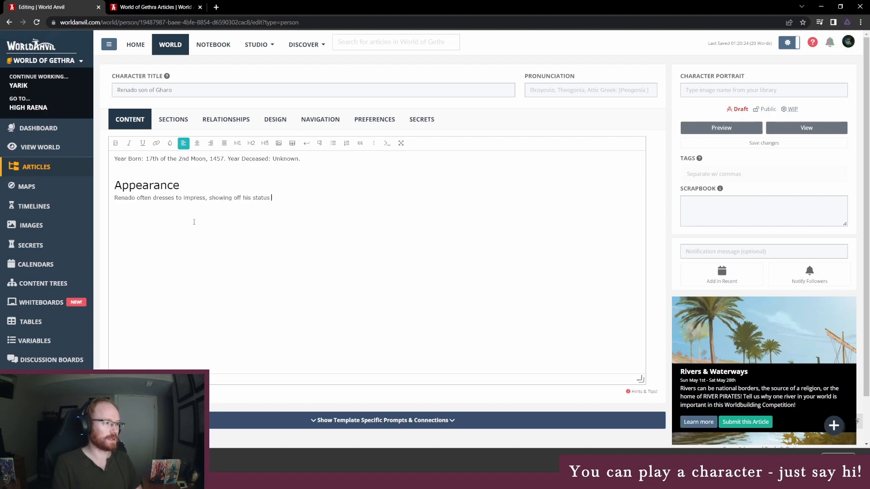
{"action": "type", "text": " as a son o"}
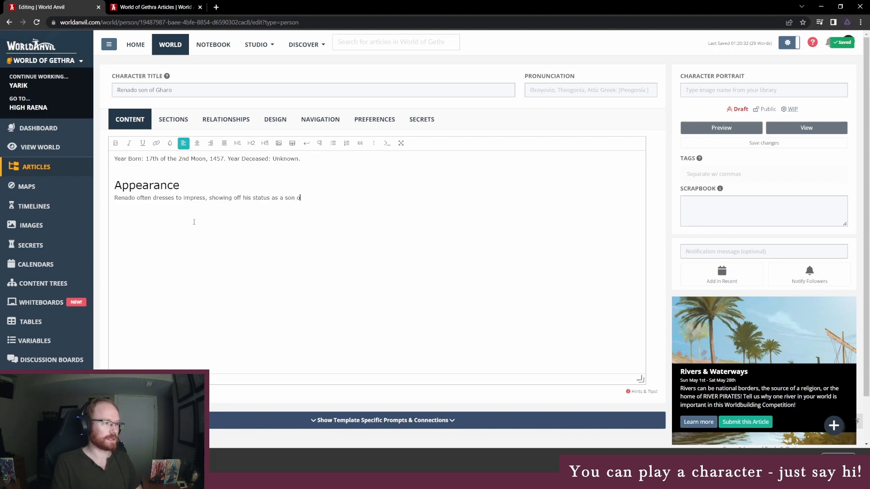
{"action": "type", "text": "f the power"}
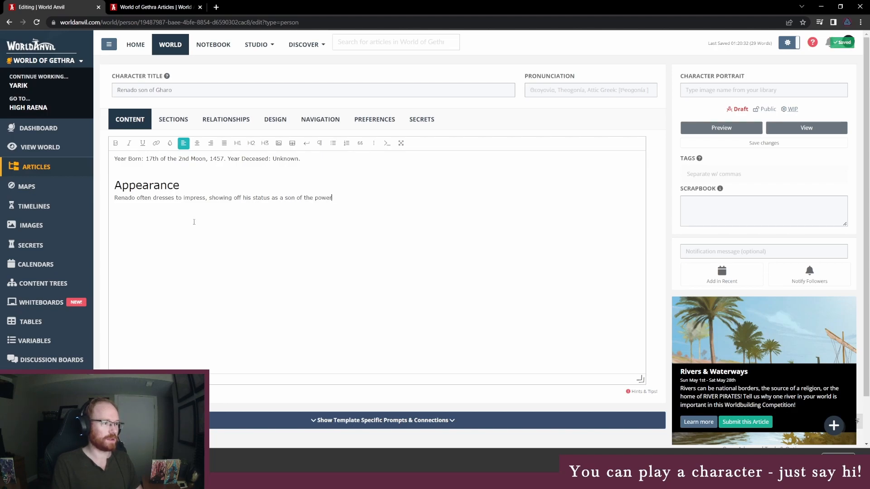
{"action": "type", "text": "ful Gharo crime family."}
- Check the clothing passage in Renado.docx again, and continue the Appearance text with "Like his siblings, he has green eyes"
{"action": "key", "text": "alt+Tab"}
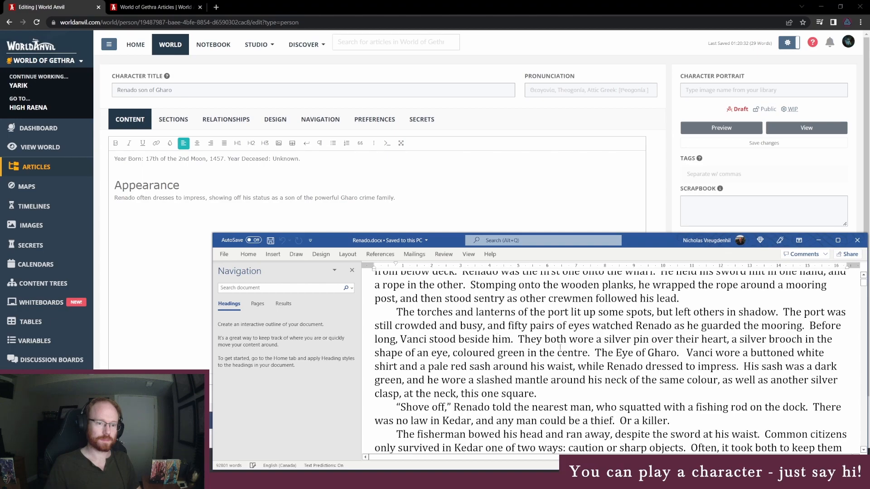
{"action": "scroll", "coordinate": [544, 374], "scroll_direction": "down", "scroll_amount": 1}
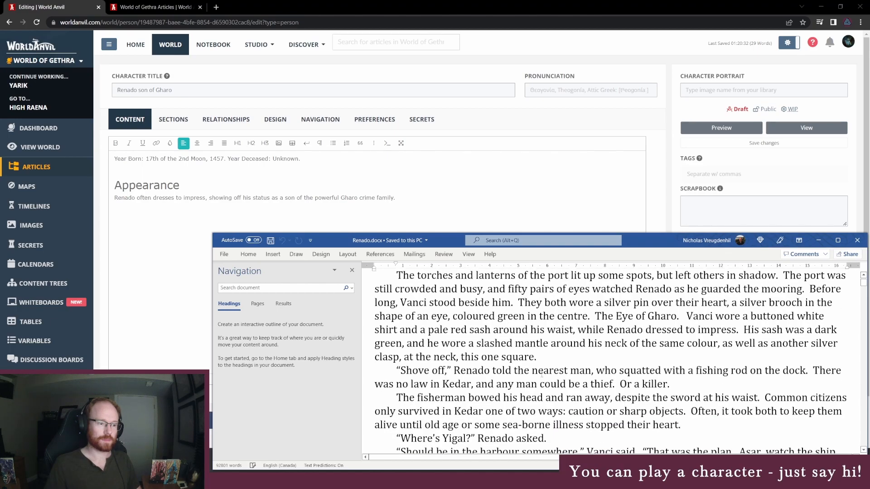
{"action": "key", "text": "alt+Tab"}
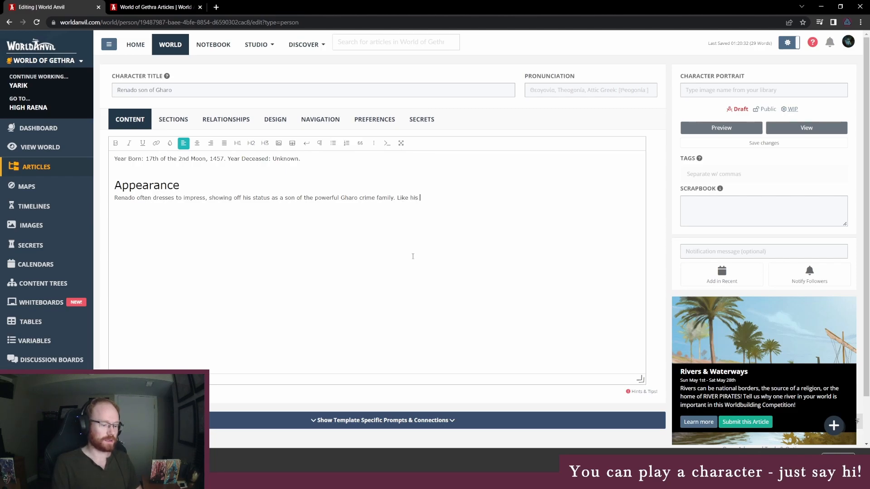
{"action": "type", "text": "siblings, he has green eyes"}
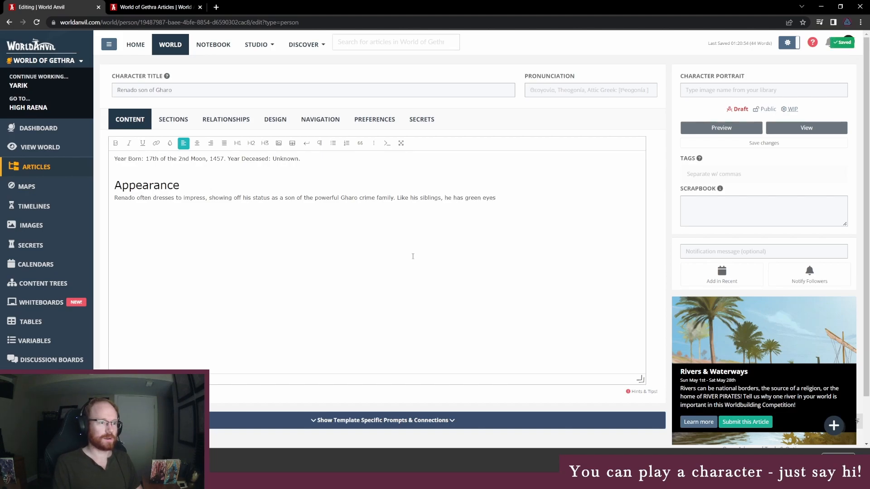
- Expand the eye description so it reads "he has the signature green eyes of his lineage."
{"action": "key", "text": "BackSpace"}
{"action": "left_click", "coordinate": [465, 198]}
{"action": "type", "text": "the signature"}
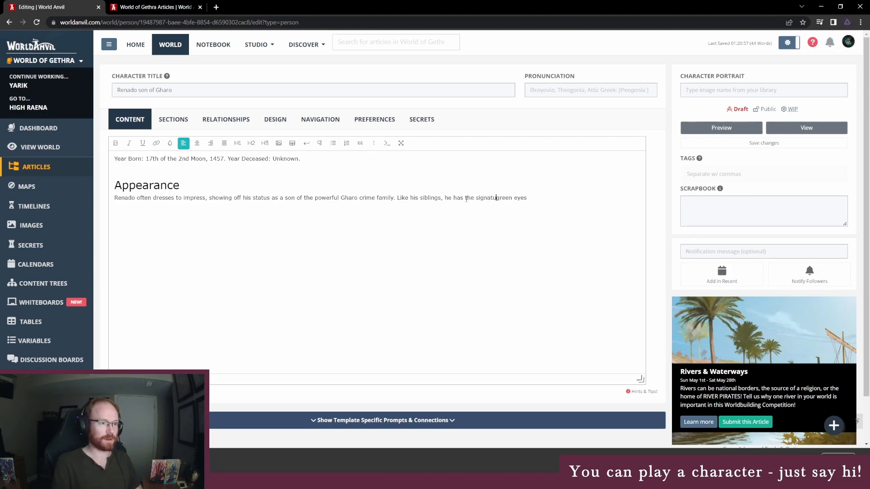
{"action": "key", "text": "End"}
{"action": "scroll", "coordinate": [466, 200], "scroll_direction": "down", "scroll_amount": 1}
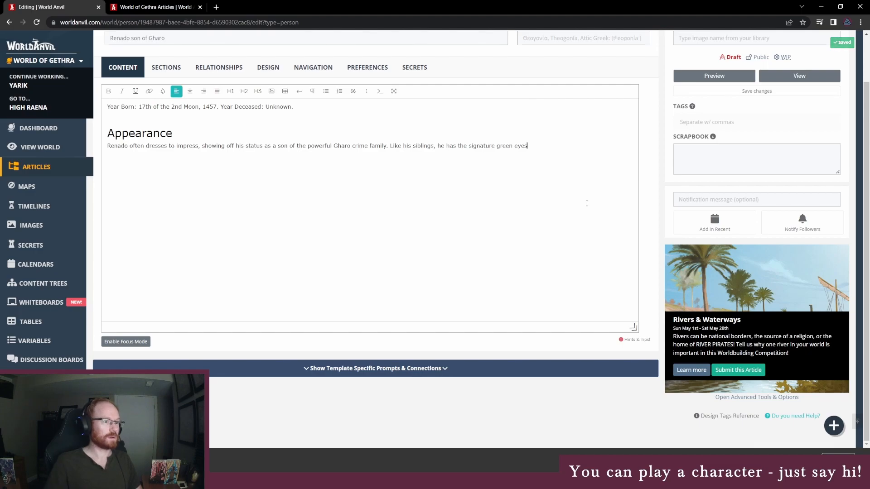
{"action": "scroll", "coordinate": [586, 203], "scroll_direction": "up", "scroll_amount": 1}
{"action": "type", "text": "he Gh"}
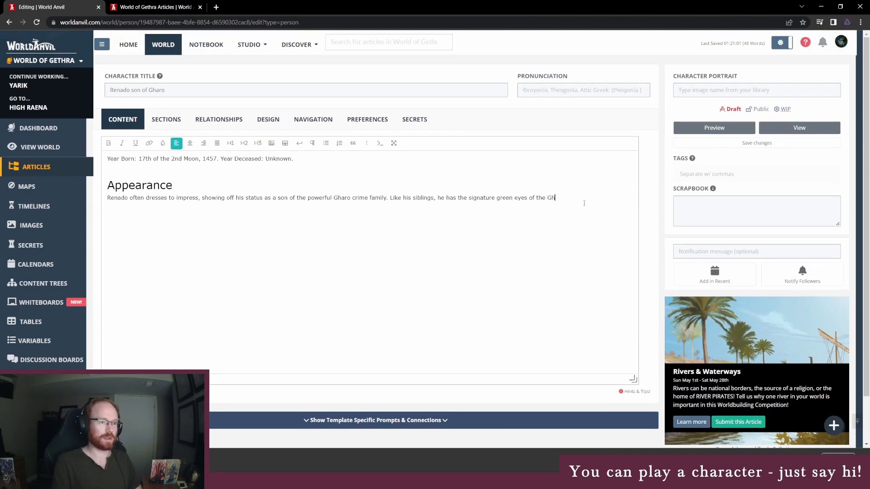
{"action": "key", "text": "BackSpace"}
{"action": "key", "text": "BackSpace"}
{"action": "key", "text": "BackSpace"}
{"action": "type", "text": "lineage."}
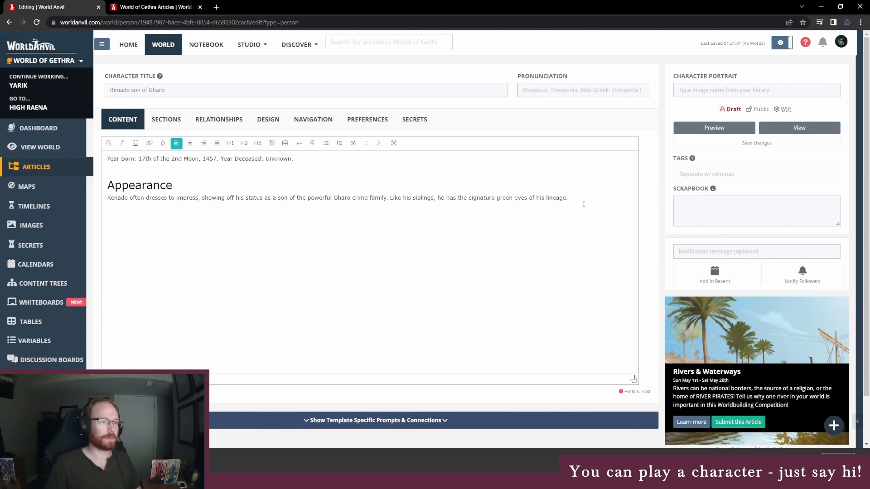
- Switch to Renado.docx and read on from the clothing passage at the Kedar dock to the start of the Renado 2 chapter
{"action": "key", "text": "alt+Tab"}
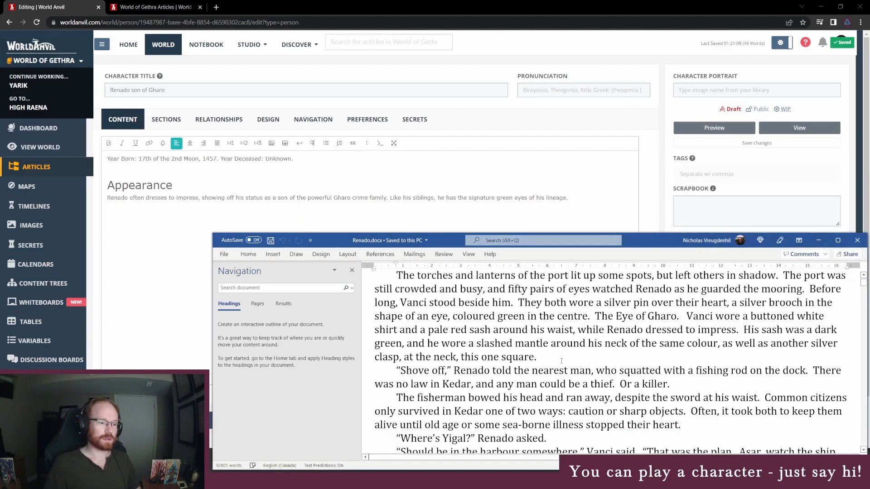
{"action": "scroll", "coordinate": [572, 367], "scroll_direction": "down", "scroll_amount": 2}
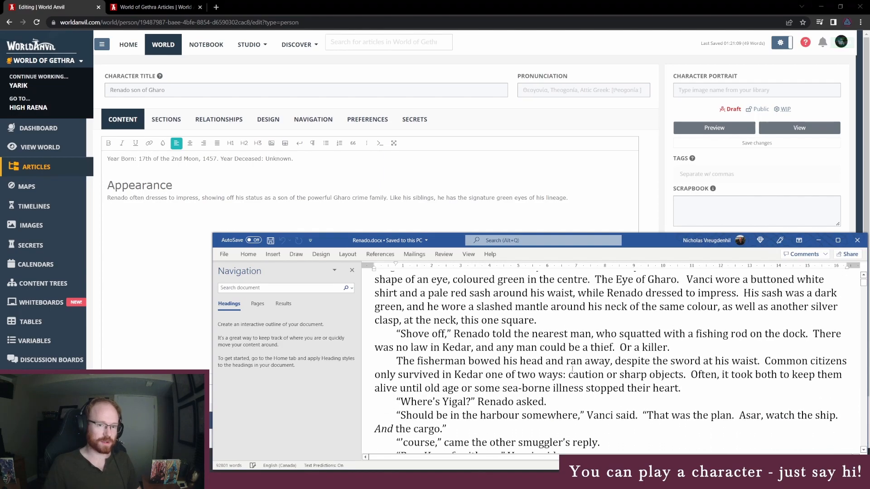
{"action": "scroll", "coordinate": [573, 345], "scroll_direction": "down", "scroll_amount": 1}
{"action": "scroll", "coordinate": [565, 320], "scroll_direction": "down", "scroll_amount": 6}
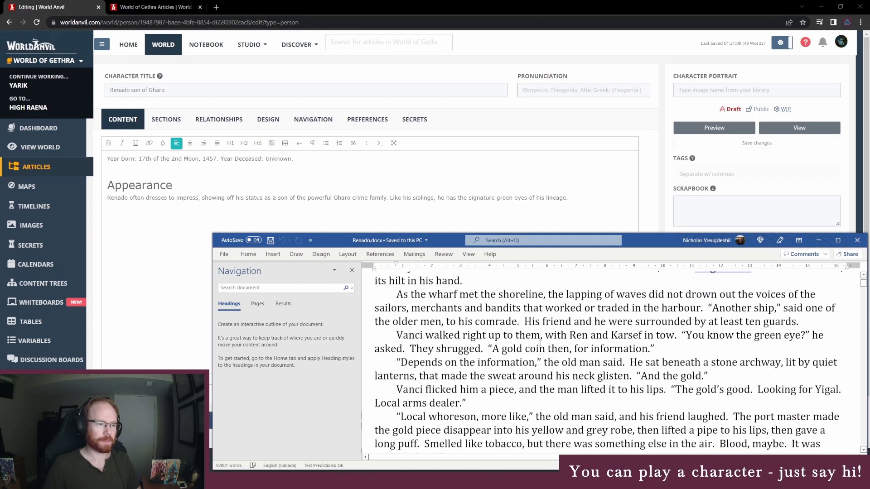
{"action": "scroll", "coordinate": [541, 380], "scroll_direction": "down", "scroll_amount": 6}
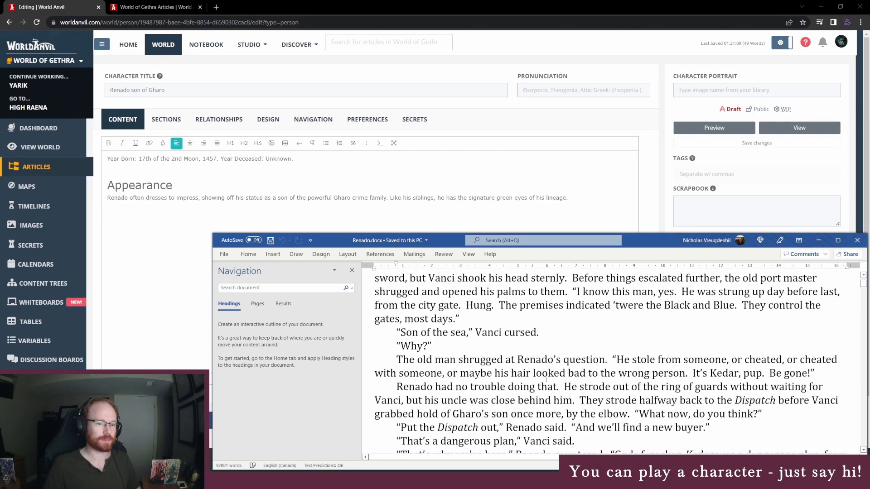
{"action": "scroll", "coordinate": [546, 380], "scroll_direction": "down", "scroll_amount": 3}
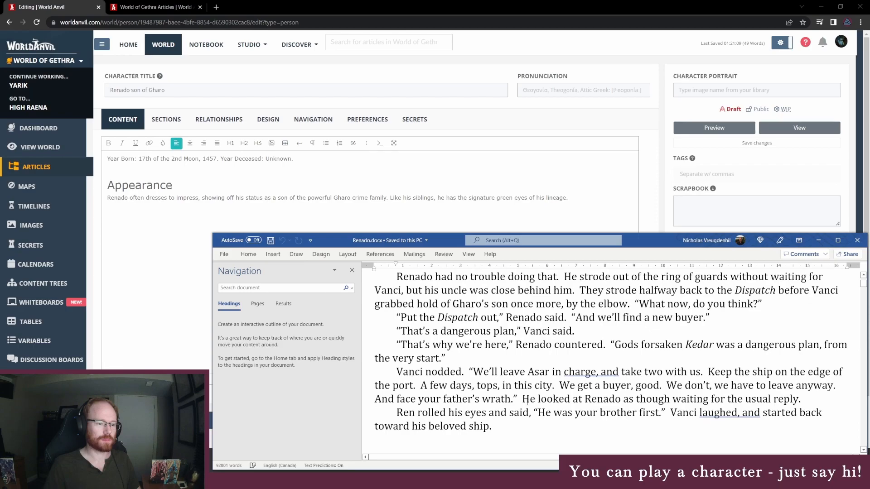
{"action": "scroll", "coordinate": [527, 402], "scroll_direction": "down", "scroll_amount": 8}
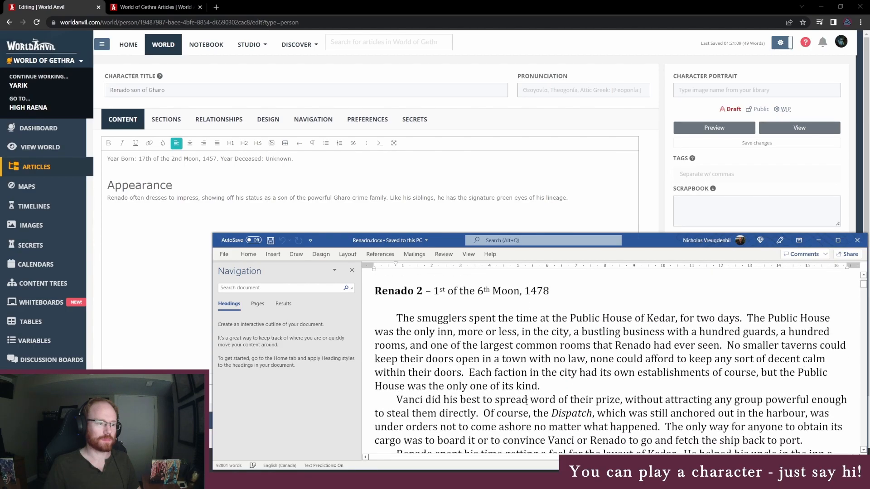
{"action": "scroll", "coordinate": [611, 363], "scroll_direction": "up", "scroll_amount": 5}
- Return to the World Anvil article and continue the Appearance text with "He is of Raderan background and has short brown hair."
{"action": "left_click", "coordinate": [595, 209]}
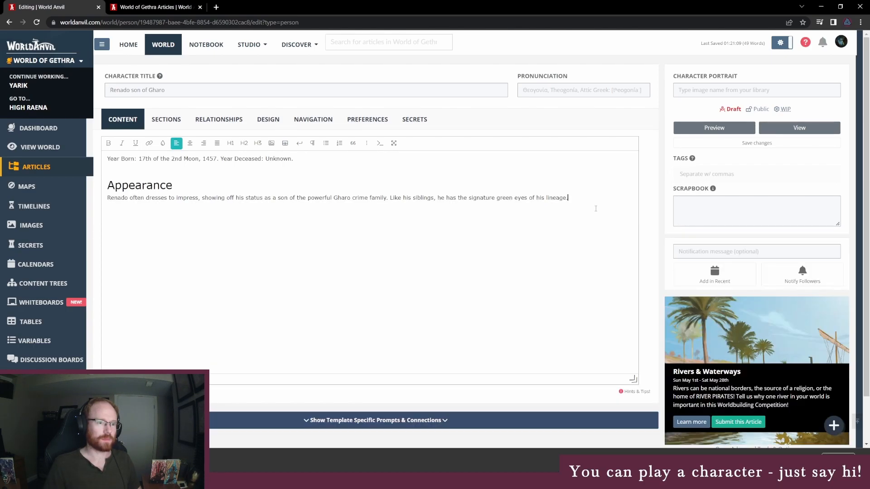
{"action": "type", "text": "Ra"}
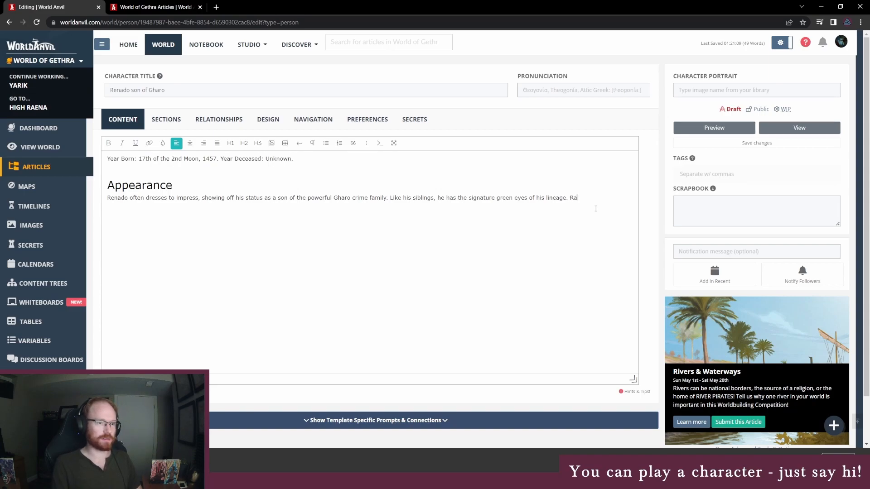
{"action": "key", "text": "BackSpace"}
{"action": "key", "text": "BackSpace"}
{"action": "type", "text": "He "}
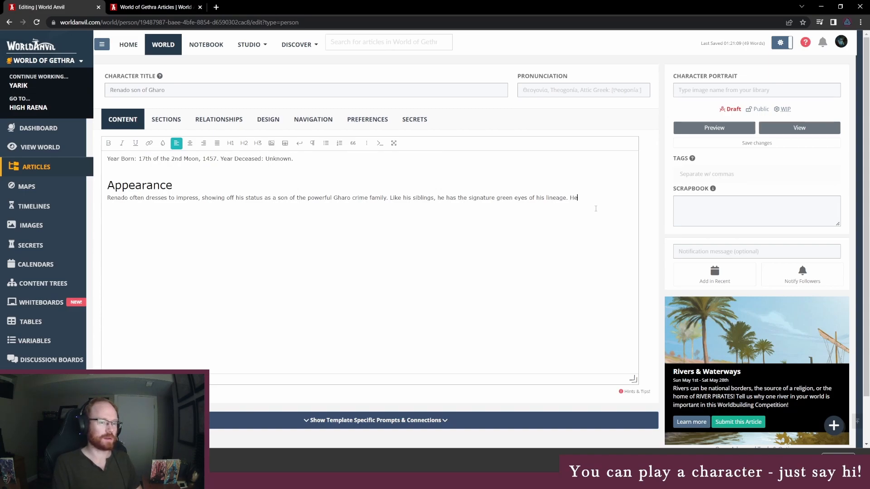
{"action": "type", "text": "is of Rad"}
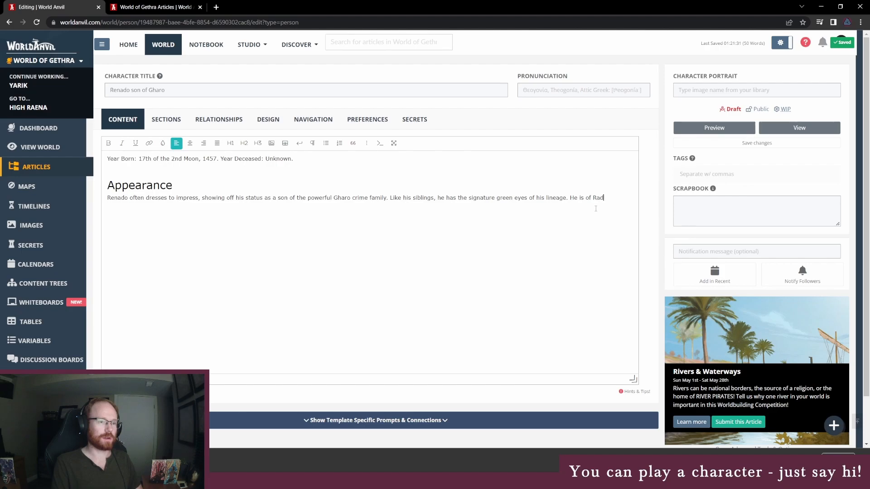
{"action": "type", "text": "eran background an"}
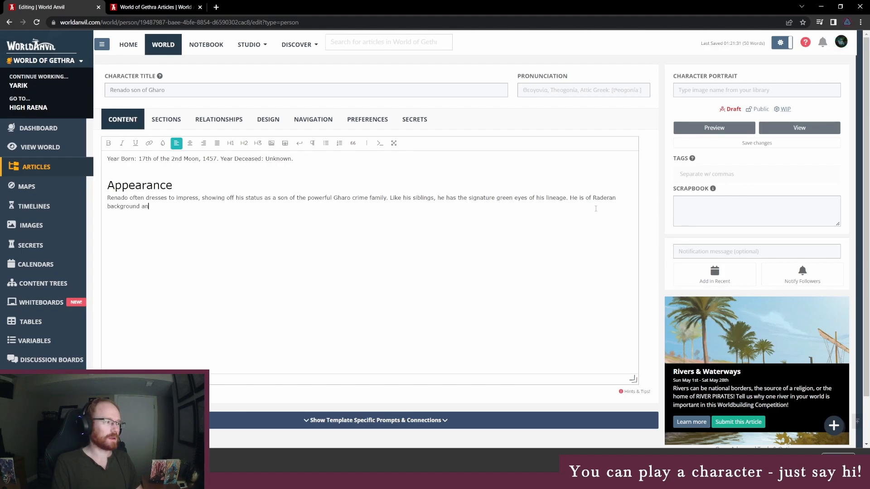
{"action": "type", "text": "d has "}
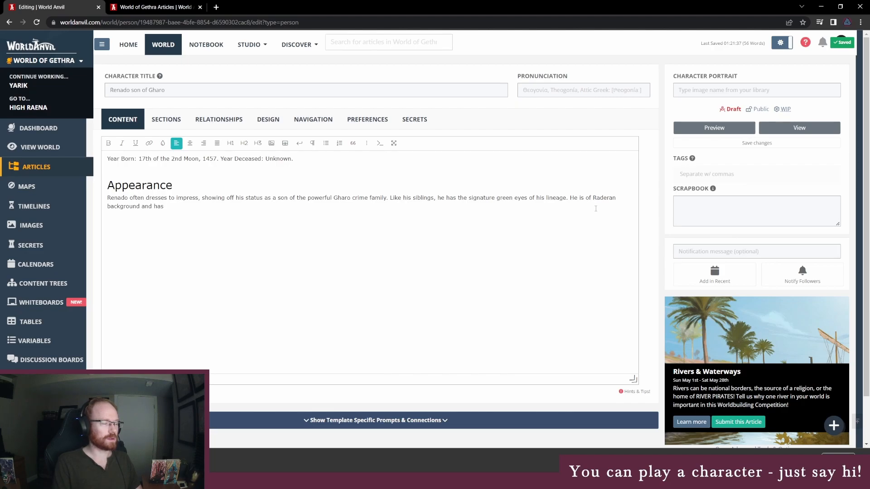
{"action": "type", "text": "short brown hair."}
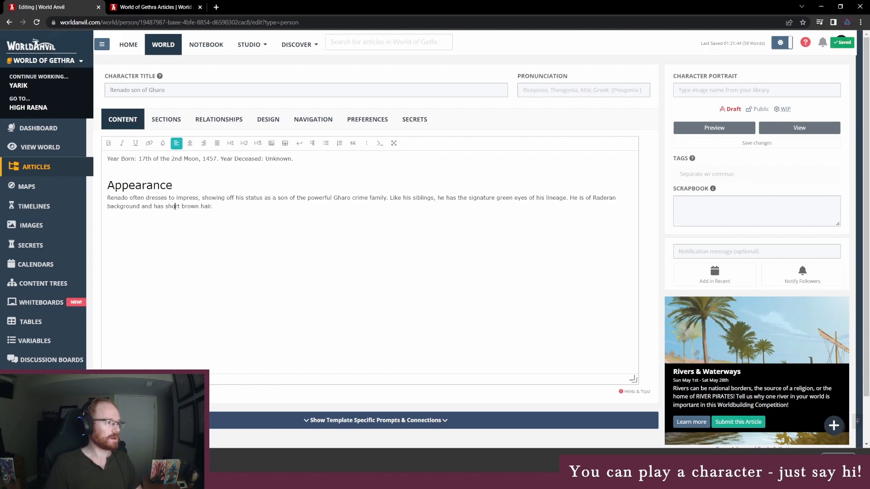
- Reword the hair description in the Appearance text to read "and wears his brown hair short."
{"action": "left_click_drag", "start_coordinate": [175, 207], "coordinate": [161, 207]}
{"action": "type", "text": "wears his"}
{"action": "key", "text": "End"}
{"action": "key", "text": "Left"}
{"action": "type", "text": "short. "}
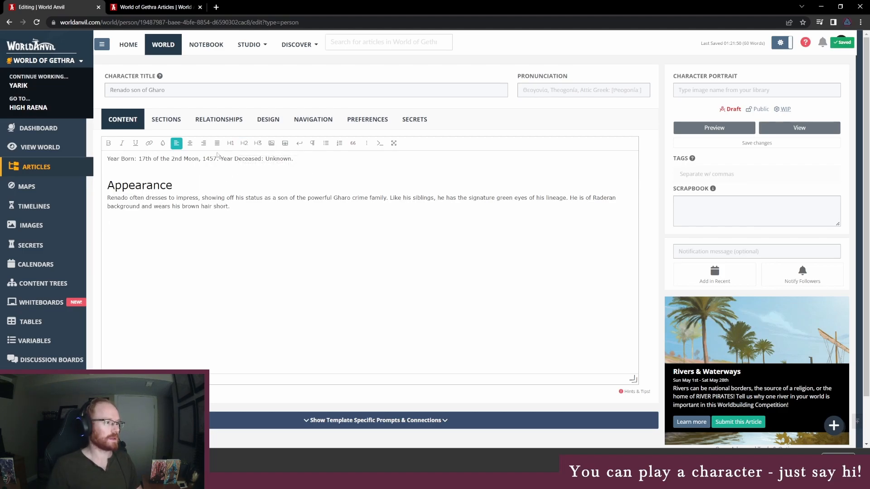
- Add a level-2 "History" heading below the Appearance section and start its text with "Renado"
{"action": "type", "text": "History"}
{"action": "key", "text": "shift+Home"}
{"action": "left_click", "coordinate": [248, 151]}
{"action": "left_click", "coordinate": [250, 245]}
{"action": "key", "text": "Return"}
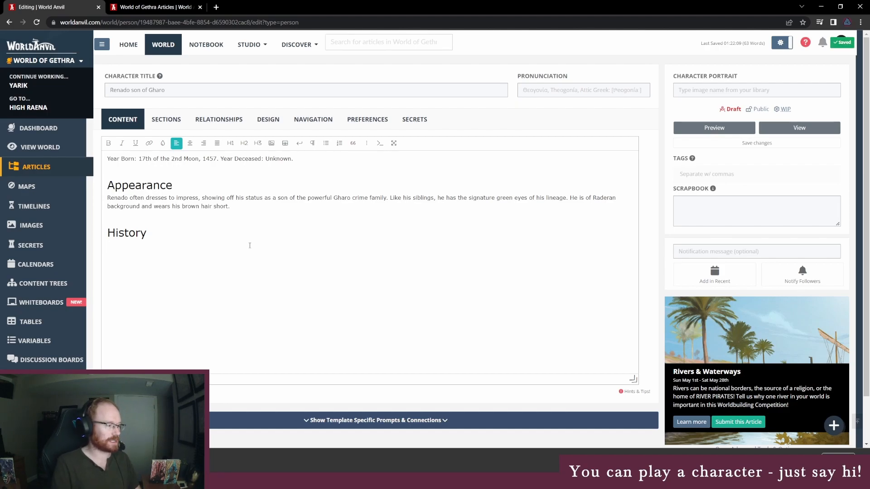
{"action": "type", "text": "Renado h"}
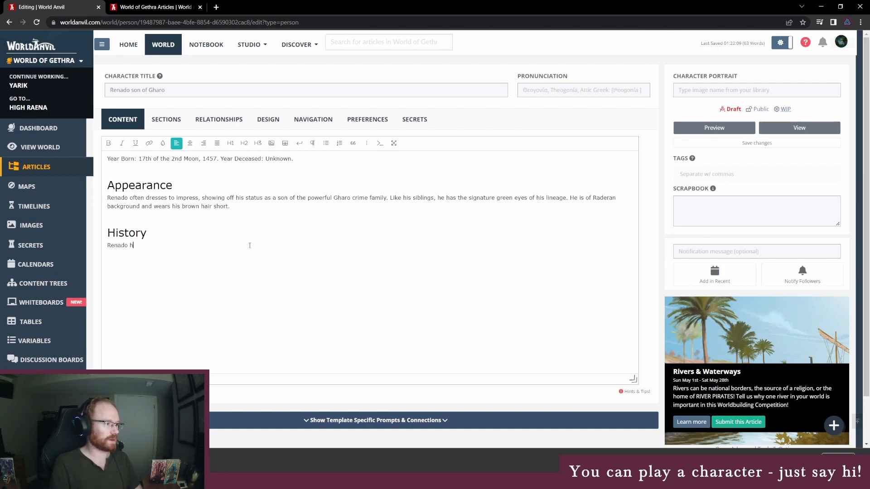
{"action": "type", "text": "as served above"}
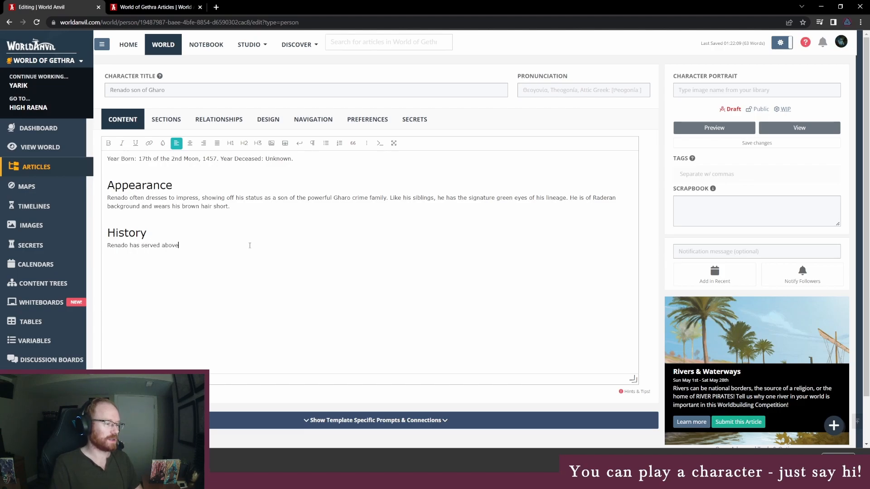
{"action": "key", "text": "BackSpace"}
{"action": "key", "text": "BackSpace"}
{"action": "key", "text": "BackSpace"}
{"action": "key", "text": "BackSpace"}
{"action": "key", "text": "BackSpace"}
{"action": "key", "text": "BackSpace"}
{"action": "key", "text": "BackSpace"}
{"action": "key", "text": "BackSpace"}
{"action": "key", "text": "BackSpace"}
{"action": "key", "text": "BackSpace"}
{"action": "key", "text": "BackSpace"}
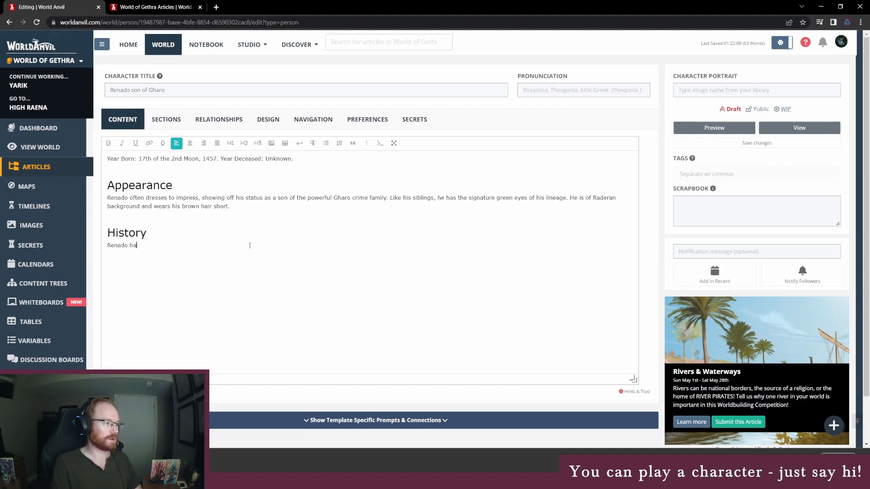
{"action": "type", "text": "s a"}
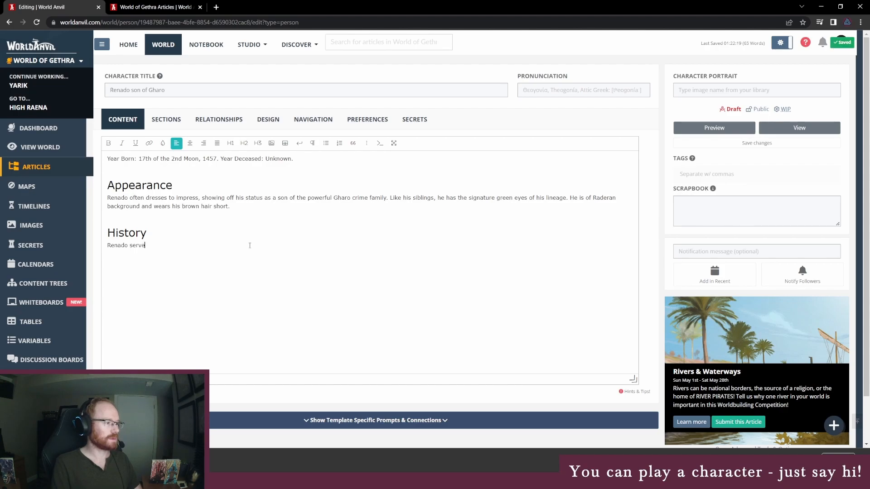
{"action": "key", "text": "BackSpace"}
{"action": "key", "text": "BackSpace"}
{"action": "key", "text": "BackSpace"}
{"action": "key", "text": "BackSpace"}
{"action": "key", "text": "BackSpace"}
{"action": "key", "text": "BackSpace"}
{"action": "key", "text": "BackSpace"}
{"action": "key", "text": "BackSpace"}
{"action": "key", "text": "BackSpace"}
{"action": "key", "text": "BackSpace"}
{"action": "key", "text": "BackSpace"}
{"action": "key", "text": "BackSpace"}
{"action": "key", "text": "BackSpace"}
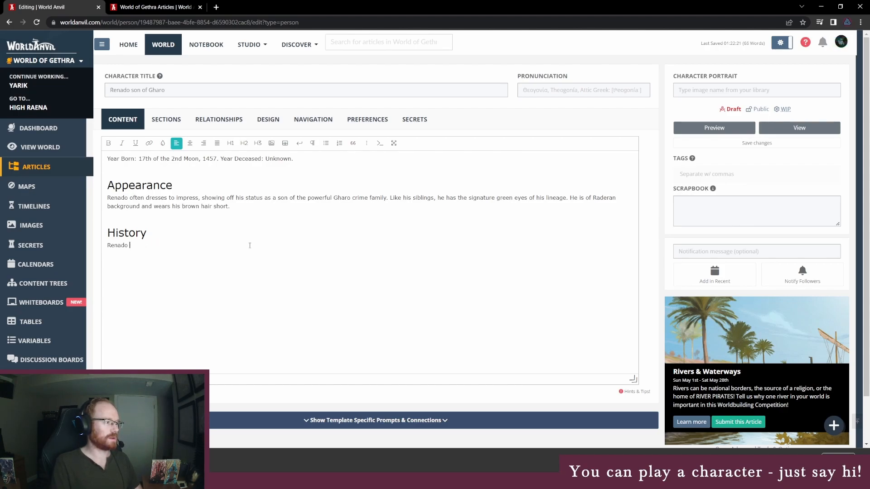
- Write under History: "For many years, Renado has served aboard the Vanci Dispatch, a ship in his father's fleet captained by his uncle, Vanci."
{"action": "type", "text": "For many year"}
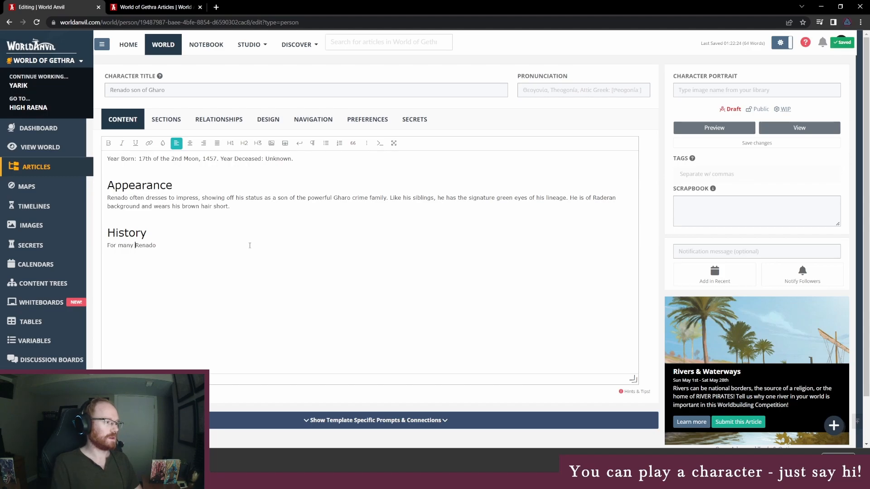
{"action": "type", "text": "s,"}
{"action": "key", "text": "End"}
{"action": "type", "text": "has served aboa"}
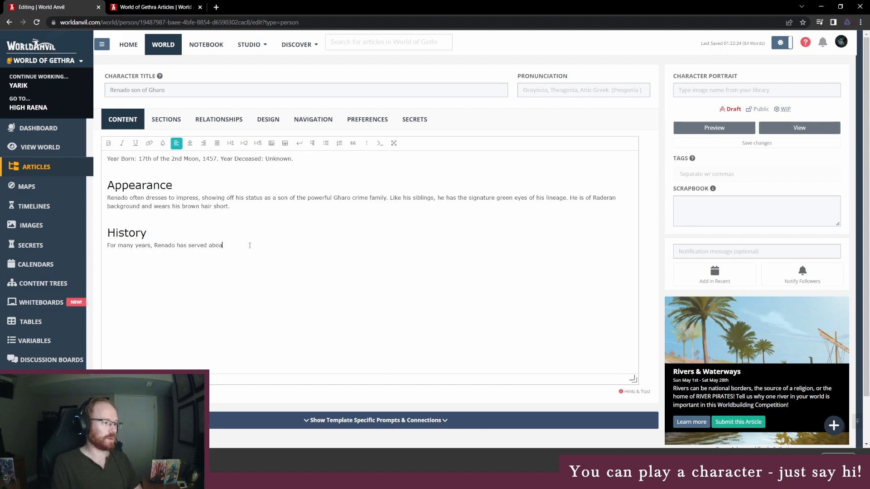
{"action": "type", "text": "rd the Vanci Dispatch, a ship in his father's fleet captained by his uncle, Vanci."}
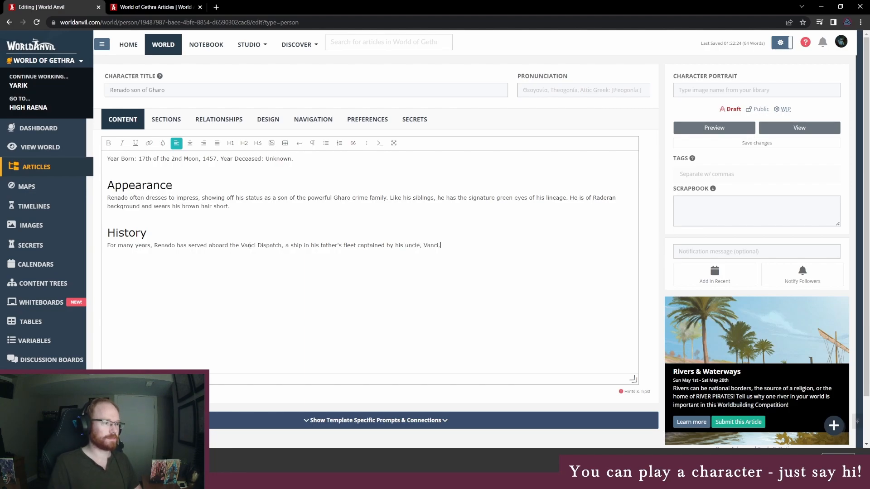
- Italicize the ship name "Vanci Dispatch" in the History sentence
{"action": "double_click", "coordinate": [250, 245]}
{"action": "left_click_drag", "start_coordinate": [249, 245], "coordinate": [264, 250]}
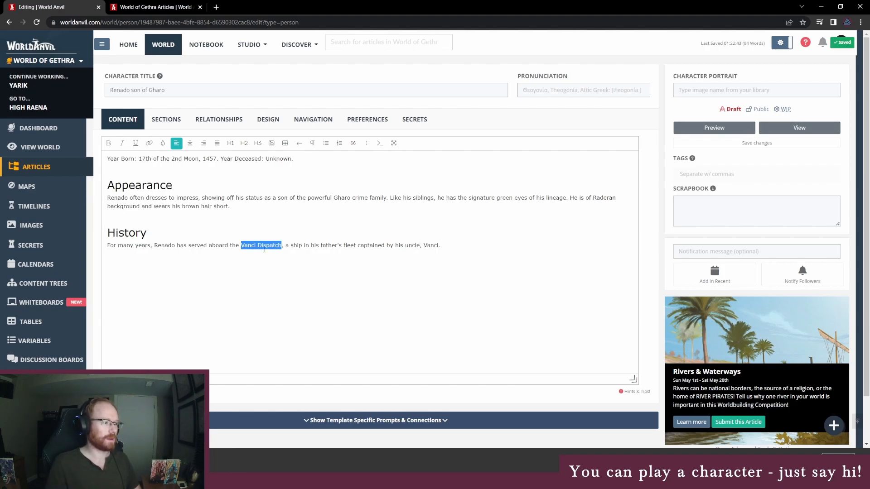
{"action": "key", "text": "ctrl+i"}
{"action": "left_click", "coordinate": [293, 241]}
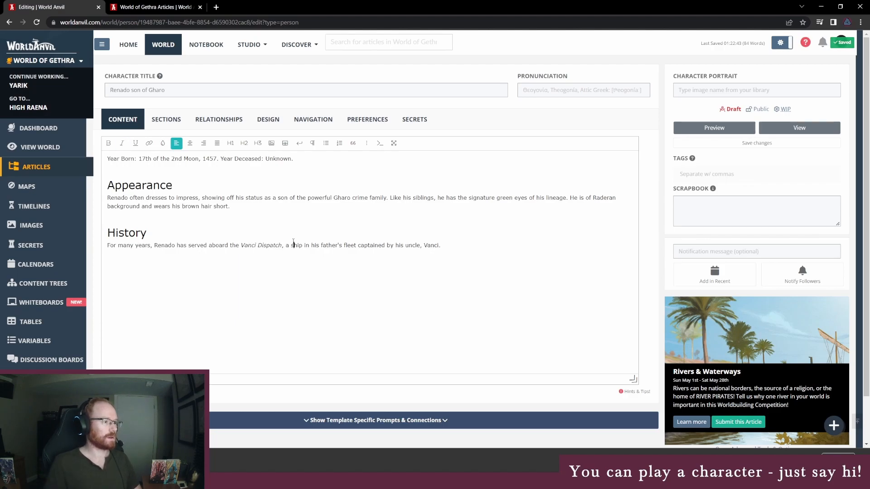
{"action": "left_click", "coordinate": [182, 240]}
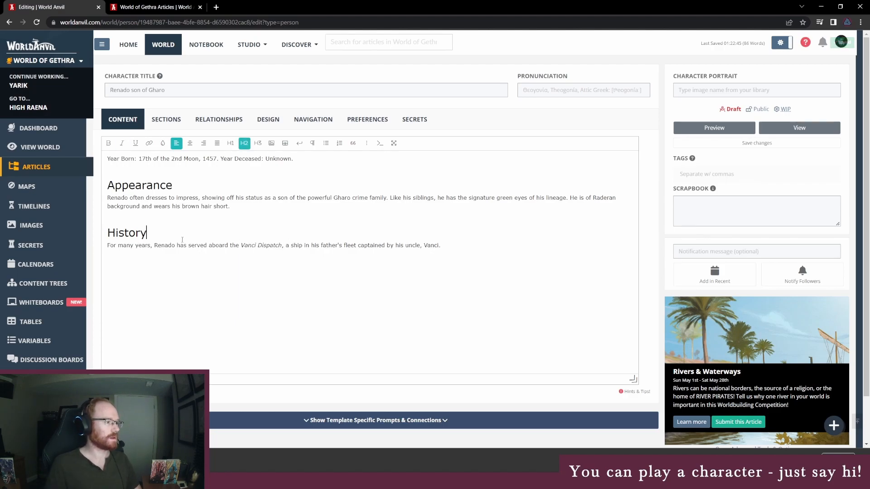
{"action": "left_click", "coordinate": [465, 245]}
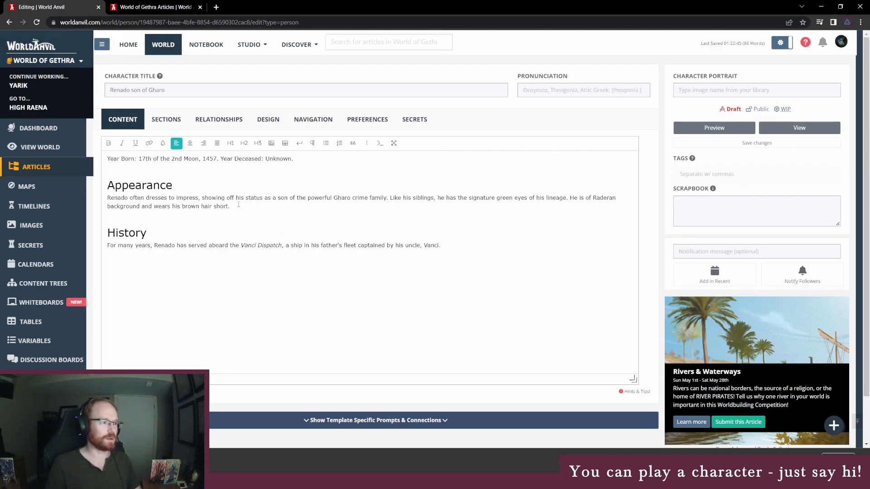
- Find the Radregar location in the World of Gethra articles list and copy its article mention
{"action": "key", "text": "ctrl+Tab"}
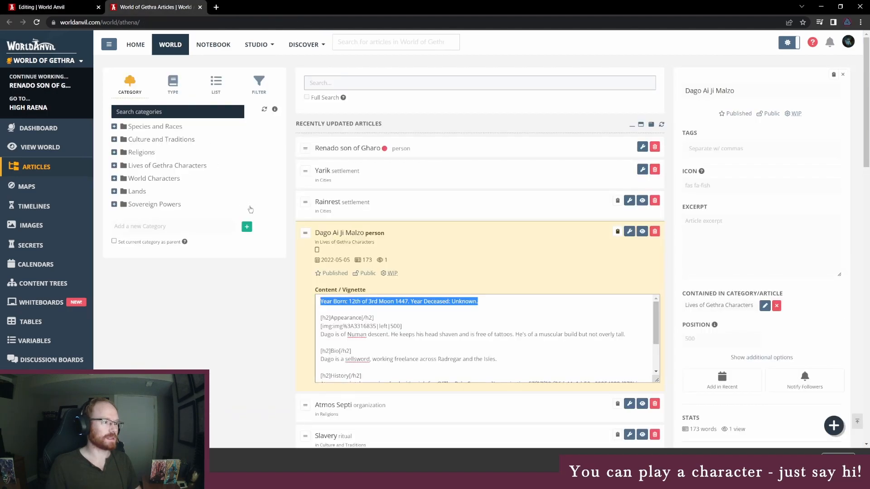
{"action": "scroll", "coordinate": [331, 301], "scroll_direction": "down", "scroll_amount": 2}
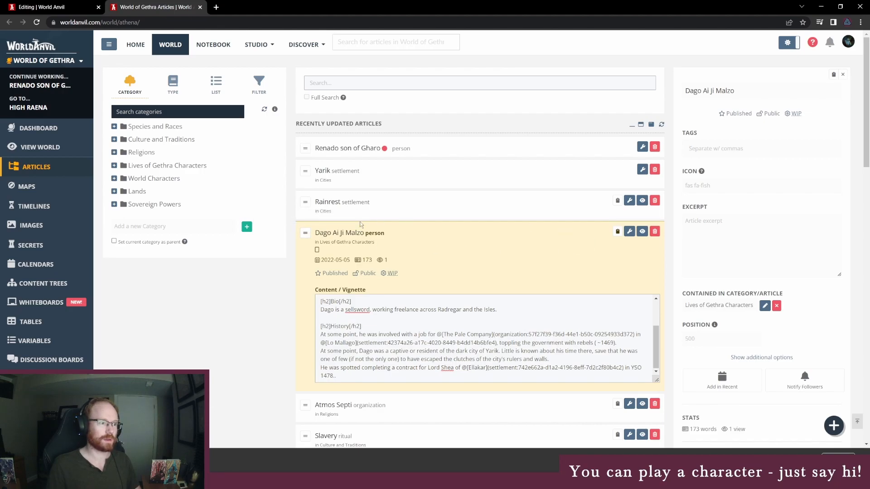
{"action": "scroll", "coordinate": [407, 233], "scroll_direction": "down", "scroll_amount": 6}
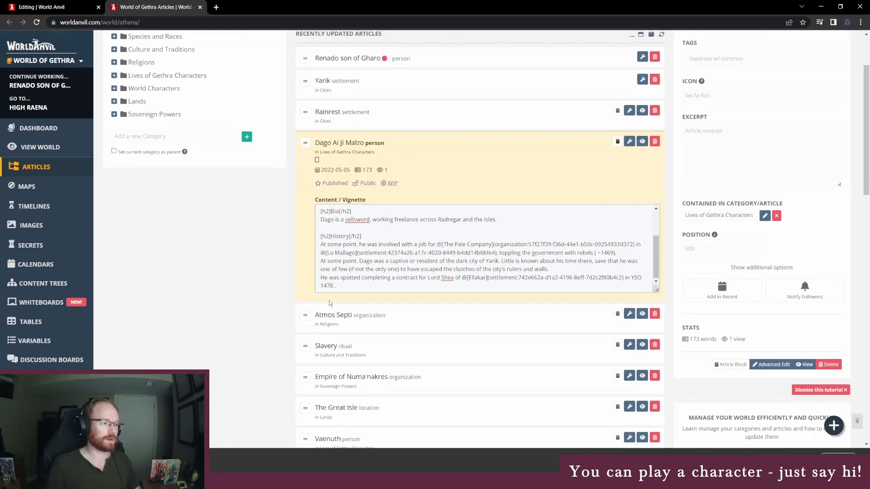
{"action": "scroll", "coordinate": [341, 346], "scroll_direction": "down", "scroll_amount": 1}
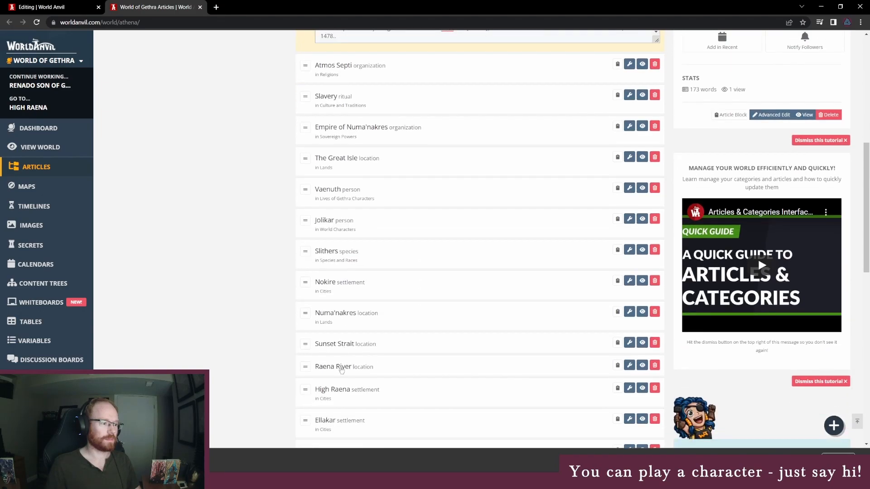
{"action": "scroll", "coordinate": [343, 356], "scroll_direction": "down", "scroll_amount": 3}
{"action": "left_click", "coordinate": [344, 361]}
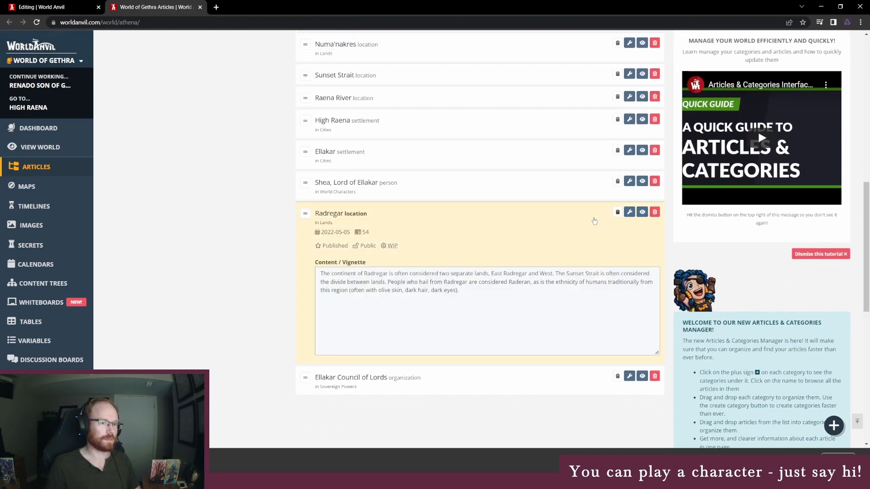
{"action": "left_click", "coordinate": [617, 212]}
- Insert the copied Radregar mention as a "(see ...)" reference after "Raderan background" in Renado's Appearance text
{"action": "key", "text": "ctrl+shift+Tab"}
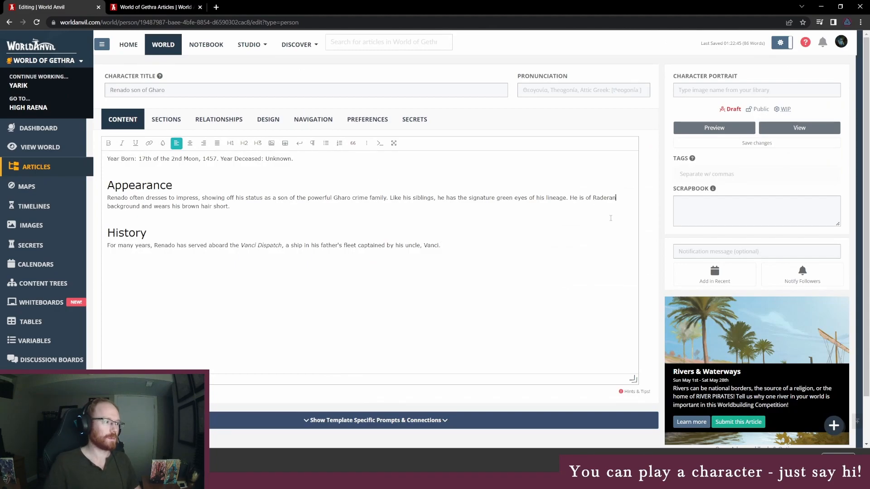
{"action": "left_click", "coordinate": [140, 206]}
{"action": "type", "text": "(see"}
{"action": "key", "text": "ctrl+v"}
{"action": "type", "text": ")"}
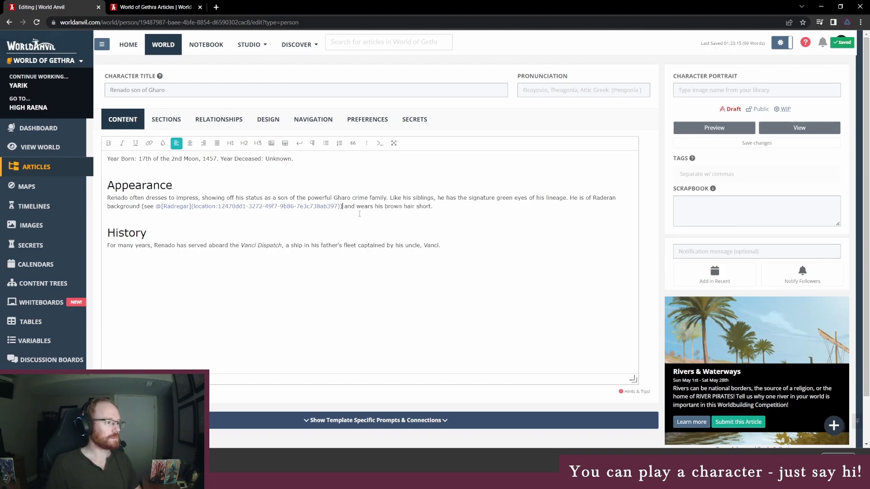
- Finish the spacing after the Radregar reference and set the Renado article's status to Published
{"action": "double_click", "coordinate": [342, 198]}
{"action": "left_click", "coordinate": [421, 245]}
{"action": "left_click", "coordinate": [730, 109]}
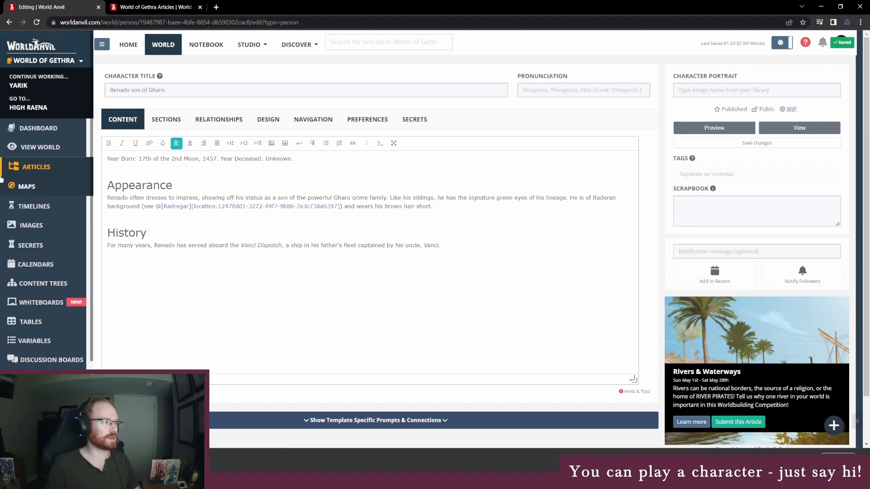
- Return to the articles list and move the Renado son of Gharo article into the Lives of Gethra Characters category
{"action": "left_click", "coordinate": [33, 167]}
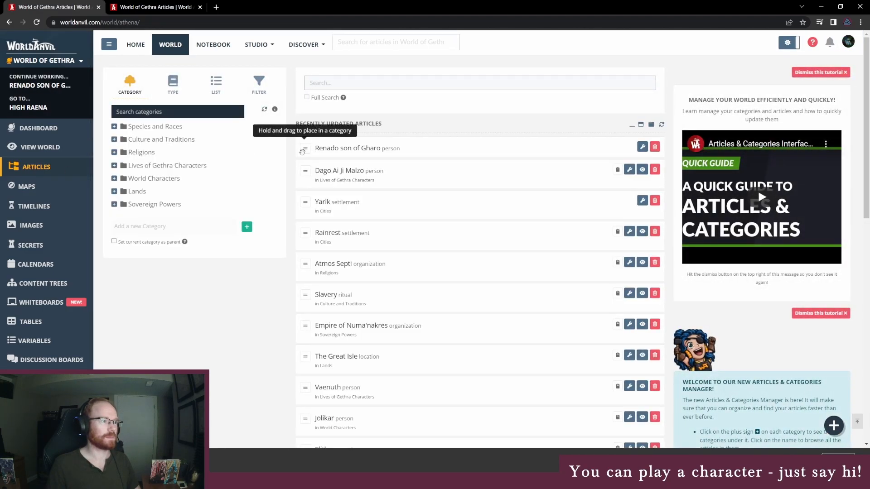
{"action": "left_click_drag", "start_coordinate": [302, 151], "coordinate": [175, 183]}
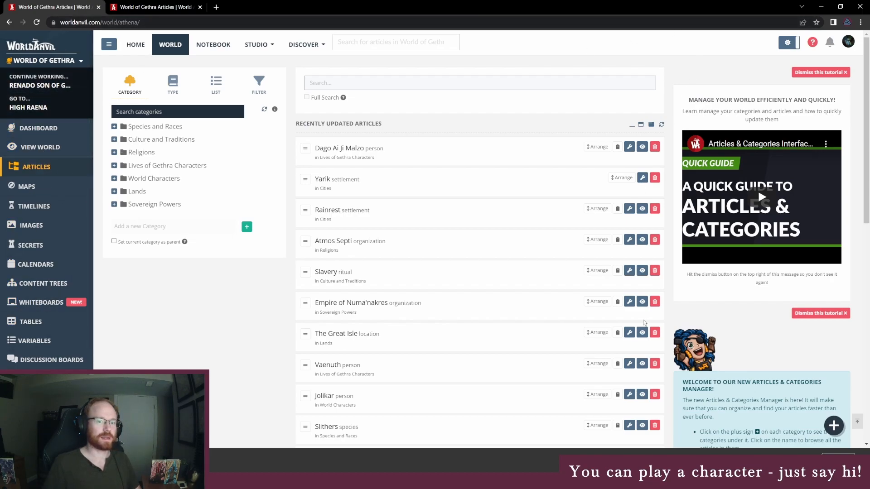
- Create a new Character article and title it "Aralim"
{"action": "mouse_move", "coordinate": [832, 436]}
{"action": "left_click", "coordinate": [803, 426]}
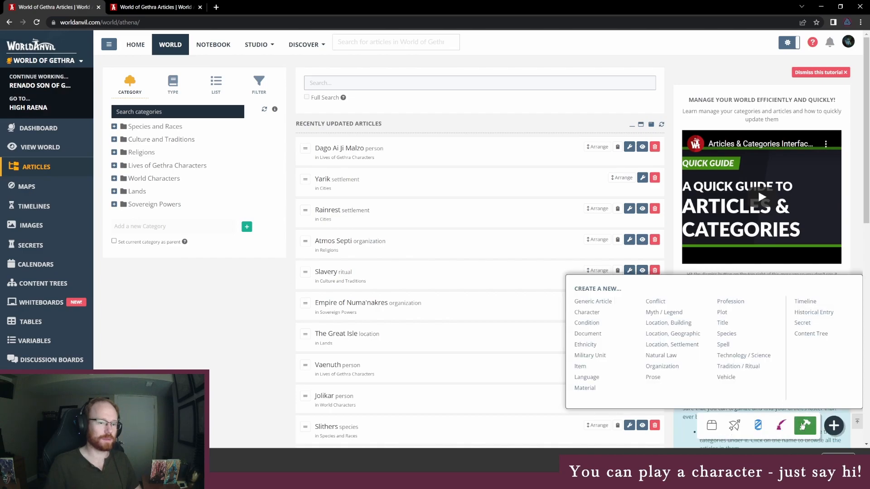
{"action": "left_click", "coordinate": [614, 316]}
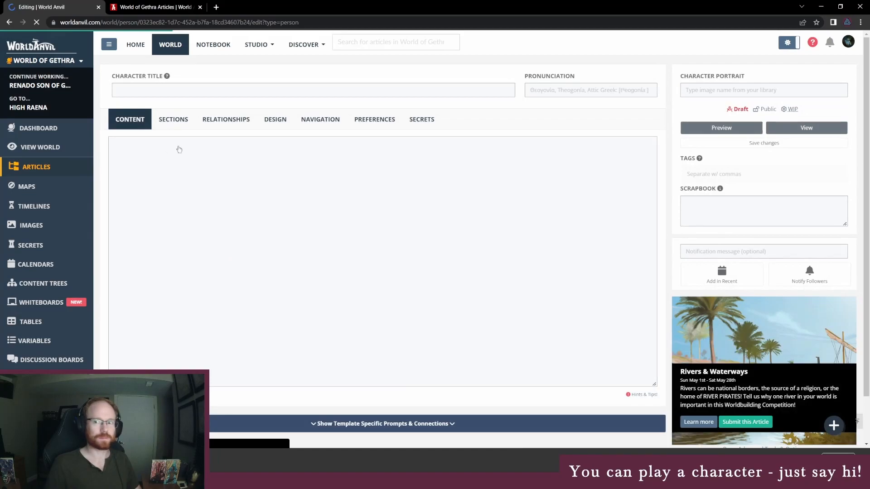
{"action": "left_click", "coordinate": [151, 90]}
{"action": "type", "text": "Aralim"}
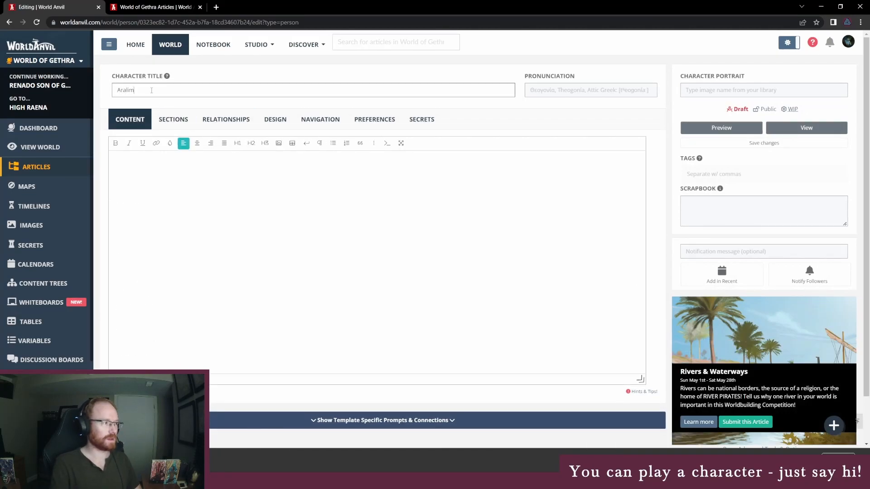
{"action": "left_click", "coordinate": [144, 162]}
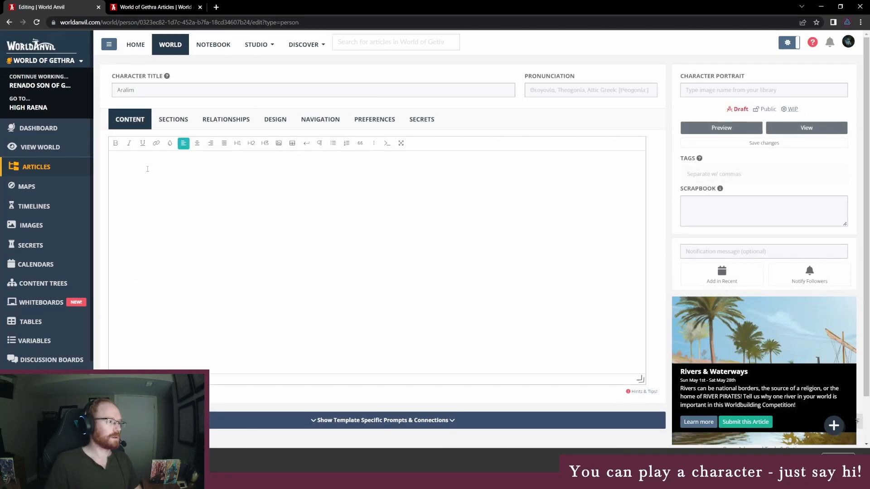
{"action": "key", "text": "ctrl+v"}
{"action": "key", "text": "ctrl+a"}
{"action": "key", "text": "BackSpace"}
- Reload the other World of Gethra articles list, open Renado son of Gharo, and copy the Year Born and Year Deceased line from its content
{"action": "left_click", "coordinate": [130, 6]}
{"action": "scroll", "coordinate": [408, 227], "scroll_direction": "up", "scroll_amount": 15}
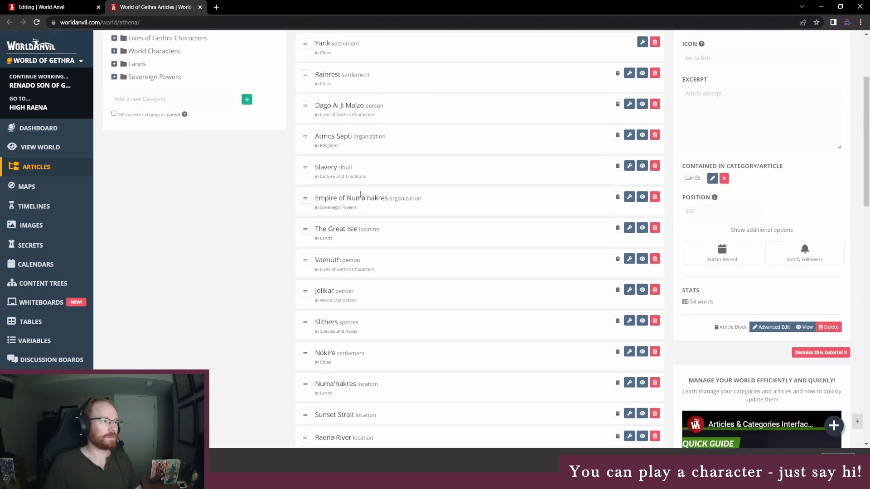
{"action": "left_click", "coordinate": [334, 151]}
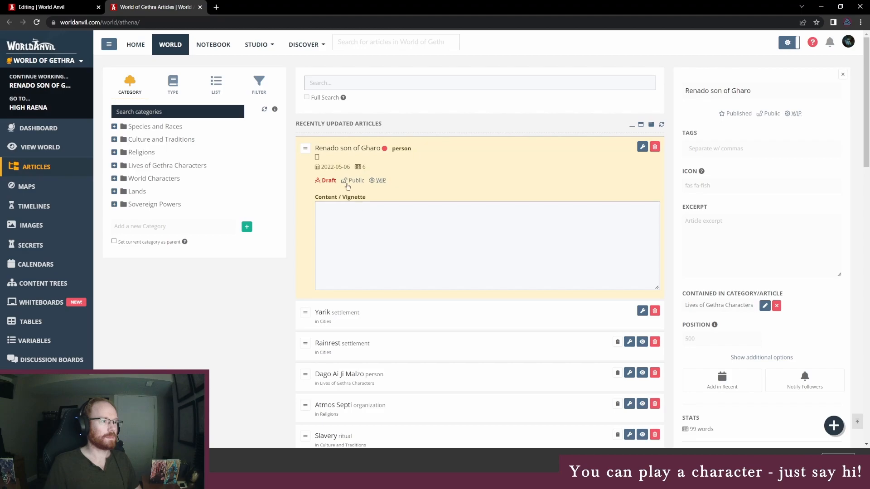
{"action": "key", "text": "F5"}
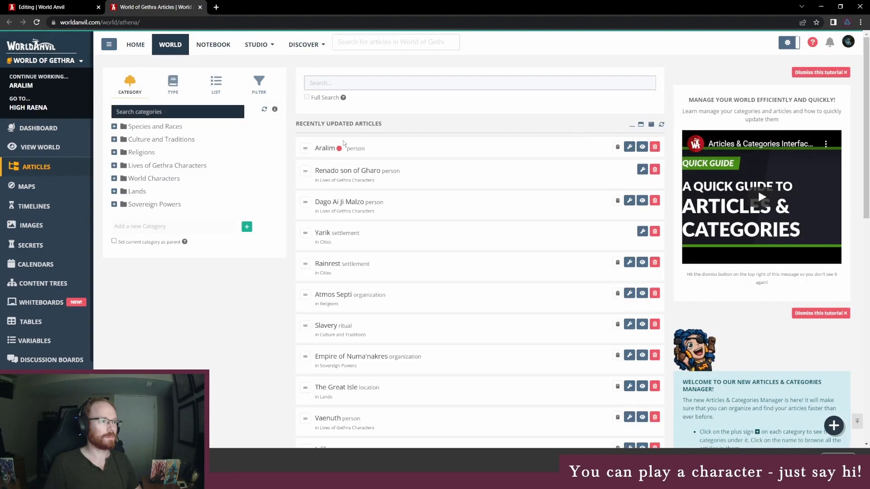
{"action": "left_click", "coordinate": [337, 174]}
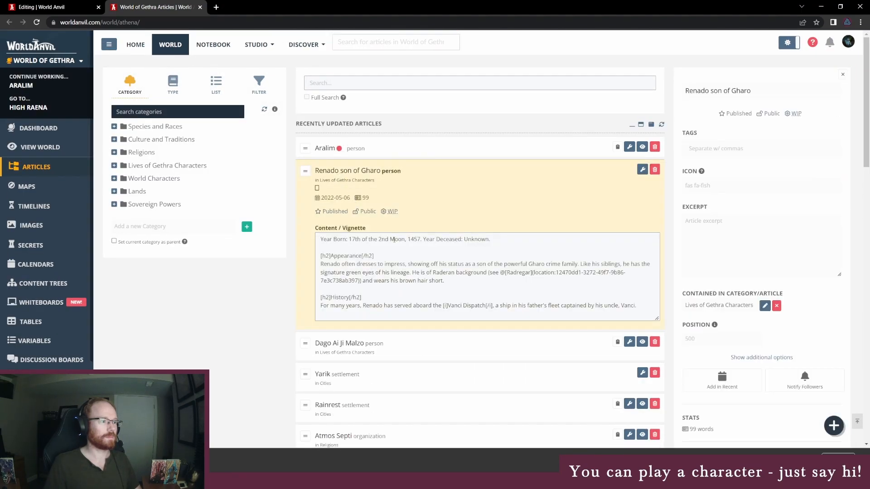
{"action": "left_click_drag", "start_coordinate": [508, 239], "coordinate": [312, 229]}
- Paste the copied birth and death line into Aralim's content, followed by a blank line
{"action": "left_click", "coordinate": [83, 4]}
{"action": "key", "text": "ctrl+v"}
{"action": "key", "text": "Return"}
{"action": "key", "text": "Return"}
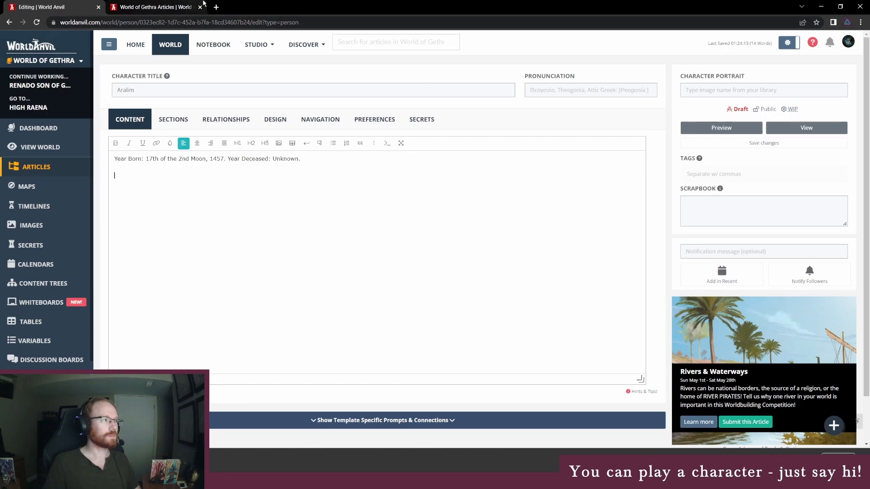
- Find "Aralim" in the image library and set the stained-glass lantern picture as the character portrait
{"action": "left_click", "coordinate": [687, 90]}
{"action": "type", "text": "Aralim"}
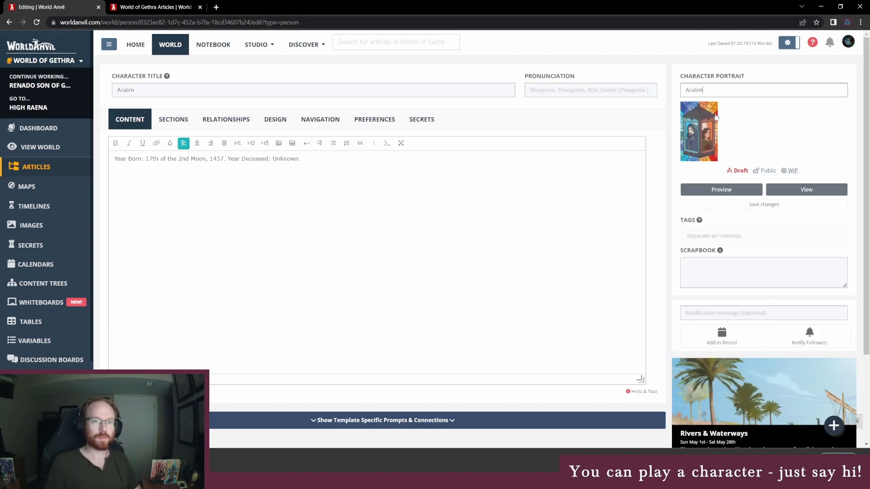
{"action": "left_click", "coordinate": [709, 123]}
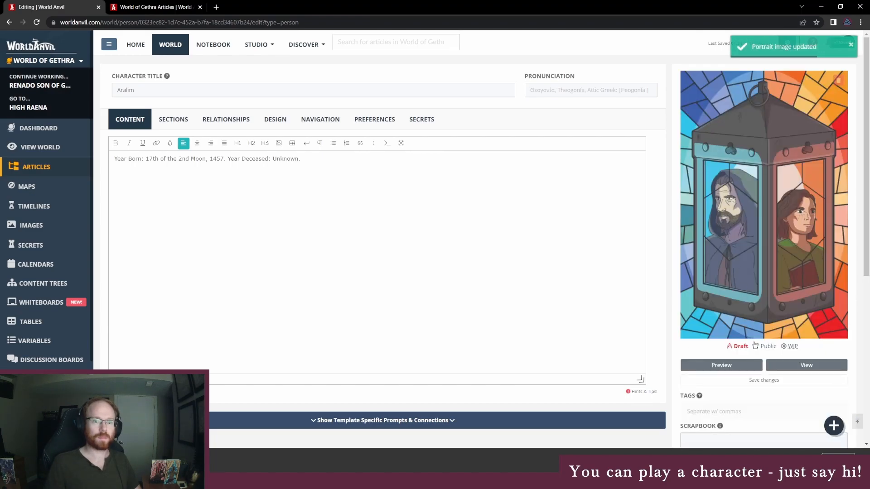
{"action": "left_click", "coordinate": [212, 182]}
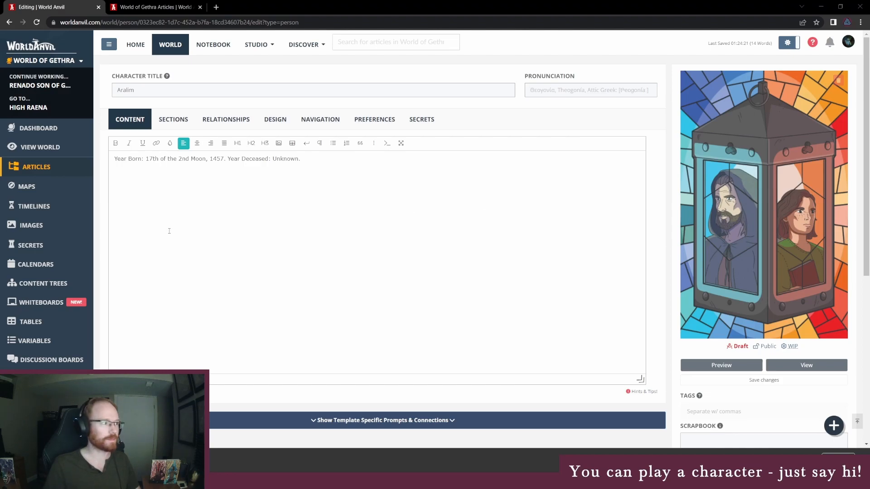
- Switch to Aeon Timeline, search for "aralim", and copy the start date of the "Aralim is born" event
{"action": "key", "text": "alt+Tab"}
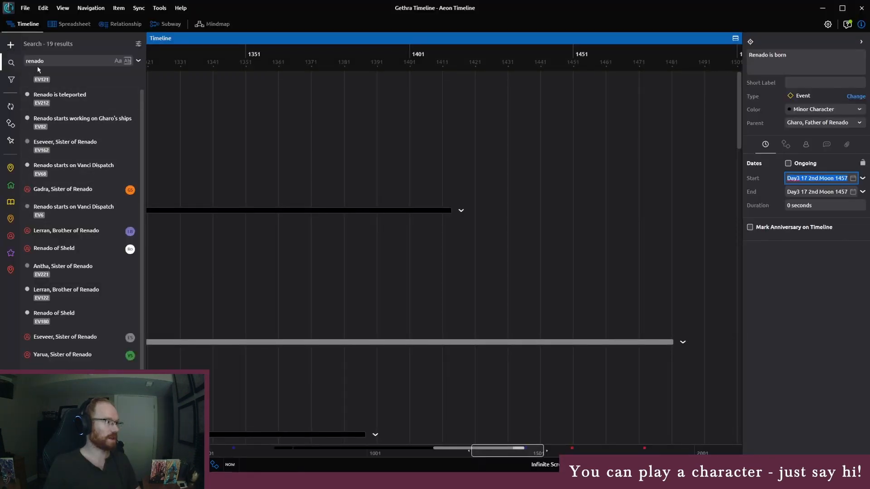
{"action": "double_click", "coordinate": [41, 63]}
{"action": "type", "text": "aralim"}
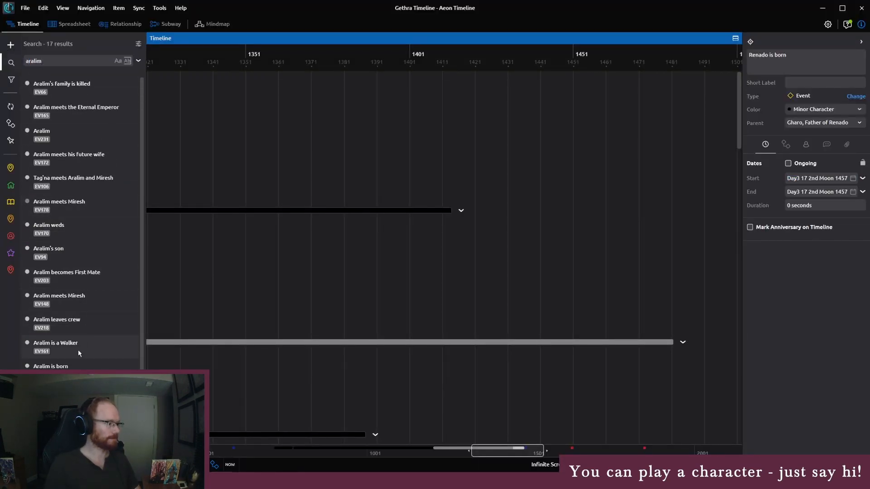
{"action": "left_click", "coordinate": [77, 364]}
{"action": "left_click", "coordinate": [802, 178]}
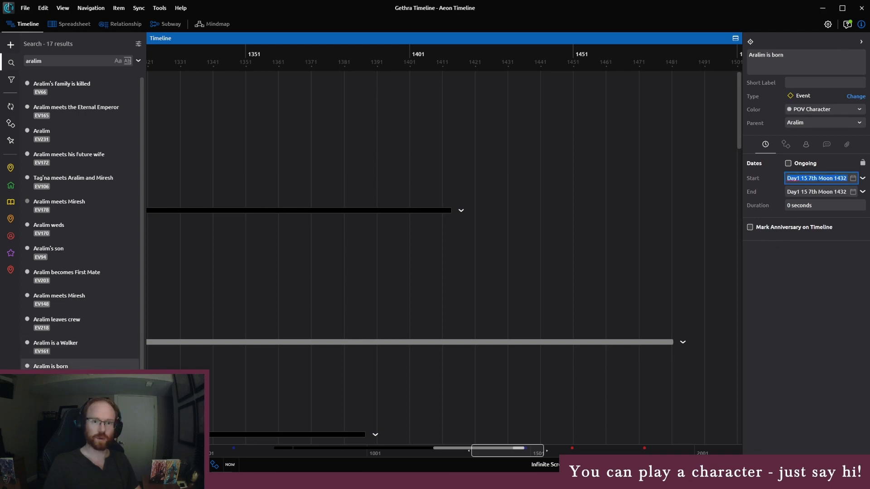
{"action": "left_click_drag", "start_coordinate": [803, 178], "coordinate": [825, 178]}
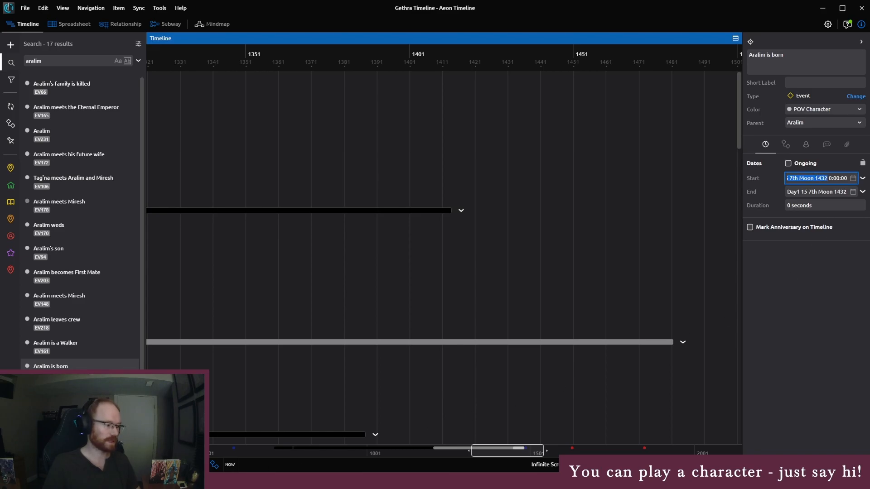
- Switch back to World Anvil and change Aralim's birth date to "15th of the 7th Moon, 1432"
{"action": "key", "text": "alt+Tab"}
{"action": "key", "text": "alt+Tab"}
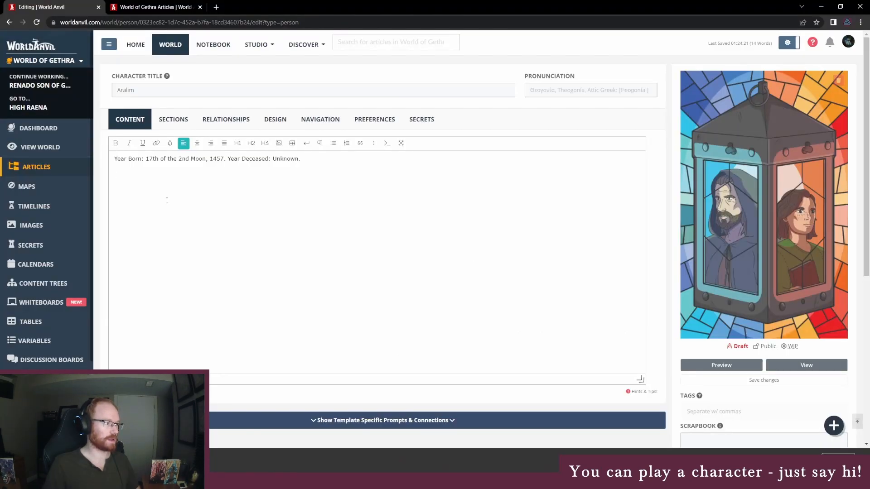
{"action": "left_click_drag", "start_coordinate": [146, 159], "coordinate": [225, 158]}
{"action": "type", "text": "15 7th Moon 1432"}
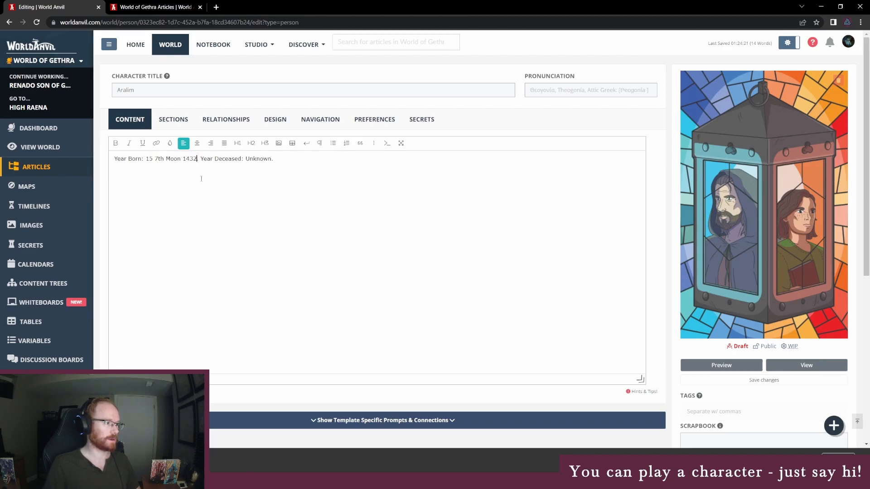
{"action": "left_click", "coordinate": [152, 159]}
{"action": "type", "text": "th"}
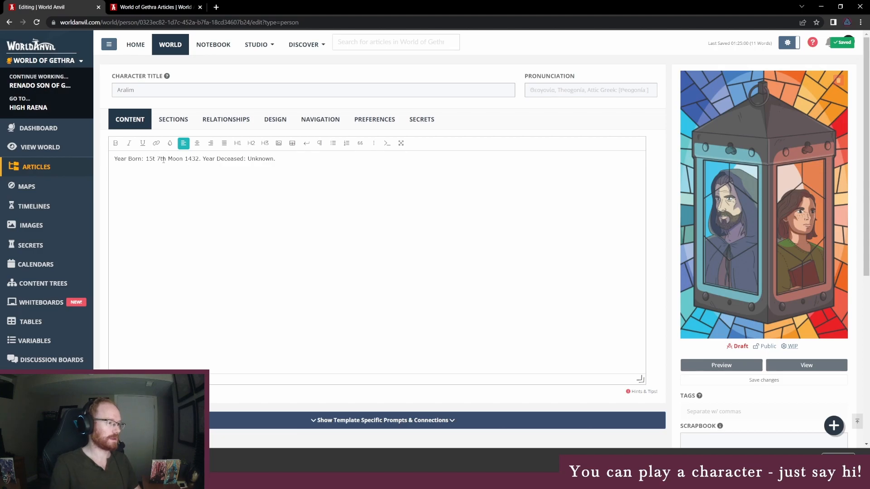
{"action": "type", "text": " of the"}
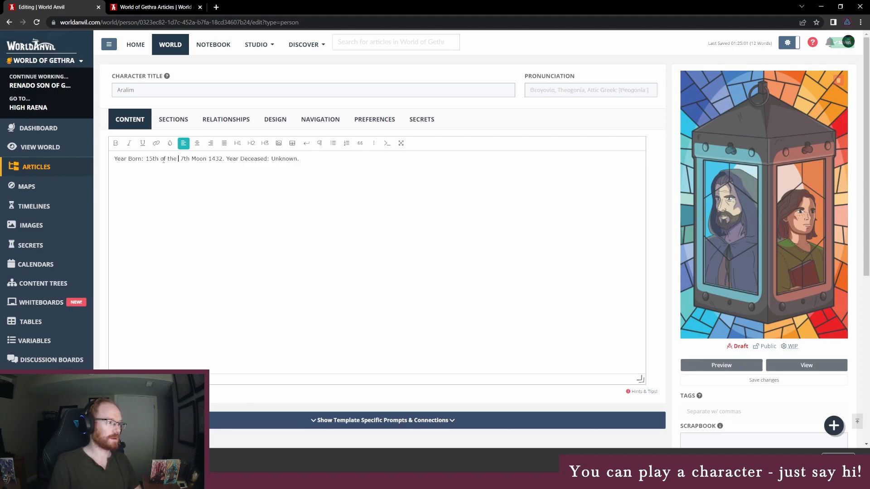
{"action": "type", "text": ","}
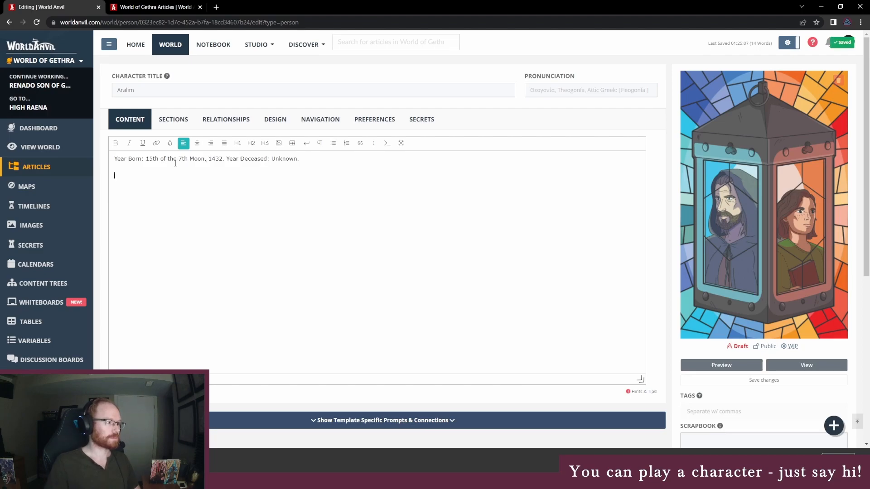
- Add "Appearance" below the birth line and format it as a second-level heading
{"action": "type", "text": "Appearance"}
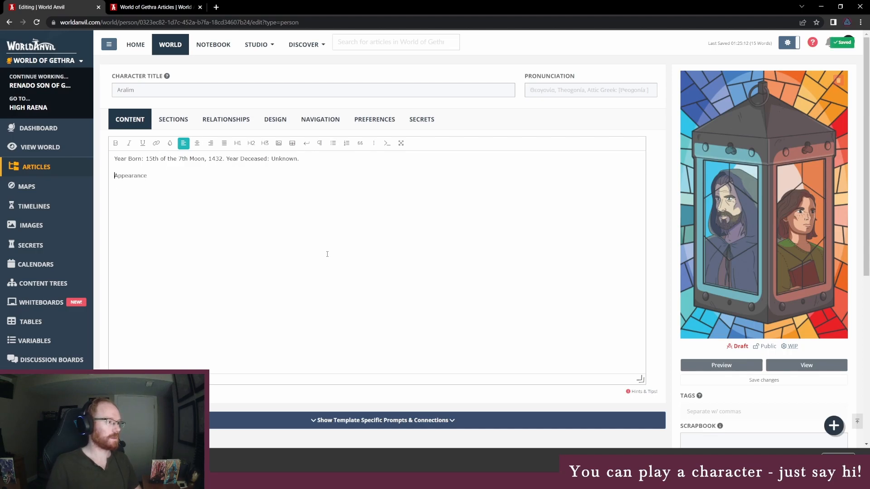
{"action": "key", "text": "shift+End"}
{"action": "left_click", "coordinate": [251, 143]}
- Begin the paragraph under the Appearance heading with "As a Walker of the Path, Aralim is"
{"action": "key", "text": "Return"}
{"action": "type", "text": "Aralim"}
{"action": "key", "text": "shift+Home"}
{"action": "type", "text": "As a walk"}
{"action": "key", "text": "BackSpace"}
{"action": "key", "text": "BackSpace"}
{"action": "key", "text": "BackSpace"}
{"action": "type", "text": "Walker of the Path, Aralim is "}
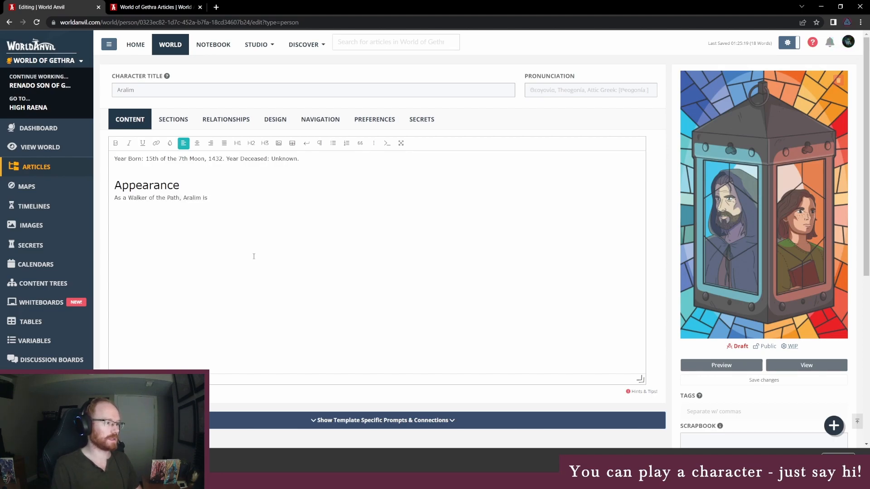
- Reword the text after "Aralim" to "often comes across rugged and weathered from his travels. He wears a"
{"action": "type", "text": "often r"}
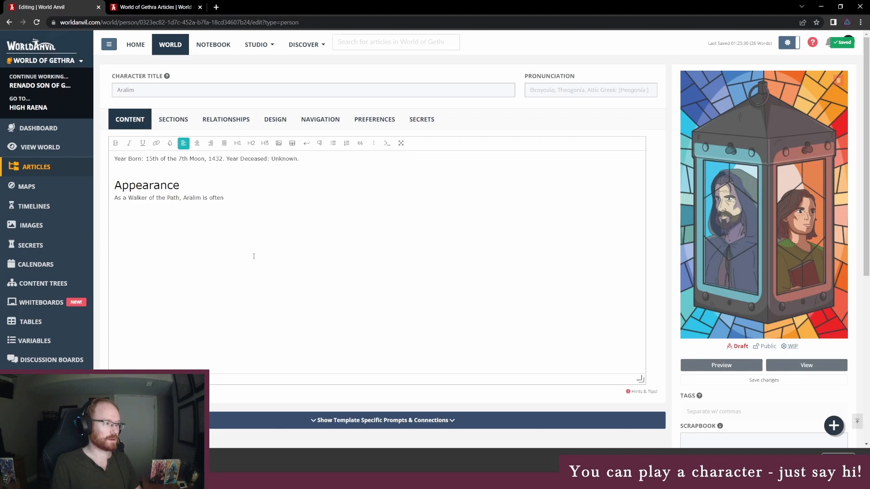
{"action": "key", "text": "ctrl+BackSpace"}
{"action": "key", "text": "ctrl+BackSpace"}
{"action": "type", "text": "often co"}
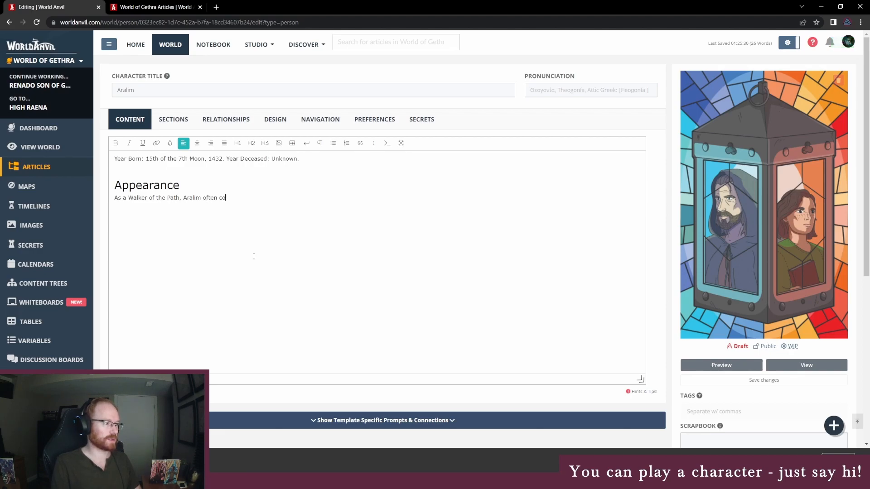
{"action": "type", "text": "mes across rugged a"}
{"action": "key", "text": "BackSpace"}
{"action": "type", "text": "rug"}
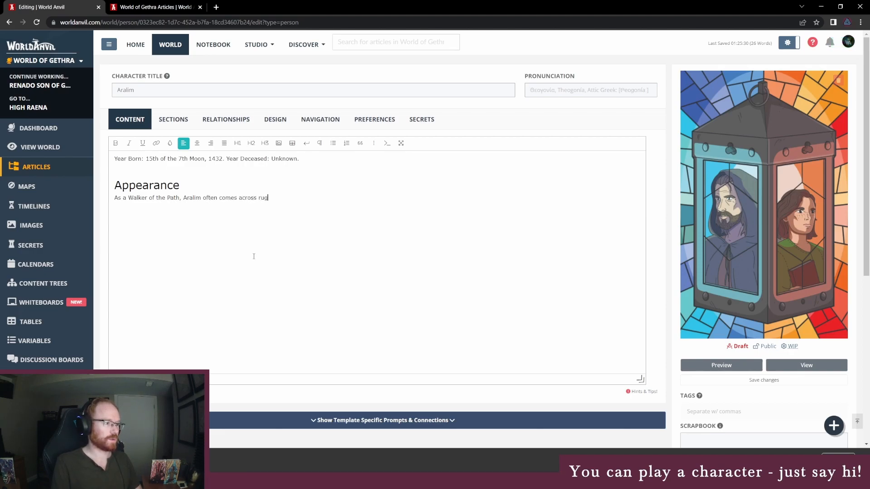
{"action": "type", "text": "ged and weathered from his travels. He wears a"}
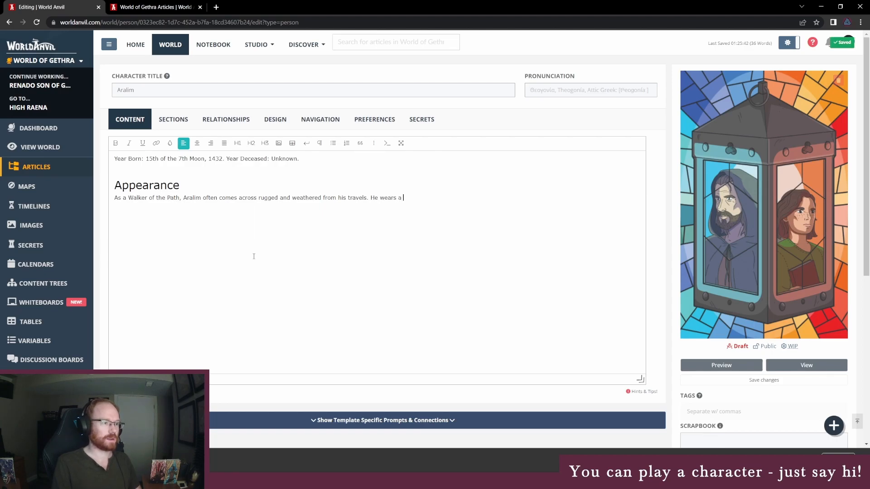
- Complete the second Appearance sentence with "medium beard and binds his longer brown hair behind his head."
{"action": "type", "text": "medium"}
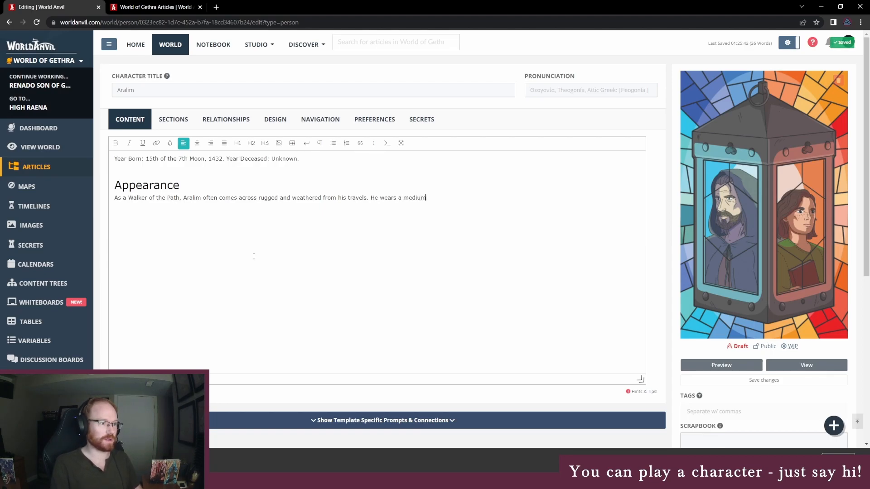
{"action": "type", "text": " beard and "}
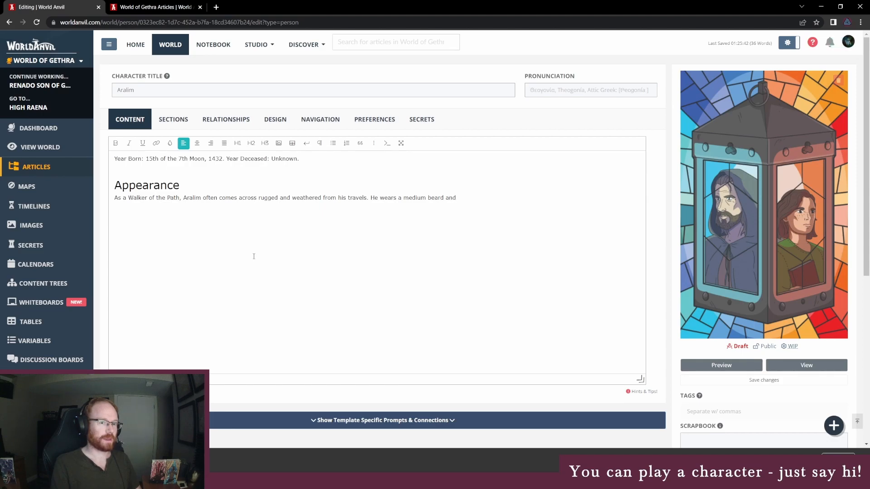
{"action": "type", "text": "binds his longer b"}
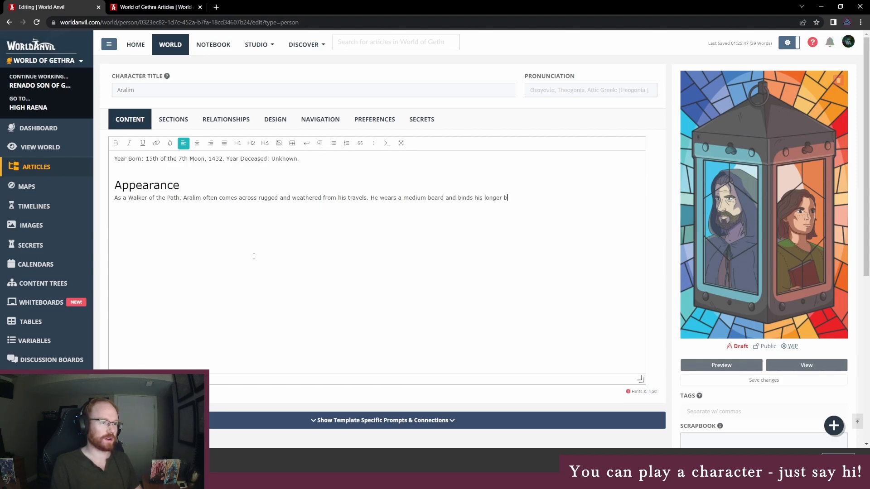
{"action": "type", "text": "rown hair behind his head. "}
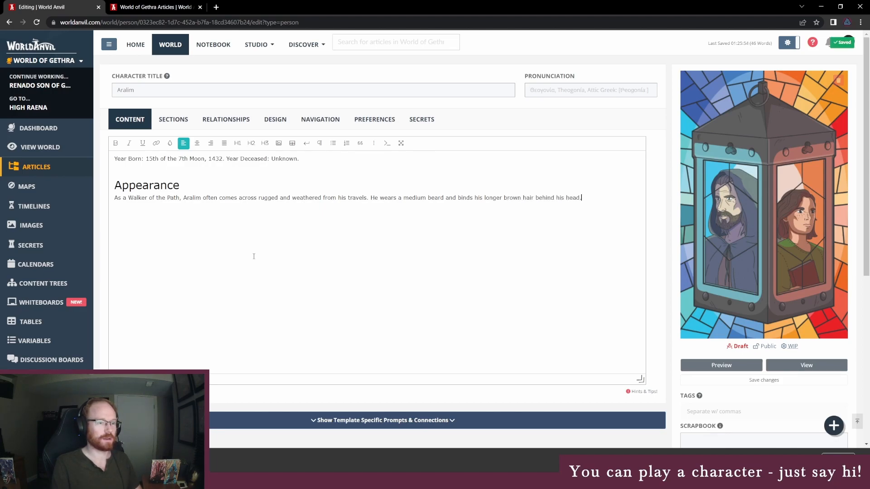
- Continue the Appearance paragraph with a third sentence beginning "Aralim hails from lands south of the"
{"action": "type", "text": "Aralim hails from lands south o"}
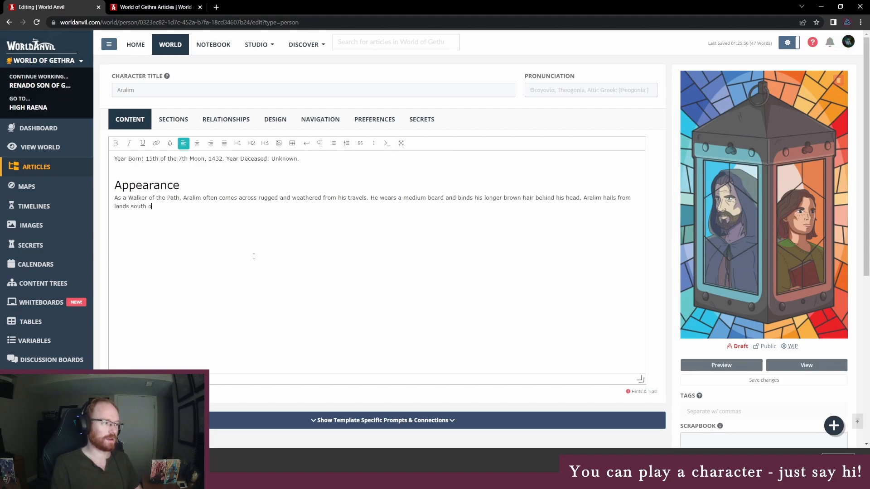
{"action": "key", "text": "BackSpace"}
{"action": "key", "text": "BackSpace"}
{"action": "key", "text": "BackSpace"}
{"action": "key", "text": "BackSpace"}
{"action": "type", "text": "Sou"}
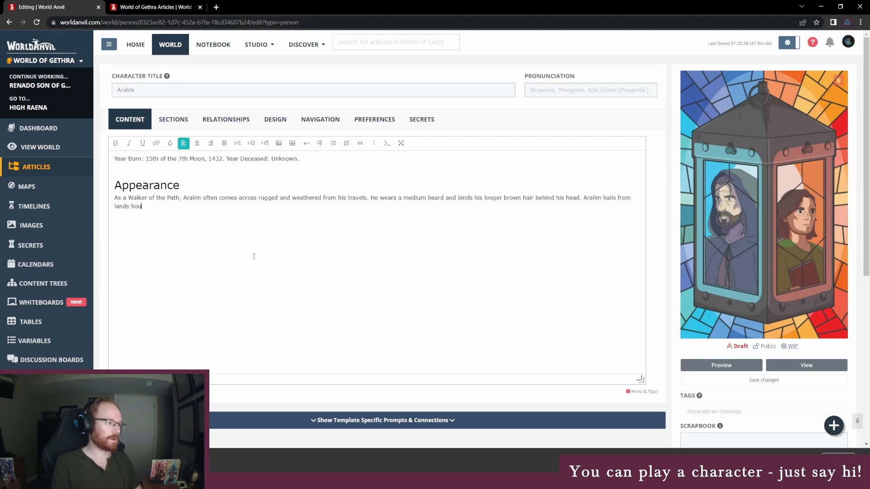
{"action": "type", "text": "tsouth of the"}
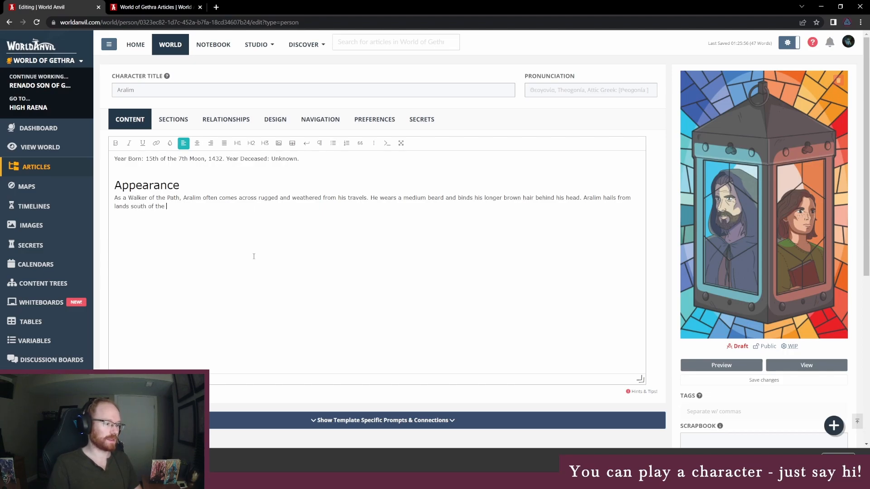
- Complete the place name after "lands south of the" as "Great Isle"
{"action": "type", "text": " Gre"}
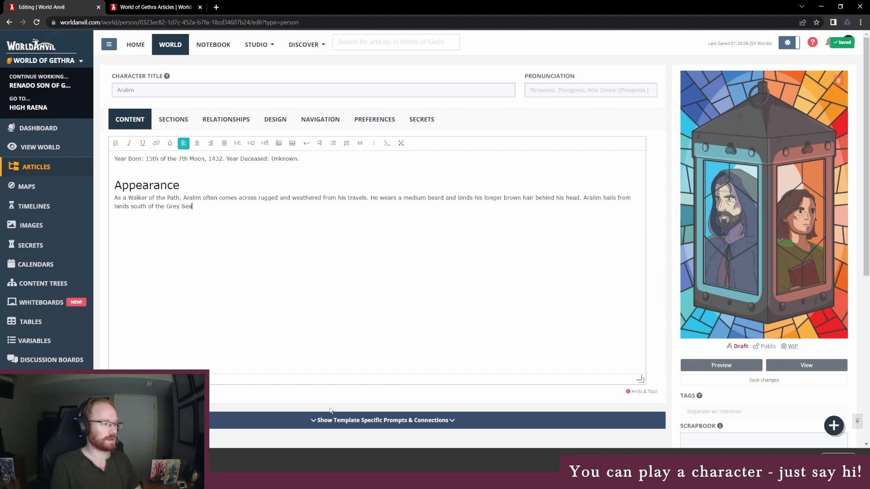
{"action": "type", "text": "y Sea"}
{"action": "key", "text": "BackSpace"}
{"action": "key", "text": "BackSpace"}
{"action": "key", "text": "BackSpace"}
{"action": "key", "text": "BackSpace"}
{"action": "key", "text": "BackSpace"}
{"action": "key", "text": "BackSpace"}
{"action": "key", "text": "BackSpace"}
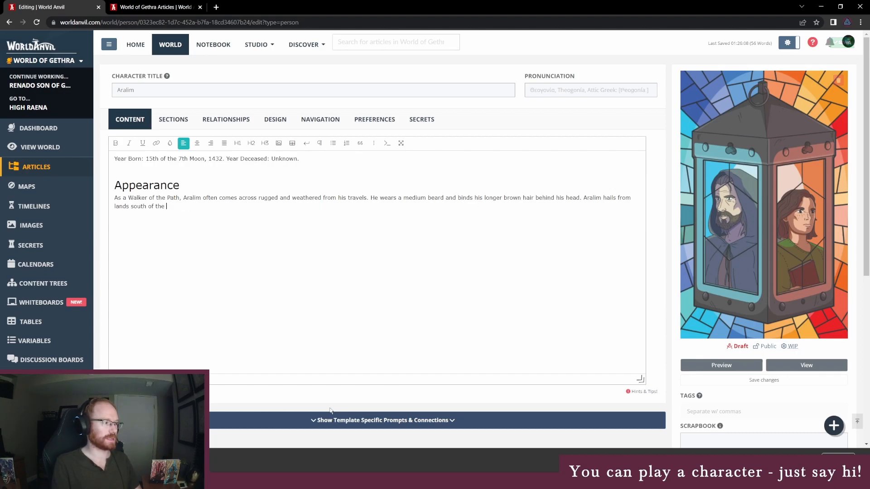
{"action": "type", "text": "reat Isle"}
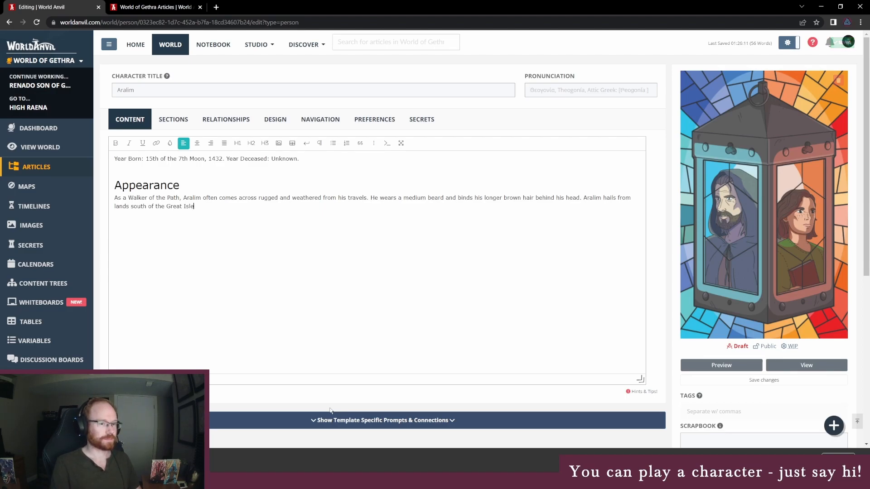
- Finish the third Appearance sentence with "and bears the Orrene complexion of his homeland."
{"action": "type", "text": " and bears the "}
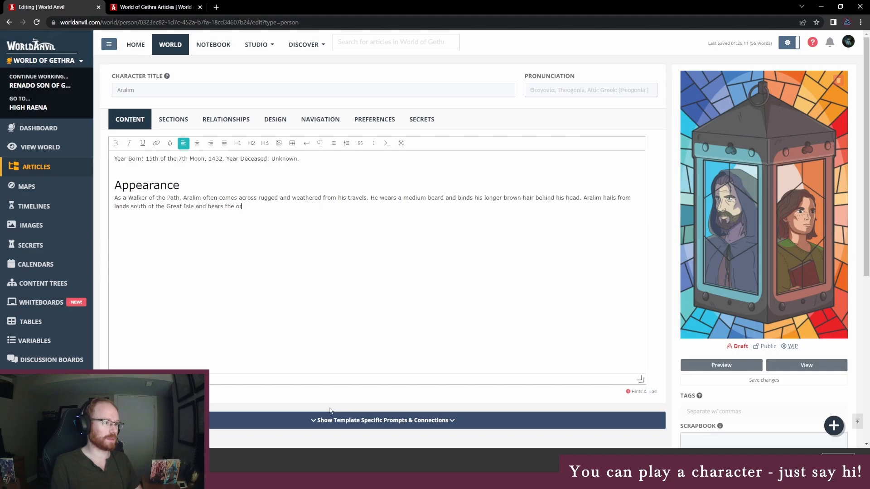
{"action": "type", "text": "Orrene com"}
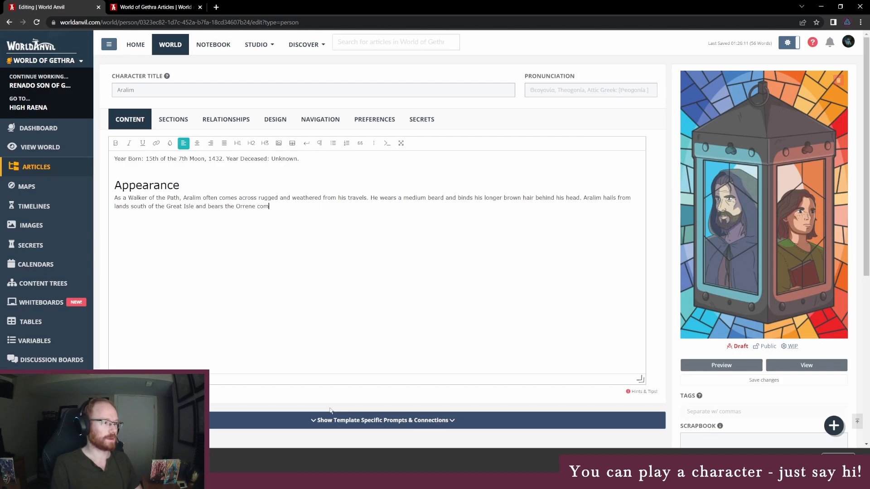
{"action": "type", "text": "plexion of those"}
{"action": "key", "text": "BackSpace"}
{"action": "key", "text": "BackSpace"}
{"action": "key", "text": "BackSpace"}
{"action": "key", "text": "BackSpace"}
{"action": "type", "text": "his homeland."}
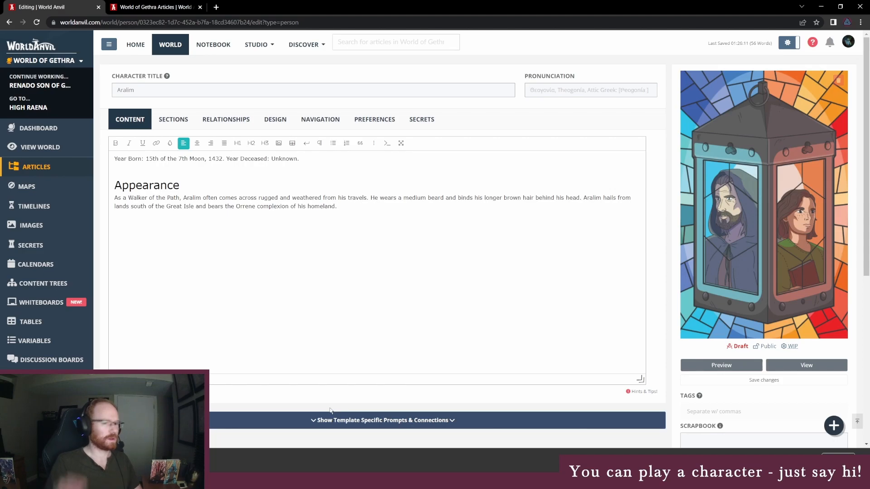
{"action": "key", "text": "Return"}
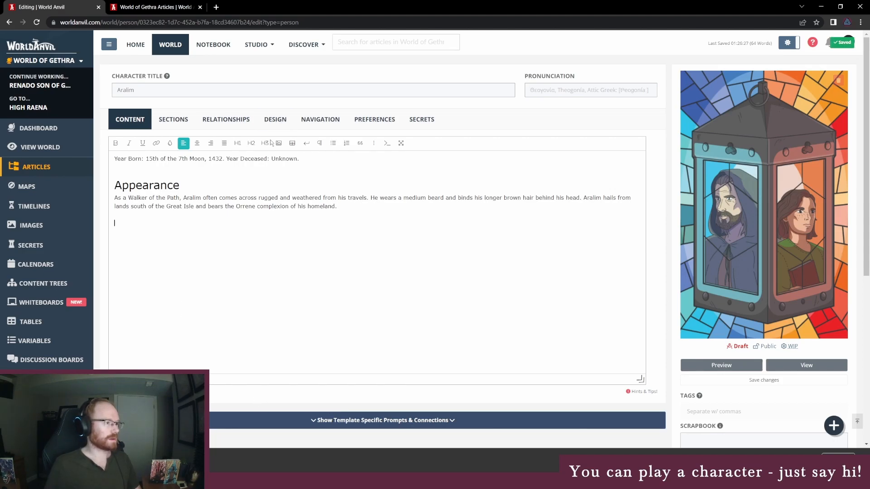
{"action": "key", "text": "BackSpace"}
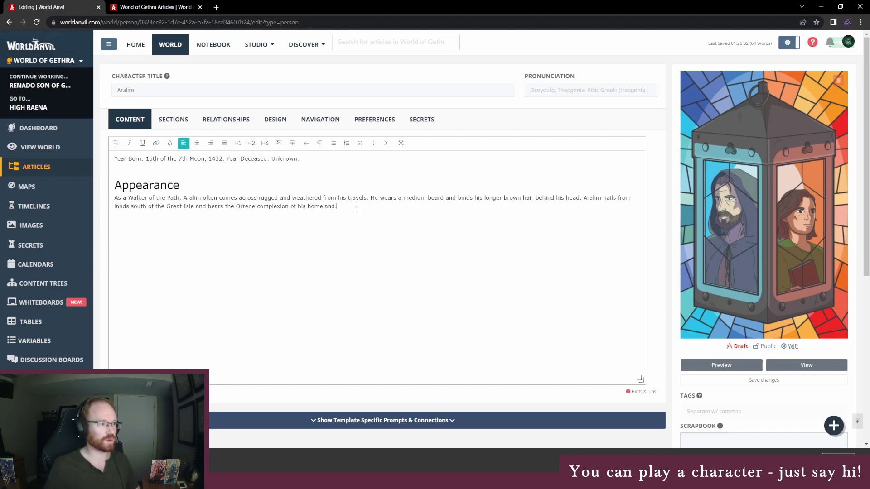
- Set the Aralim article's status to Published
{"action": "left_click", "coordinate": [301, 183]}
{"action": "left_click", "coordinate": [258, 167]}
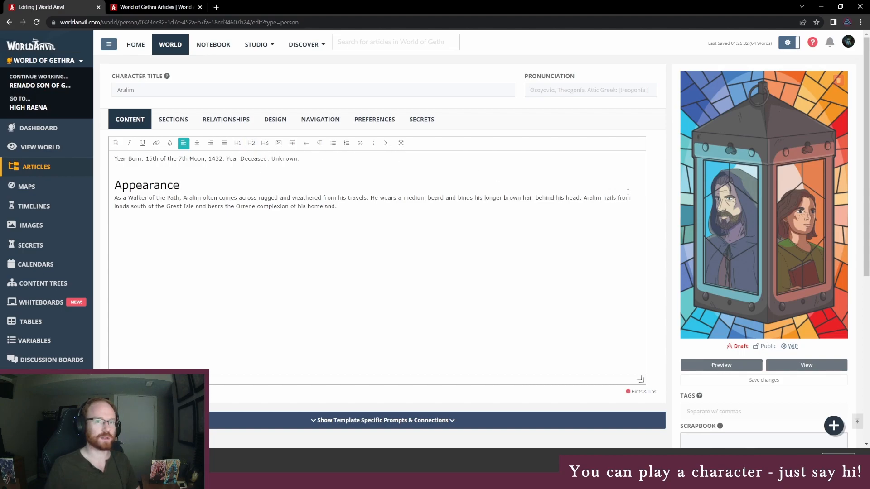
{"action": "left_click", "coordinate": [738, 346]}
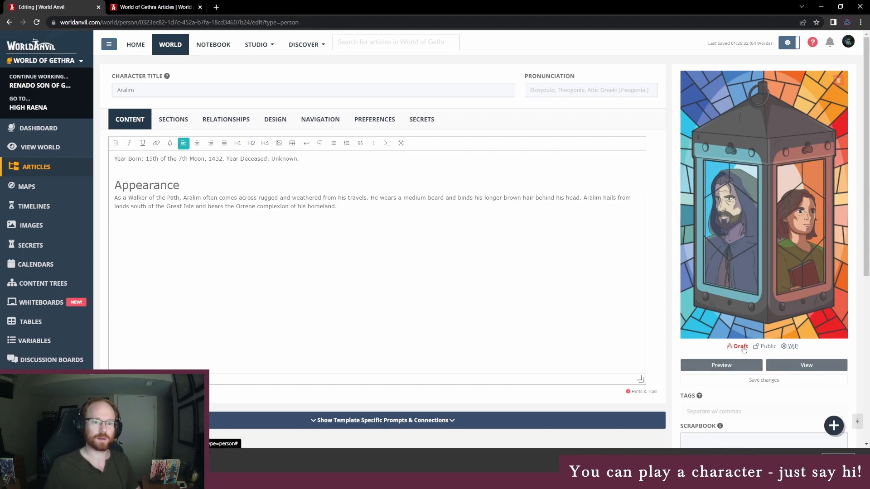
{"action": "left_click", "coordinate": [754, 382]}
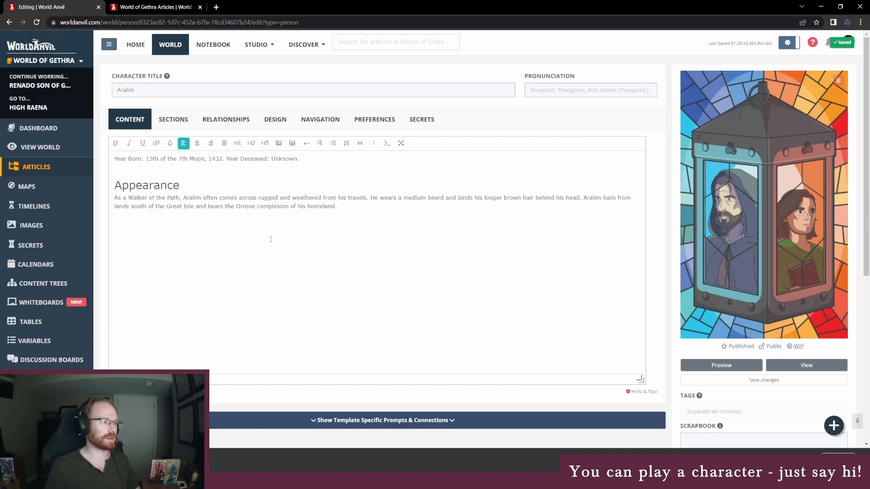
- Replace "the Great Isle" in the Appearance paragraph with the mention link of The Great Isle article from the Lands category
{"action": "key", "text": "ctrl+Tab"}
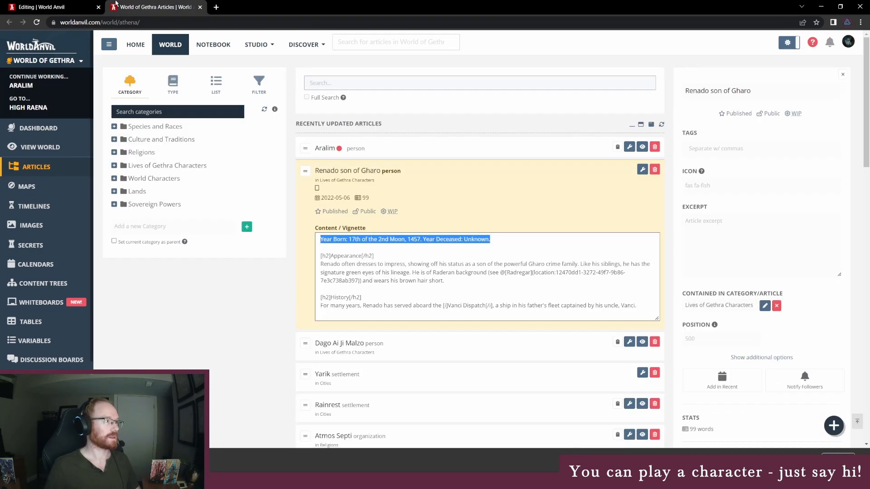
{"action": "left_click", "coordinate": [127, 192]}
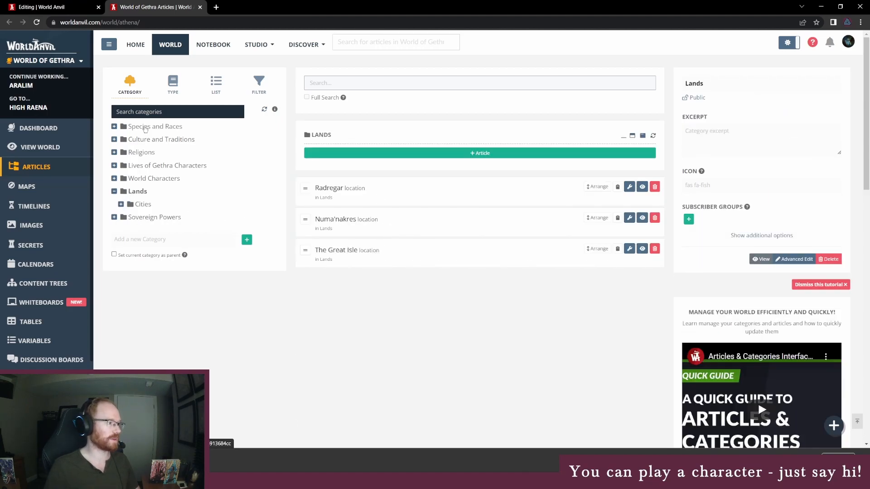
{"action": "left_click", "coordinate": [68, 3]}
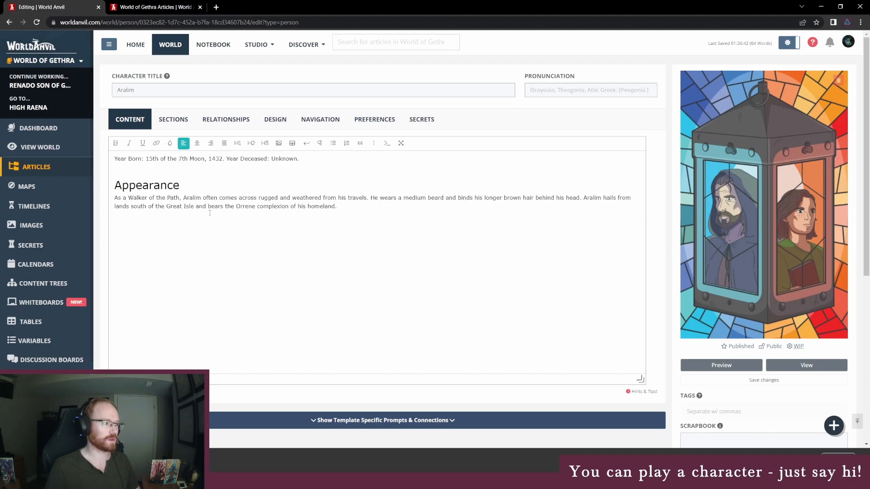
{"action": "key", "text": "ctrl+Tab"}
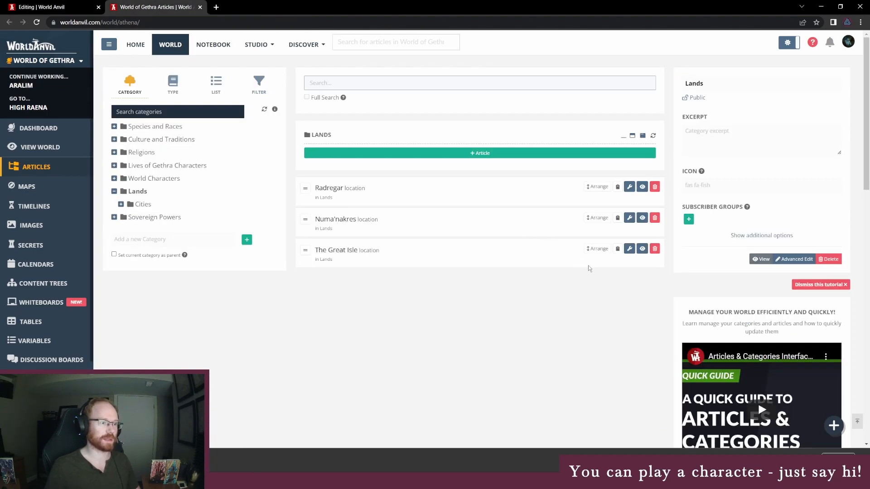
{"action": "left_click", "coordinate": [617, 248]}
{"action": "key", "text": "ctrl+shift+Tab"}
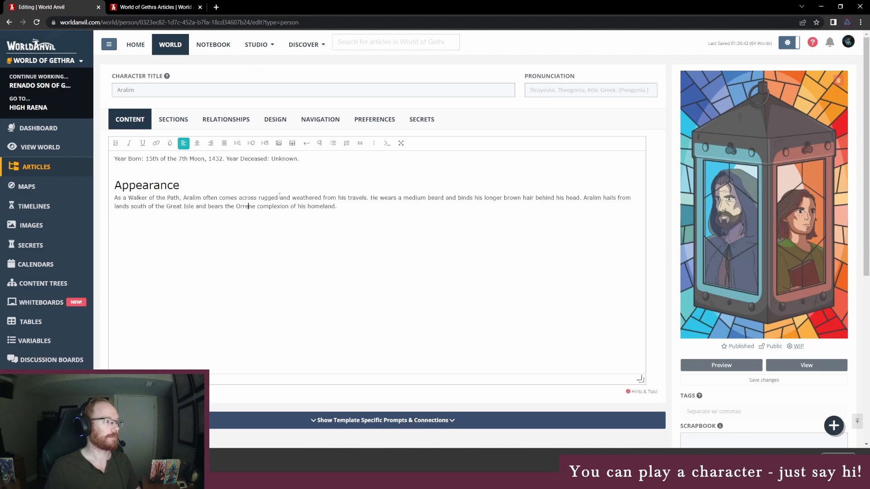
{"action": "left_click_drag", "start_coordinate": [159, 205], "coordinate": [194, 206]}
{"action": "type", "text": "@[The Great Isle](location:42bdd05e-6917-4bfb-a668-770caf141060)"}
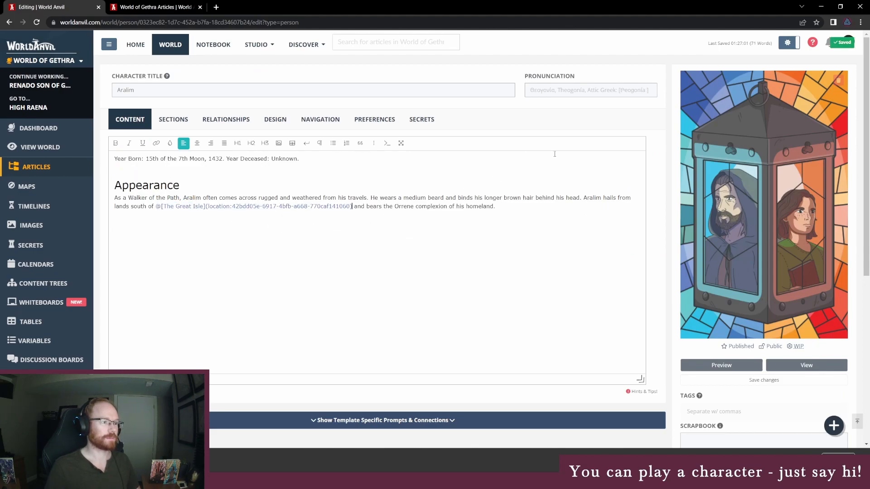
- Save the Aralim article and view its public page down to the area below the portrait
{"action": "left_click", "coordinate": [746, 381]}
{"action": "left_click", "coordinate": [807, 365]}
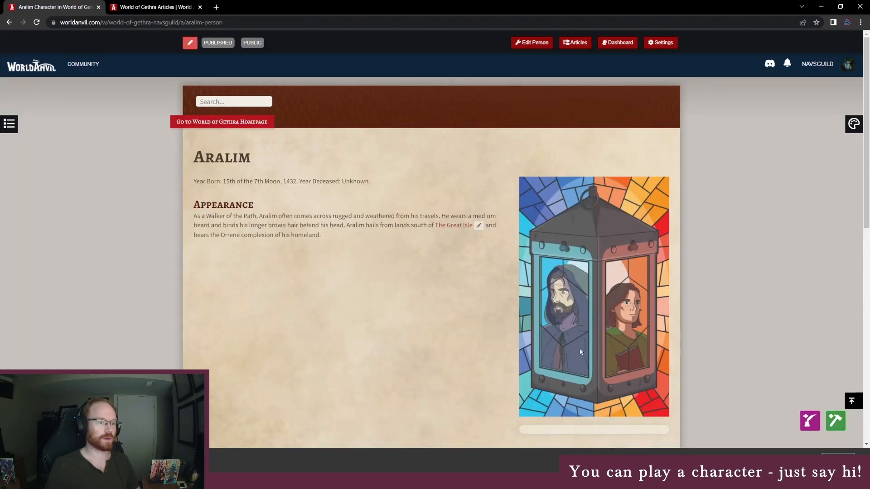
{"action": "scroll", "coordinate": [530, 369], "scroll_direction": "down", "scroll_amount": 1}
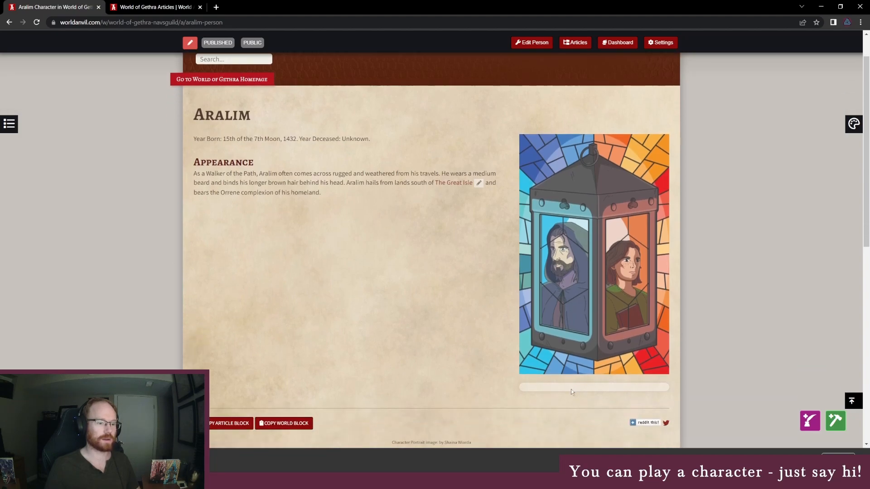
- Describe the image 0000 Aralim.jpg as "An artist's stylized rendition of Aralim and Miresh within a lantern of their faith. By" plus the artist's name
{"action": "left_click", "coordinate": [154, 7]}
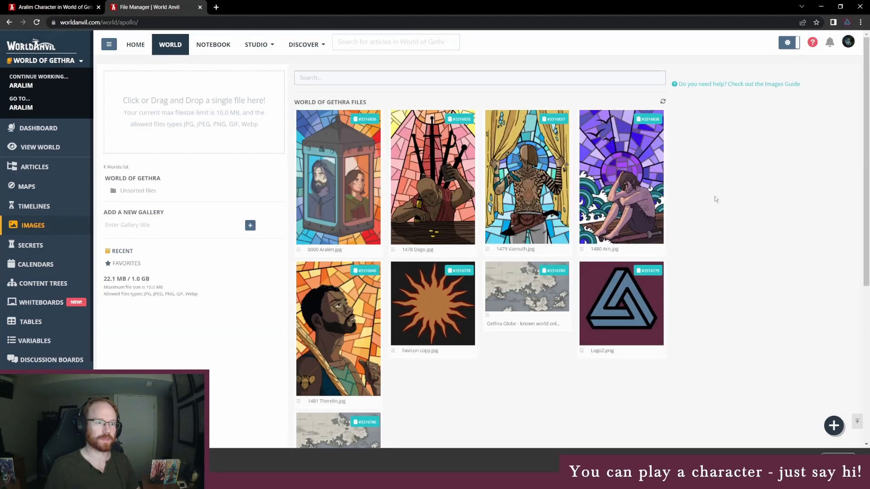
{"action": "left_click", "coordinate": [339, 181]}
{"action": "left_click", "coordinate": [709, 328]}
{"action": "type", "text": "Aralim and M"}
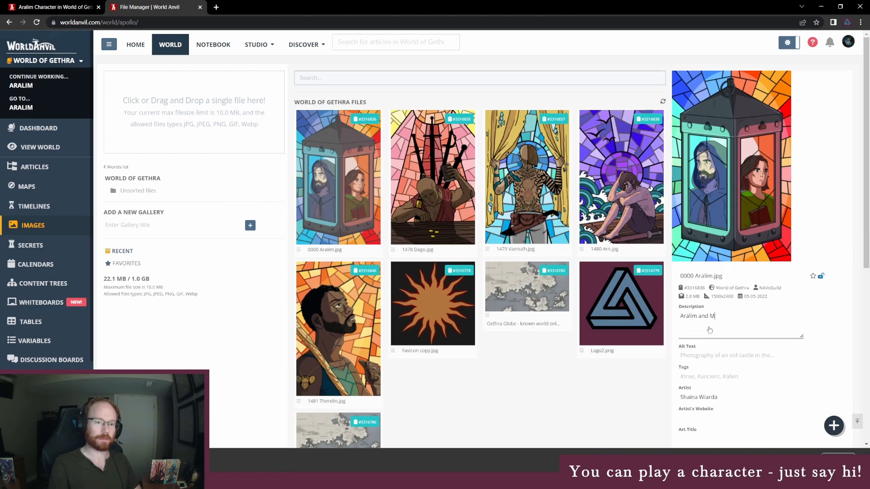
{"action": "type", "text": "An artist's "}
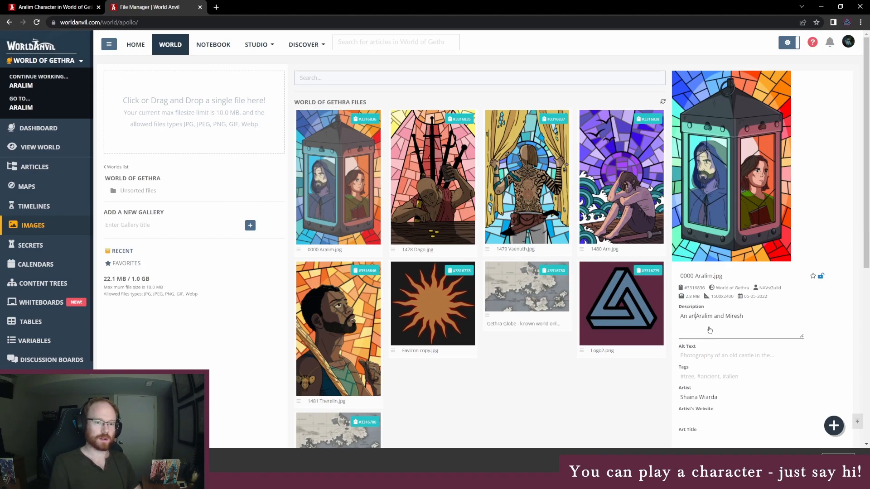
{"action": "type", "text": "styliz"}
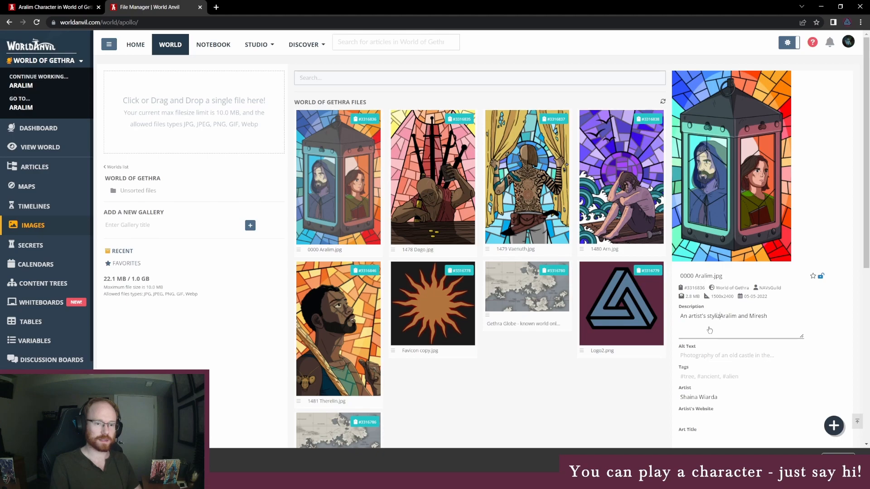
{"action": "type", "text": "ed rend"}
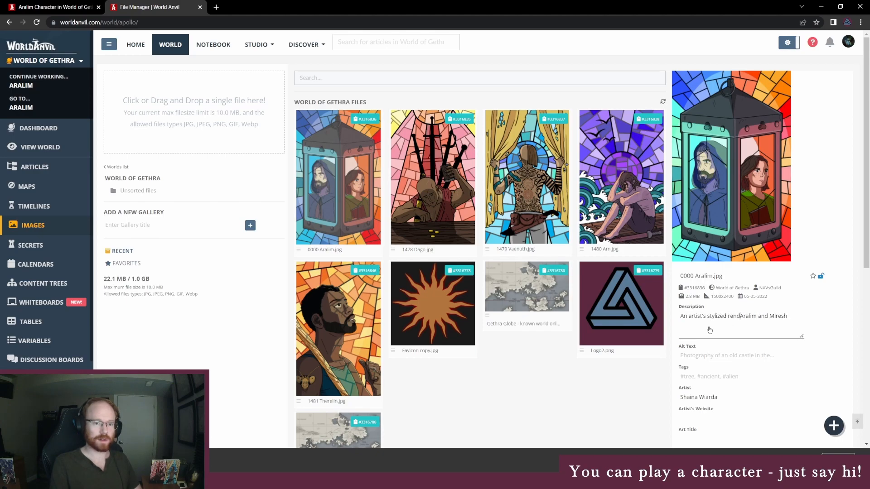
{"action": "type", "text": "ition of"}
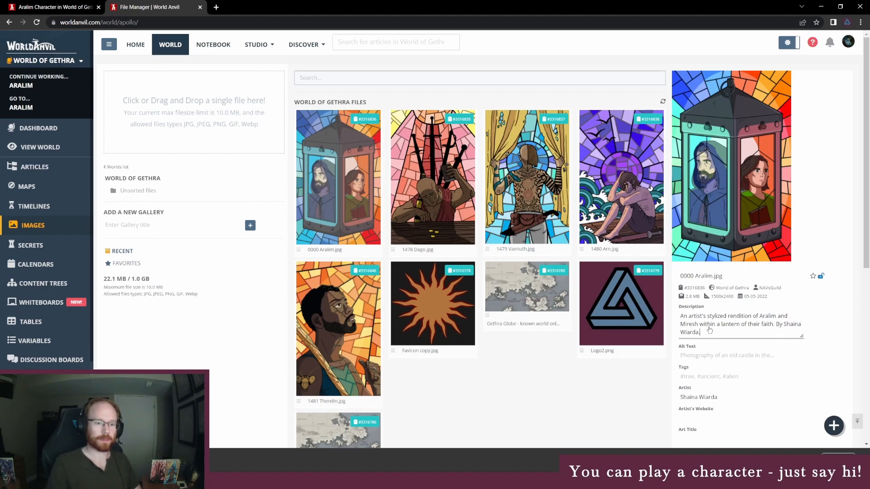
{"action": "left_click", "coordinate": [607, 413]}
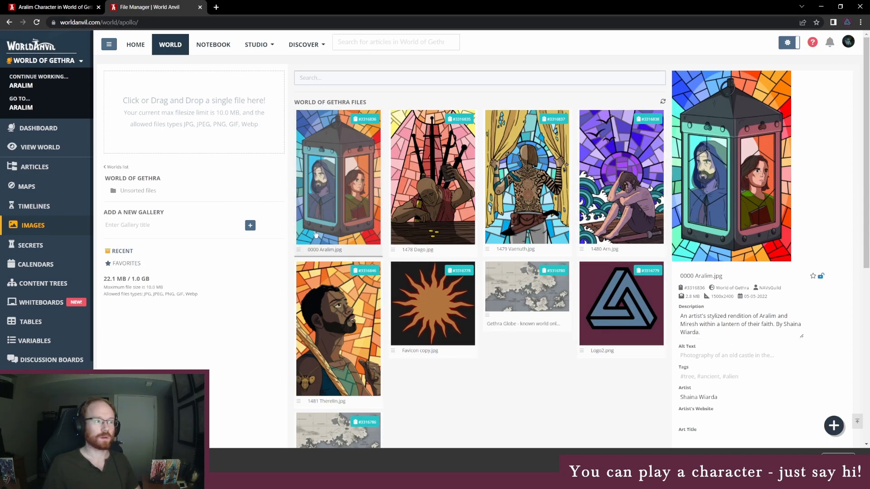
- Reload the image manager and the Aralim article page to check for the portrait's description
{"action": "left_click", "coordinate": [36, 224]}
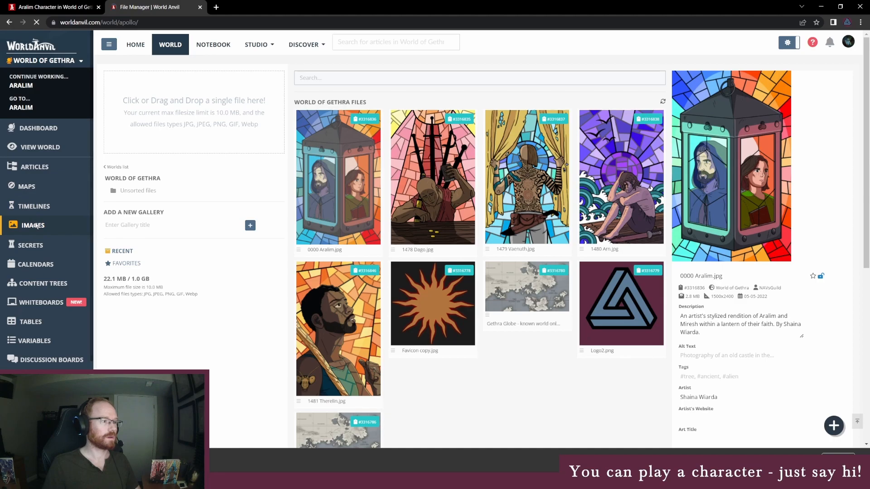
{"action": "left_click", "coordinate": [39, 6]}
{"action": "key", "text": "F5"}
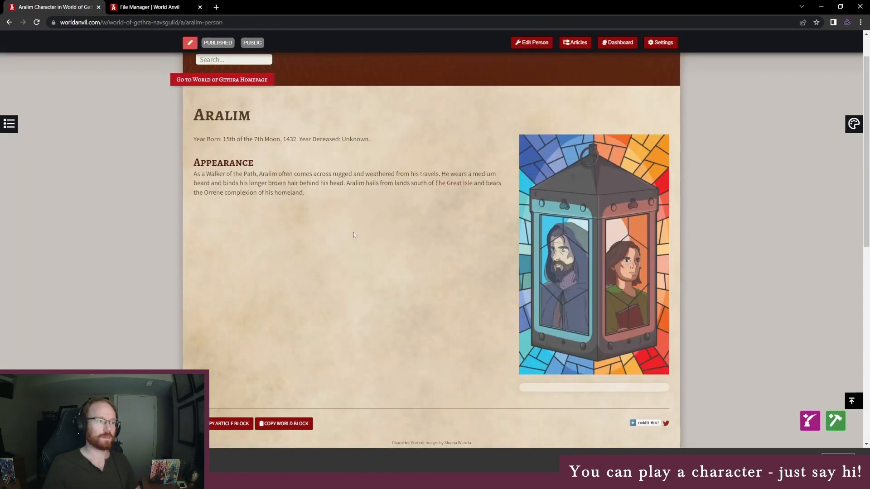
- Reopen the details of 0000 Aralim.jpg to check its saved description, and return to the Aralim article page
{"action": "left_click", "coordinate": [149, 6]}
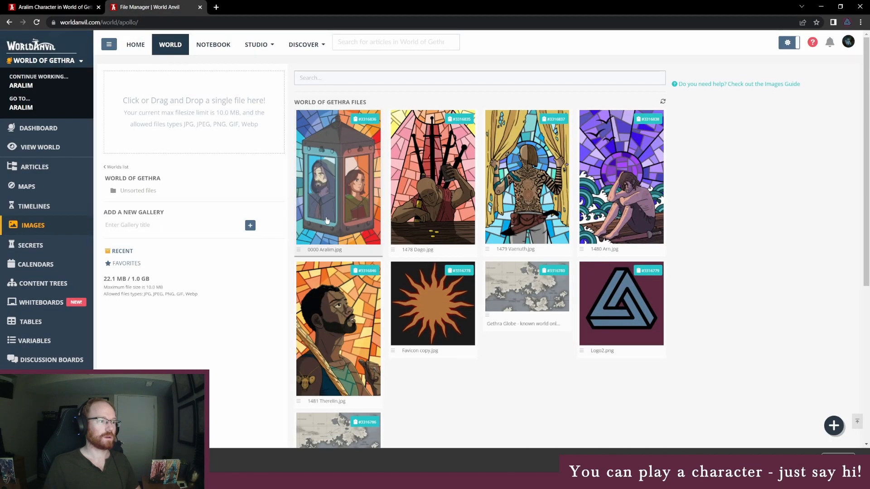
{"action": "left_click", "coordinate": [339, 218]}
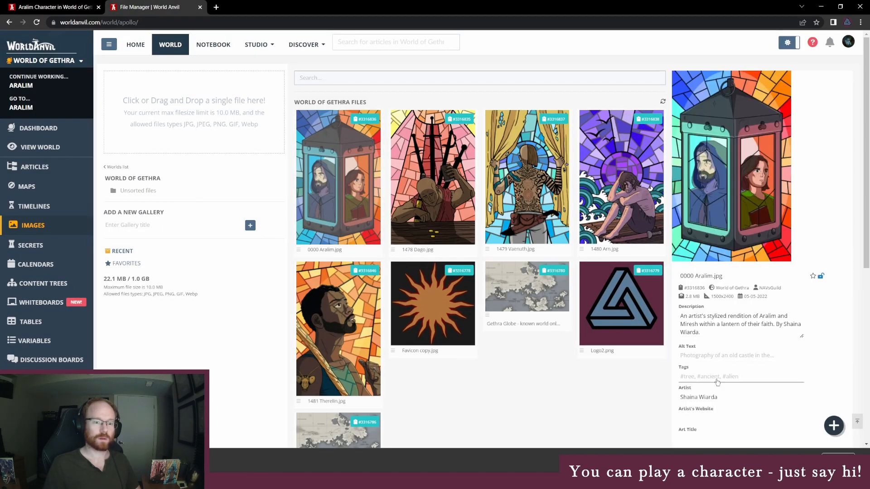
{"action": "scroll", "coordinate": [717, 384], "scroll_direction": "down", "scroll_amount": 1}
{"action": "scroll", "coordinate": [717, 384], "scroll_direction": "down", "scroll_amount": 2}
{"action": "scroll", "coordinate": [431, 329], "scroll_direction": "up", "scroll_amount": 3}
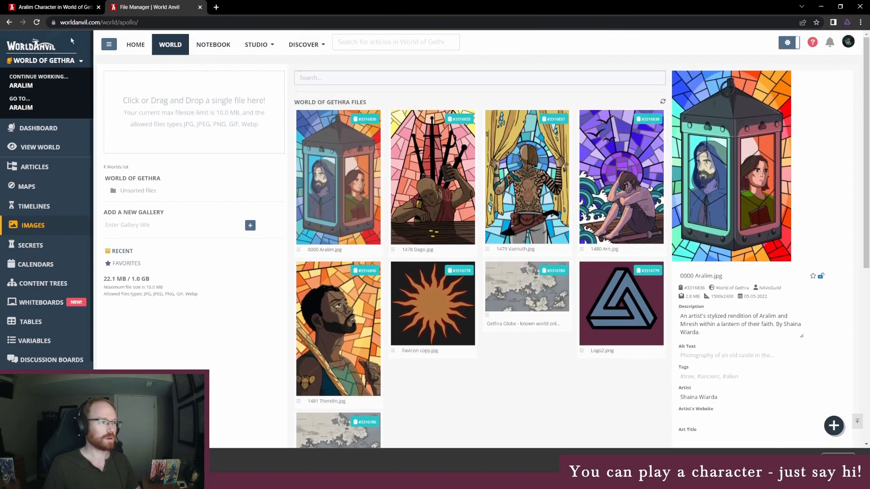
{"action": "left_click", "coordinate": [68, 7]}
{"action": "scroll", "coordinate": [231, 126], "scroll_direction": "up", "scroll_amount": 1}
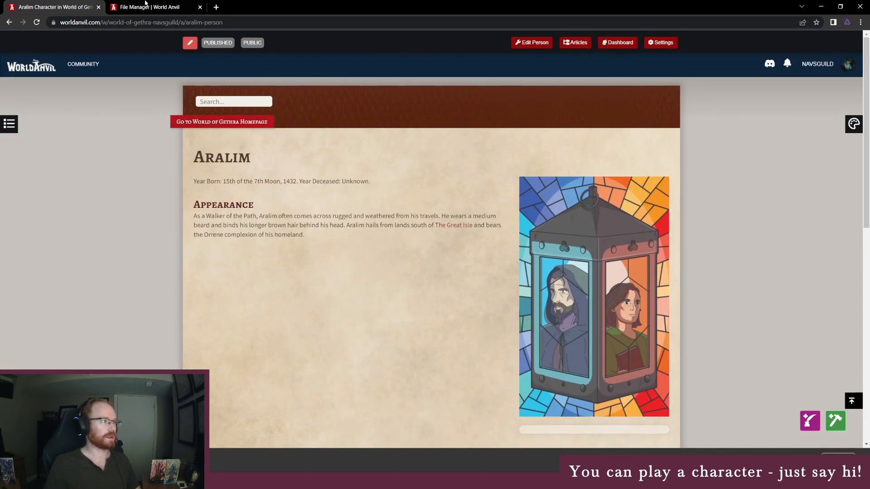
- Go to the World of Gethra homepage, list the Lives of Gethra Characters articles in the world codex, and return to the articles manager
{"action": "left_click", "coordinate": [213, 121]}
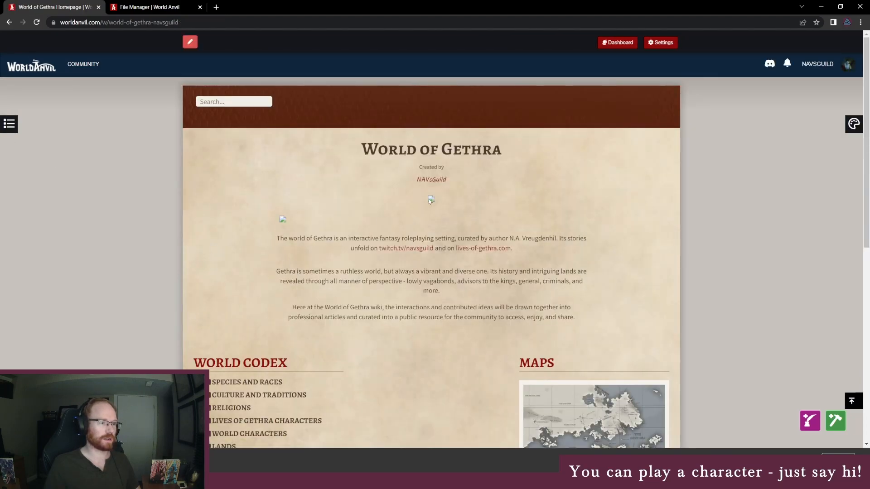
{"action": "left_click", "coordinate": [9, 124]}
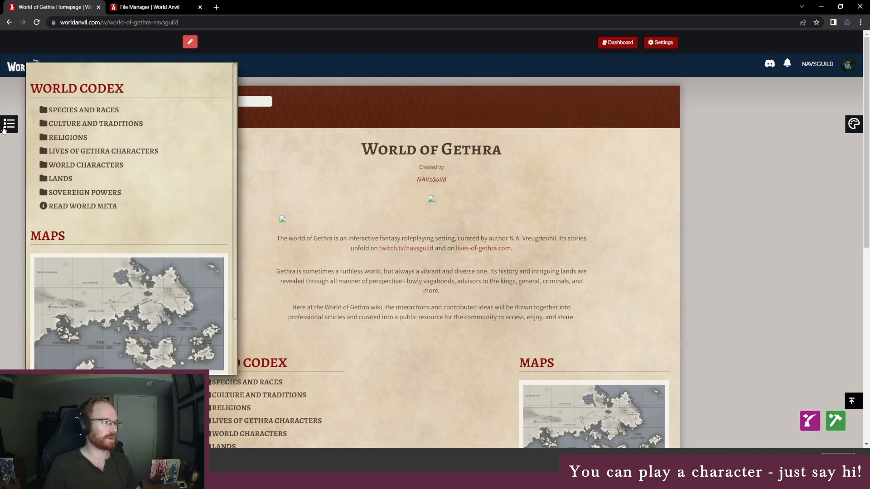
{"action": "left_click", "coordinate": [66, 152]}
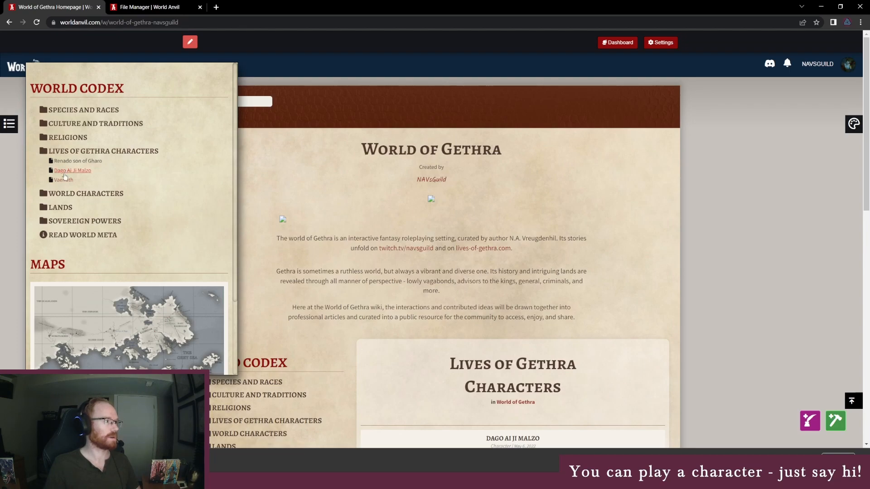
{"action": "key", "text": "ctrl+Tab"}
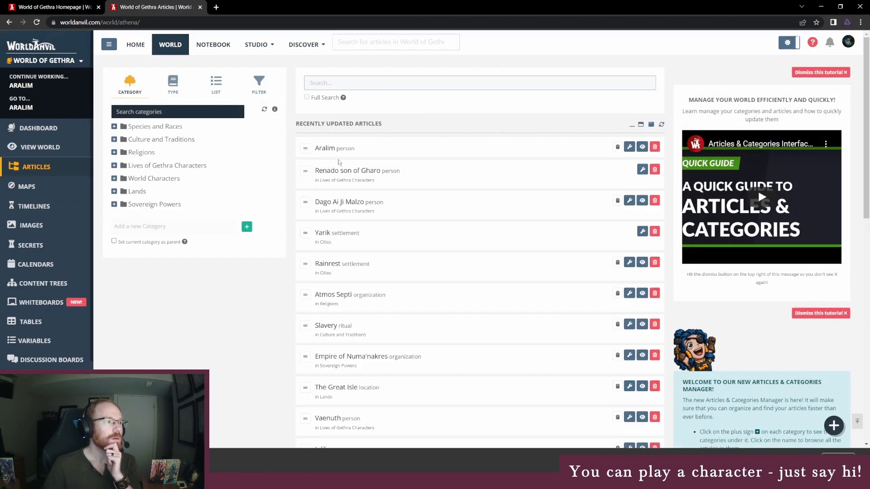
- Reload the World of Gethra homepage and check the Renado son of Gharo entry under Lives of Gethra Characters
{"action": "left_click", "coordinate": [78, 8]}
{"action": "left_click", "coordinate": [37, 22]}
{"action": "left_click", "coordinate": [9, 124]}
{"action": "left_click", "coordinate": [68, 151]}
{"action": "double_click", "coordinate": [77, 161]}
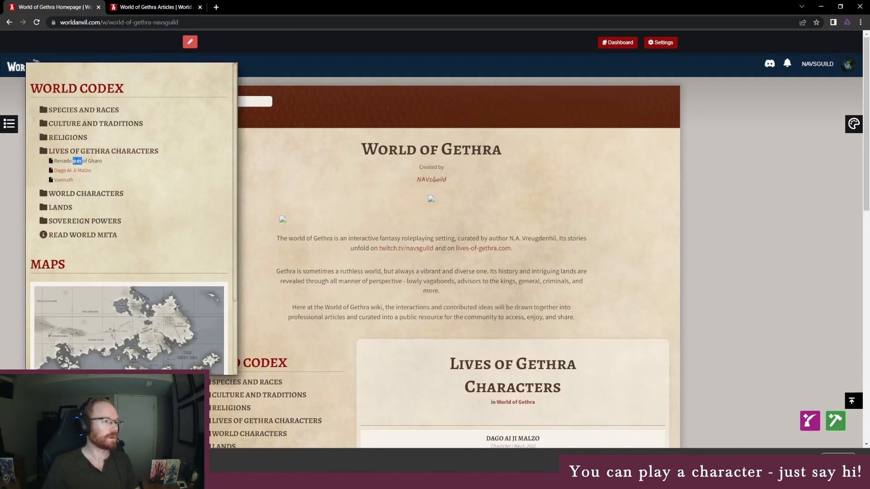
{"action": "scroll", "coordinate": [322, 304], "scroll_direction": "down", "scroll_amount": 3}
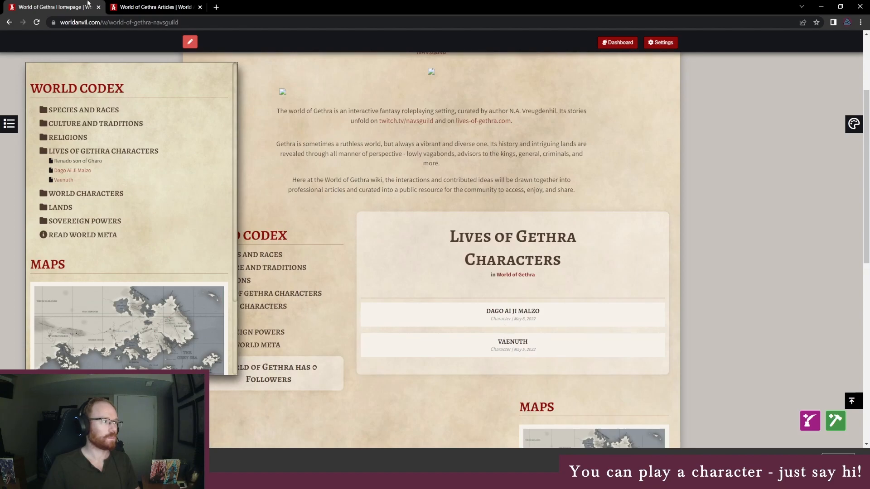
- Check the Renado son of Gharo article's settings and editor, and view its public page with the world codex
{"action": "left_click", "coordinate": [150, 6]}
{"action": "left_click", "coordinate": [368, 175]}
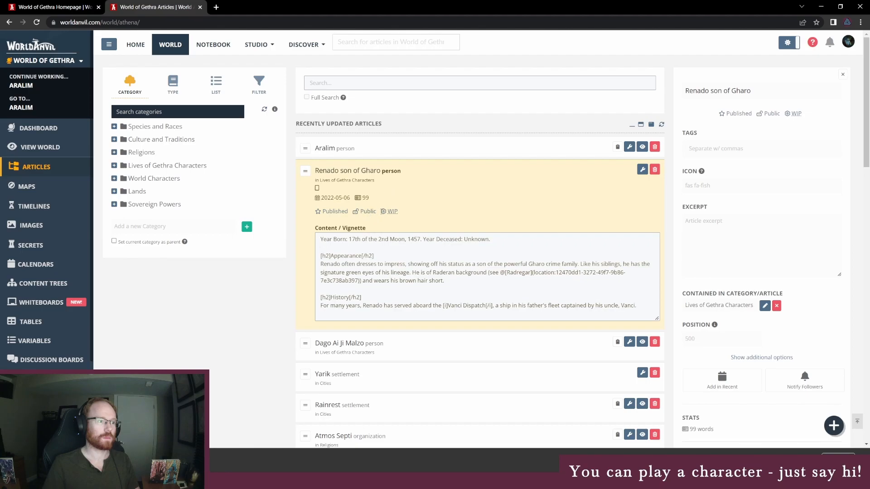
{"action": "left_click", "coordinate": [391, 212]}
{"action": "left_click", "coordinate": [643, 170]}
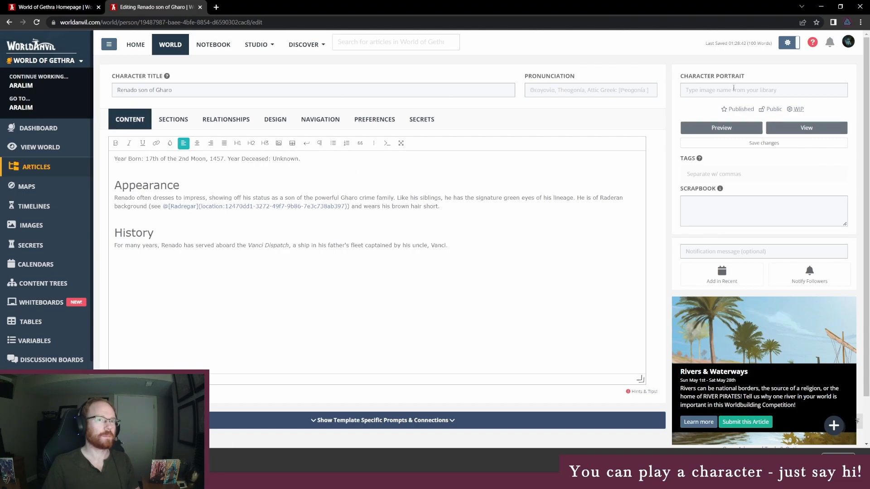
{"action": "left_click", "coordinate": [793, 136]}
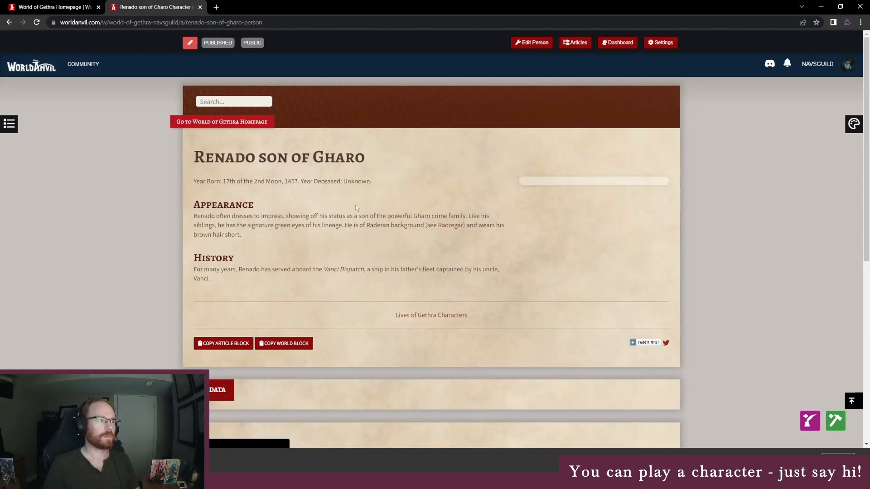
{"action": "left_click", "coordinate": [2, 123]}
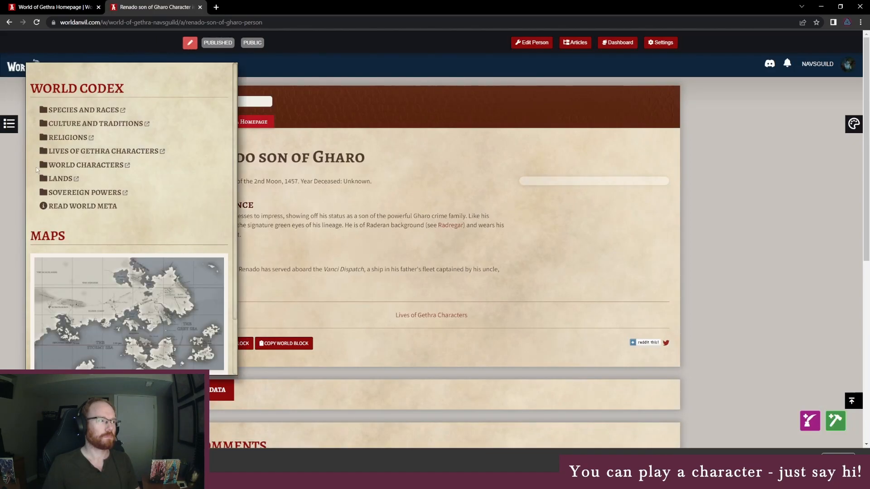
{"action": "left_click", "coordinate": [76, 162]}
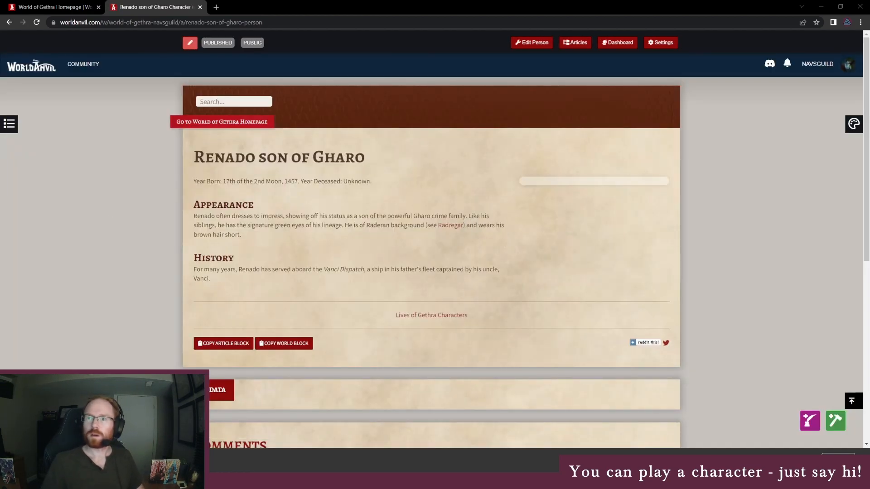
- Open Vaenuth's article from the homepage's Lives of Gethra Characters category for editing and set the "vaenuth" library image as its character portrait
{"action": "left_click", "coordinate": [224, 122]}
{"action": "scroll", "coordinate": [272, 353], "scroll_direction": "down", "scroll_amount": 1}
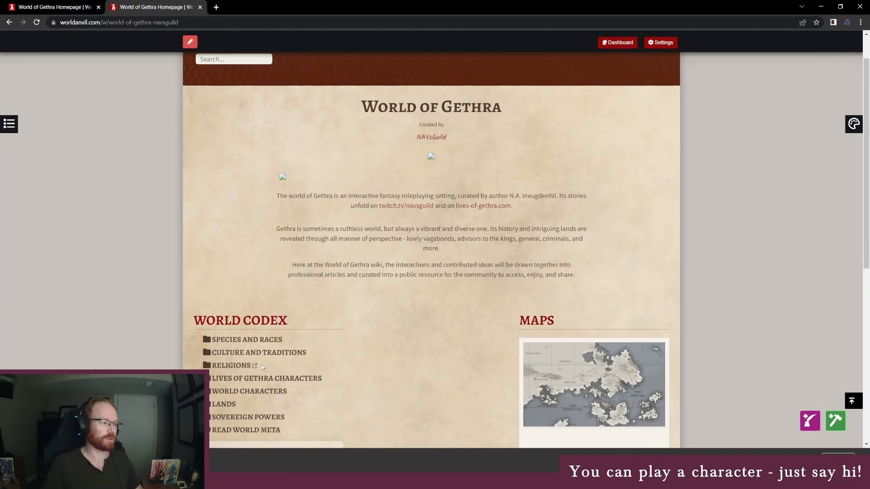
{"action": "left_click", "coordinate": [258, 380]}
{"action": "scroll", "coordinate": [249, 363], "scroll_direction": "down", "scroll_amount": 1}
{"action": "left_click", "coordinate": [226, 366]}
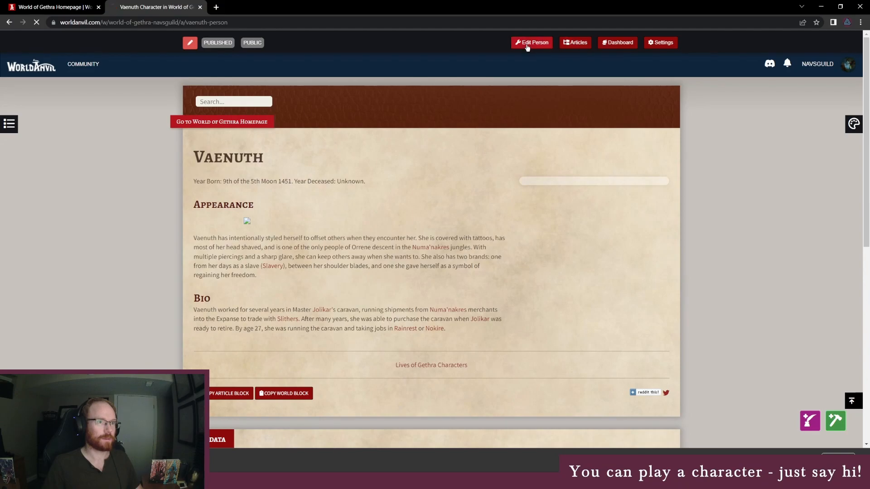
{"action": "left_click", "coordinate": [527, 44]}
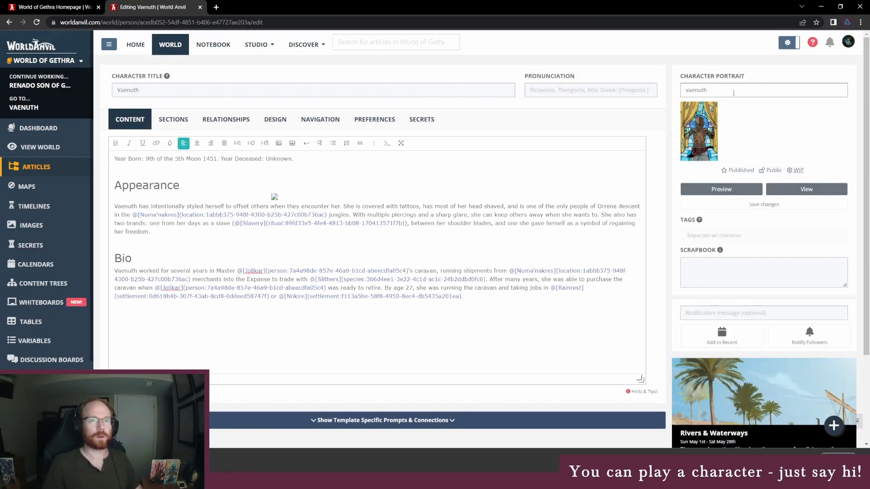
{"action": "left_click", "coordinate": [701, 119]}
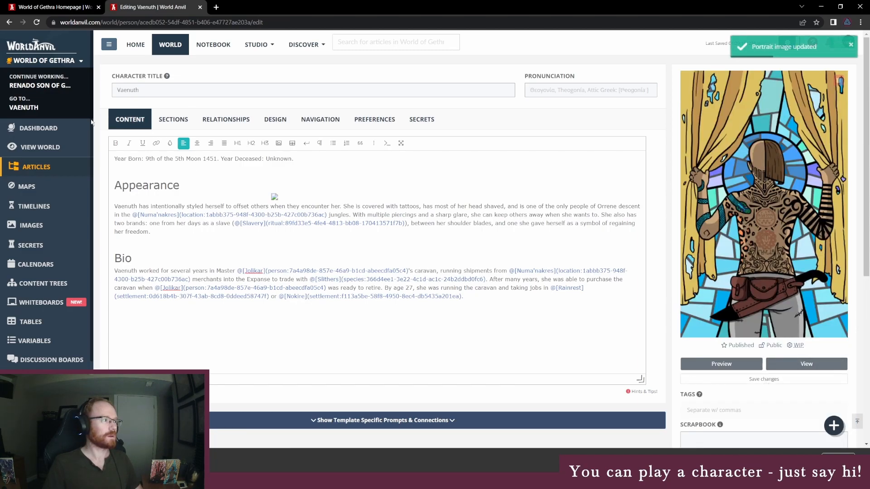
- View the Vaenuth article as a published page and check its text and portrait
{"action": "left_click", "coordinate": [806, 364]}
{"action": "scroll", "coordinate": [493, 257], "scroll_direction": "down", "scroll_amount": 2}
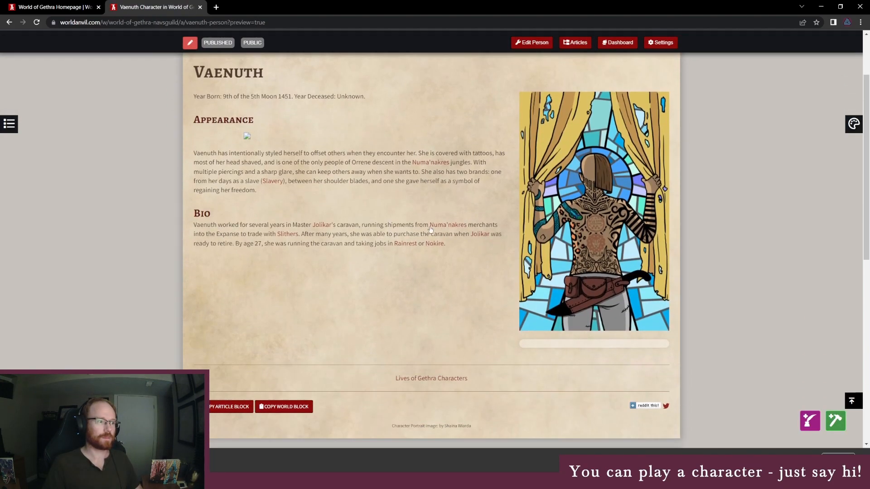
{"action": "scroll", "coordinate": [312, 145], "scroll_direction": "up", "scroll_amount": 2}
- Open the Dago Ai Ji Malzo article from the Lives of Gethra Characters category on the world homepage for editing
{"action": "left_click", "coordinate": [204, 122]}
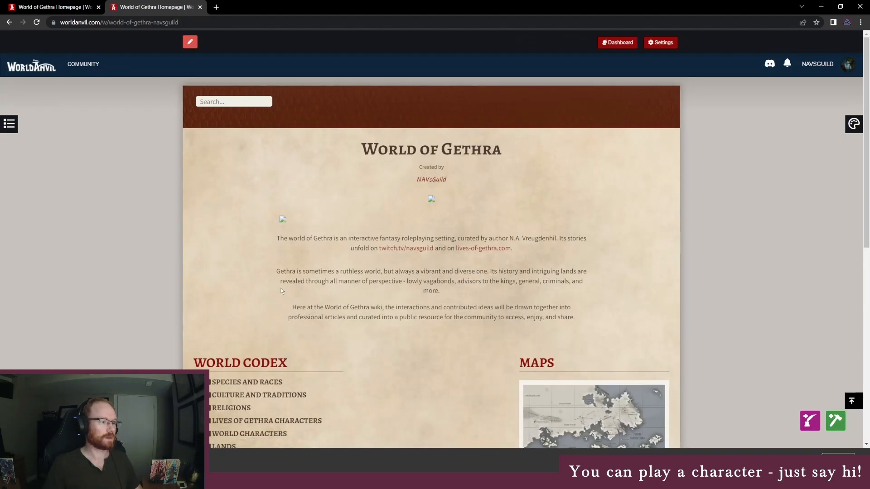
{"action": "scroll", "coordinate": [281, 287], "scroll_direction": "down", "scroll_amount": 2}
{"action": "left_click", "coordinate": [317, 335]}
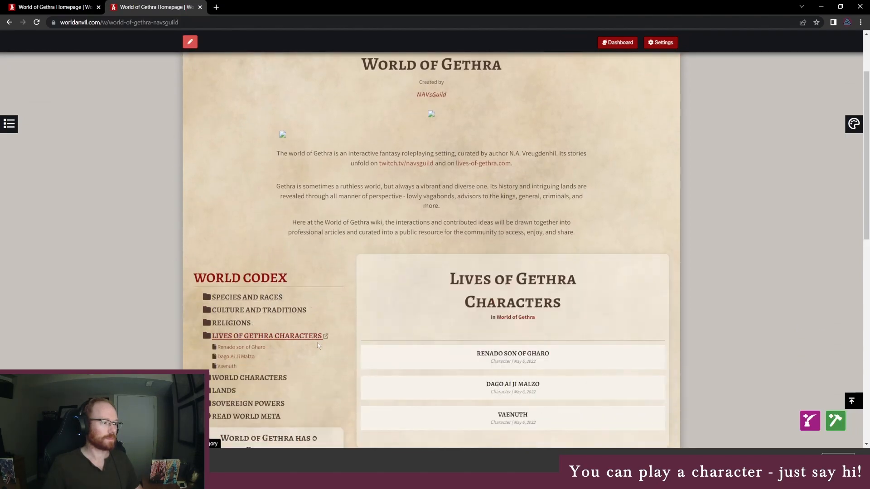
{"action": "left_click", "coordinate": [236, 356]}
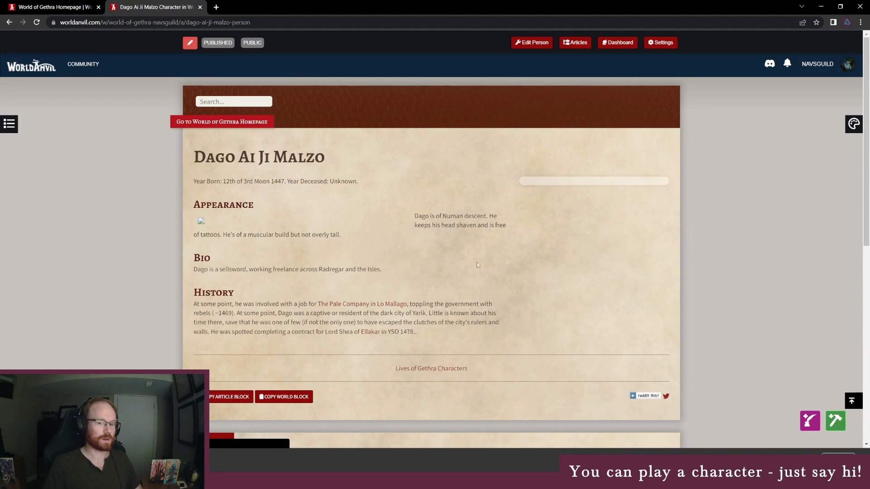
{"action": "left_click", "coordinate": [533, 44]}
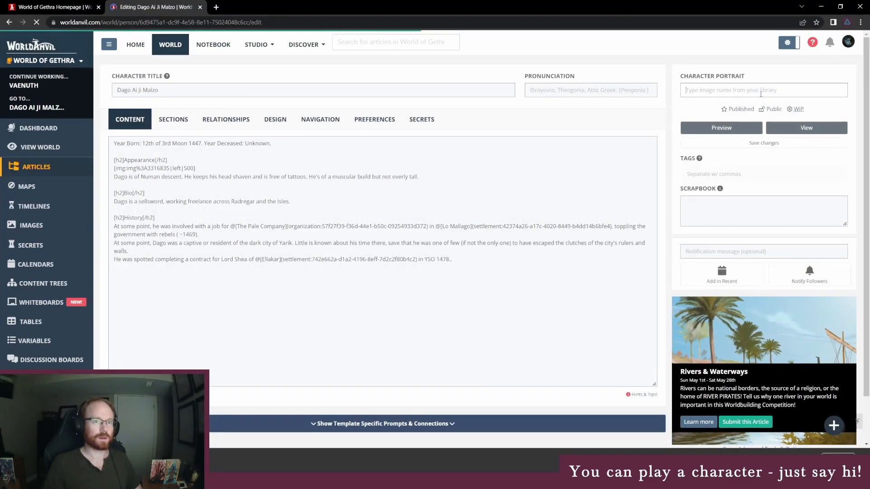
- Set the "dago" image from the library as the article's character portrait and view the page
{"action": "left_click", "coordinate": [758, 93]}
{"action": "type", "text": "dagi"}
{"action": "type", "text": "o"}
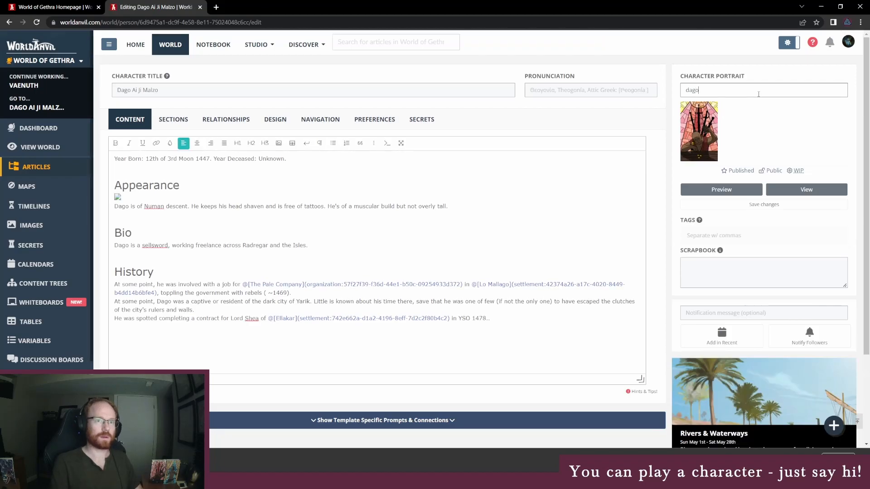
{"action": "left_click", "coordinate": [695, 130]}
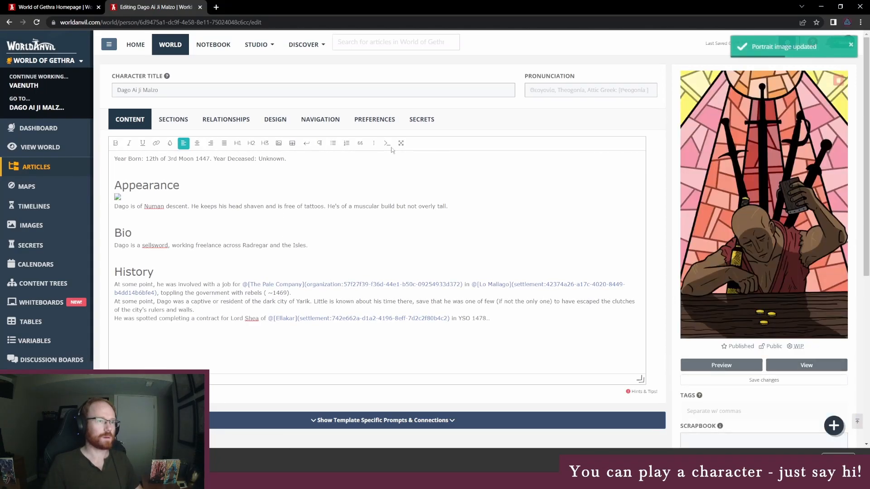
{"action": "left_click", "coordinate": [806, 365]}
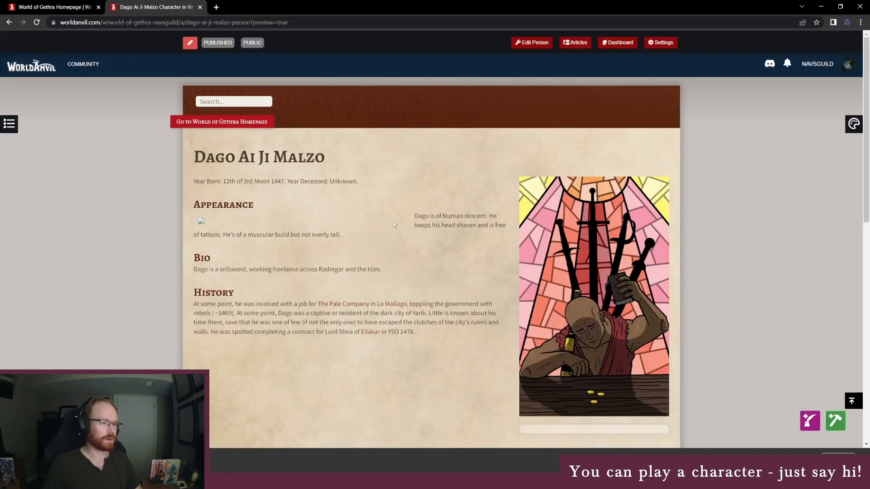
- Remove the broken image under the Appearance heading of the Dago Ai Ji Malzo article and view the page
{"action": "left_click", "coordinate": [532, 42]}
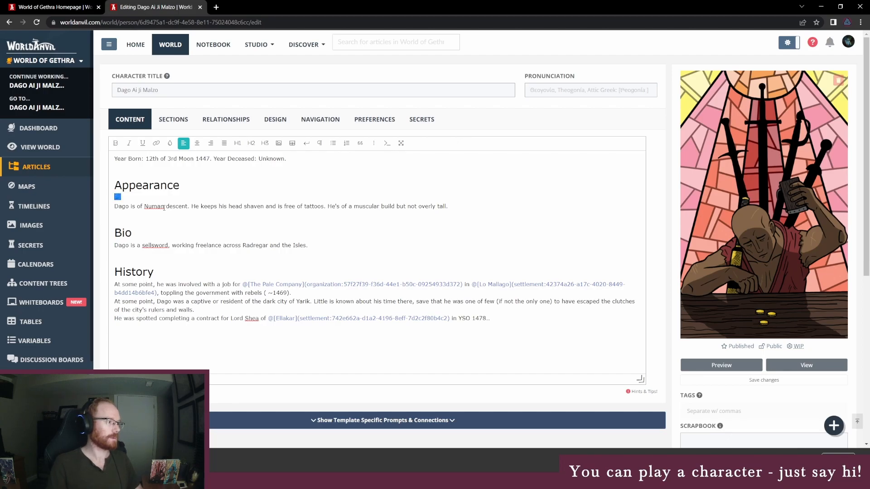
{"action": "key", "text": "BackSpace"}
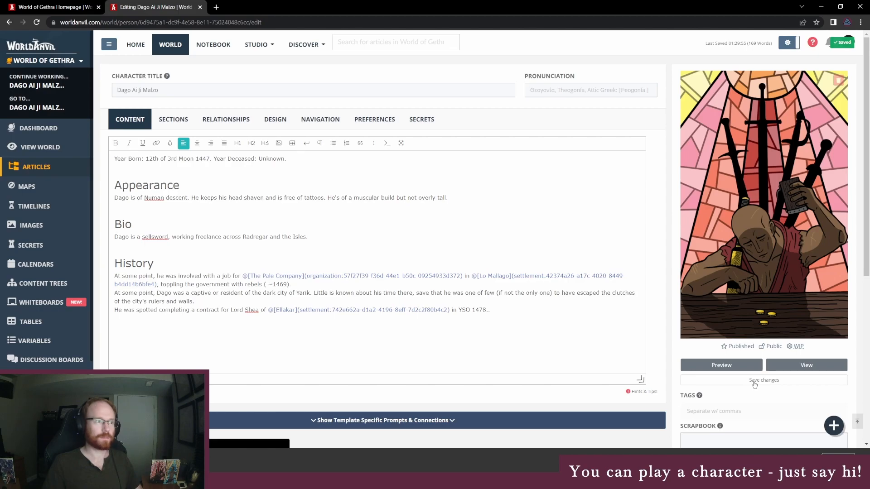
{"action": "left_click", "coordinate": [806, 365]}
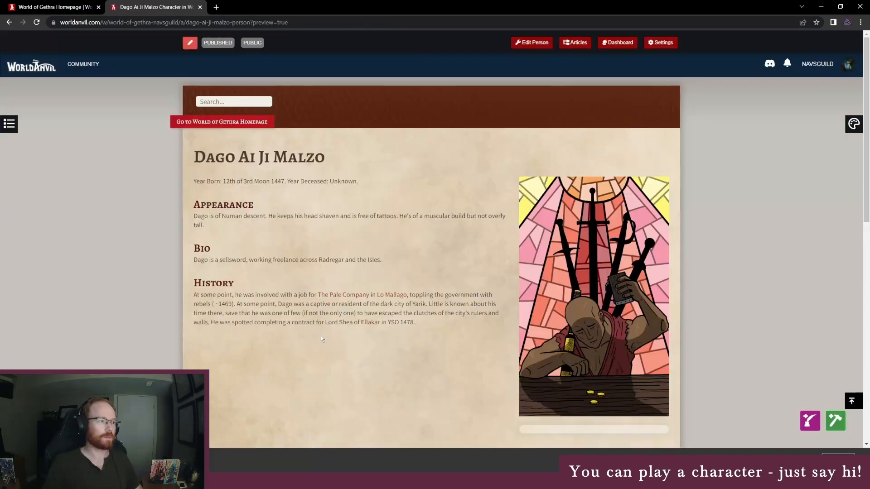
- Open the Vaenuth article from the Lives of Gethra Characters category for editing
{"action": "left_click", "coordinate": [9, 123]}
{"action": "left_click", "coordinate": [72, 151]}
{"action": "left_click", "coordinate": [64, 181]}
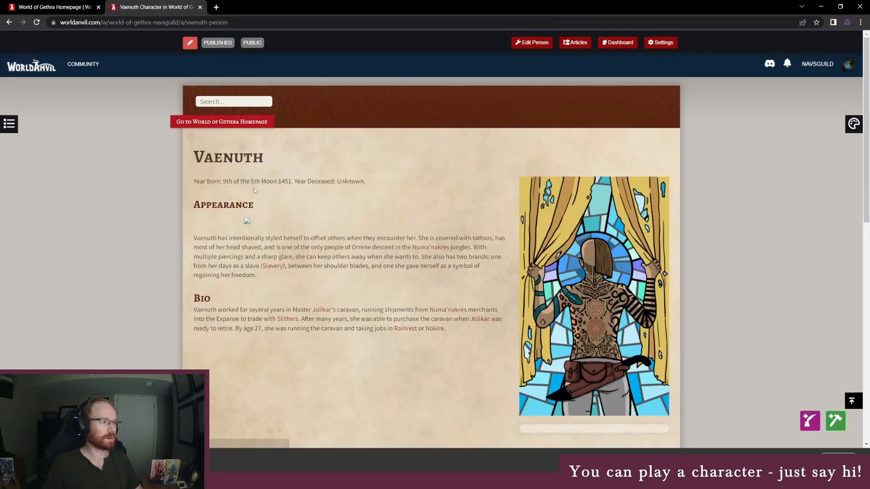
{"action": "left_click", "coordinate": [524, 42]}
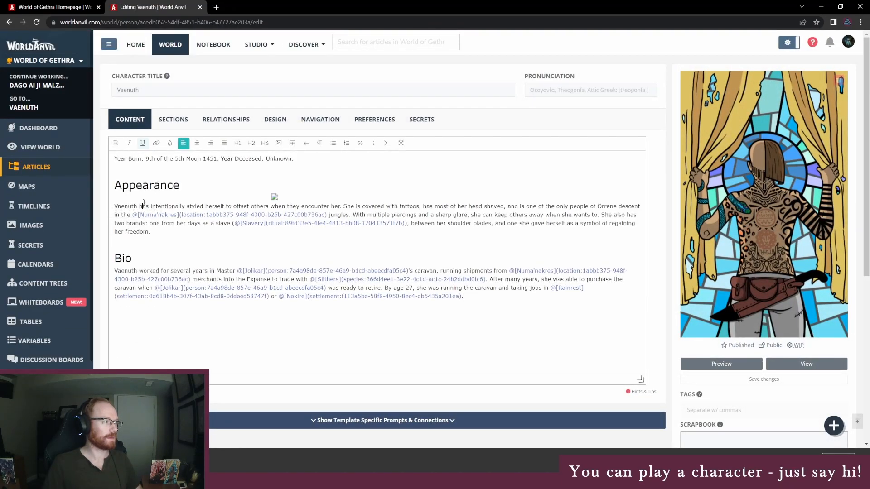
- Delete the broken image under the Appearance heading of the Vaenuth article and save the changes
{"action": "key", "text": "shift+Up"}
{"action": "key", "text": "shift+Up"}
{"action": "key", "text": "shift+Down"}
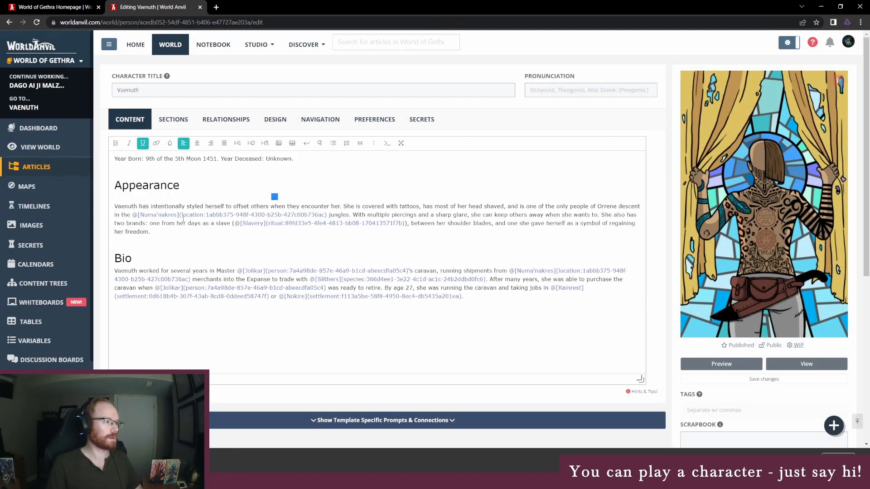
{"action": "key", "text": "Delete"}
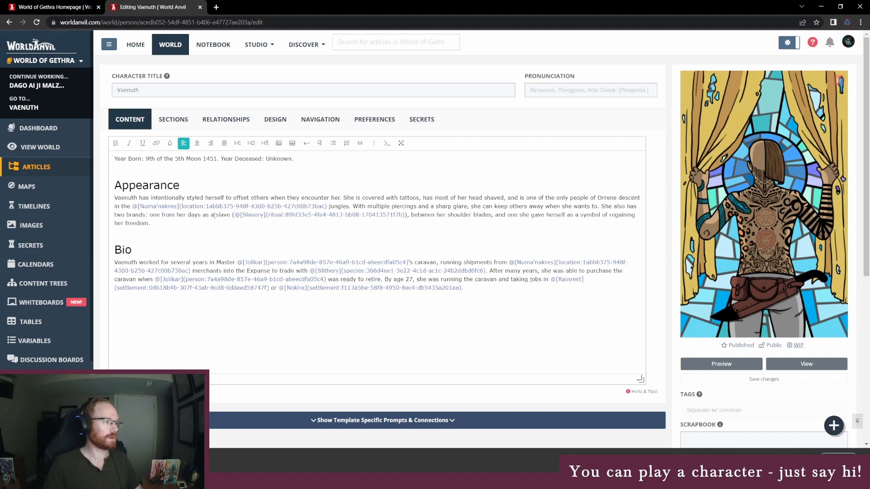
{"action": "left_click", "coordinate": [782, 379]}
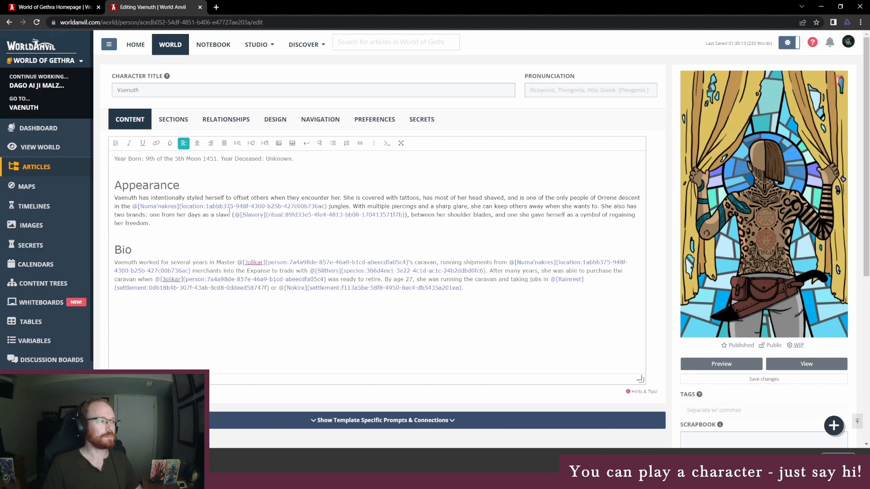
{"action": "left_click", "coordinate": [192, 189]}
{"action": "left_click", "coordinate": [218, 159]}
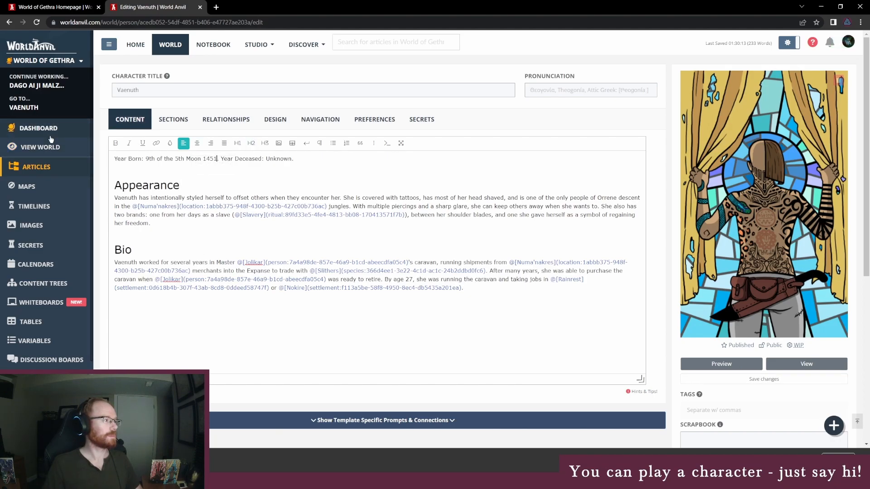
- Reload the world homepage and check the Dago Ai Ji Malzo article under Lives of Gethra Characters
{"action": "left_click", "coordinate": [40, 147]}
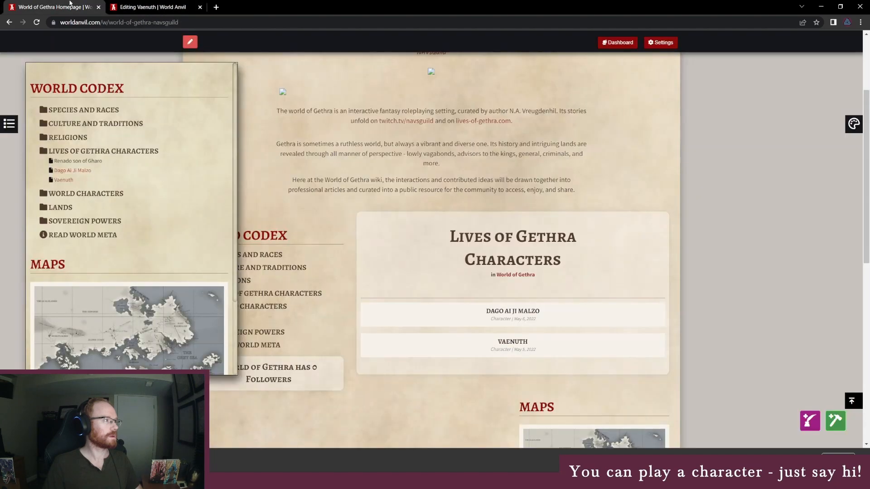
{"action": "left_click", "coordinate": [145, 3]}
{"action": "left_click", "coordinate": [74, 3]}
{"action": "key", "text": "F5"}
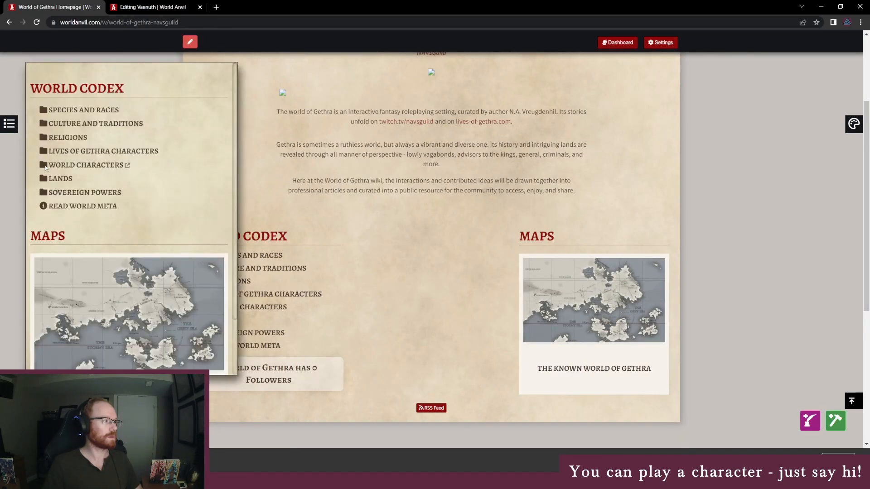
{"action": "left_click", "coordinate": [104, 151]}
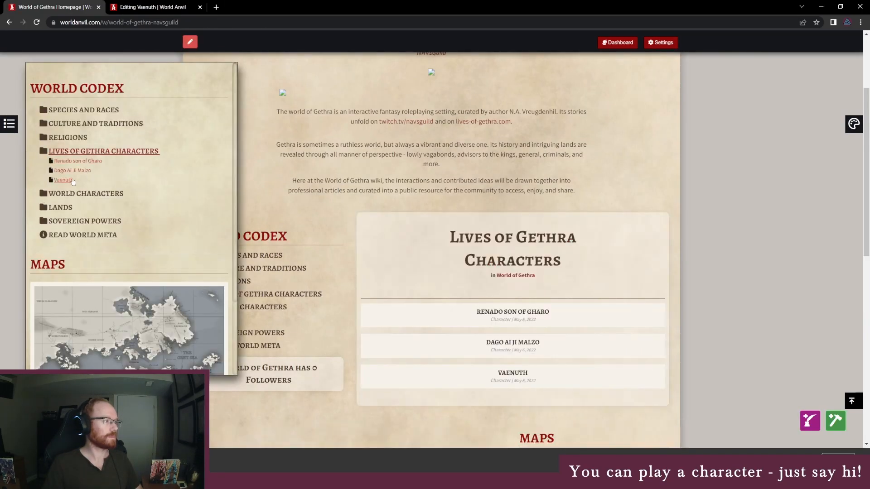
{"action": "left_click", "coordinate": [73, 171]}
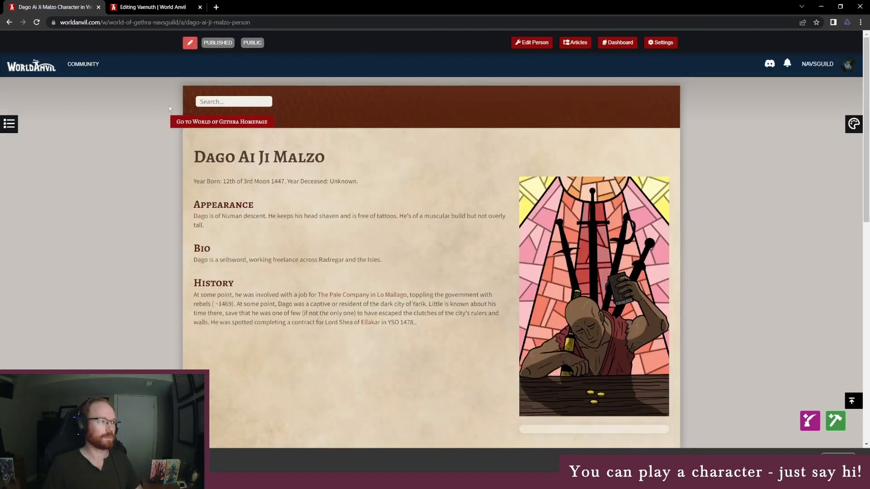
{"action": "left_click", "coordinate": [117, 5]}
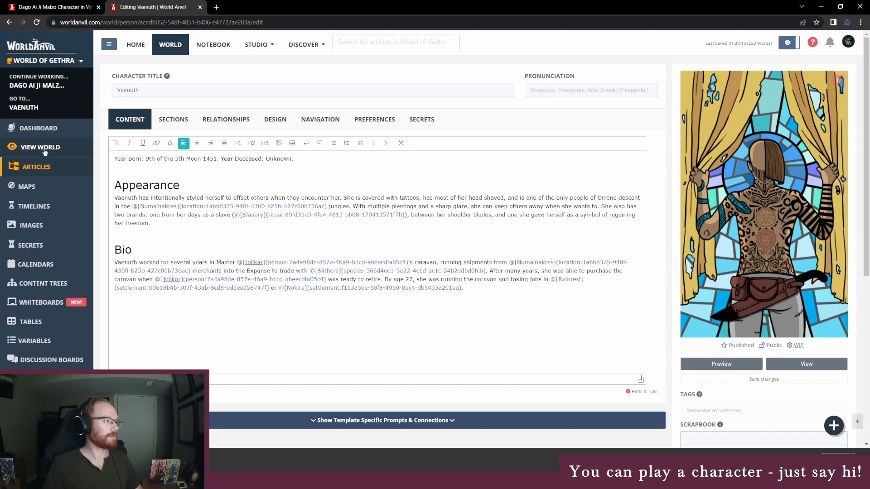
- Go to the world's articles manager and close the spare browser tab showing the Dago Ai Ji Malzo article
{"action": "left_click", "coordinate": [36, 167]}
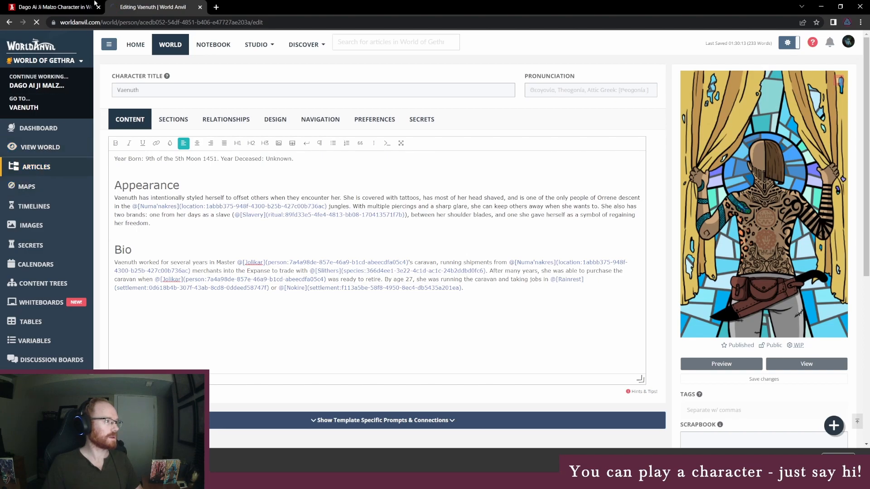
{"action": "left_click", "coordinate": [83, 5]}
{"action": "left_click", "coordinate": [98, 7]}
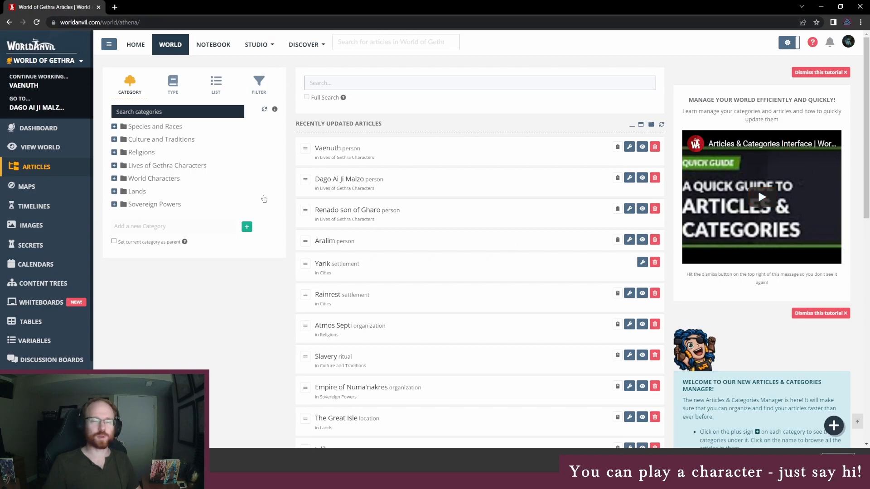
- Switch to Word and close the Renado.docx document
{"action": "left_click", "coordinate": [156, 230]}
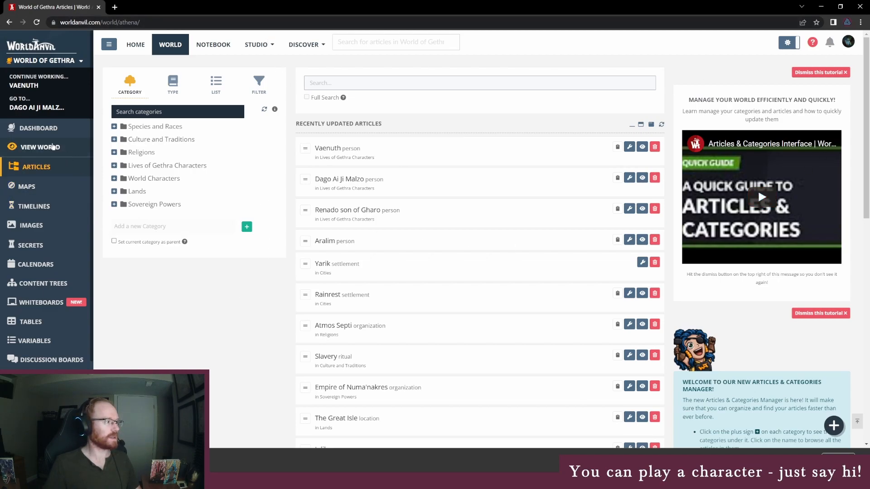
{"action": "key", "text": "alt+Tab"}
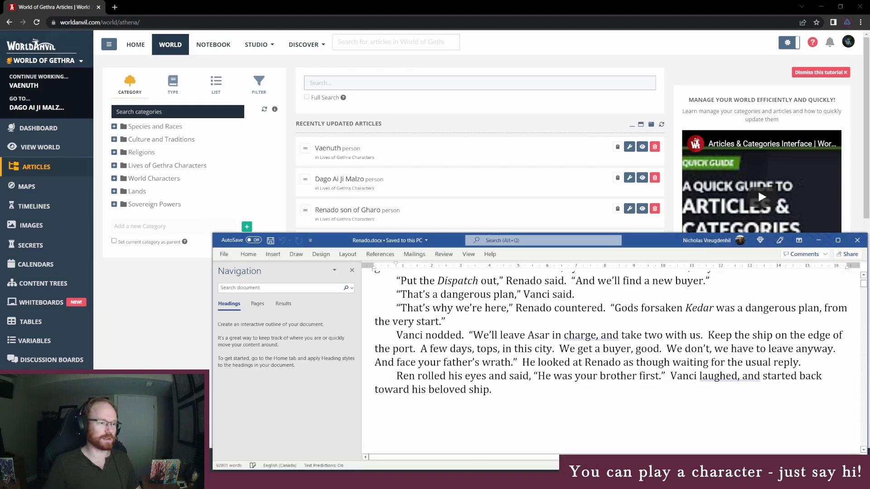
{"action": "left_click", "coordinate": [855, 244]}
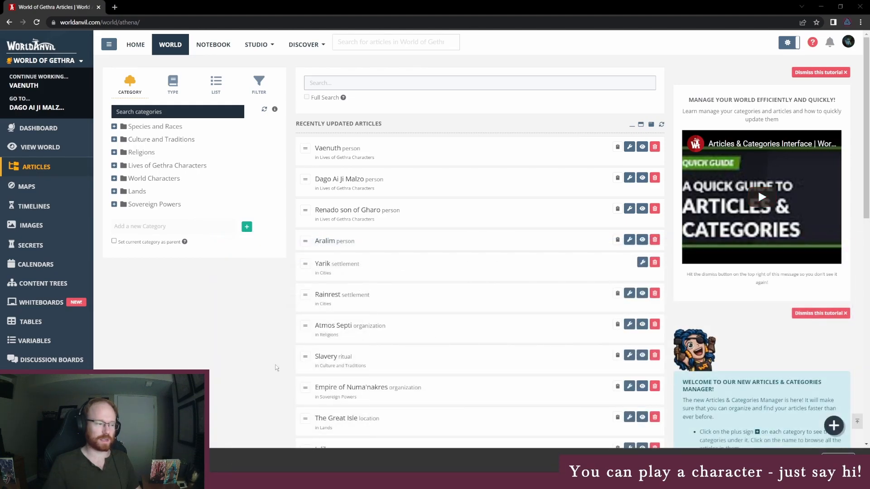
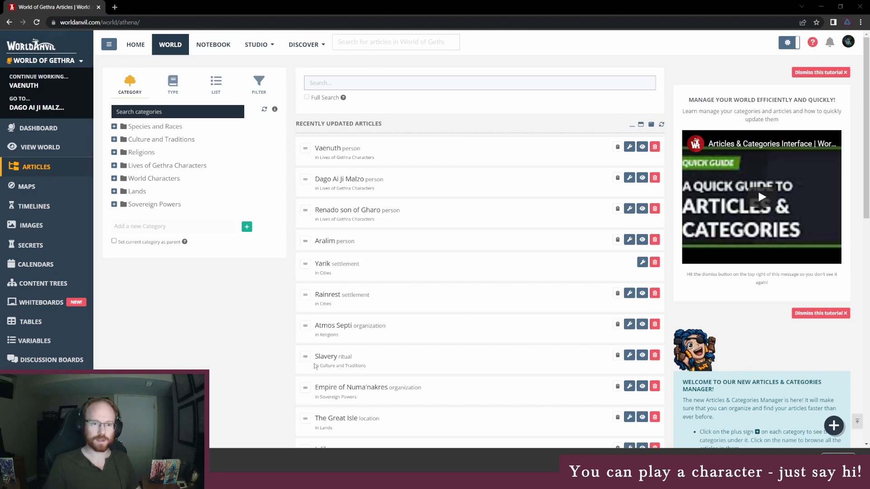
- Switch to the Gethra Timeline in Aeon Timeline and hide the "aralim" search results
{"action": "left_click", "coordinate": [285, 479]}
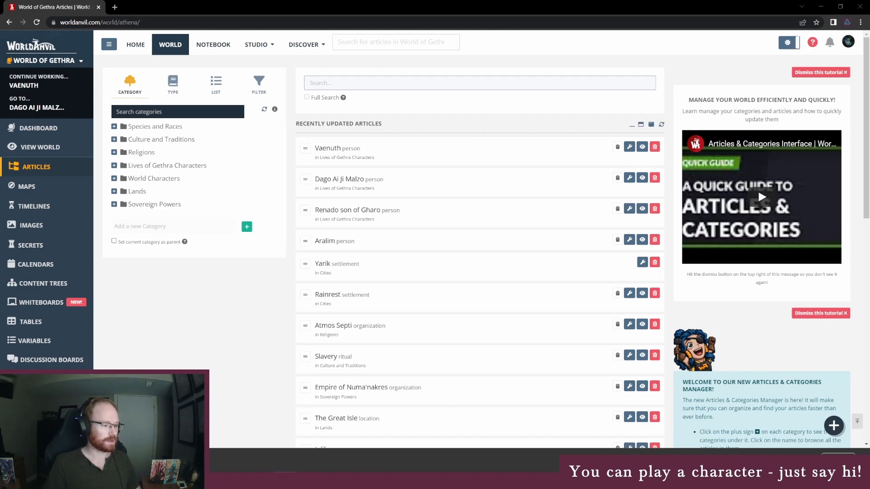
{"action": "mouse_move", "coordinate": [242, 480]}
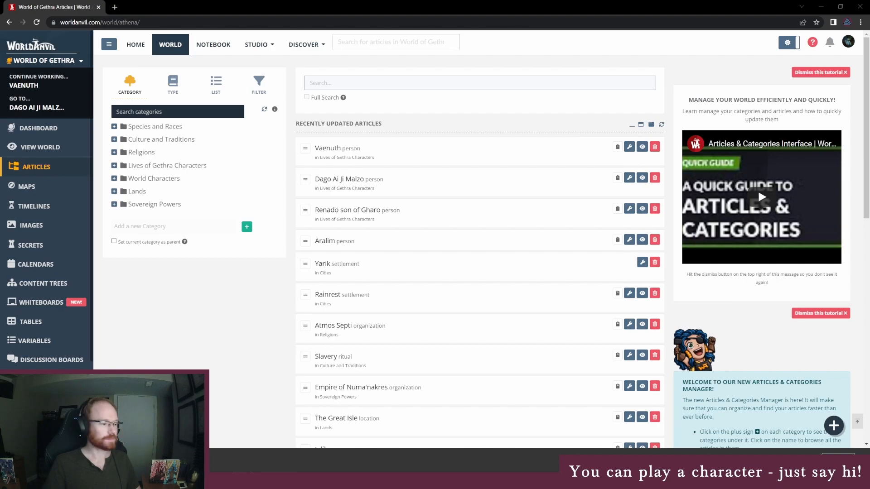
{"action": "left_click", "coordinate": [250, 480]}
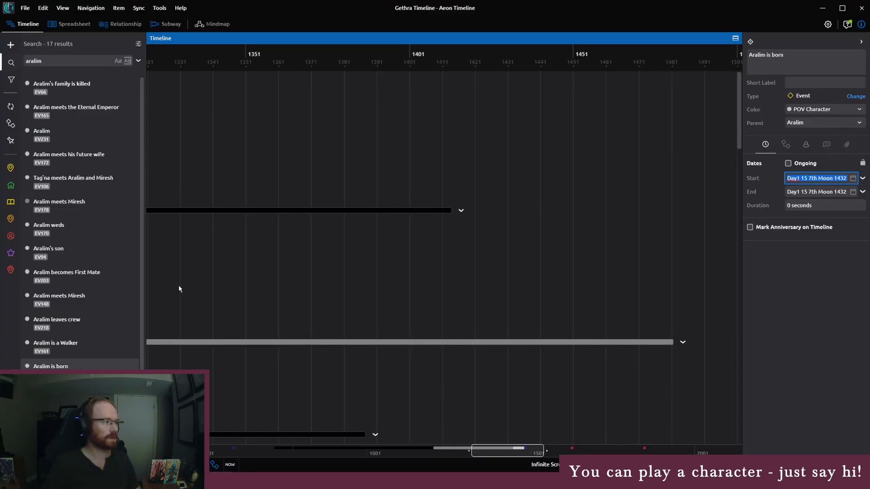
{"action": "left_click", "coordinate": [12, 62]}
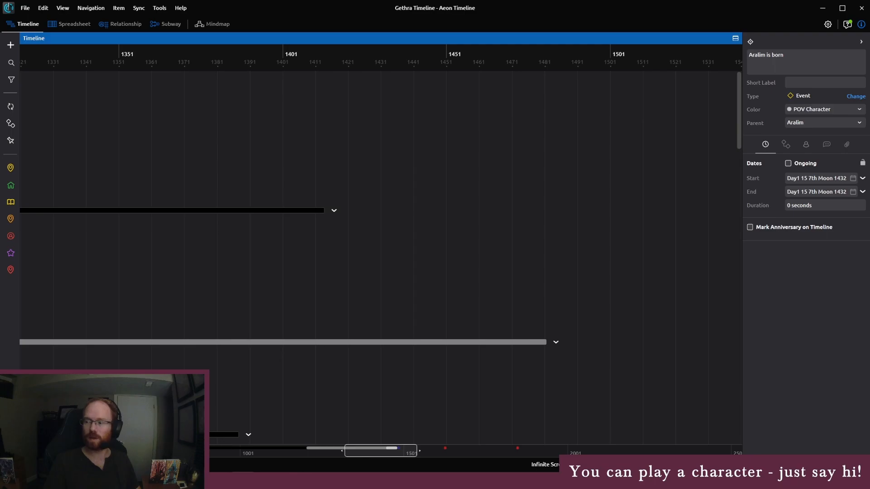
- Switch to the World of Gethra articles manager in the browser
{"action": "key", "text": "alt+Tab"}
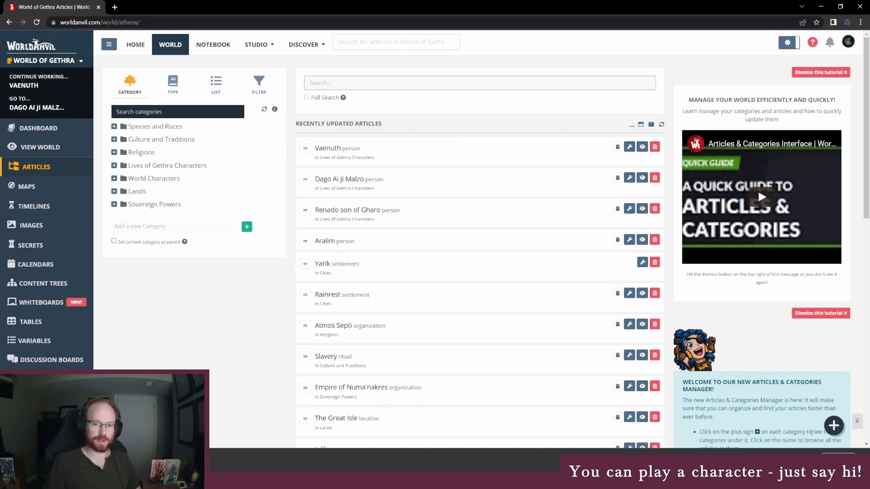
{"action": "mouse_move", "coordinate": [833, 426]}
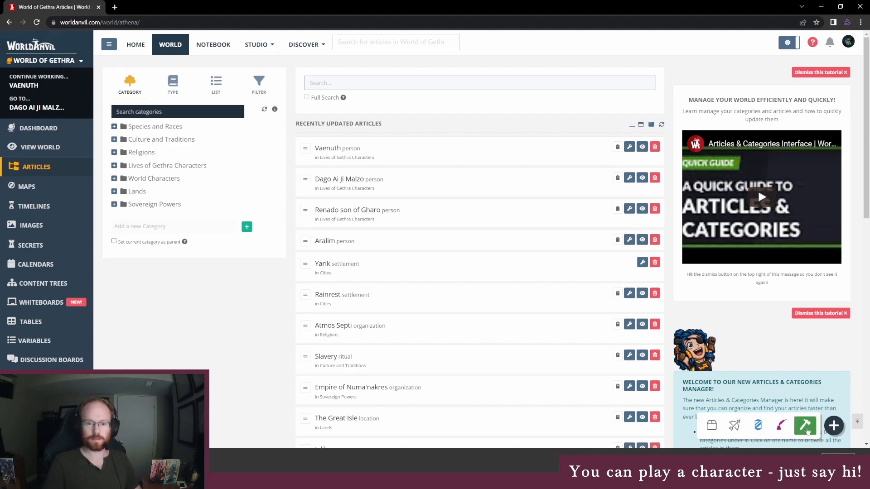
{"action": "left_click", "coordinate": [832, 426]}
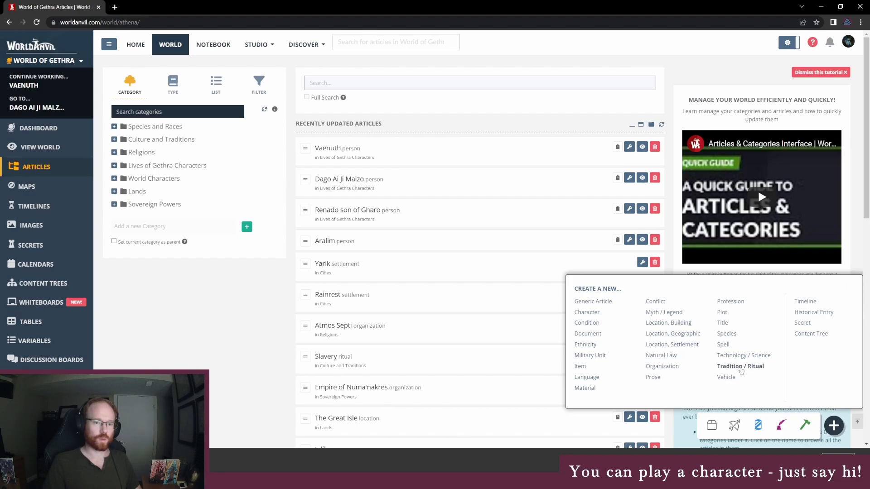
{"action": "left_click", "coordinate": [741, 367]}
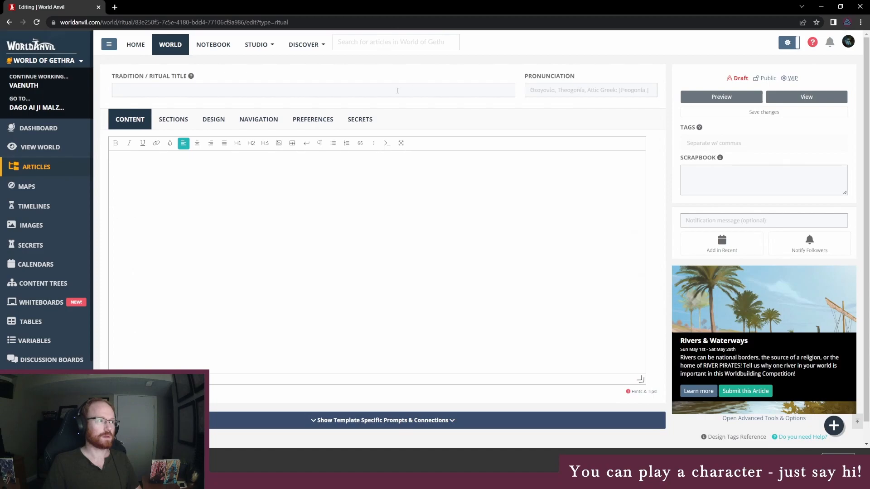
{"action": "left_click", "coordinate": [555, 90]}
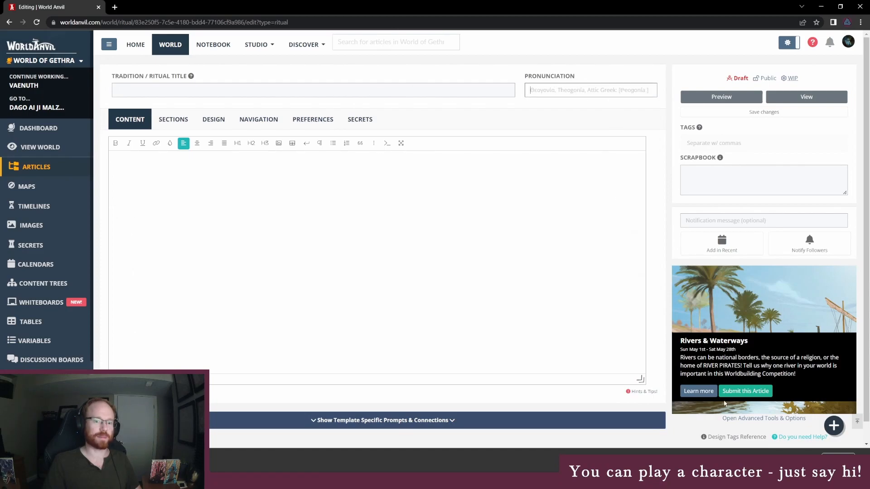
- Create a new Organization article and title it "The Path"
{"action": "mouse_move", "coordinate": [833, 426]}
{"action": "left_click", "coordinate": [804, 425]}
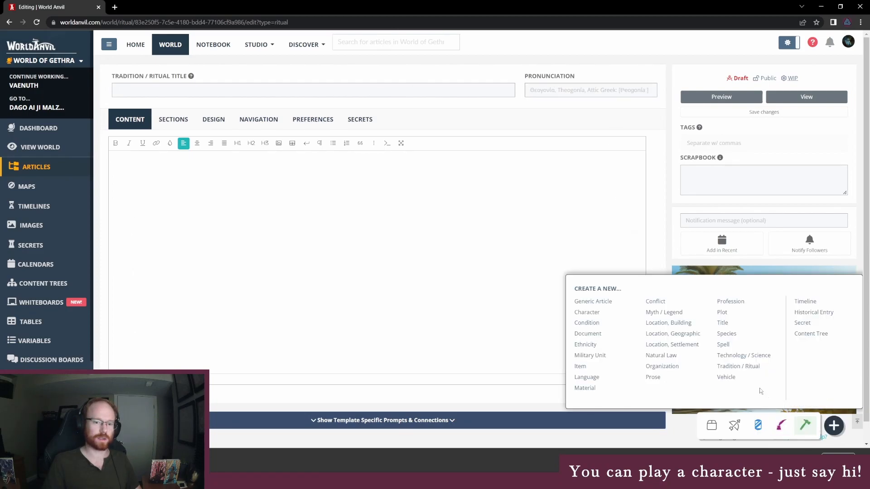
{"action": "left_click", "coordinate": [662, 366]}
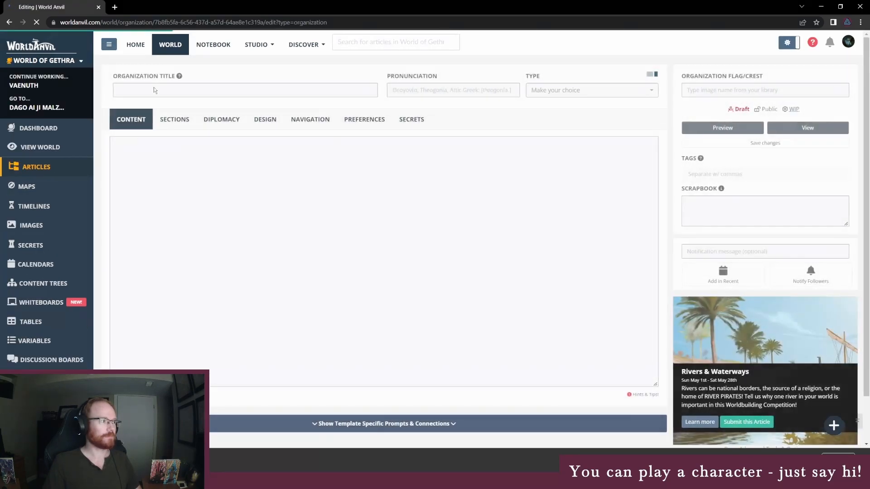
{"action": "left_click", "coordinate": [154, 90]}
{"action": "type", "text": "The Path"}
- Set the organization type of The Path to "Religious, Other"
{"action": "left_click", "coordinate": [549, 91]}
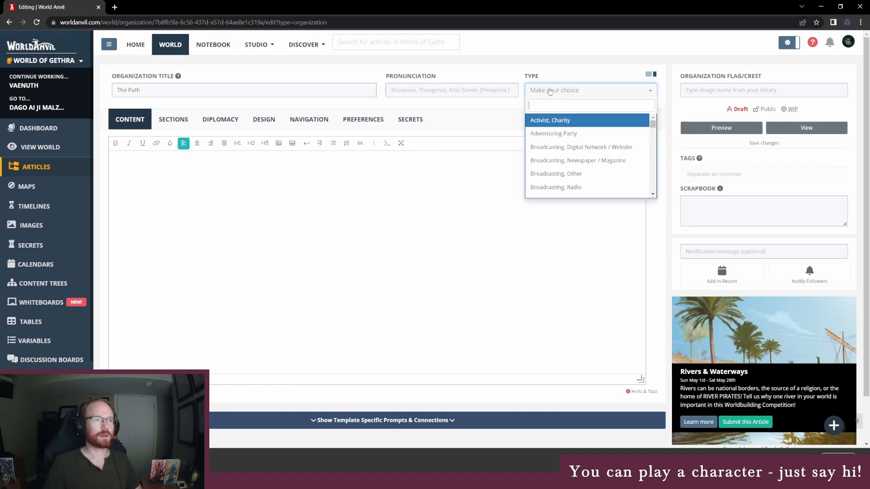
{"action": "scroll", "coordinate": [584, 136], "scroll_direction": "down", "scroll_amount": 1}
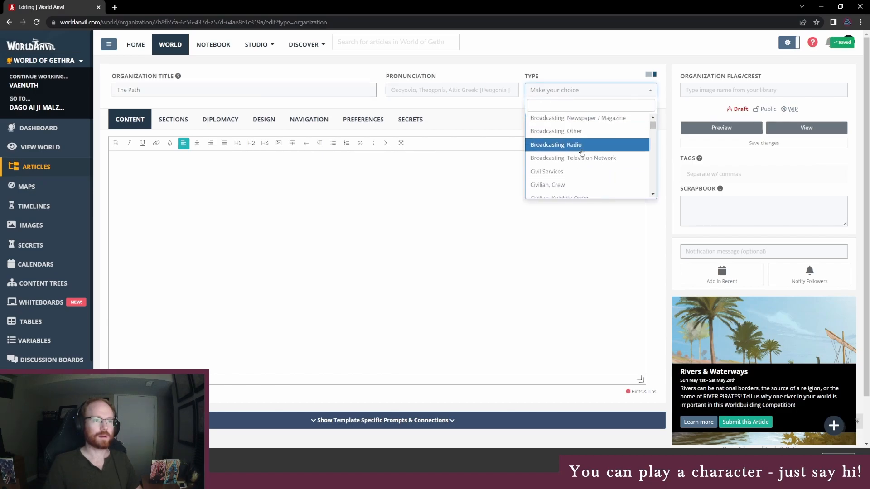
{"action": "scroll", "coordinate": [580, 183], "scroll_direction": "down", "scroll_amount": 1}
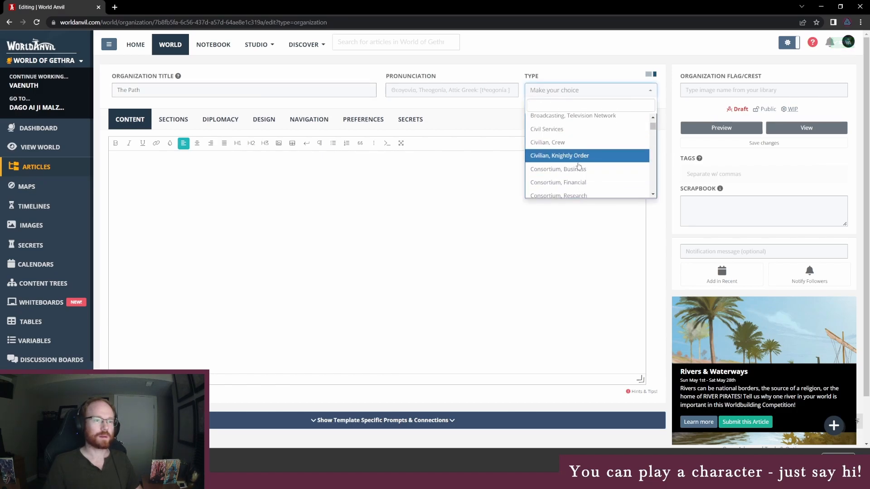
{"action": "type", "text": "religion"}
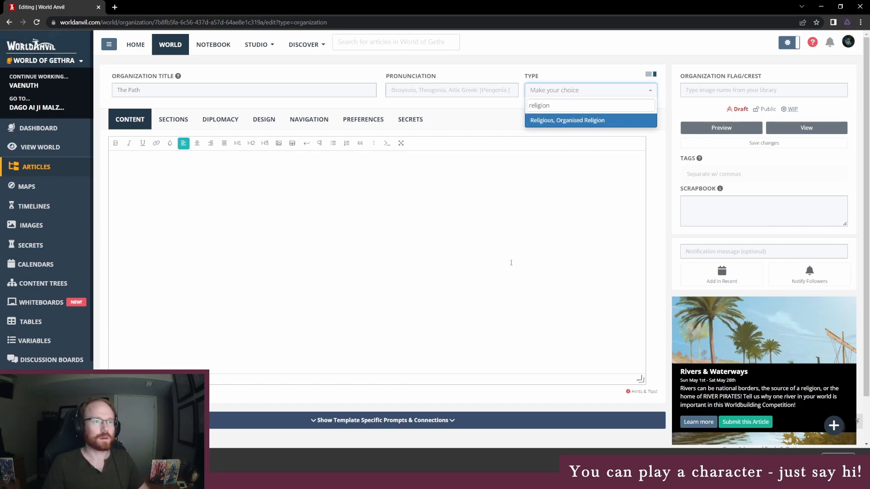
{"action": "key", "text": "BackSpace"}
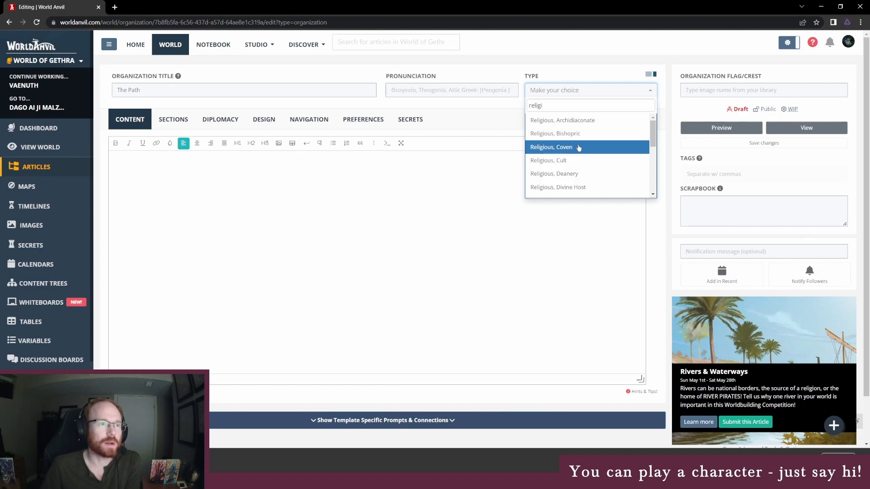
{"action": "scroll", "coordinate": [584, 145], "scroll_direction": "down", "scroll_amount": 3}
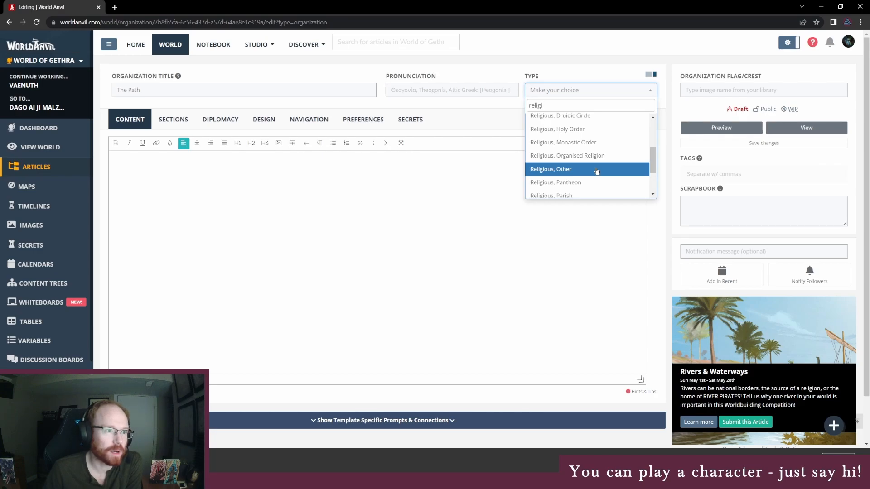
{"action": "scroll", "coordinate": [596, 171], "scroll_direction": "down", "scroll_amount": 2}
{"action": "scroll", "coordinate": [598, 186], "scroll_direction": "up", "scroll_amount": 2}
{"action": "left_click", "coordinate": [583, 155]}
{"action": "left_click", "coordinate": [317, 184]}
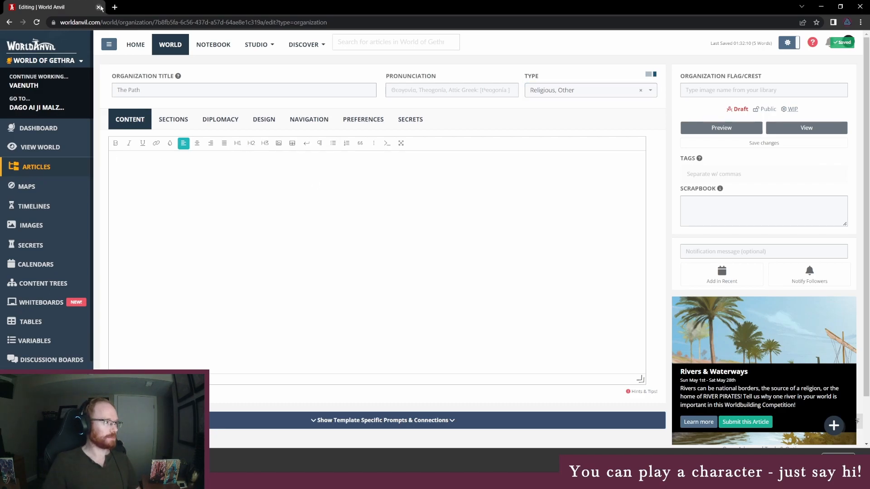
- Open the articles manager in a new browser tab and read through the Atmos Septi article as a reference
{"action": "right_click", "coordinate": [48, 171]}
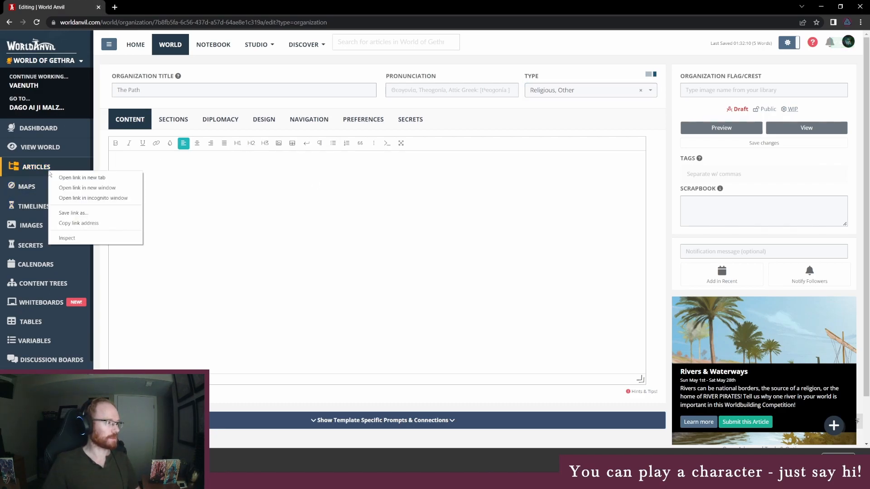
{"action": "left_click", "coordinate": [78, 177]}
{"action": "key", "text": "ctrl+Tab"}
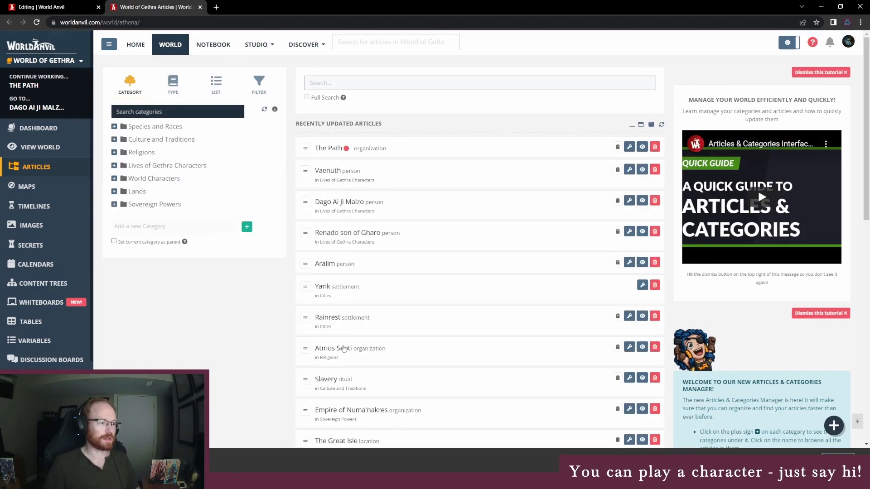
{"action": "left_click", "coordinate": [344, 348]}
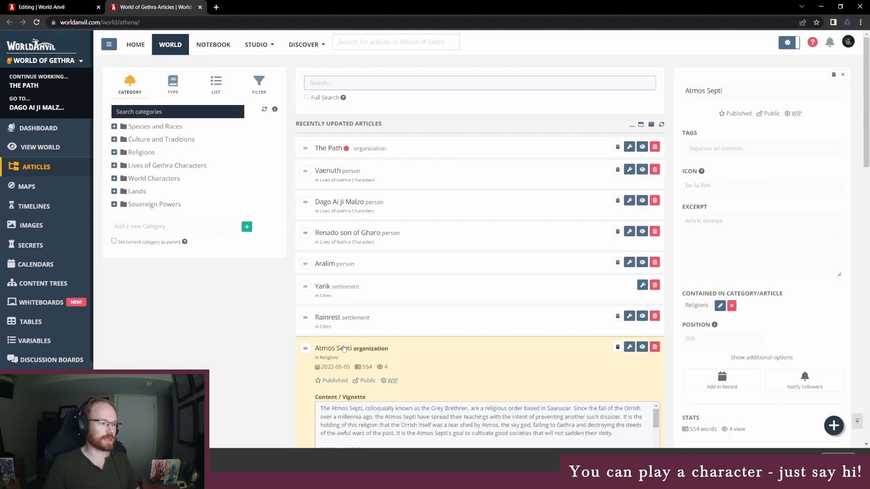
{"action": "left_click", "coordinate": [642, 347]}
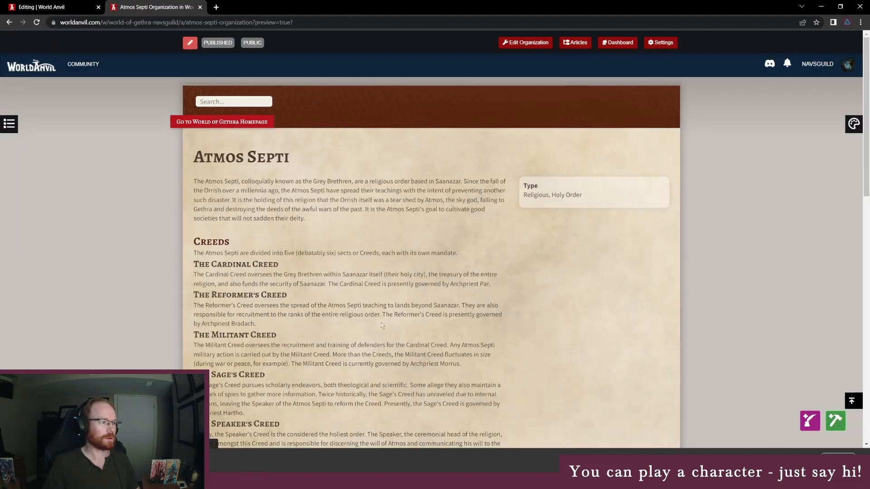
{"action": "scroll", "coordinate": [223, 262], "scroll_direction": "down", "scroll_amount": 1}
{"action": "scroll", "coordinate": [223, 262], "scroll_direction": "down", "scroll_amount": 3}
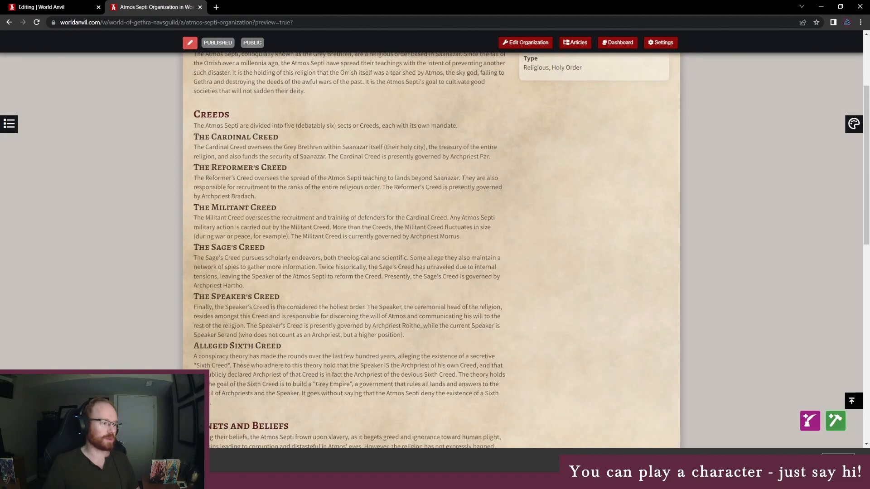
{"action": "scroll", "coordinate": [290, 390], "scroll_direction": "up", "scroll_amount": 2}
{"action": "scroll", "coordinate": [290, 390], "scroll_direction": "down", "scroll_amount": 5}
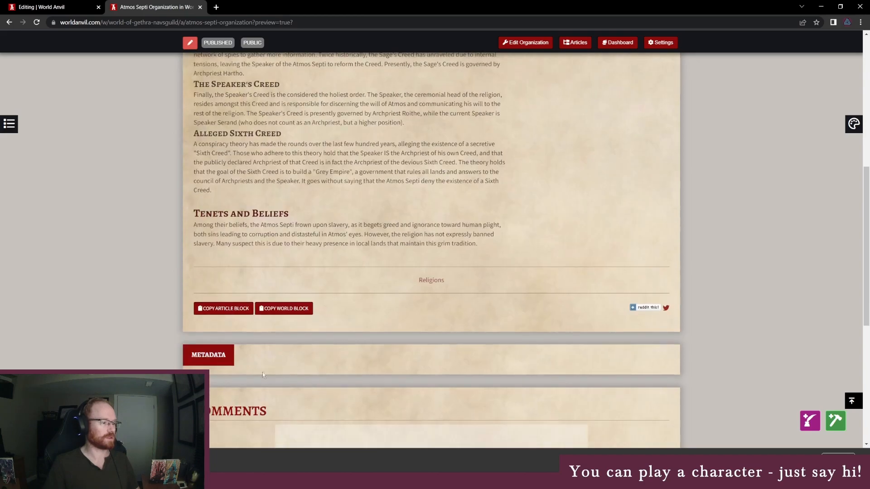
- Return to The Path article and write "The Path is a religion that is followed commonly south of Lantern Town and the Great Isle."
{"action": "key", "text": "ctrl+Tab"}
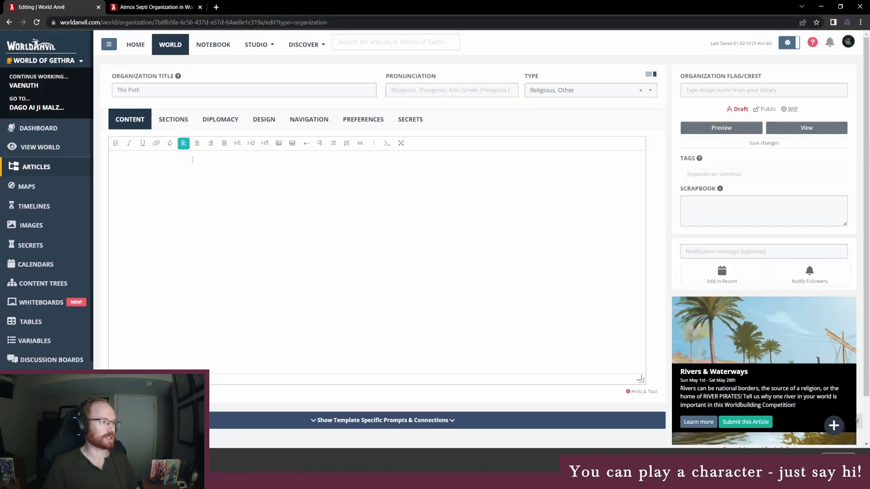
{"action": "type", "text": "The Path is a religion that"}
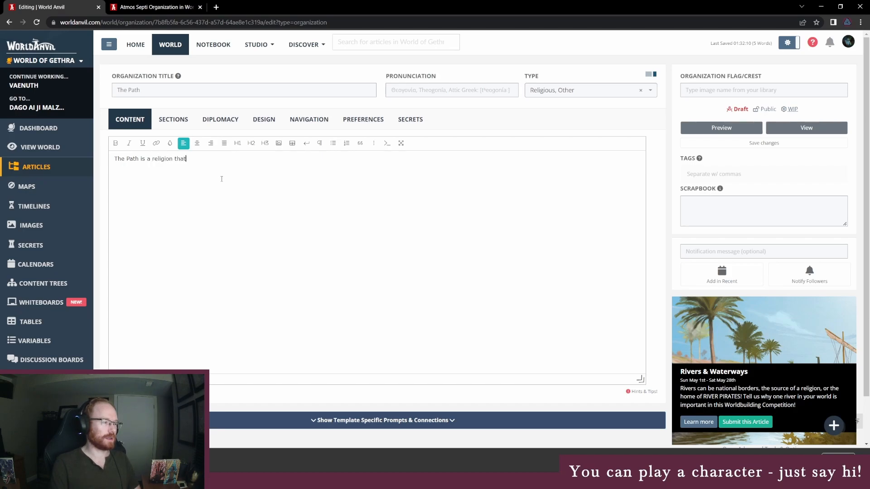
{"action": "type", "text": " is followed commonly"}
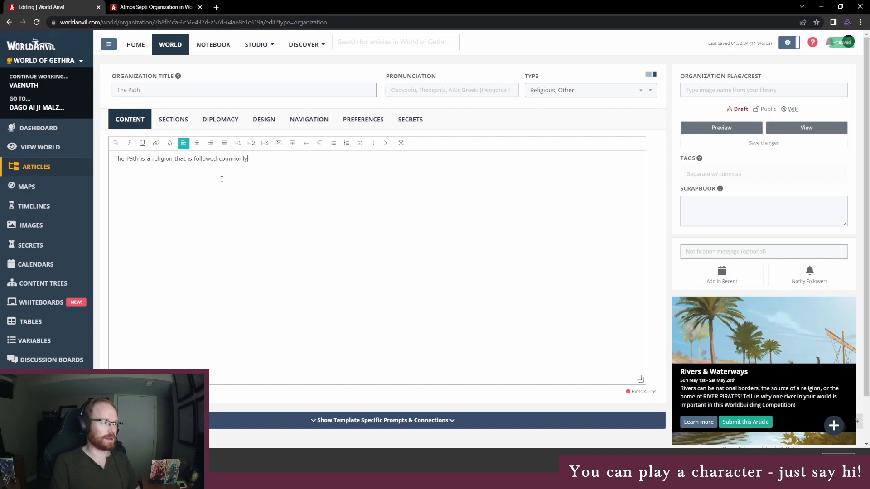
{"action": "type", "text": " sututh of Lantern Town"}
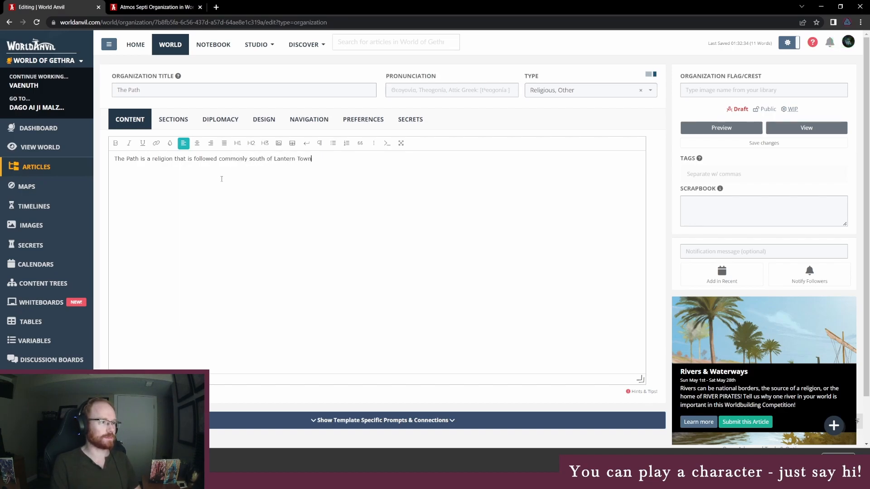
{"action": "type", "text": " and the G"}
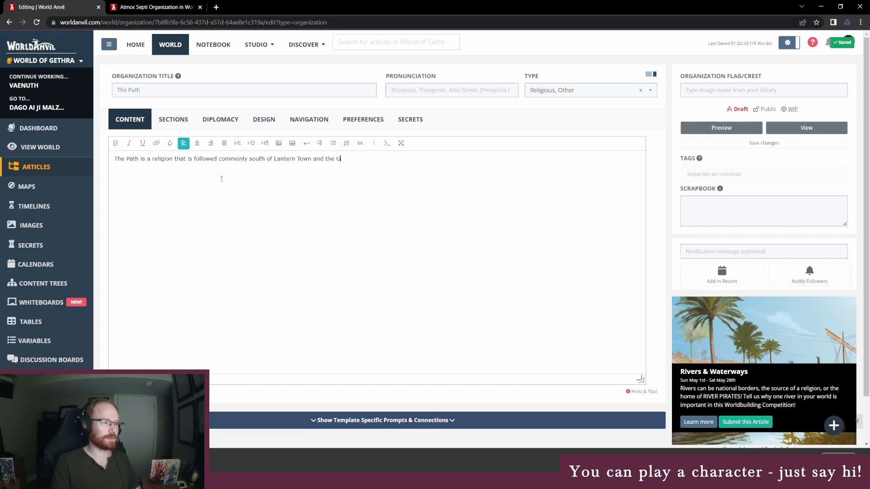
{"action": "type", "text": "an"}
{"action": "key", "text": "BackSpace"}
{"action": "key", "text": "BackSpace"}
{"action": "key", "text": "BackSpace"}
{"action": "key", "text": "BackSpace"}
{"action": "key", "text": "BackSpace"}
{"action": "type", "text": "Isl"}
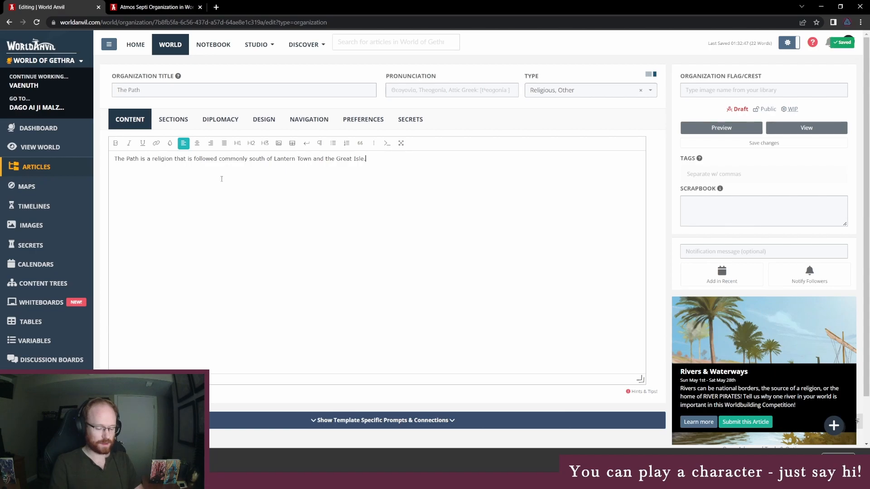
{"action": "type", "text": "e. "}
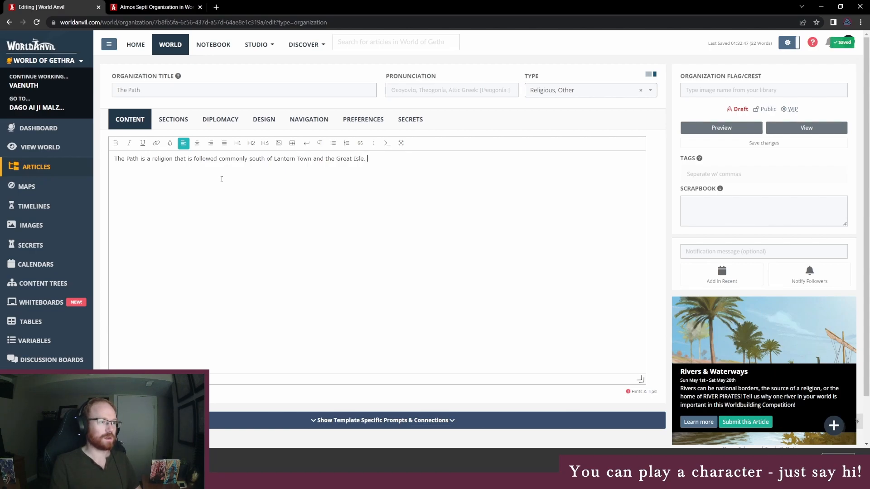
- Add the sentence "Compared to many world religions, the Path is only loosely organized." to the article's content
{"action": "type", "text": "Compared to many world "}
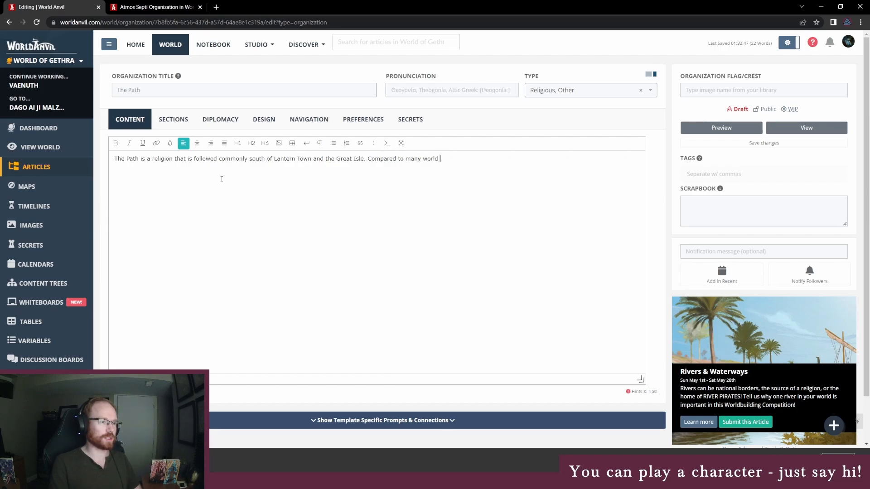
{"action": "type", "text": "religions."}
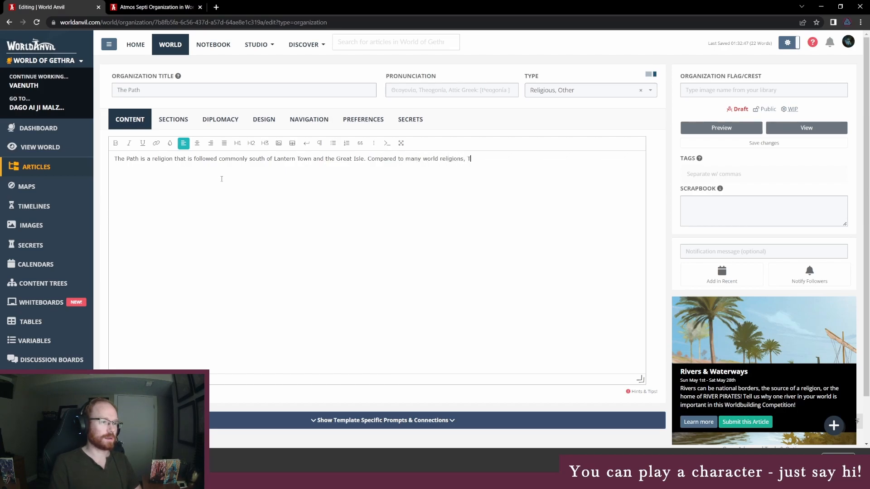
{"action": "type", "text": " the Path is only loosely organized"}
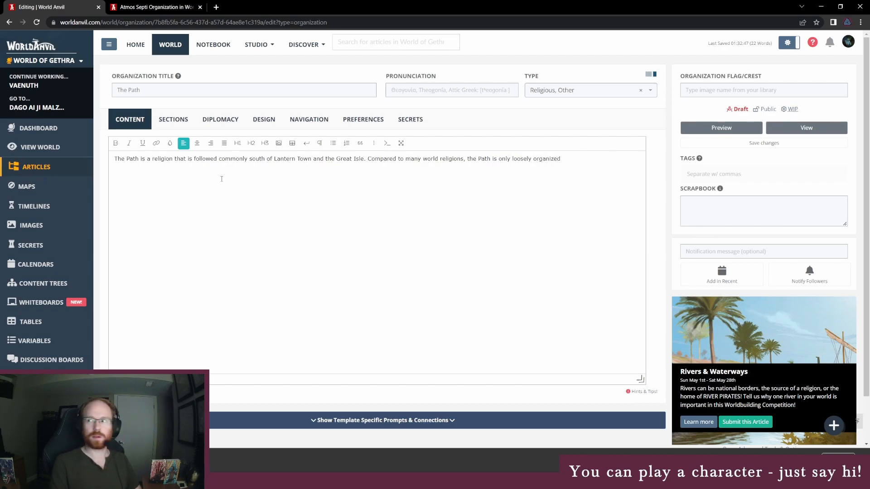
{"action": "type", "text": ", with"}
{"action": "key", "text": "BackSpace"}
{"action": "key", "text": "BackSpace"}
{"action": "key", "text": "BackSpace"}
{"action": "key", "text": "BackSpace"}
{"action": "key", "text": "BackSpace"}
{"action": "key", "text": "BackSpace"}
{"action": "key", "text": "BackSpace"}
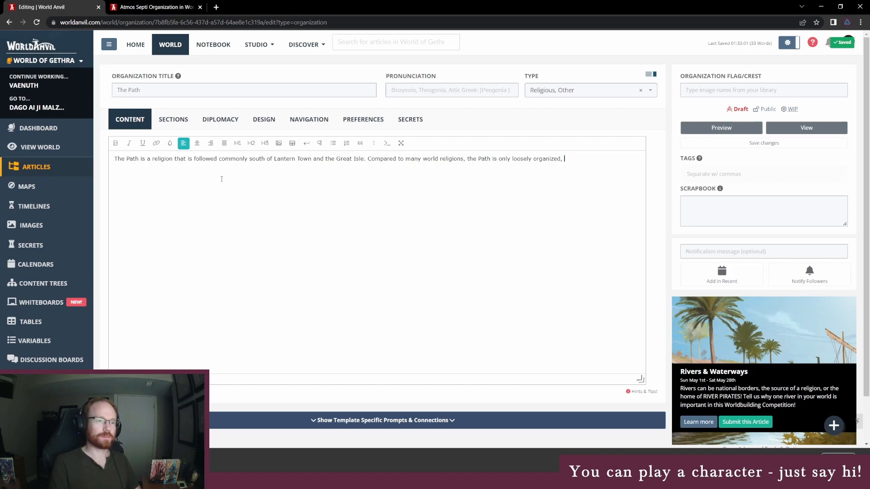
{"action": "type", "text": "d. It"}
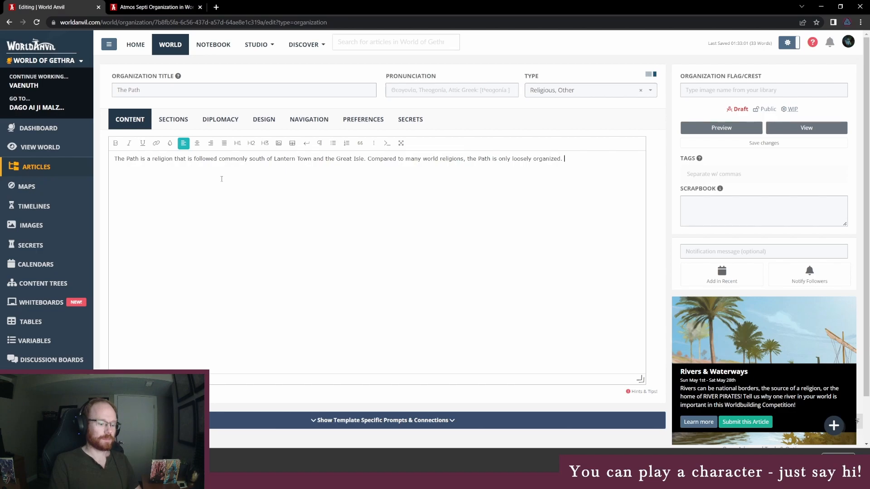
- Complete the introduction with "Its most common shared ritual or trait is the use of a Lantern Staff to indicate one's seeking of enlightenment."
{"action": "type", "text": "s most common shared"}
{"action": "key", "text": "BackSpace"}
{"action": "type", "text": "ed"}
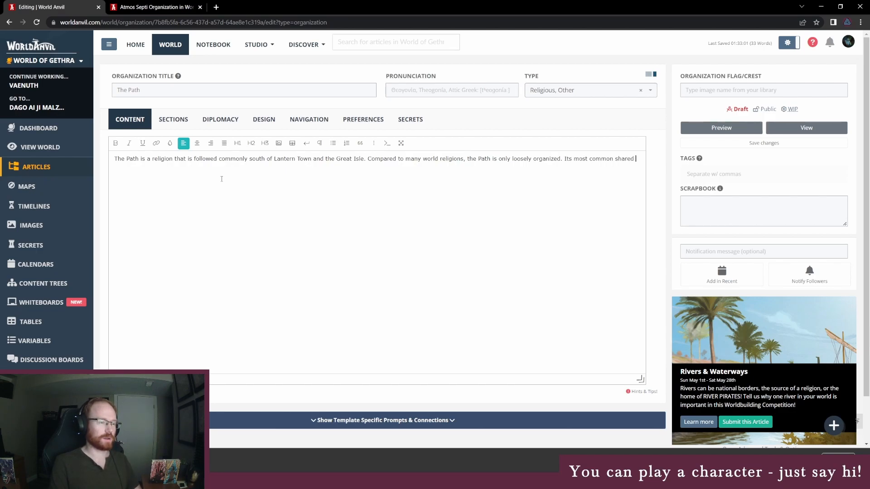
{"action": "type", "text": " ritual or trait is the use of a Lantern Staff to indicate one's seeking of enligt"}
{"action": "key", "text": "BackSpace"}
{"action": "type", "text": "htenment."}
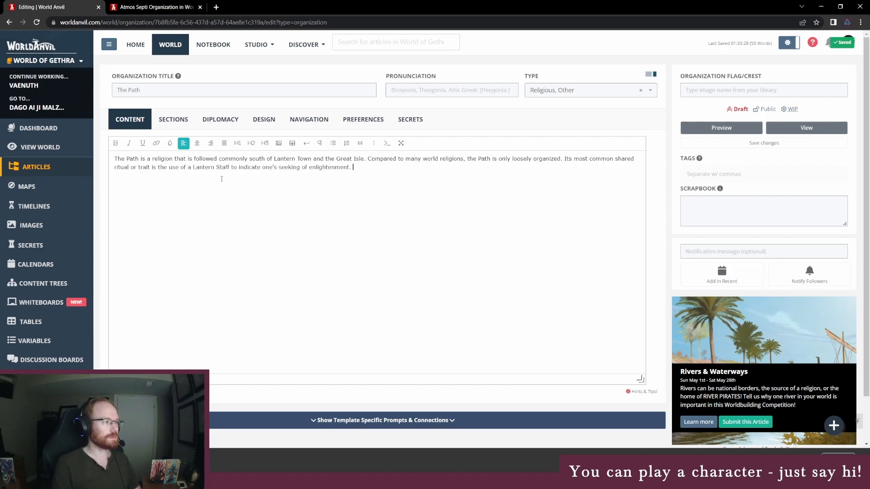
{"action": "type", "text": " Beyond this"}
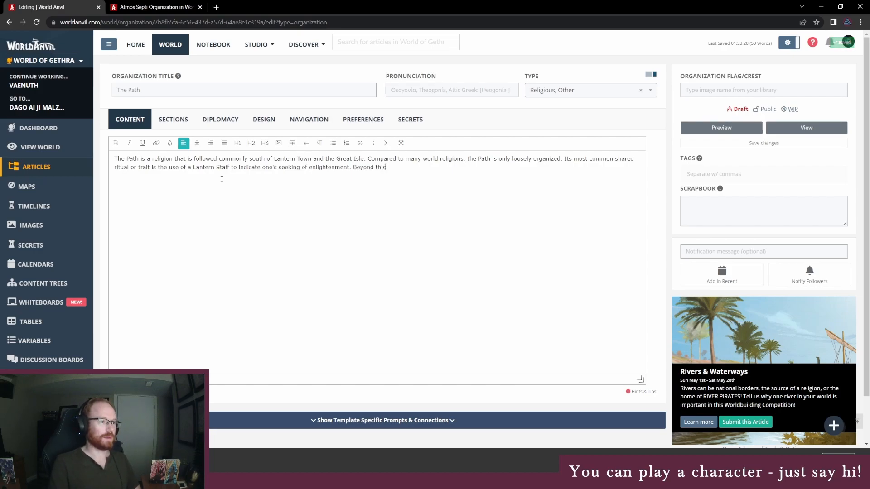
{"action": "key", "text": "BackSpace"}
{"action": "key", "text": "BackSpace"}
{"action": "key", "text": "BackSpace"}
{"action": "key", "text": "BackSpace"}
{"action": "key", "text": "BackSpace"}
{"action": "key", "text": "BackSpace"}
{"action": "key", "text": "BackSpace"}
{"action": "key", "text": "BackSpace"}
{"action": "key", "text": "BackSpace"}
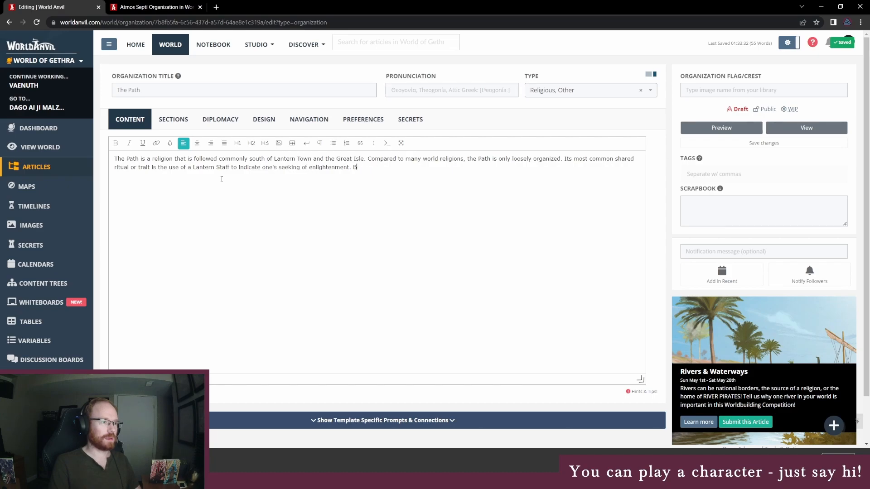
- Add the text "Tenets and Beliefs" below the introduction and format it as a level 2 heading
{"action": "type", "text": "Tene"}
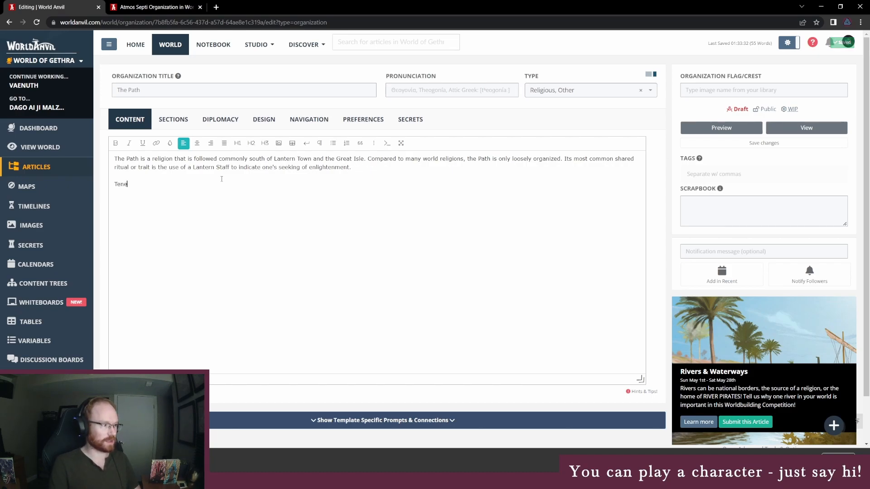
{"action": "type", "text": "ts and Belief"}
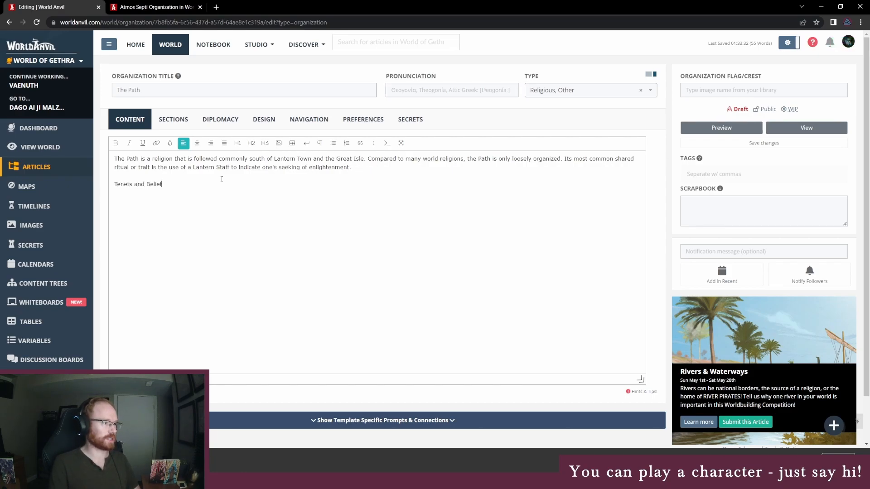
{"action": "type", "text": "s"}
{"action": "key", "text": "shift+Home"}
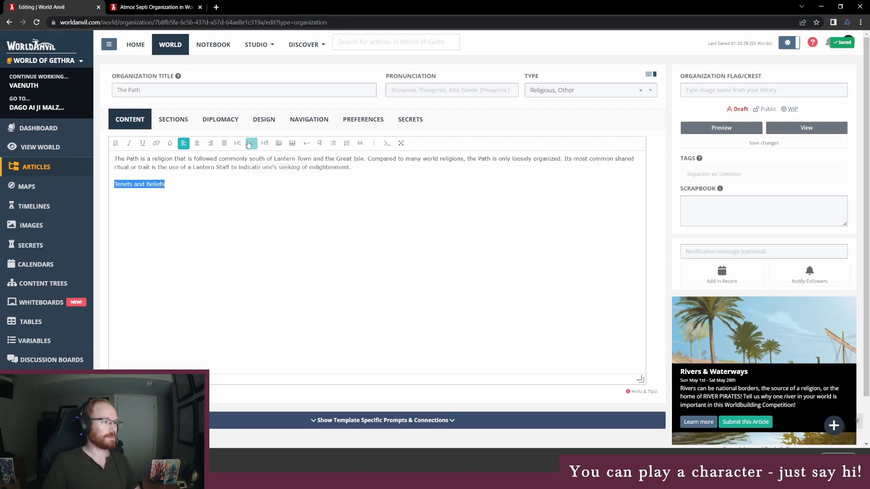
{"action": "left_click", "coordinate": [251, 143]}
{"action": "key", "text": "Return"}
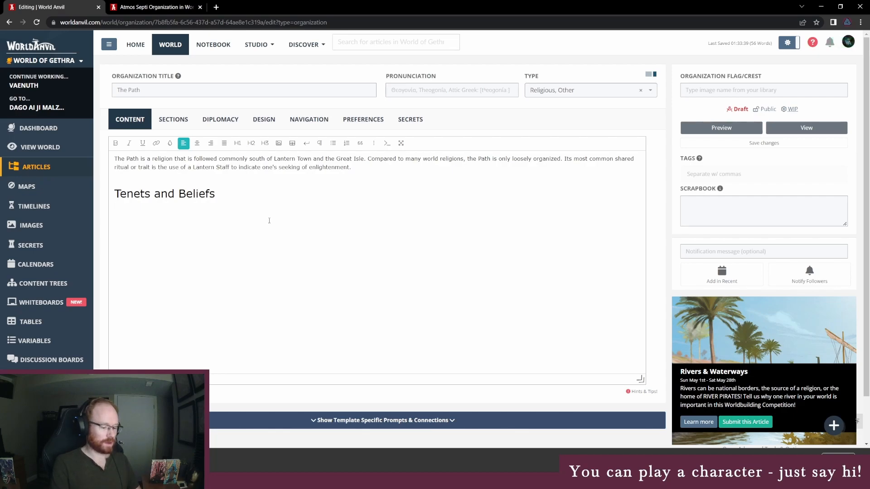
- Under the heading, write "Unlike most religions, the Path does not purport specific moral beliefs for its followers."
{"action": "type", "text": "Unlike most rel"}
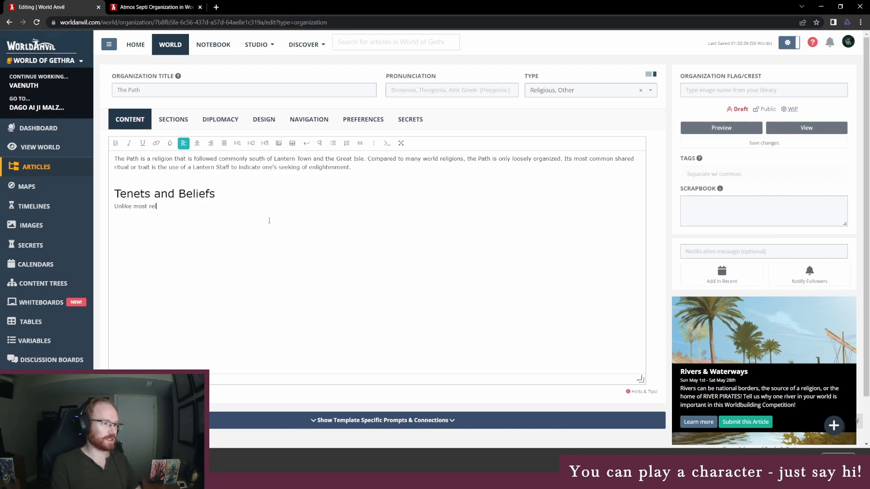
{"action": "type", "text": "The"}
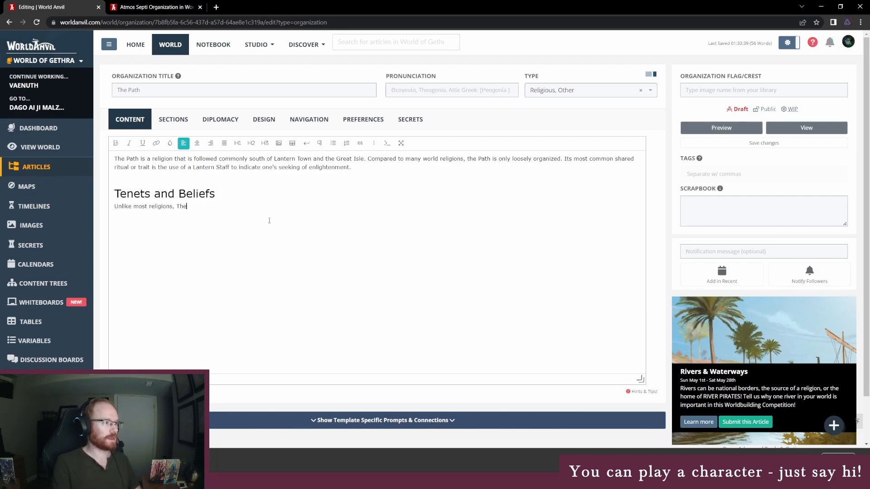
{"action": "key", "text": "BackSpace"}
{"action": "key", "text": "BackSpace"}
{"action": "key", "text": "BackSpace"}
{"action": "type", "text": "the Path doe"}
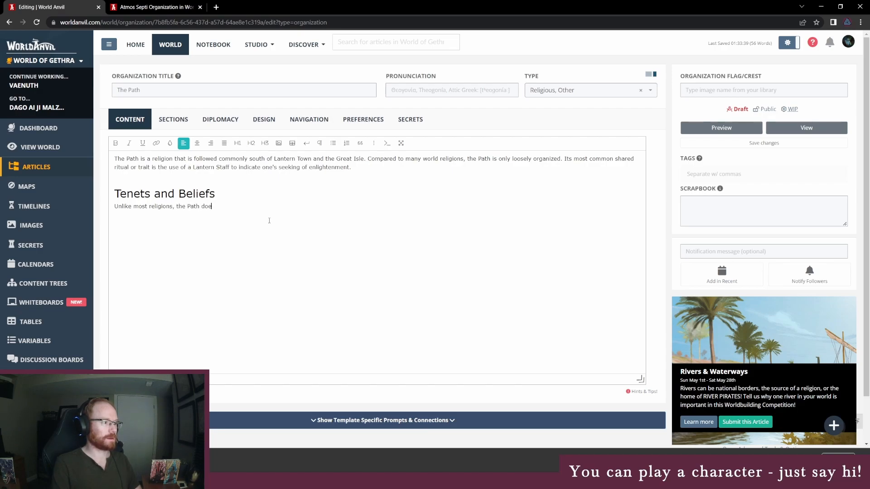
{"action": "type", "text": "s not adhere"}
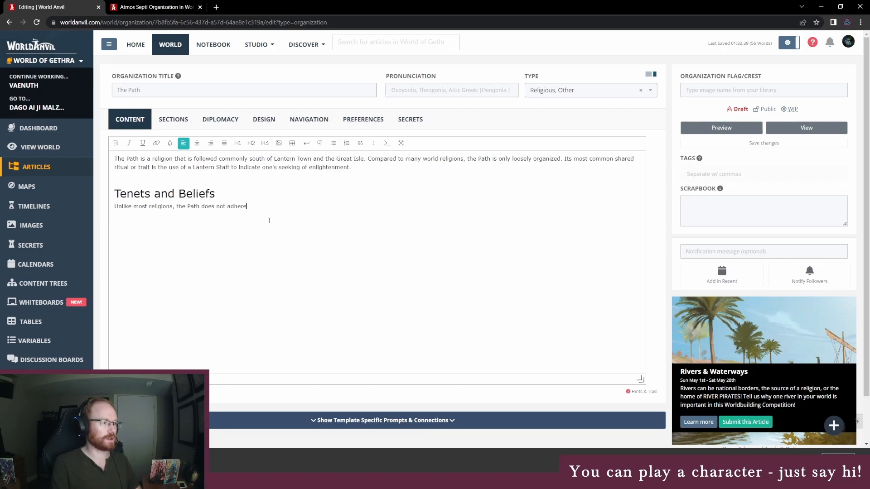
{"action": "key", "text": "BackSpace"}
{"action": "key", "text": "BackSpace"}
{"action": "key", "text": "BackSpace"}
{"action": "key", "text": "BackSpace"}
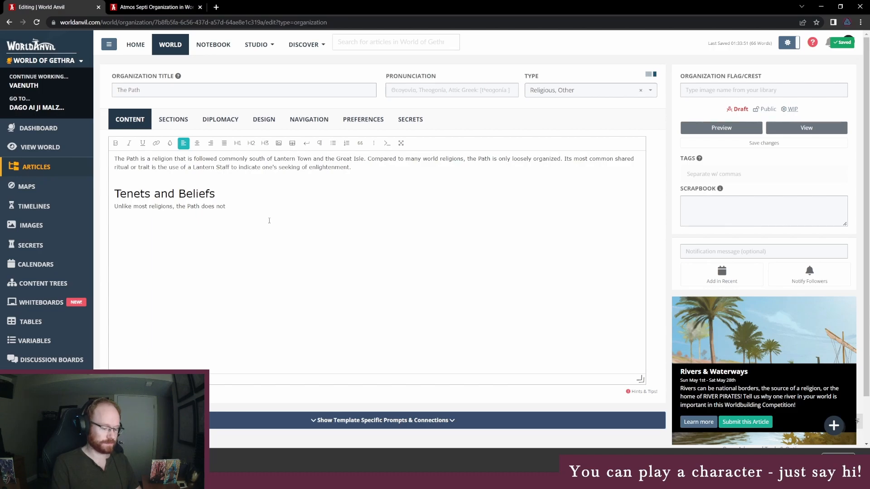
{"action": "type", "text": "purport"}
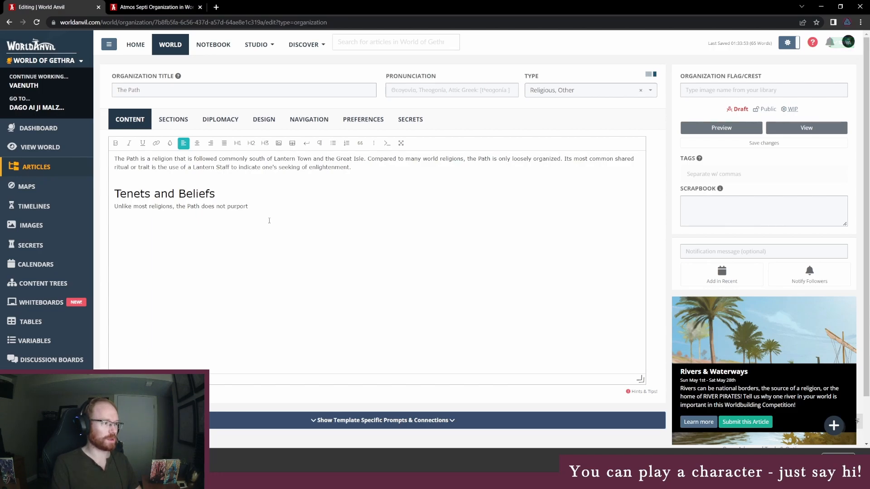
{"action": "type", "text": " specific moral blie"}
{"action": "key", "text": "BackSpace"}
{"action": "key", "text": "BackSpace"}
{"action": "key", "text": "BackSpace"}
{"action": "type", "text": "elif"}
{"action": "key", "text": "BackSpace"}
{"action": "type", "text": "efs for its followers. Rather, th"}
- Continue with "Rather, followers of the Path share a longing for greater knowledge, power, and enlightenment."
{"action": "key", "text": "BackSpace"}
{"action": "key", "text": "BackSpace"}
{"action": "type", "text": "followers"}
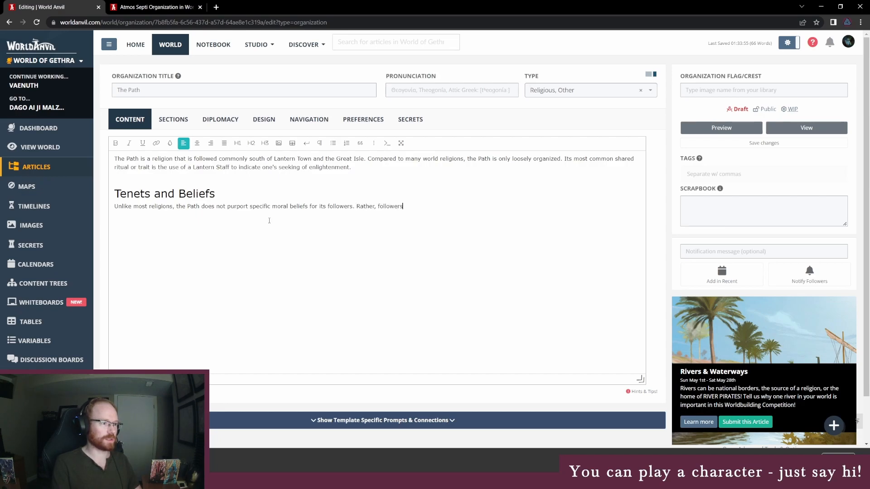
{"action": "type", "text": " of the Path s"}
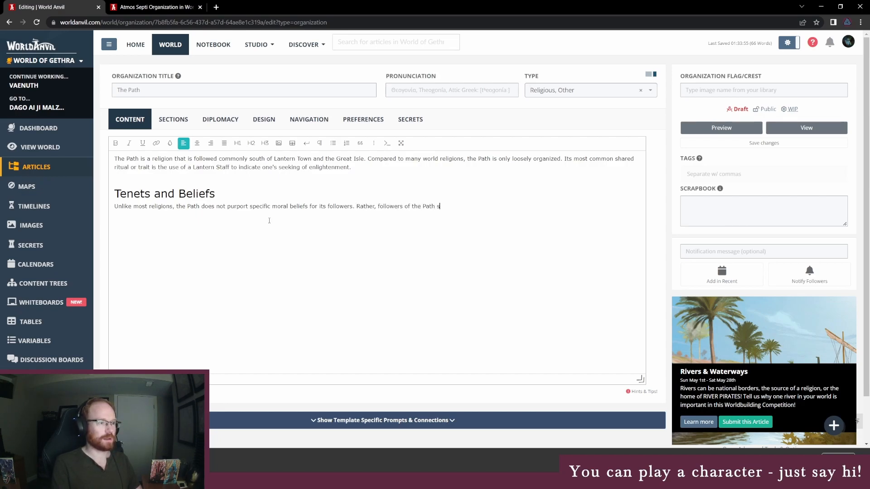
{"action": "type", "text": "hare a longing for "}
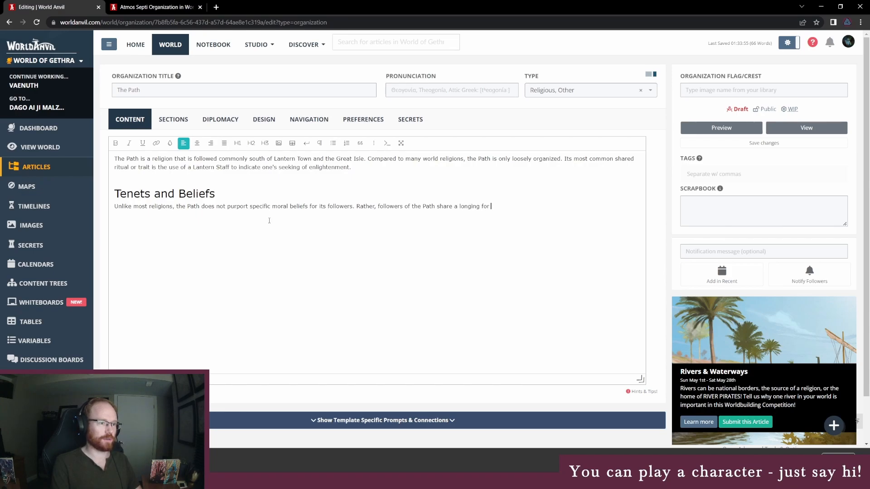
{"action": "type", "text": "greater knowledge"}
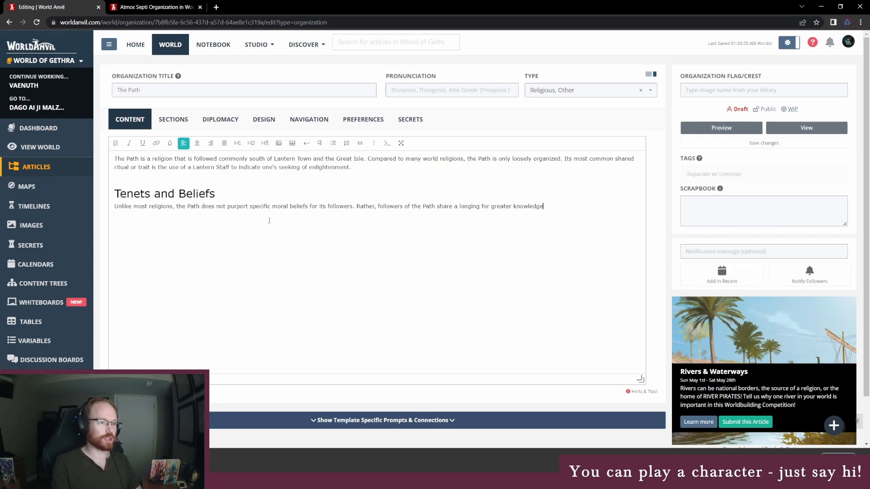
{"action": "type", "text": " and power"}
{"action": "key", "text": "BackSpace"}
{"action": "key", "text": "BackSpace"}
{"action": "key", "text": "BackSpace"}
{"action": "key", "text": "BackSpace"}
{"action": "key", "text": "BackSpace"}
{"action": "key", "text": "BackSpace"}
{"action": "key", "text": "BackSpace"}
{"action": "key", "text": "BackSpace"}
{"action": "key", "text": "BackSpace"}
{"action": "key", "text": "BackSpace"}
{"action": "key", "text": "BackSpace"}
{"action": "type", "text": ", power and enlightenment."}
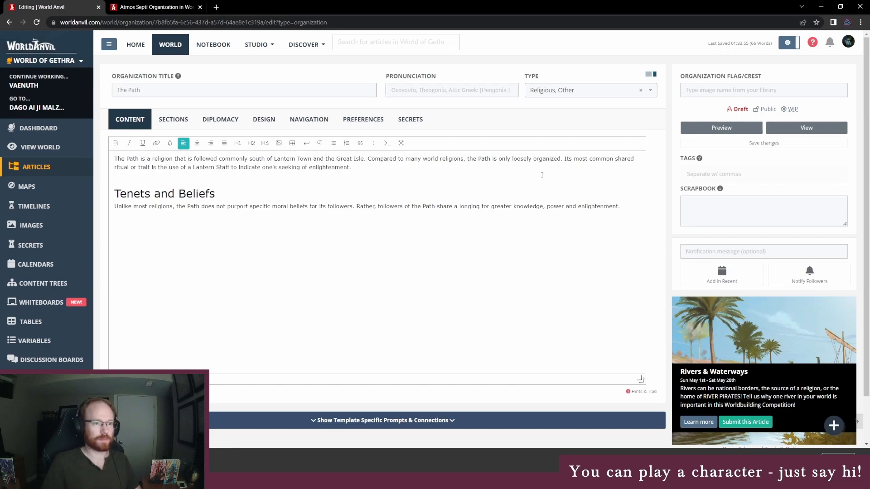
{"action": "type", "text": ","}
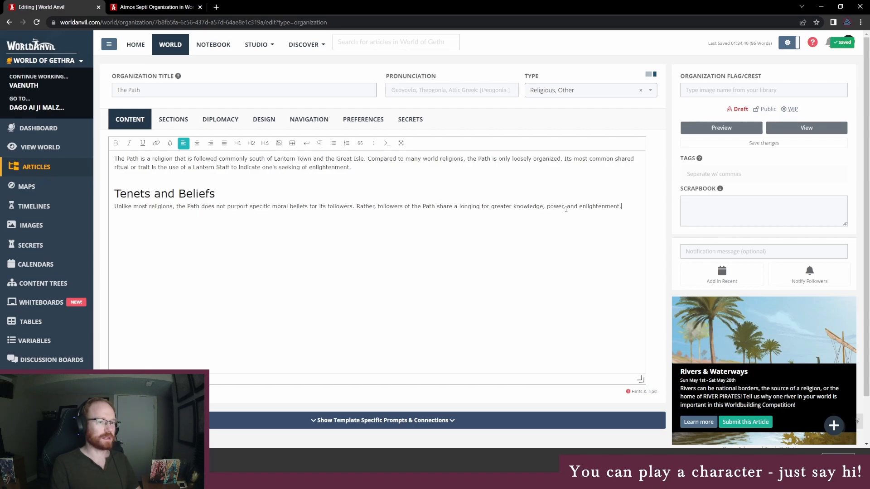
- Begin the next sentence with "Some see fit to pursue this in their day-to-day lives or through meditation, but"
{"action": "type", "text": "Some see t"}
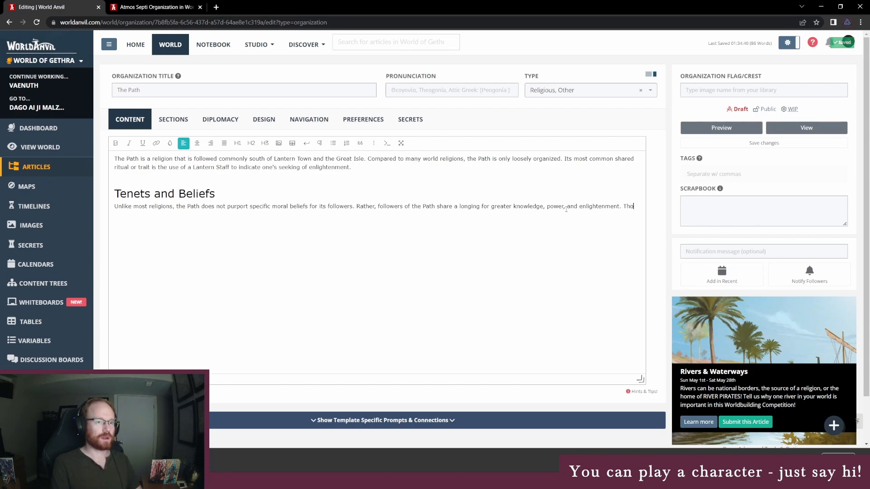
{"action": "type", "text": "o pursue this "}
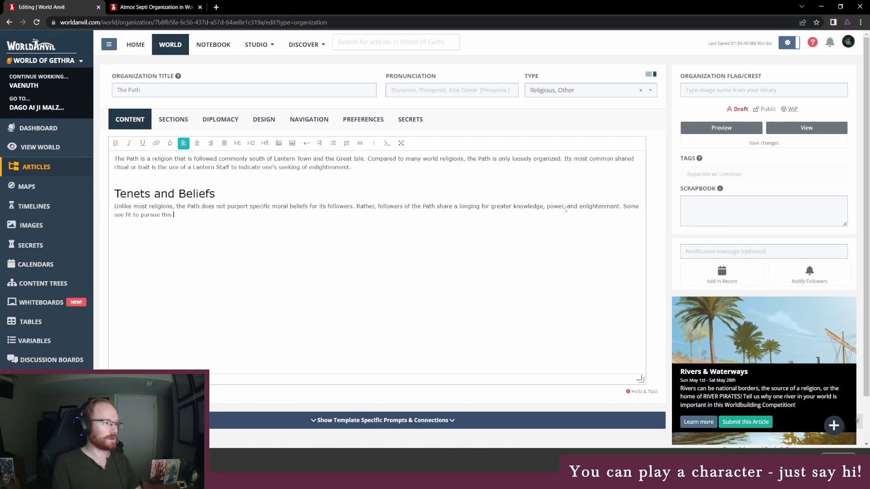
{"action": "type", "text": "in "}
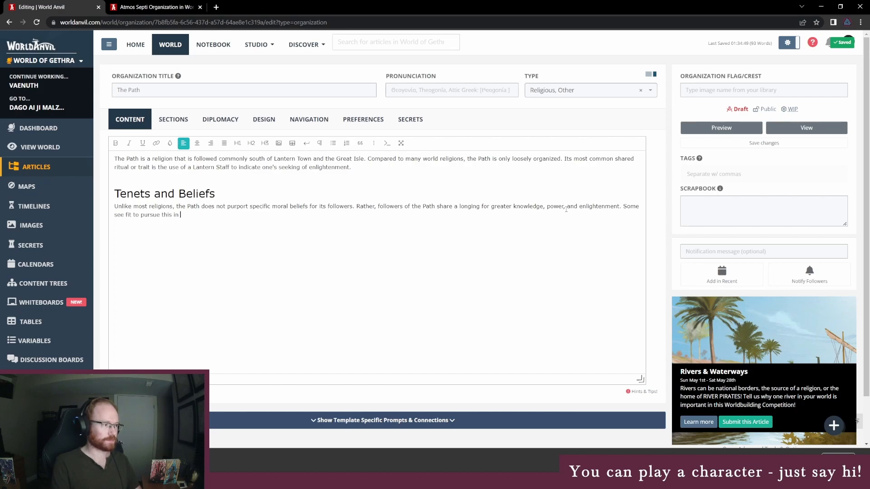
{"action": "type", "text": "their d"}
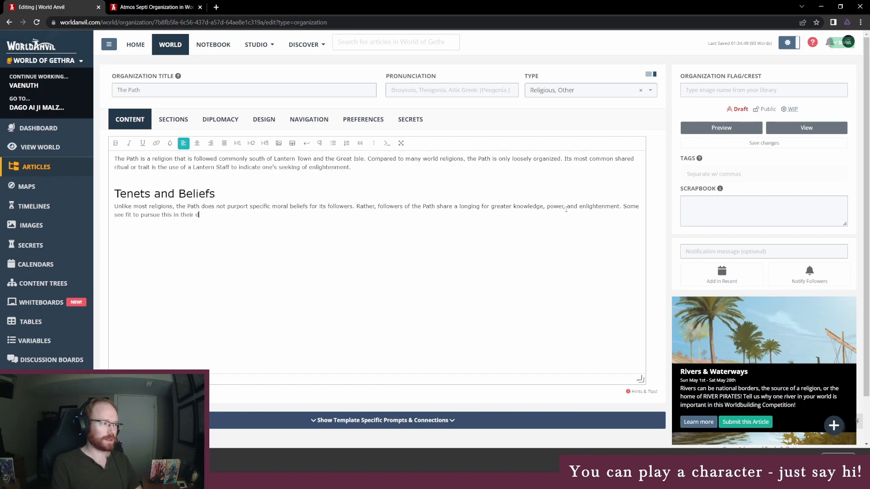
{"action": "type", "text": "ay-to-tay lives or thro"}
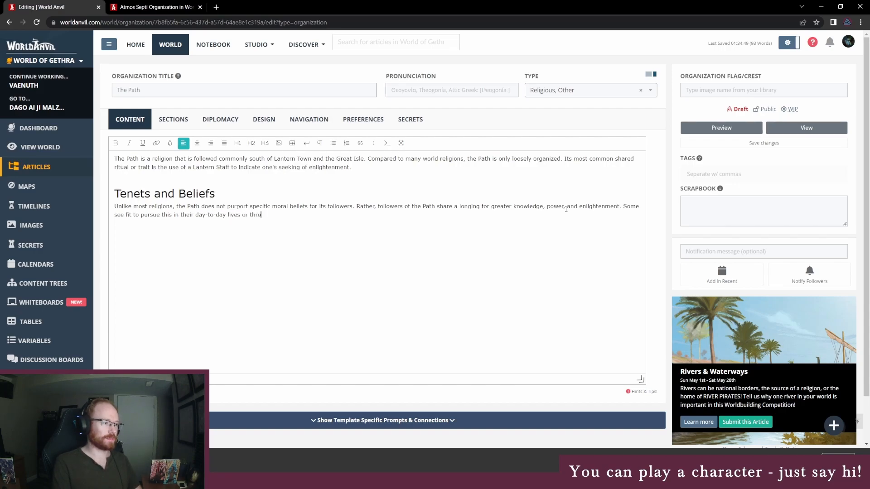
{"action": "type", "text": "ugh meditation, but "}
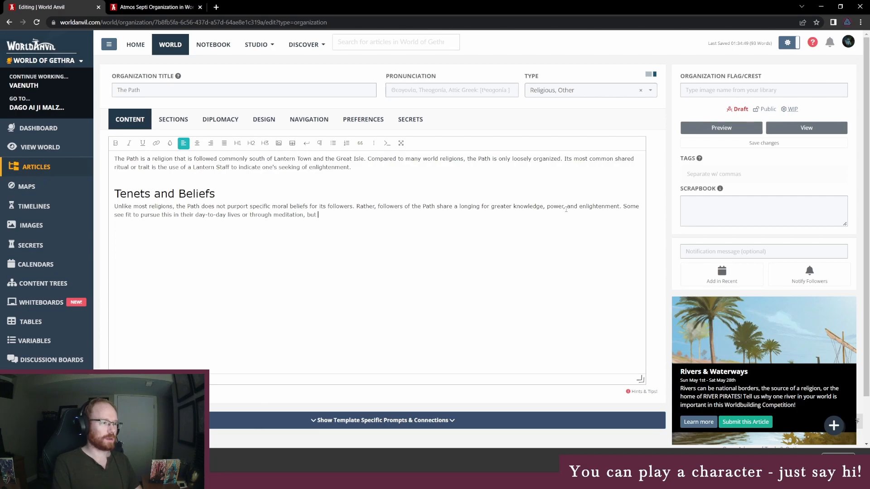
- Finish the sentence with "the most devout followers of the Path become Walkers of the Path, nomads who seek enlightenment above all."
{"action": "type", "text": "the most devout"}
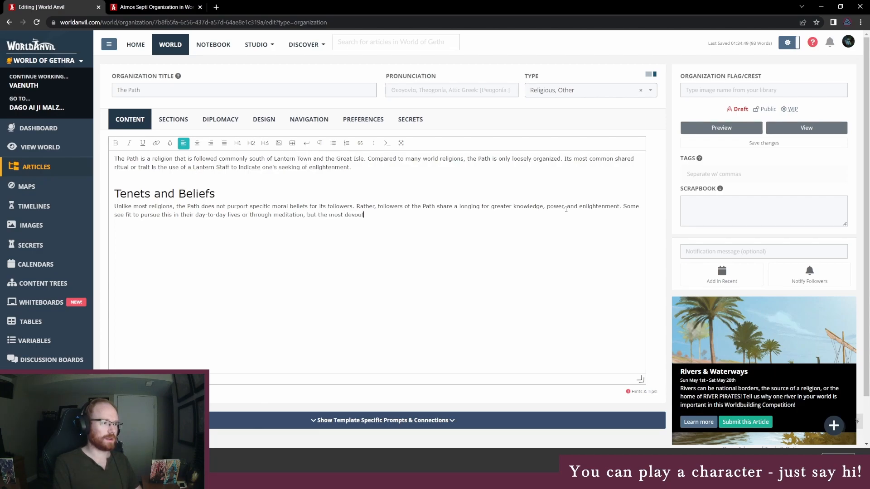
{"action": "type", "text": " followers of the path b"}
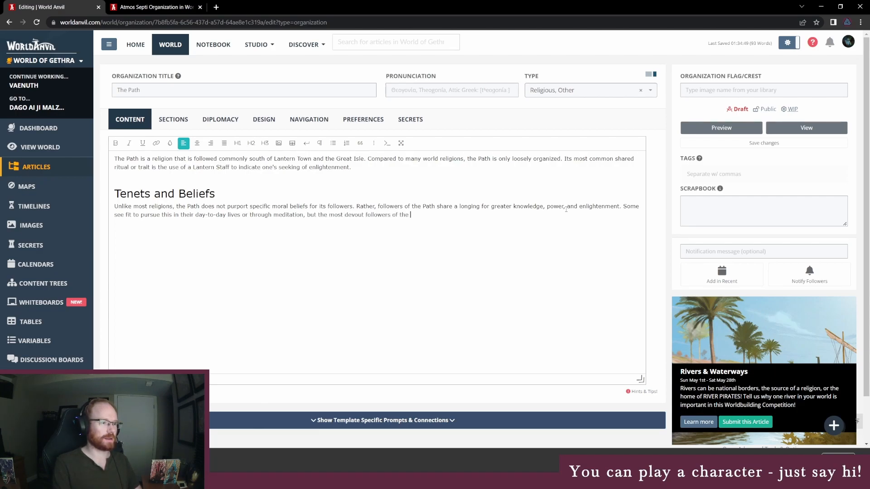
{"action": "key", "text": "BackSpace"}
{"action": "key", "text": "BackSpace"}
{"action": "key", "text": "BackSpace"}
{"action": "key", "text": "BackSpace"}
{"action": "key", "text": "BackSpace"}
{"action": "type", "text": "ath become Walkers"}
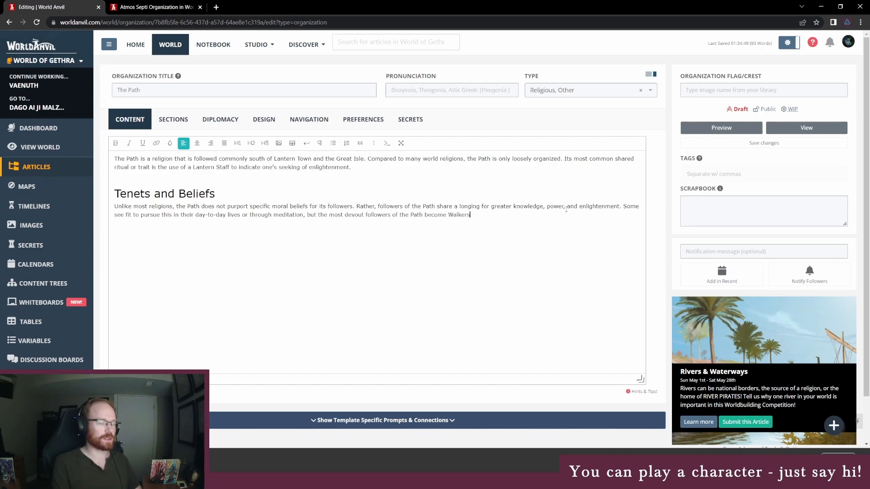
{"action": "type", "text": " of the Path"}
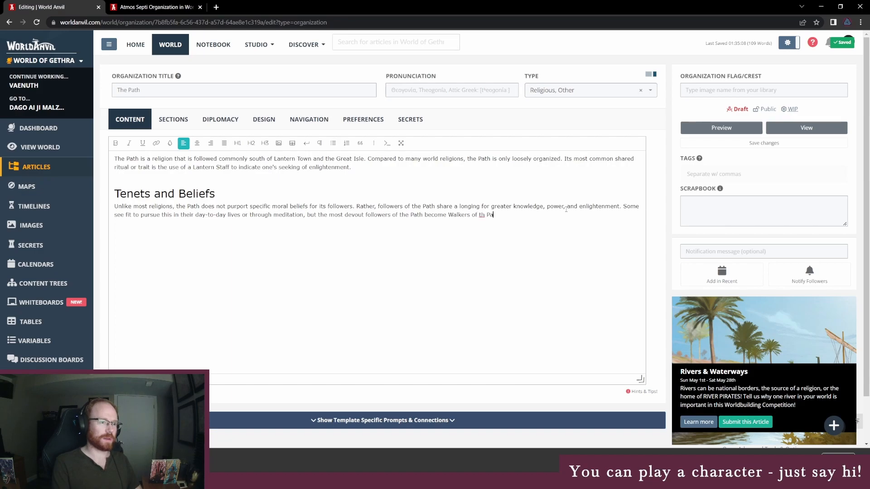
{"action": "type", "text": ", n"}
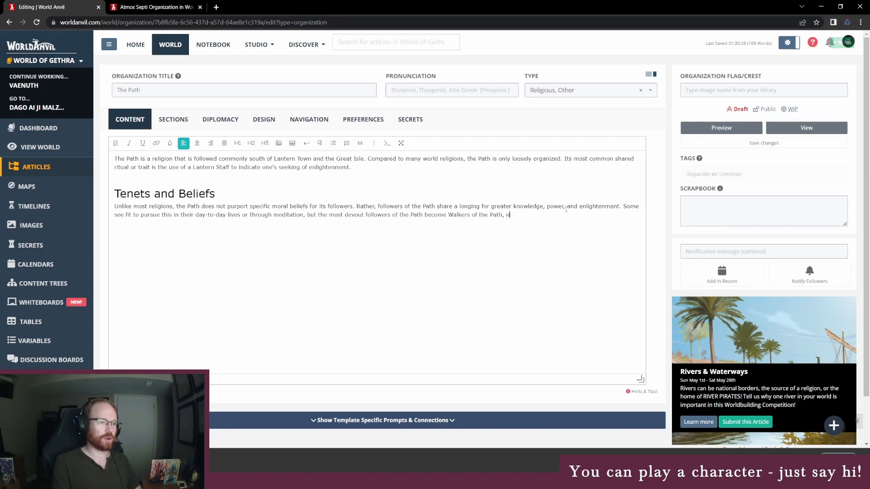
{"action": "type", "text": "omads who seek"}
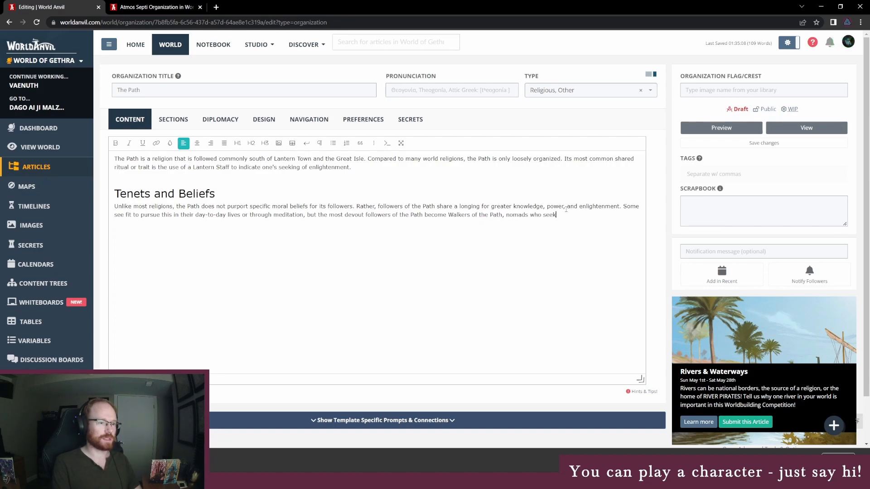
{"action": "type", "text": " enlightenment "}
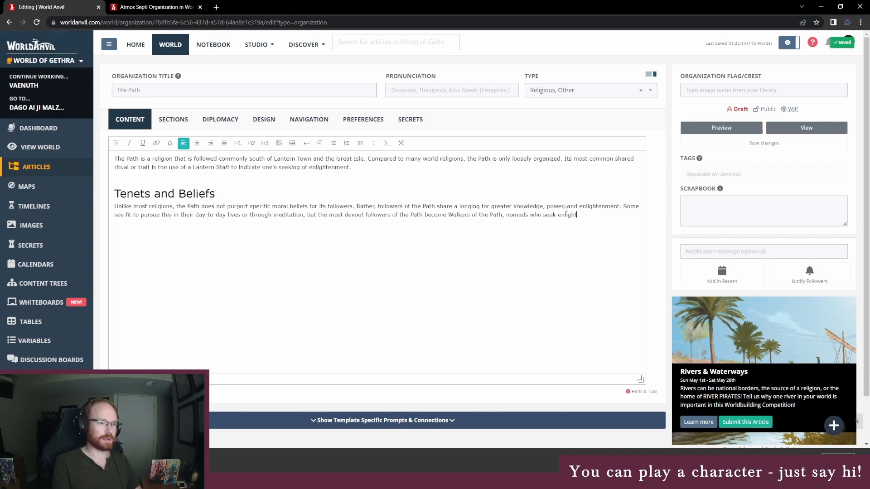
{"action": "type", "text": "above all."}
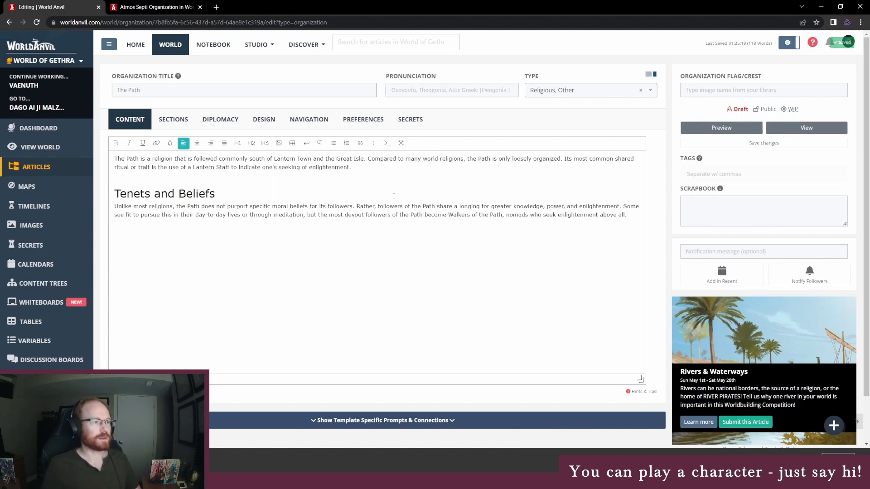
{"action": "key", "text": "Return"}
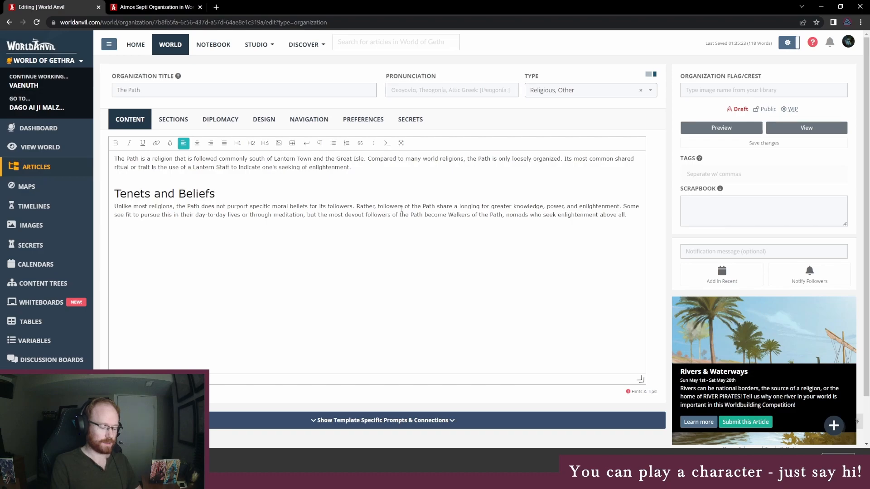
{"action": "type", "text": "Common bleief"}
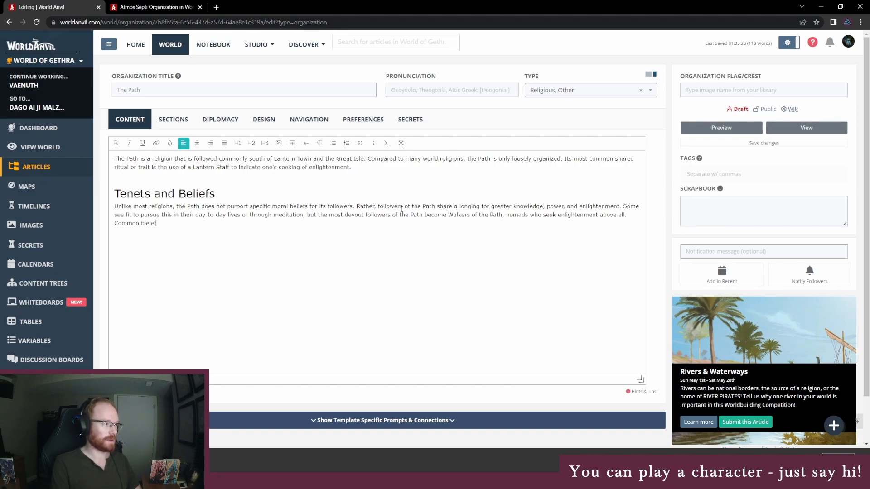
{"action": "type", "text": "lief"}
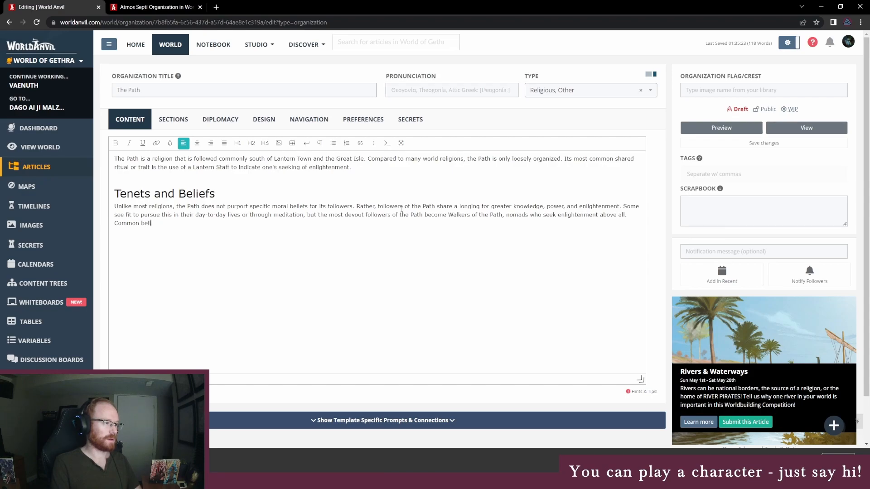
{"action": "key", "text": "BackSpace"}
{"action": "key", "text": "BackSpace"}
{"action": "key", "text": "BackSpace"}
{"action": "key", "text": "BackSpace"}
{"action": "key", "text": "BackSpace"}
{"action": "key", "text": "BackSpace"}
{"action": "key", "text": "shift+Home"}
- Start a new paragraph with "A common mythos held by followers of the Path is that all forces of nature were once mortal beings"
{"action": "type", "text": "A mmmon"}
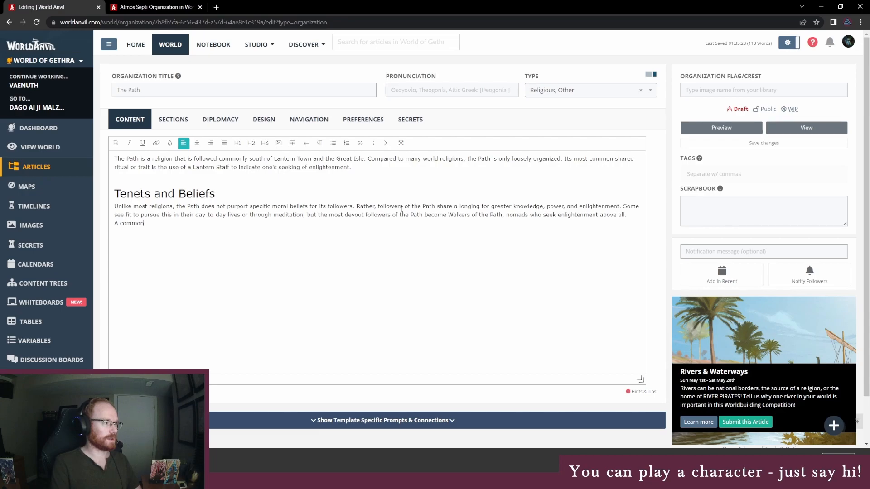
{"action": "type", "text": " mythos held by followers of the "}
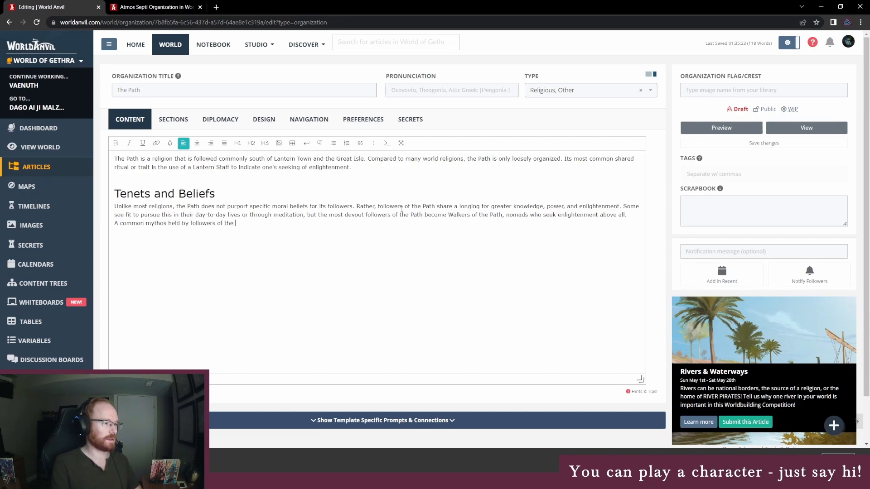
{"action": "type", "text": "Path is "}
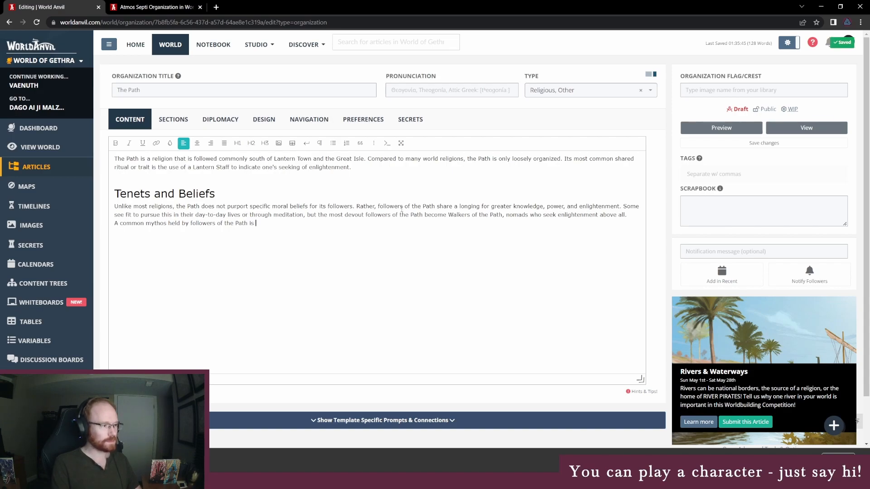
{"action": "type", "text": "that all forces of nature "}
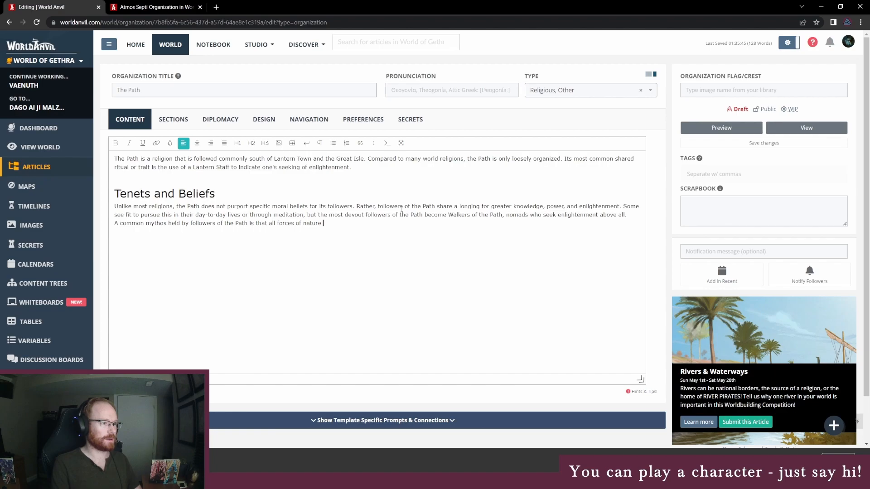
{"action": "type", "text": "were once mortal beings "}
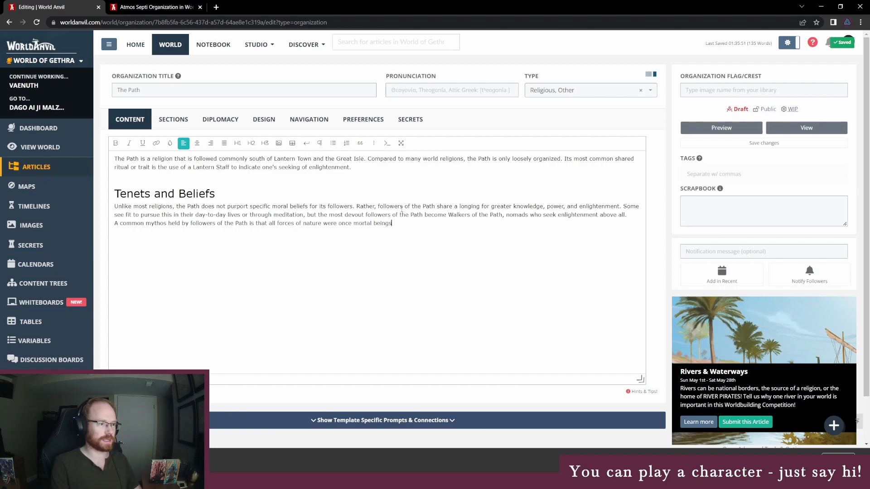
- Finish the sentence with "who found greater and greater enlightenment." and add "It is believed that the greater one's power, the less concerned that being is with"
{"action": "type", "text": "who foun"}
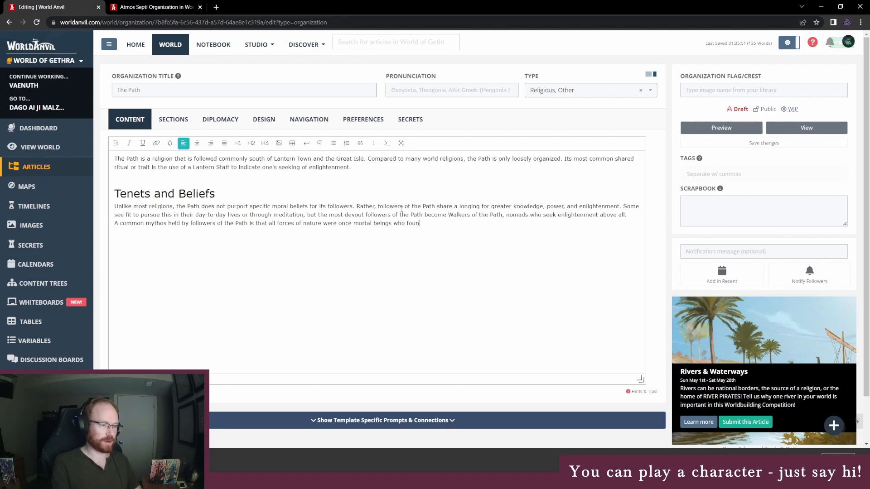
{"action": "type", "text": "d greater and grea"}
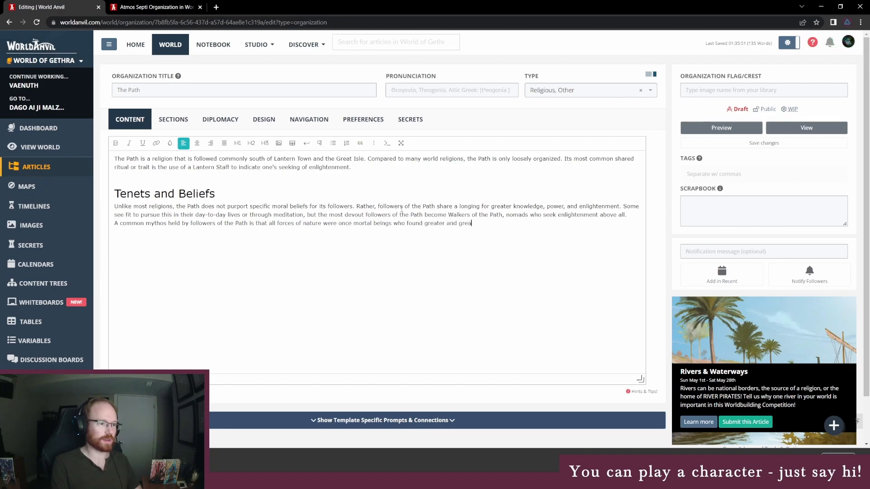
{"action": "type", "text": "ter engl"}
{"action": "type", "text": "li"}
{"action": "key", "text": "BackSpace"}
{"action": "key", "text": "BackSpace"}
{"action": "key", "text": "BackSpace"}
{"action": "type", "text": "lightenment. It is believed that the greater one's power, the less concerned that being is with"}
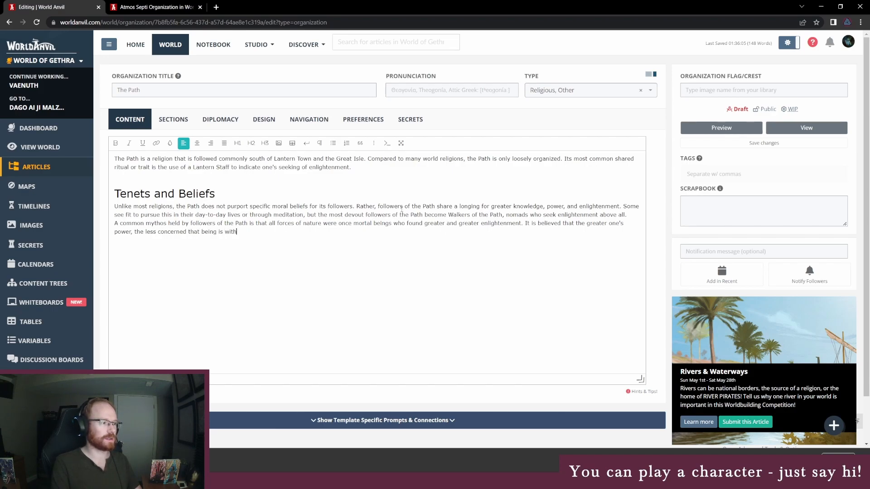
- End the sentence with the phrase "lesser powers" in quotation marks and begin the next sentence with "For"
{"action": "type", "text": " lesser"}
{"action": "key", "text": "BackSpace"}
{"action": "key", "text": "BackSpace"}
{"action": "key", "text": "BackSpace"}
{"action": "type", "text": "lesser po"}
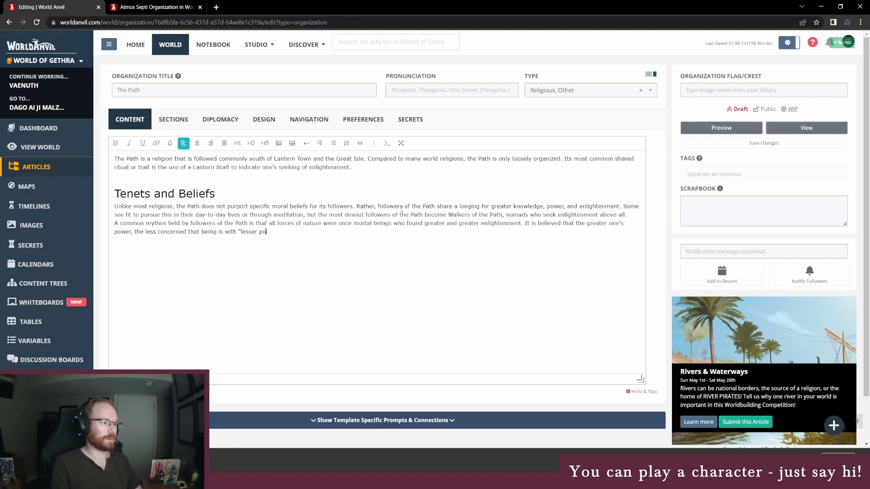
{"action": "type", "text": "wers\". For "}
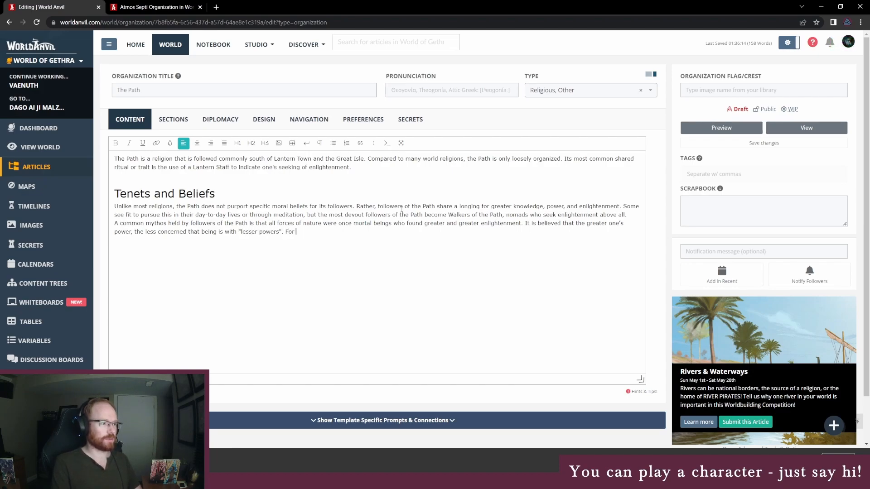
- Continue with "this reason, it is believed that the creator of the world is a passive entity living within the physical mass of the planet, uncaring and"
{"action": "type", "text": "this reason, it is bel"}
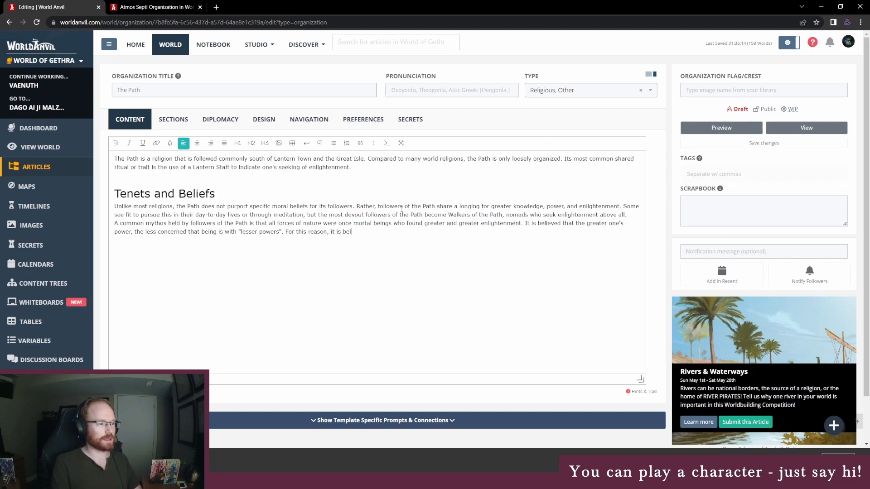
{"action": "type", "text": "ieved that the cr"}
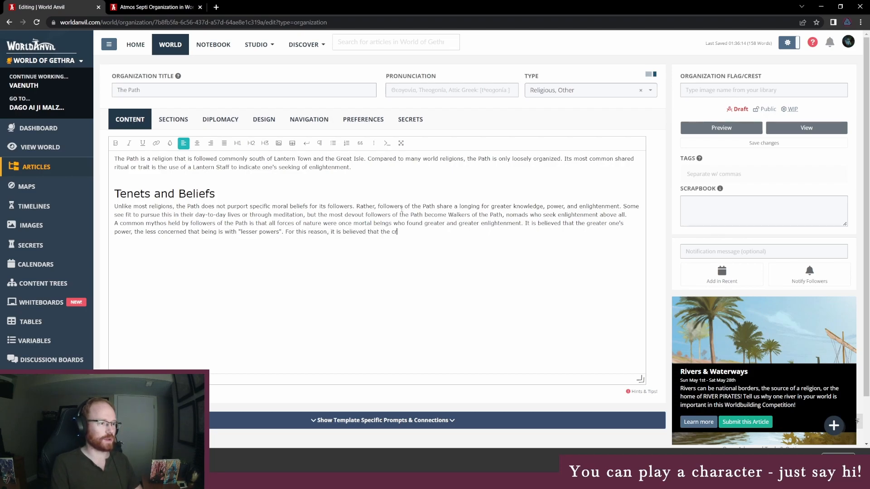
{"action": "type", "text": "eator of the world"}
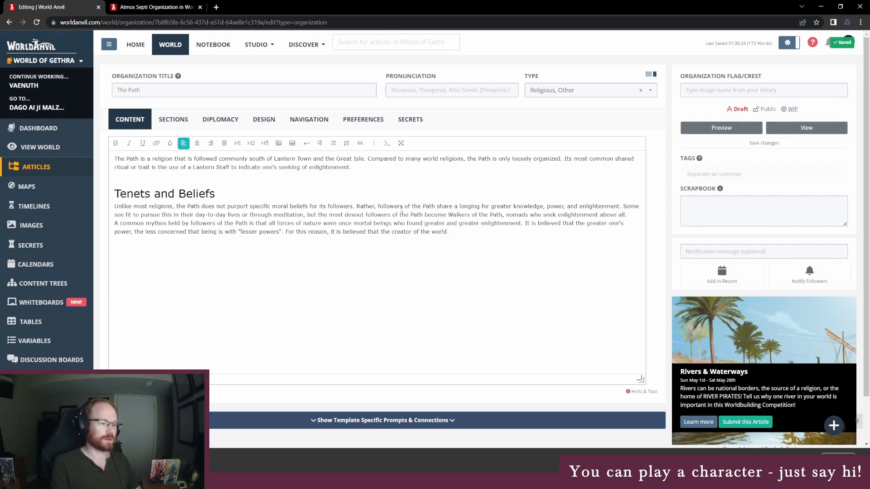
{"action": "type", "text": " is a passive entity"}
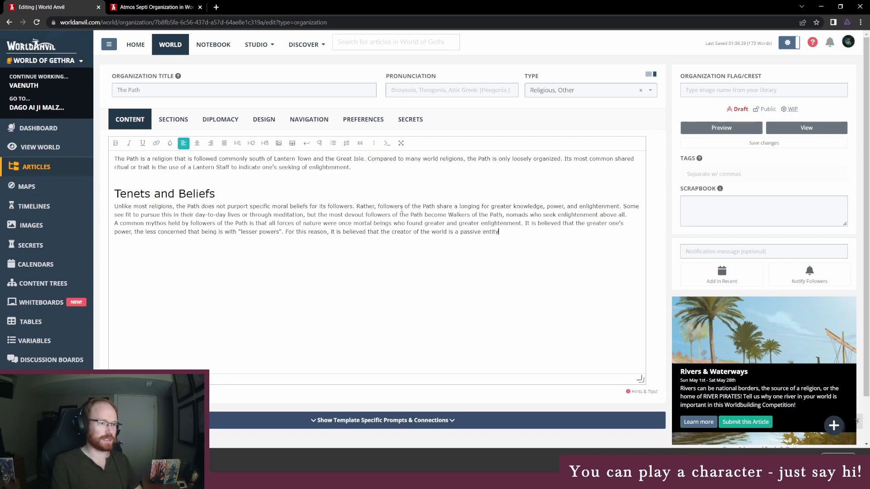
{"action": "type", "text": " living within "}
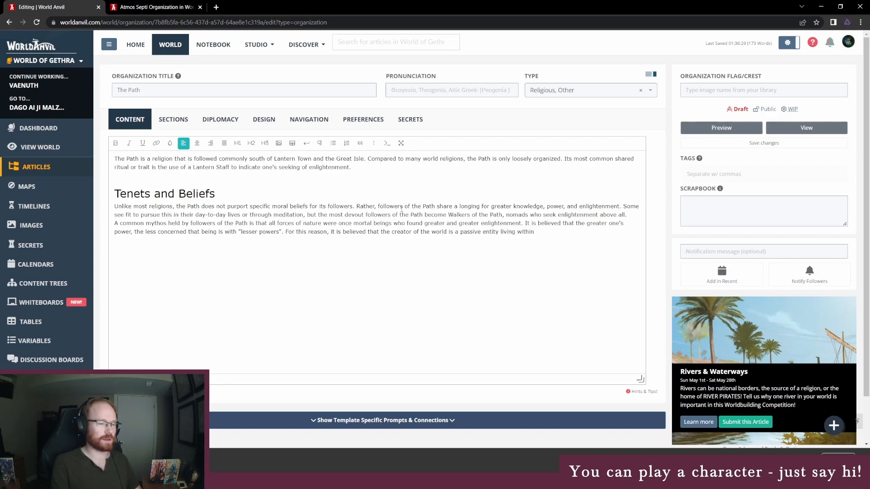
{"action": "type", "text": "the physical"}
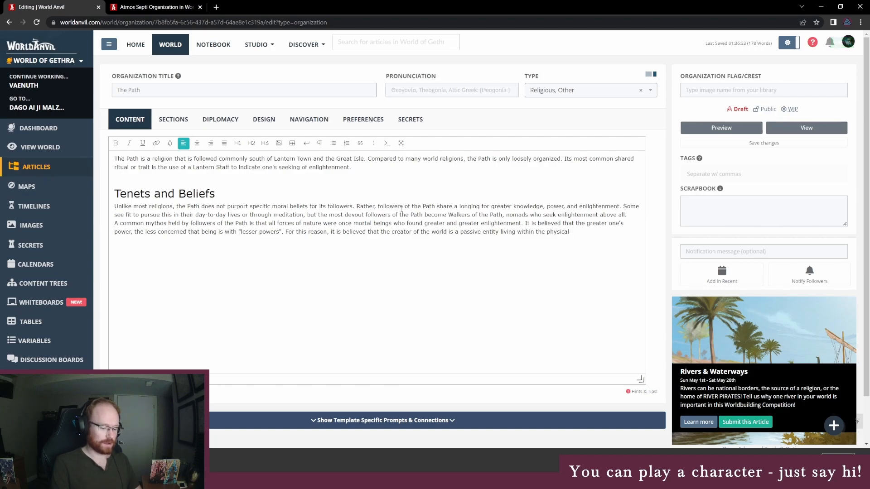
{"action": "type", "text": " mass of the planet"}
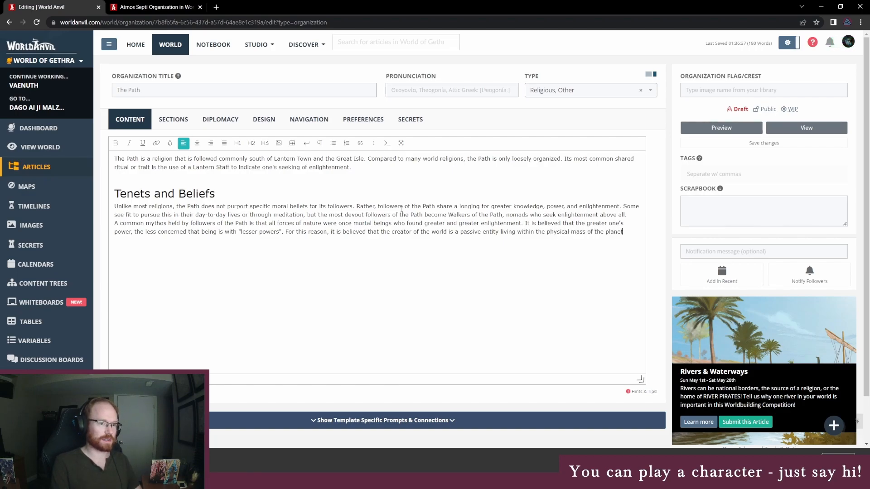
{"action": "type", "text": ", uncaring and"}
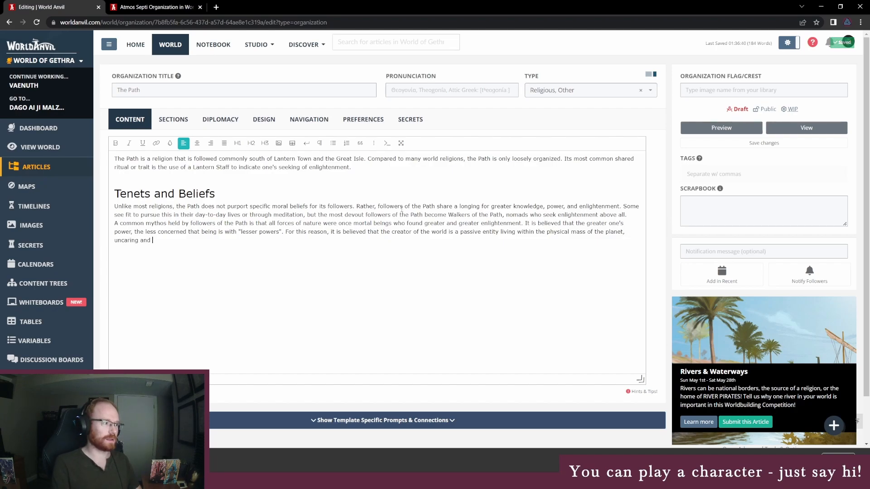
- Try describing the creator as "unintervening" and reword it as "non-intervening"
{"action": "type", "text": " unintervene"}
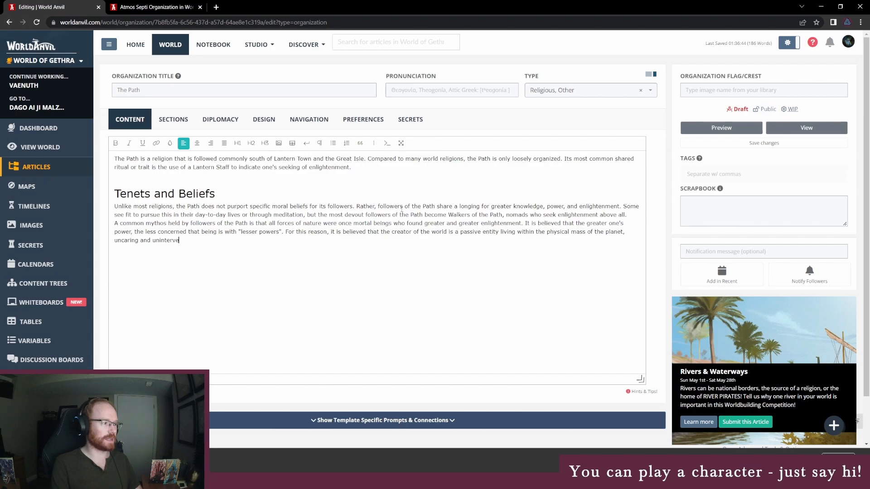
{"action": "type", "text": "ing"}
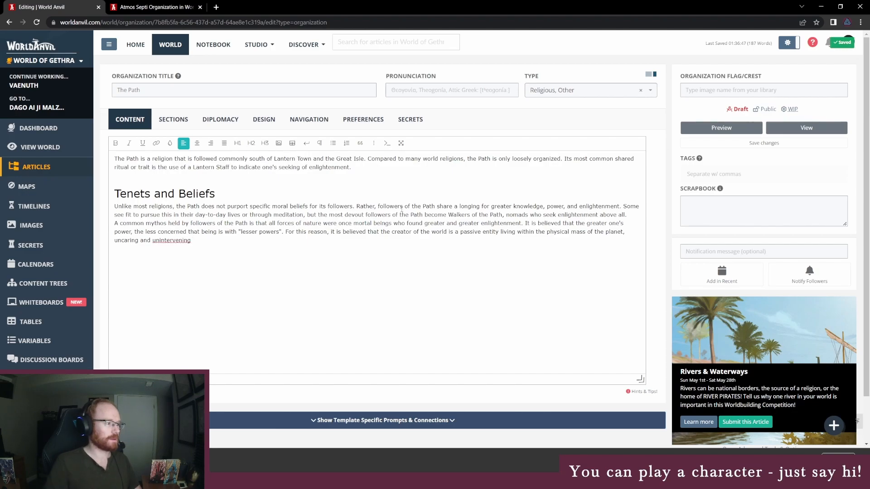
{"action": "right_click", "coordinate": [183, 240]}
{"action": "left_click", "coordinate": [204, 247]}
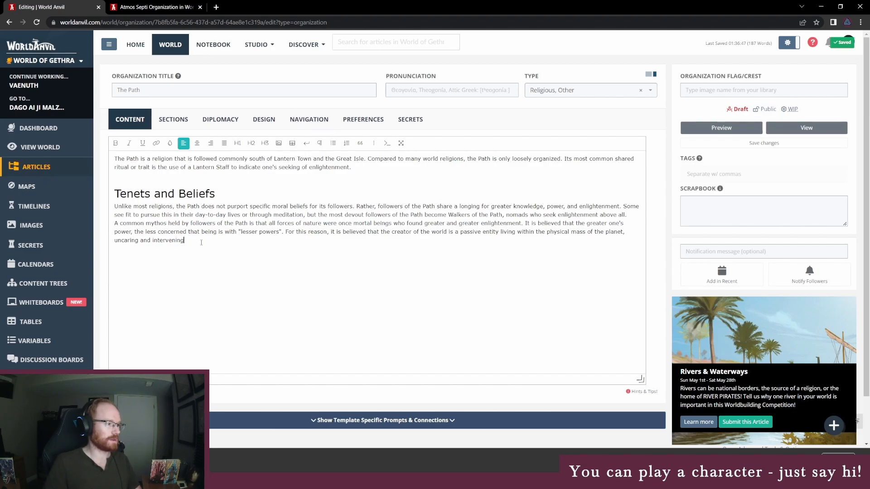
{"action": "left_click", "coordinate": [152, 240]}
{"action": "type", "text": "non-"}
{"action": "key", "text": "BackSpace"}
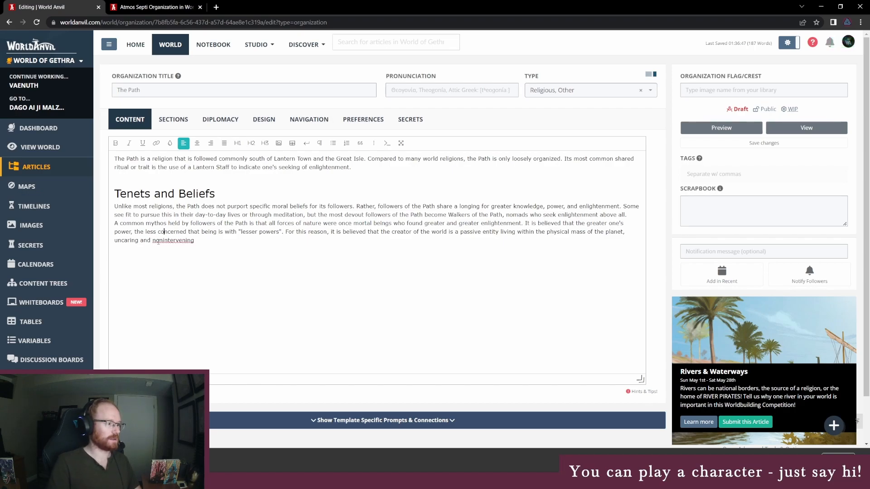
{"action": "type", "text": "-"}
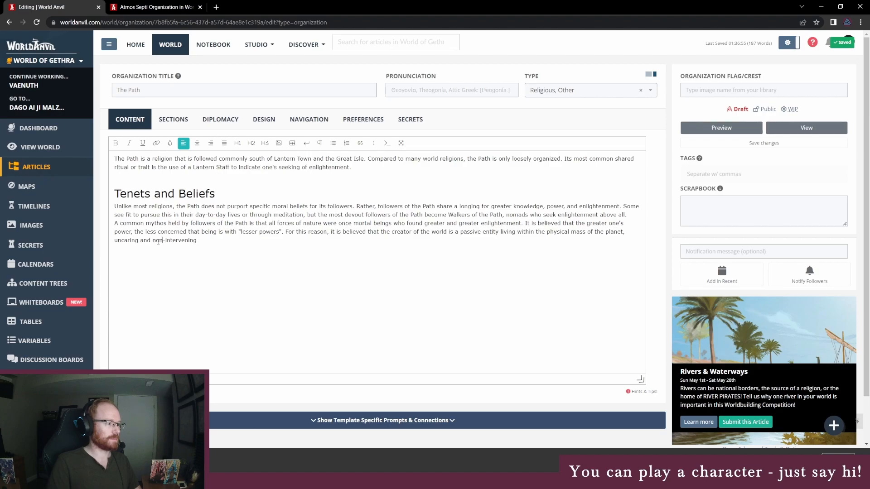
- Replace "non-intervening" with "unwilling to intervene in the affairs of lesser beings."
{"action": "key", "text": "shift+End"}
{"action": "type", "text": "unwillin"}
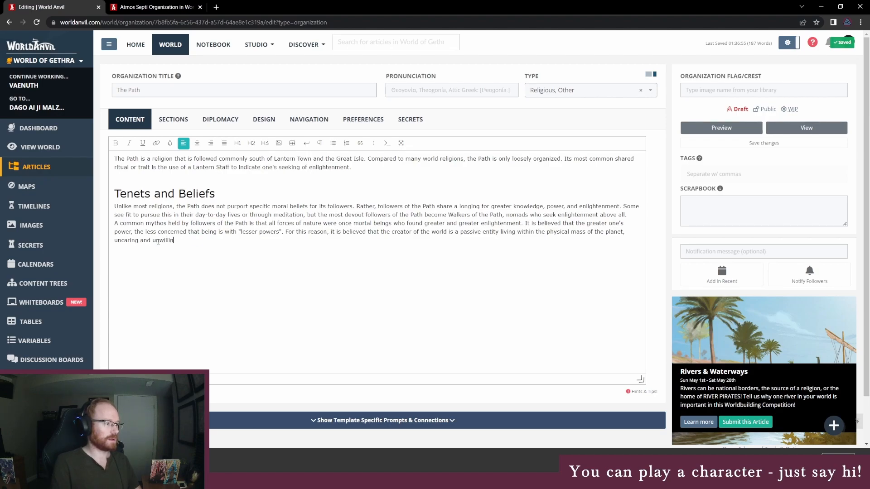
{"action": "type", "text": "g to intervene"}
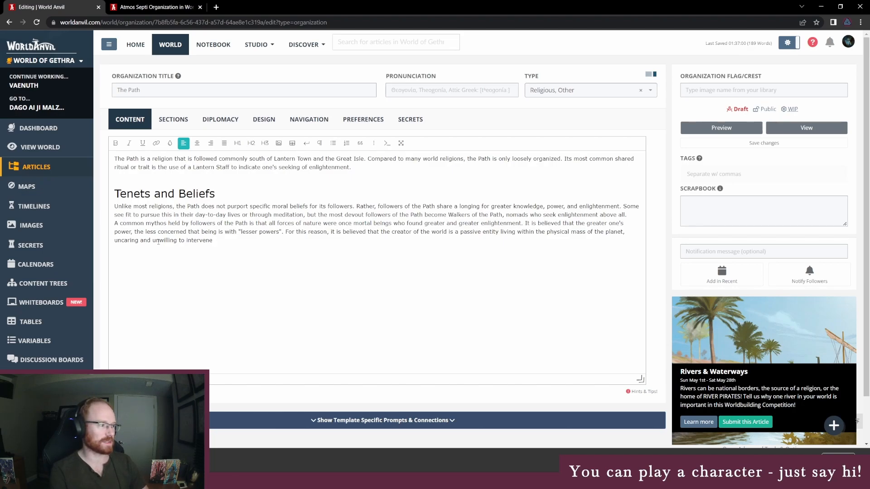
{"action": "type", "text": "in the affairs of lesser beings. At a"}
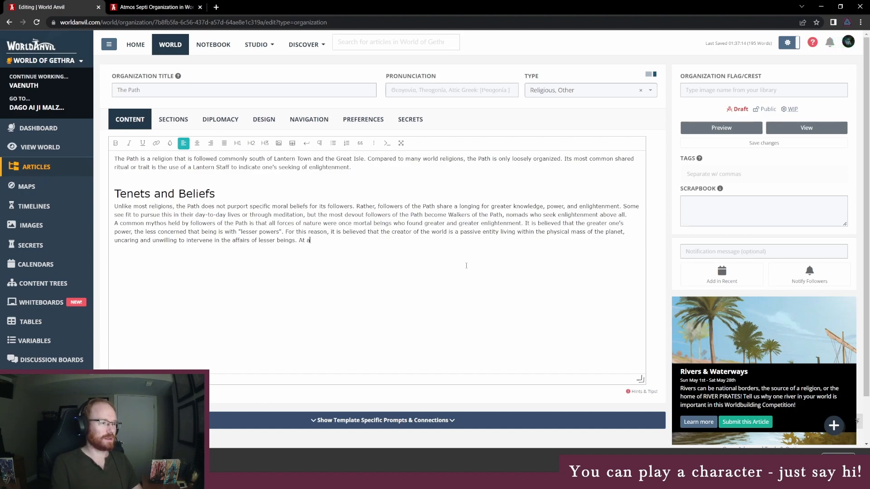
{"action": "key", "text": "BackSpace"}
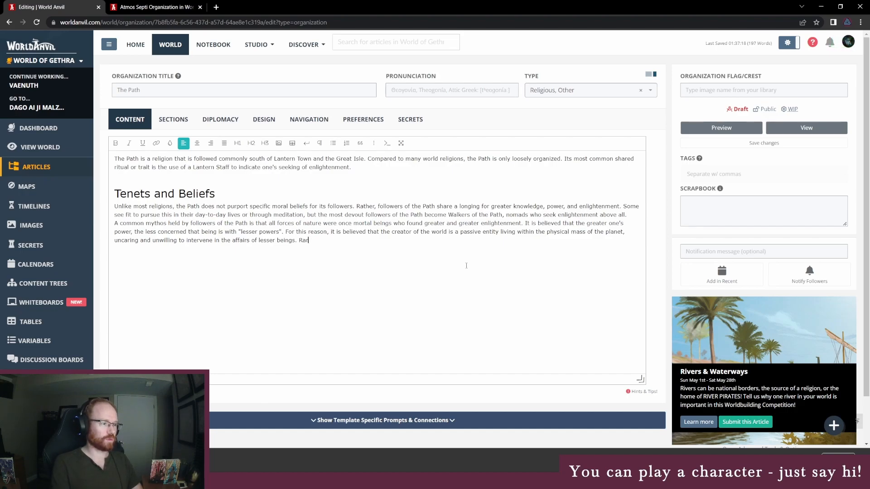
- Add "Rarely, does this mindset result in regular followers of the Path being neglectful of those they deem lesser, though this does happen."
{"action": "type", "text": "indse"}
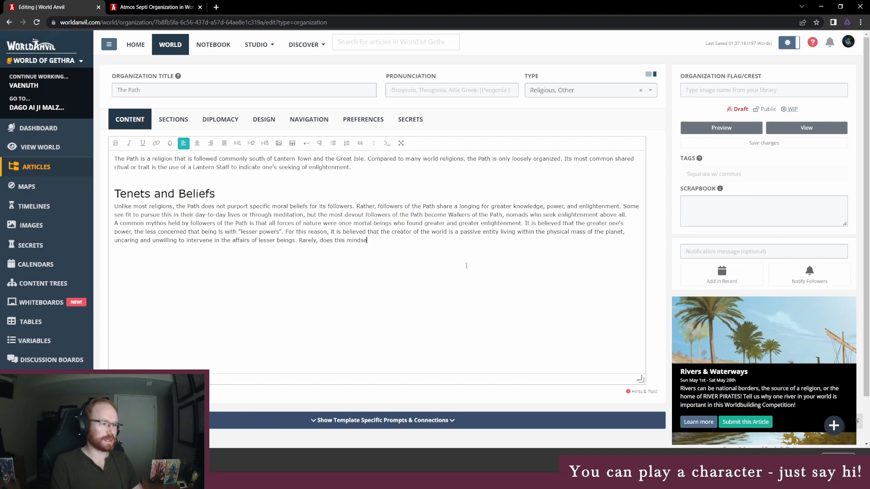
{"action": "type", "text": "t result in "}
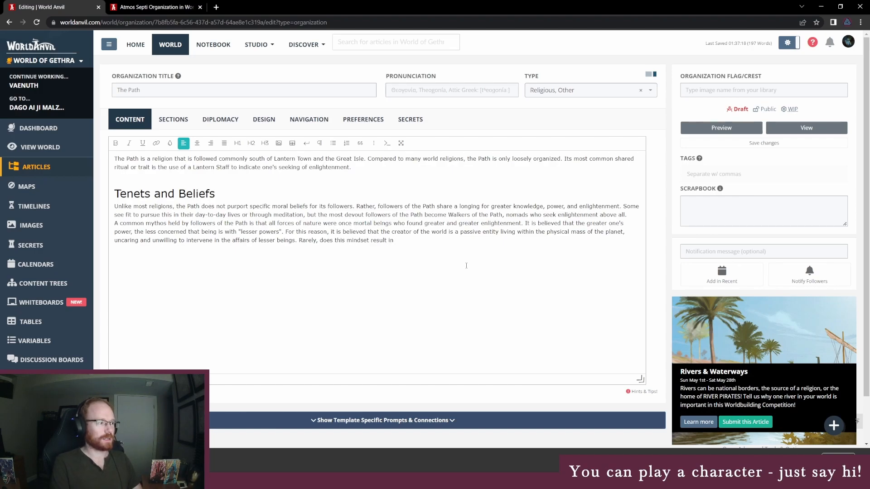
{"action": "type", "text": "regular followers of the Path being negl"}
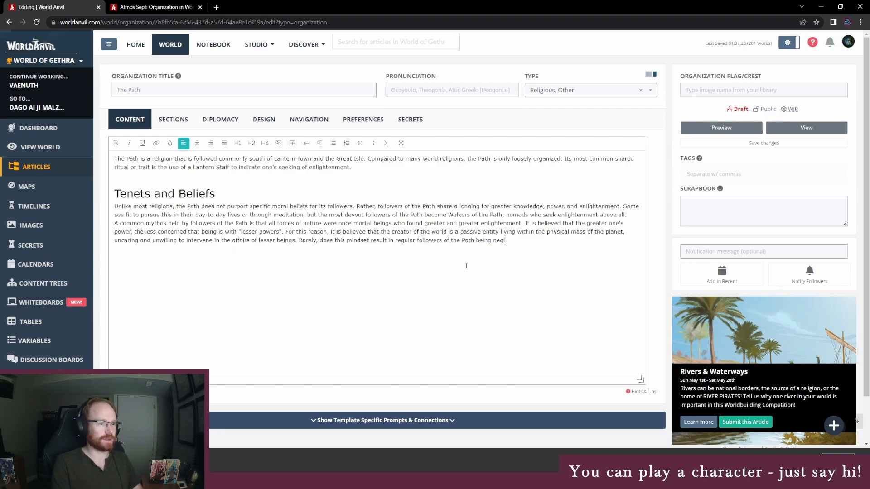
{"action": "type", "text": "ectful of tho"}
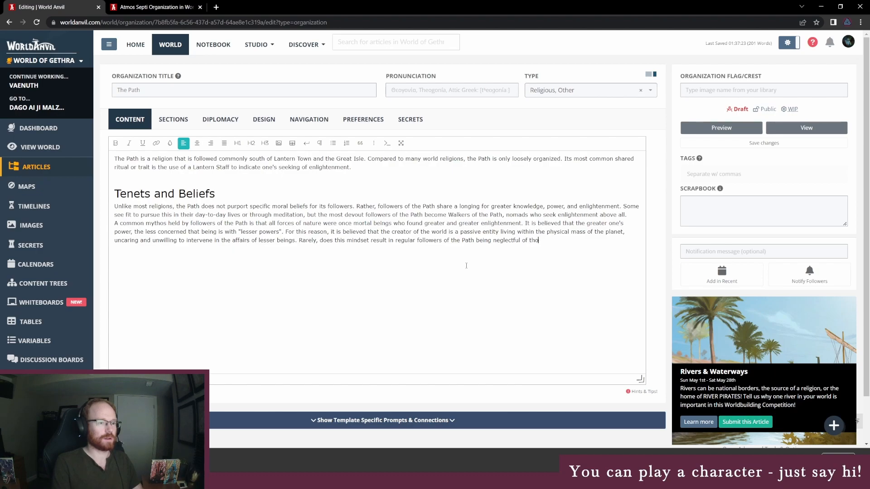
{"action": "type", "text": "se they deem lesser, though this does happen."}
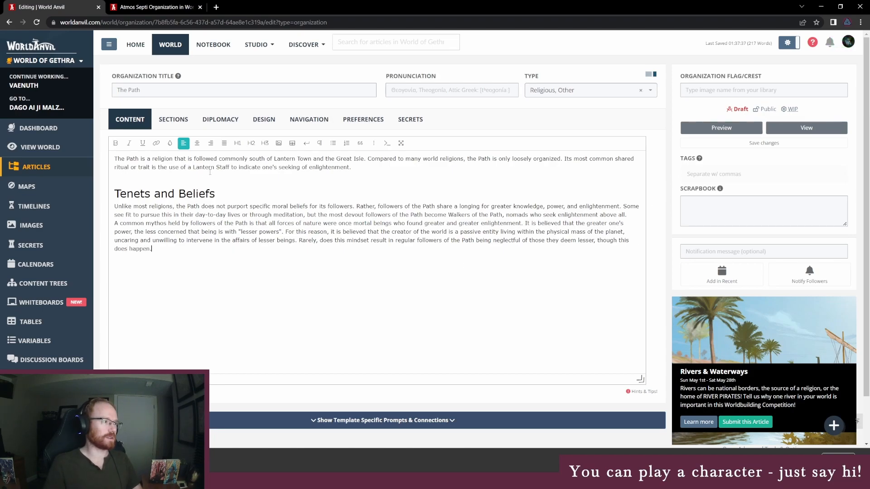
- Change The Path article's status from draft to published and save it
{"action": "left_click", "coordinate": [740, 109]}
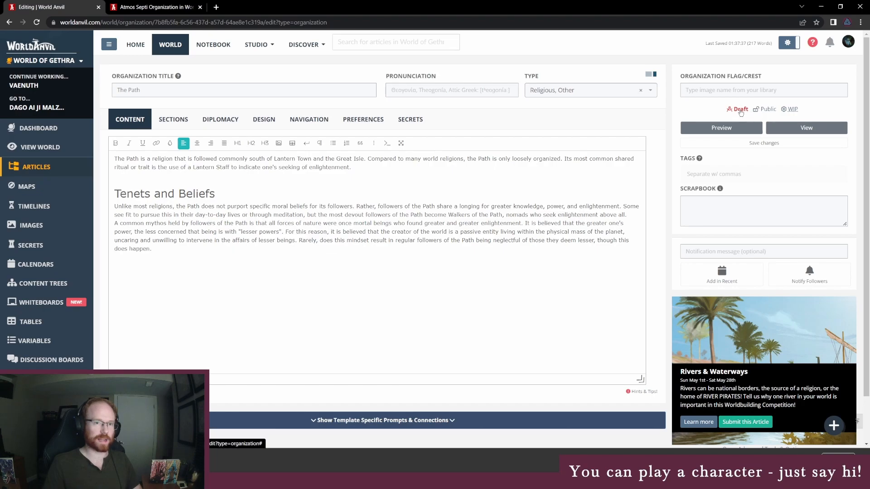
{"action": "left_click", "coordinate": [753, 144]}
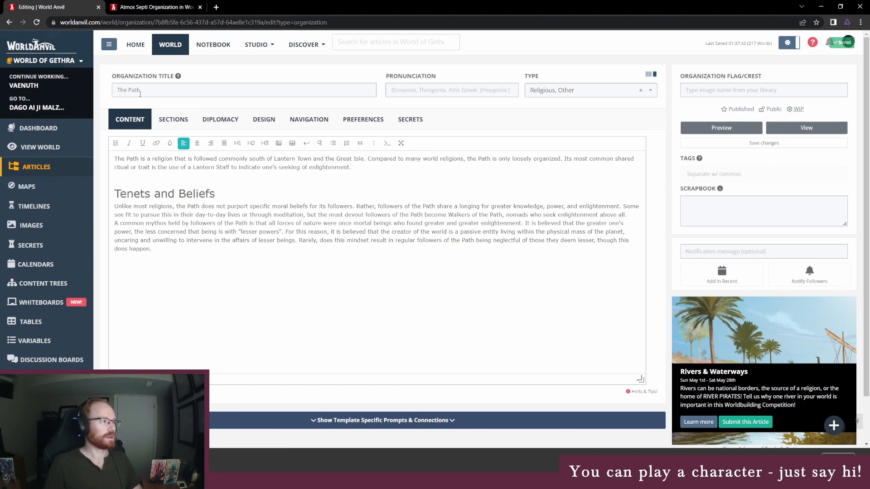
- Replace the word "Path" in the Aralim article's Appearance text with a copied mention link to The Path article
{"action": "left_click", "coordinate": [62, 167]}
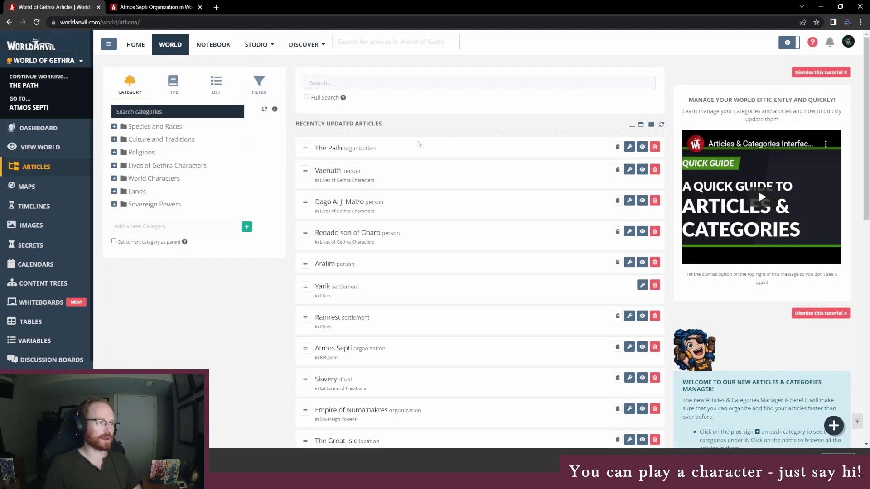
{"action": "left_click", "coordinate": [617, 147]}
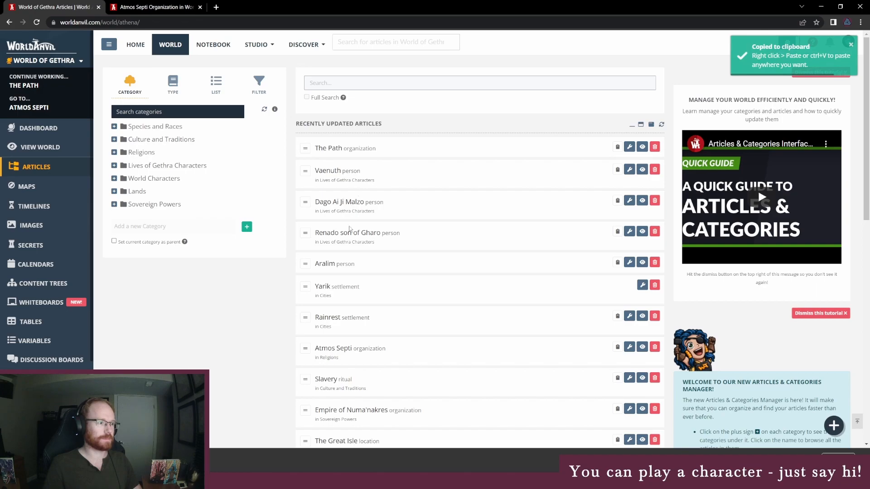
{"action": "left_click", "coordinate": [342, 265]}
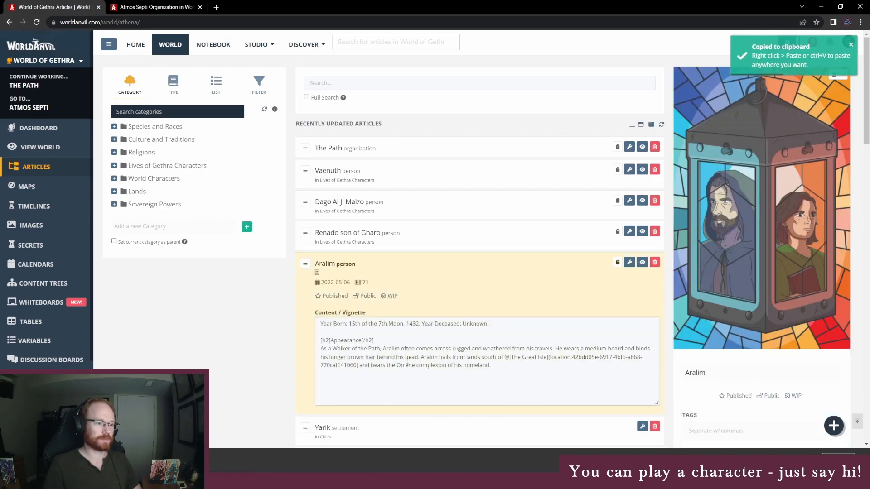
{"action": "double_click", "coordinate": [373, 349]}
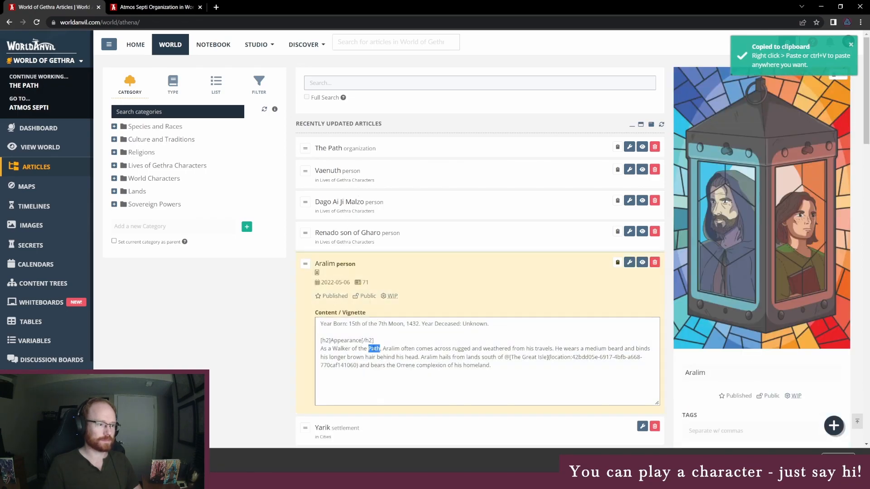
{"action": "key", "text": "ctrl+v"}
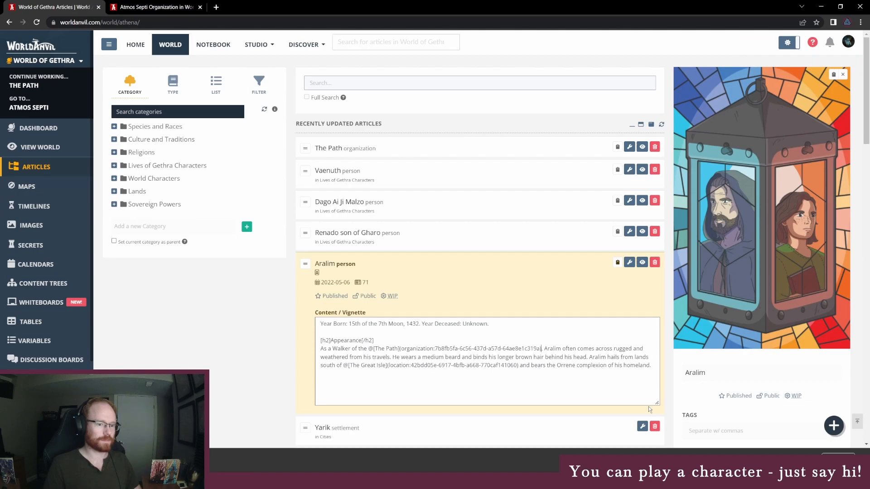
- View the Aralim article and follow its link to The Path article to review its introduction
{"action": "left_click", "coordinate": [646, 266]}
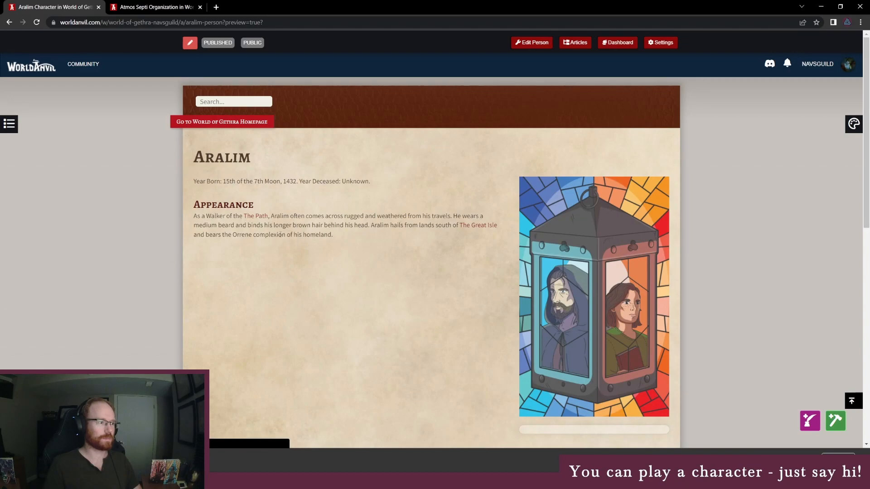
{"action": "left_click", "coordinate": [255, 216]}
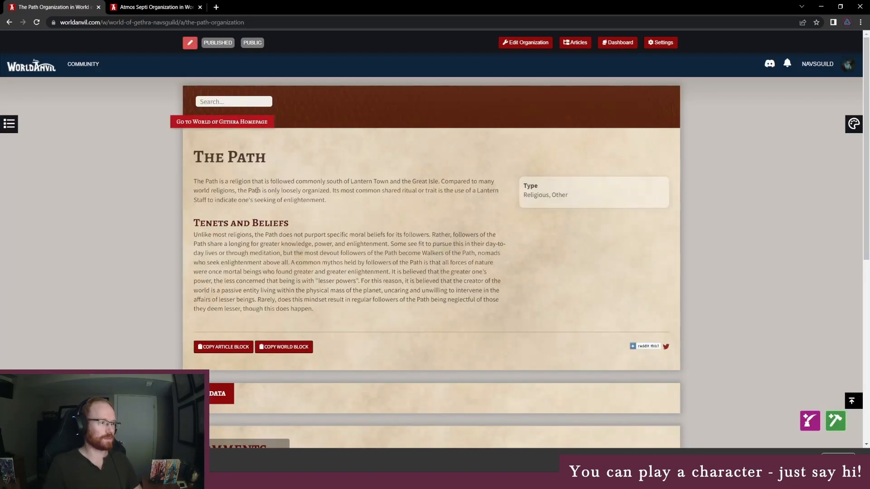
{"action": "left_click_drag", "start_coordinate": [439, 181], "coordinate": [411, 181]}
{"action": "left_click", "coordinate": [339, 181]}
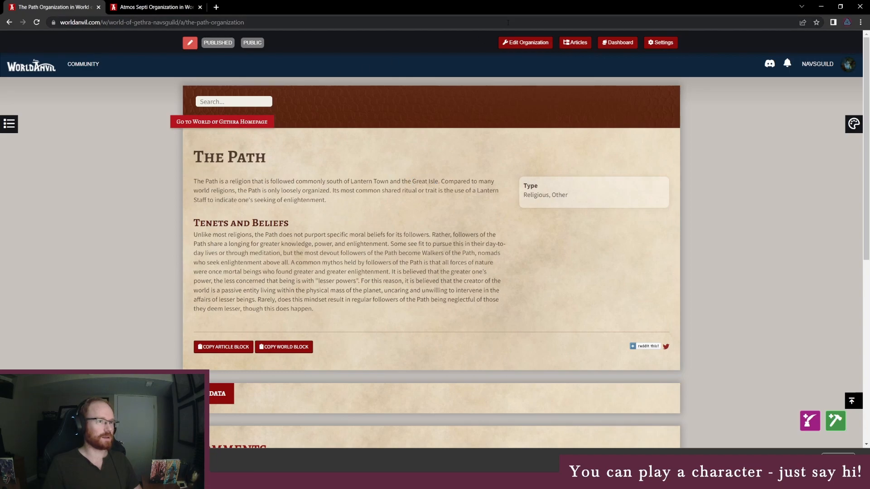
- Edit The Path article's introduction, replacing "Great Isle" with a copied mention link to The Great Isle article
{"action": "left_click", "coordinate": [526, 43]}
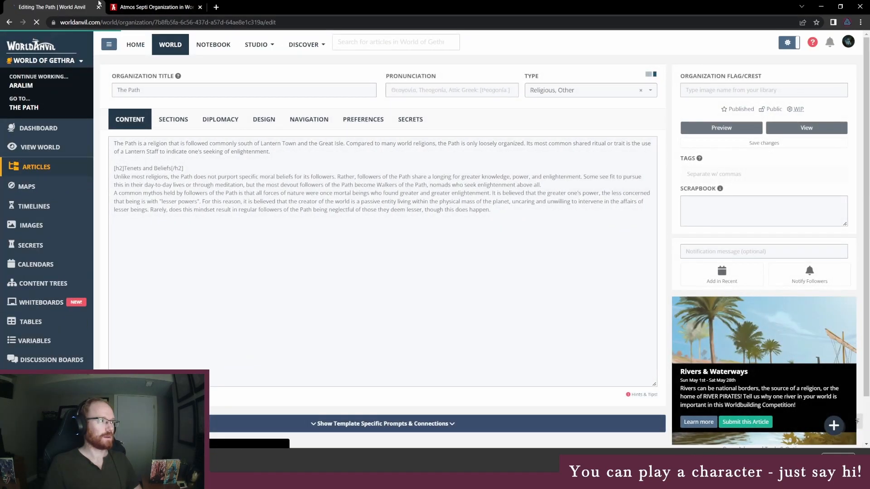
{"action": "left_click", "coordinate": [115, 7]}
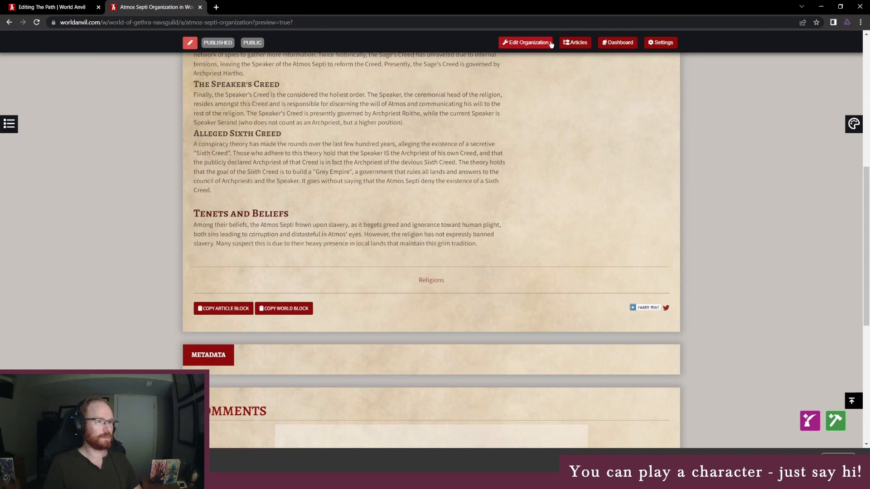
{"action": "left_click", "coordinate": [575, 42]}
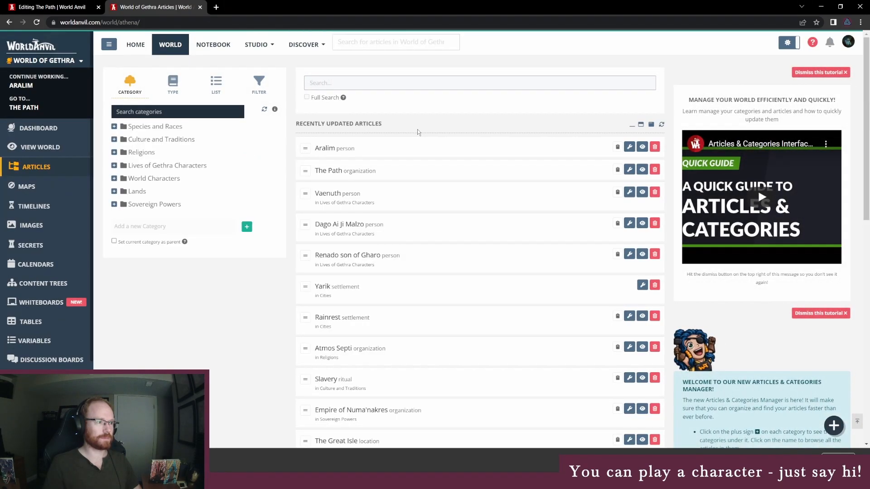
{"action": "scroll", "coordinate": [353, 385], "scroll_direction": "down", "scroll_amount": 1}
{"action": "left_click", "coordinate": [617, 397]}
{"action": "left_click", "coordinate": [57, 7]}
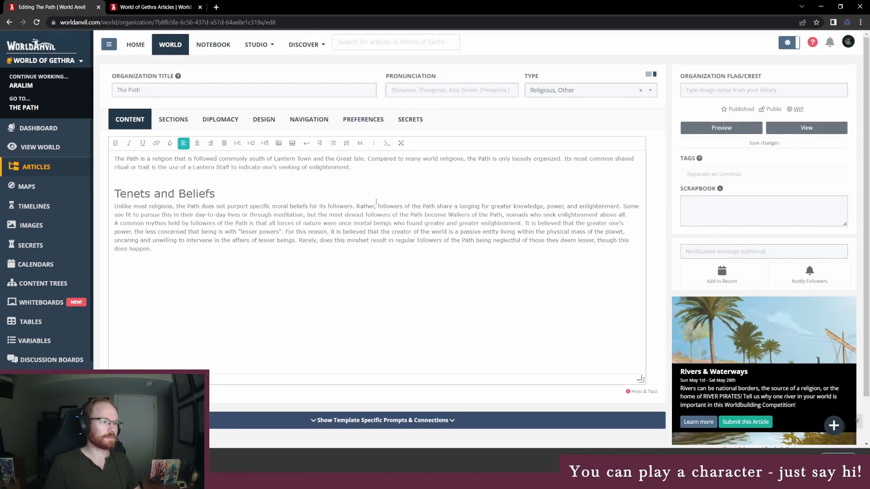
{"action": "left_click_drag", "start_coordinate": [336, 159], "coordinate": [364, 159]}
{"action": "key", "text": "ctrl+v"}
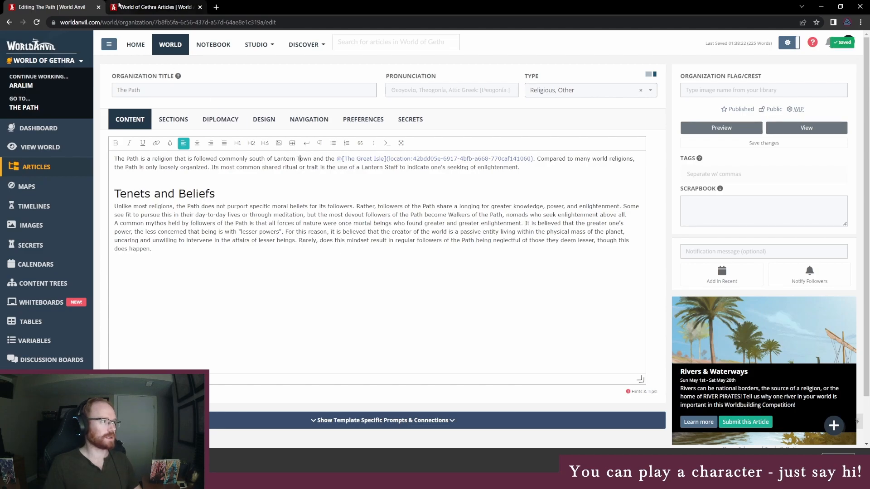
- Open The Known World of Gethra map for editing and place the new marker at Lantern Town, southwest of the Great Isle
{"action": "left_click", "coordinate": [149, 7]}
{"action": "left_click", "coordinate": [43, 185]}
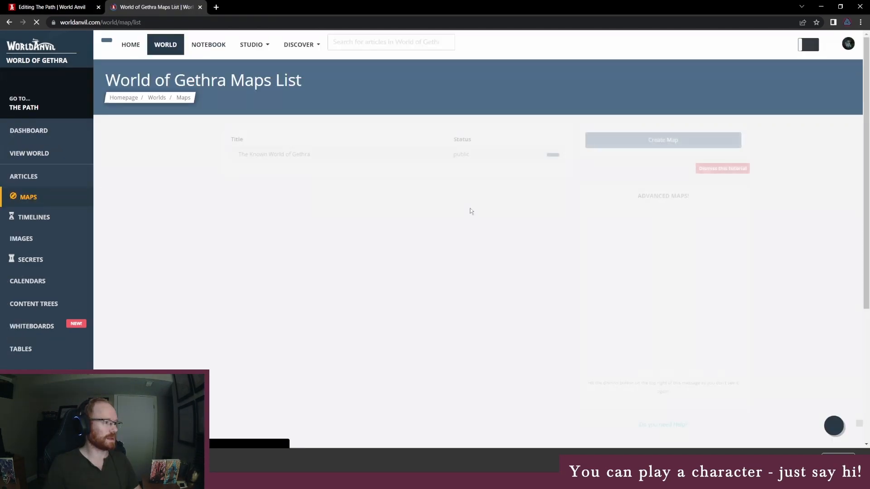
{"action": "left_click", "coordinate": [535, 176]}
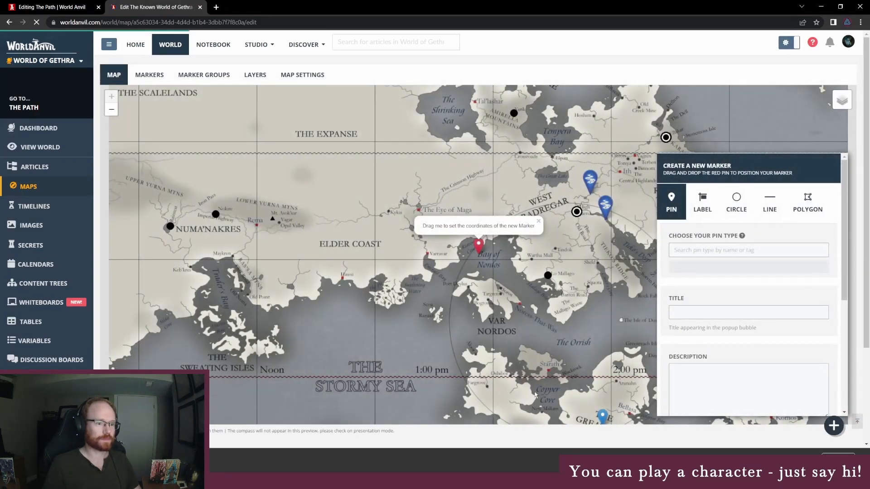
{"action": "left_click_drag", "start_coordinate": [535, 395], "coordinate": [470, 308]}
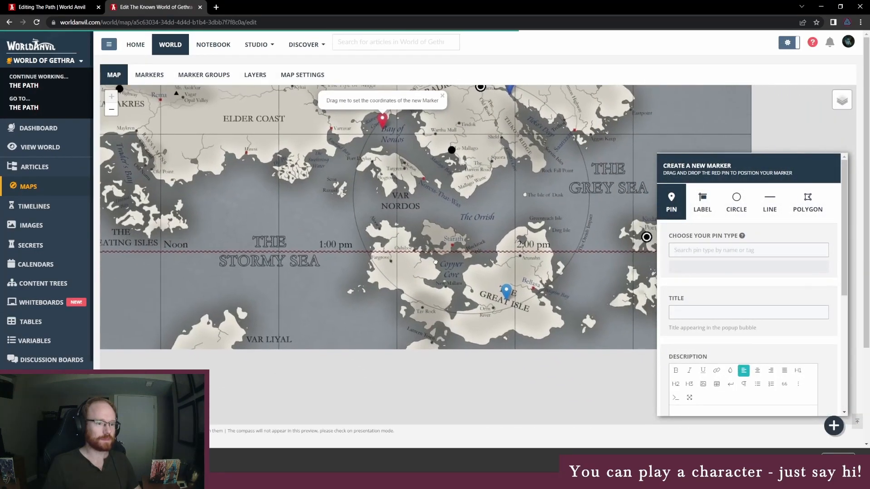
{"action": "mouse_move", "coordinate": [381, 119]}
{"action": "left_mouse_down"}
{"action": "mouse_move", "coordinate": [433, 325]}
{"action": "mouse_move", "coordinate": [428, 333]}
{"action": "left_mouse_up"}
- Give the new marker the town pin found by searching "town" and title it "Lantern Town"
{"action": "left_click", "coordinate": [723, 250]}
{"action": "type", "text": "town"}
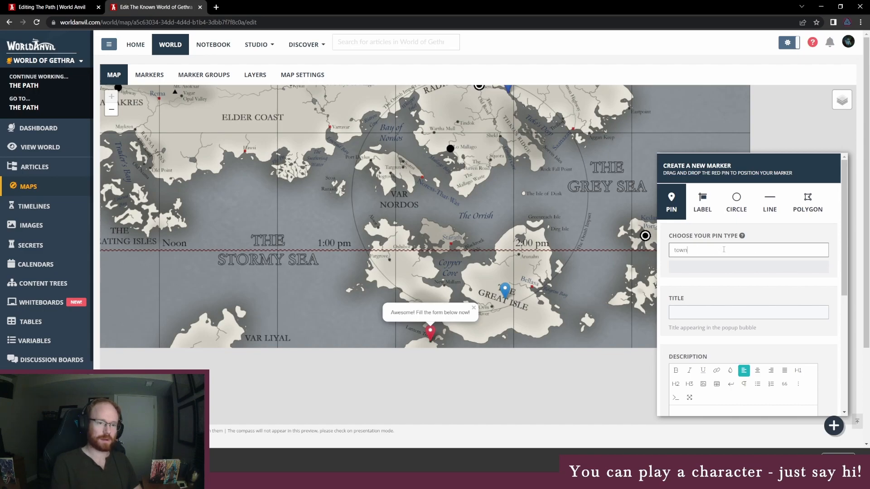
{"action": "left_click", "coordinate": [739, 291]}
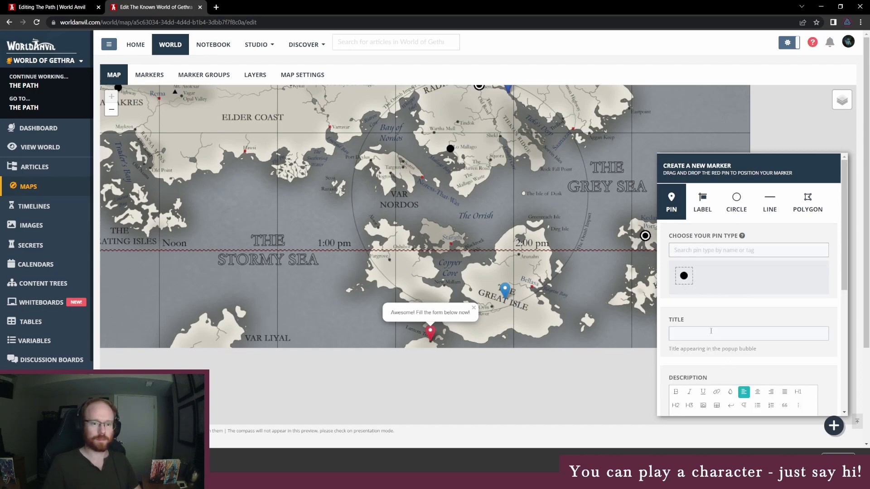
{"action": "type", "text": "Lantern Town"}
- Link the marker to a new Settlement article named "Lantern Town" and save the marker
{"action": "scroll", "coordinate": [711, 332], "scroll_direction": "down", "scroll_amount": 5}
{"action": "left_click", "coordinate": [711, 310]}
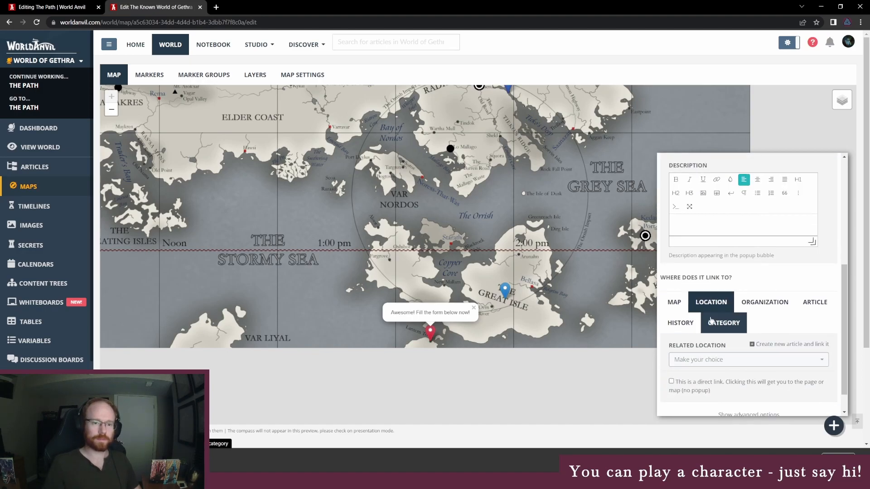
{"action": "left_click", "coordinate": [763, 344]}
{"action": "type", "text": "Lantern Town"}
{"action": "left_click", "coordinate": [733, 379]}
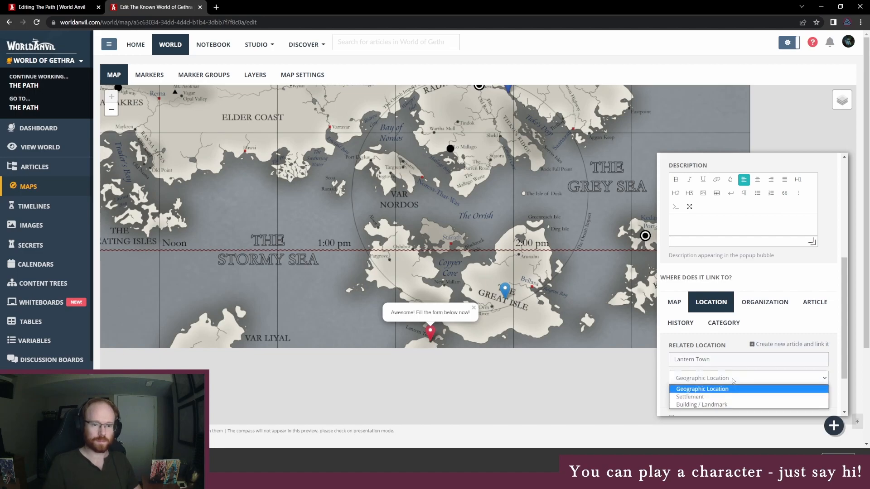
{"action": "left_click", "coordinate": [726, 401]}
{"action": "left_click", "coordinate": [690, 395]}
{"action": "scroll", "coordinate": [766, 409], "scroll_direction": "down", "scroll_amount": 1}
{"action": "left_click", "coordinate": [765, 410]}
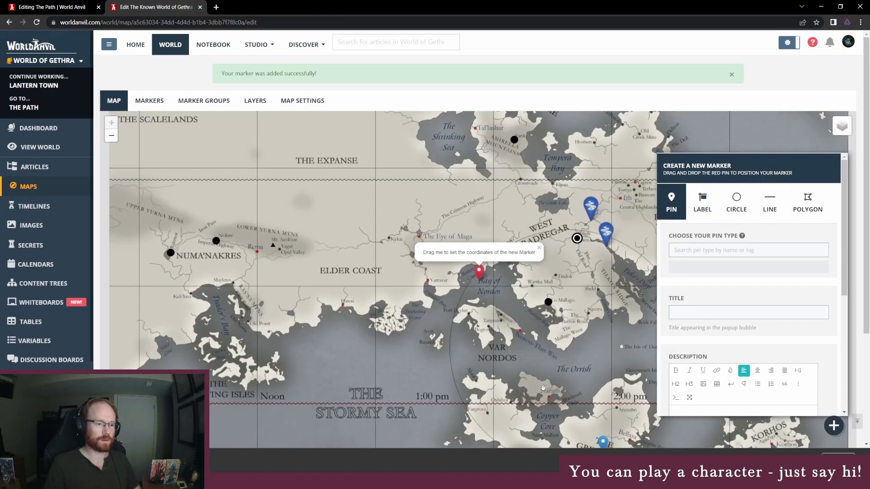
- Inspect the saved Lantern Town marker on the map and its location link
{"action": "left_click_drag", "start_coordinate": [542, 380], "coordinate": [488, 285]}
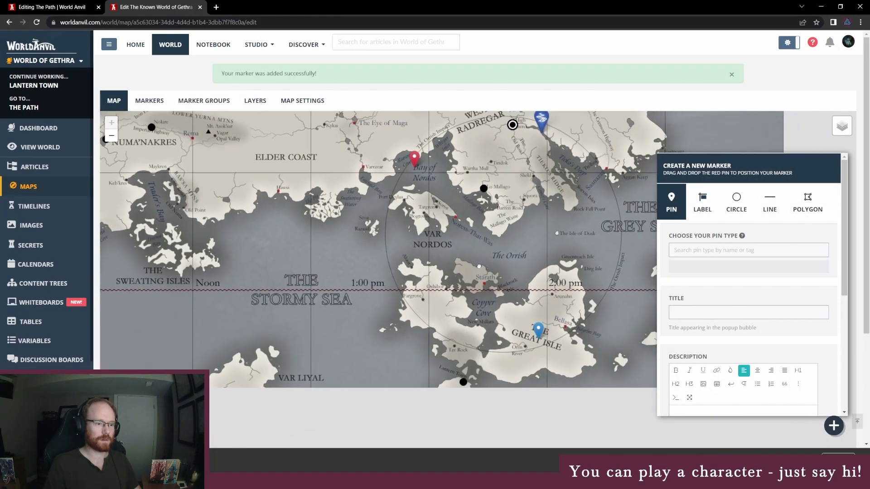
{"action": "left_click", "coordinate": [465, 383]}
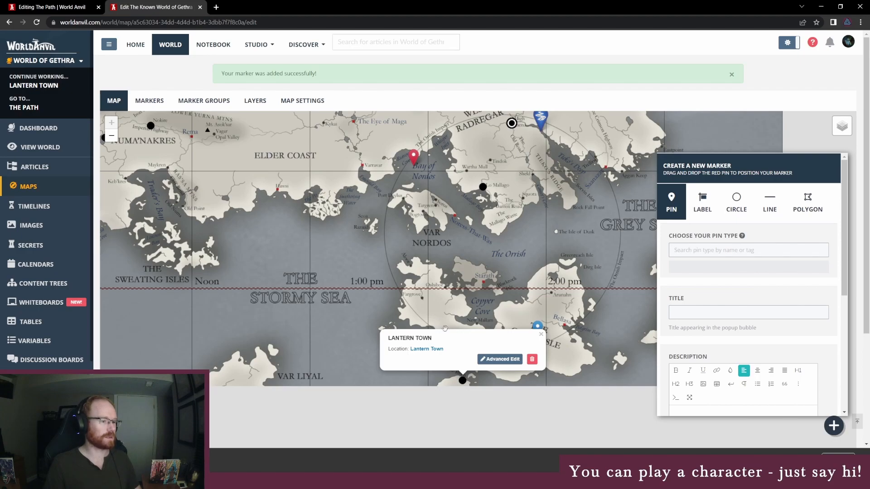
{"action": "left_click", "coordinate": [441, 351]}
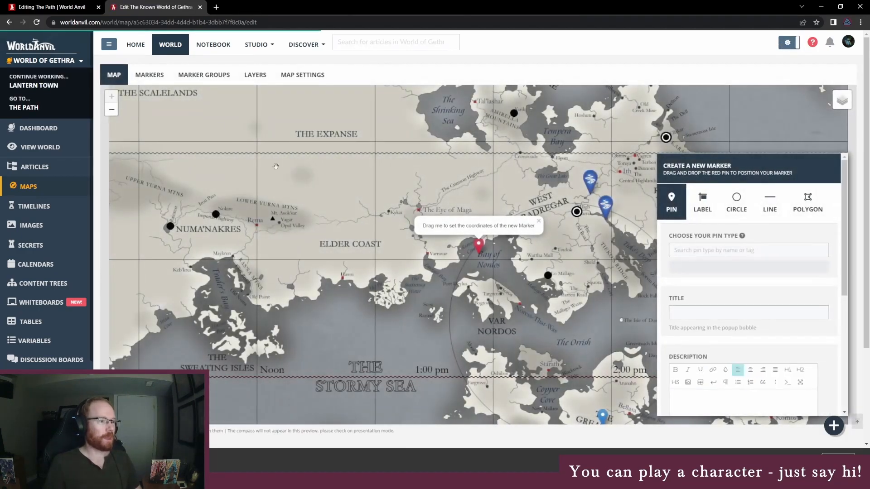
- Find the Lantern Town settlement article, preview it and open it for editing
{"action": "left_click", "coordinate": [34, 167]}
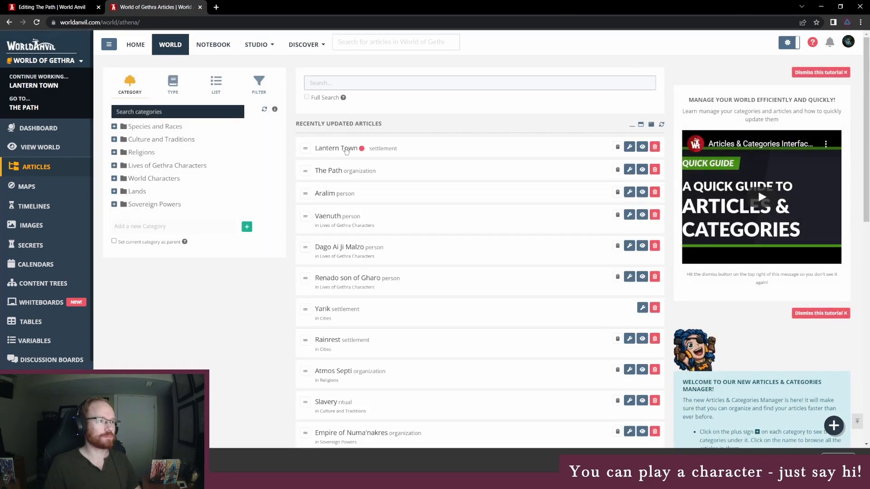
{"action": "left_click", "coordinate": [628, 148]}
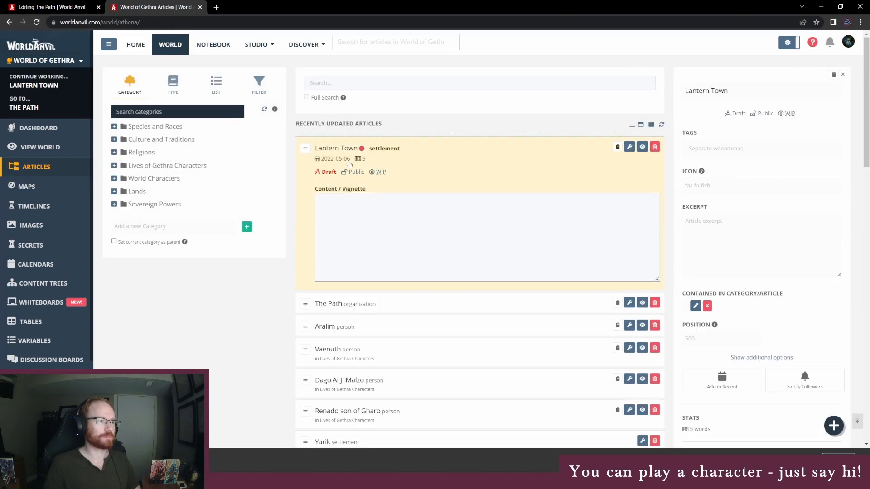
{"action": "left_click", "coordinate": [642, 147]}
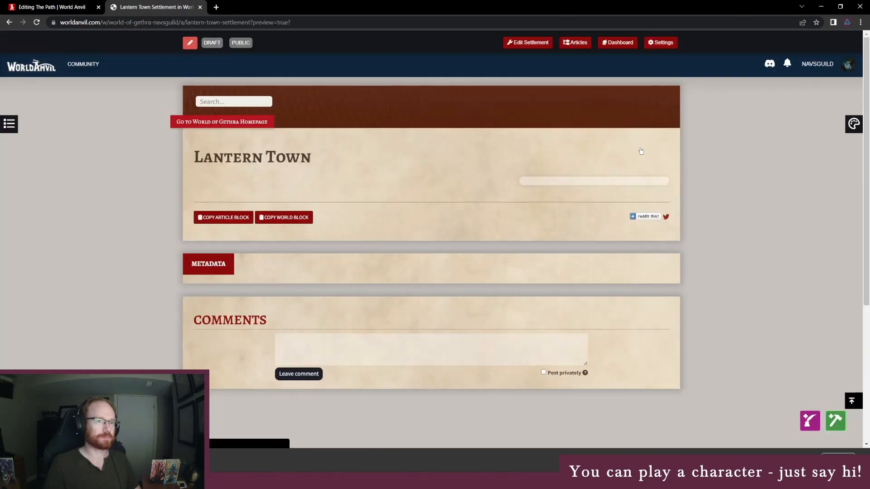
{"action": "left_click", "coordinate": [527, 42]}
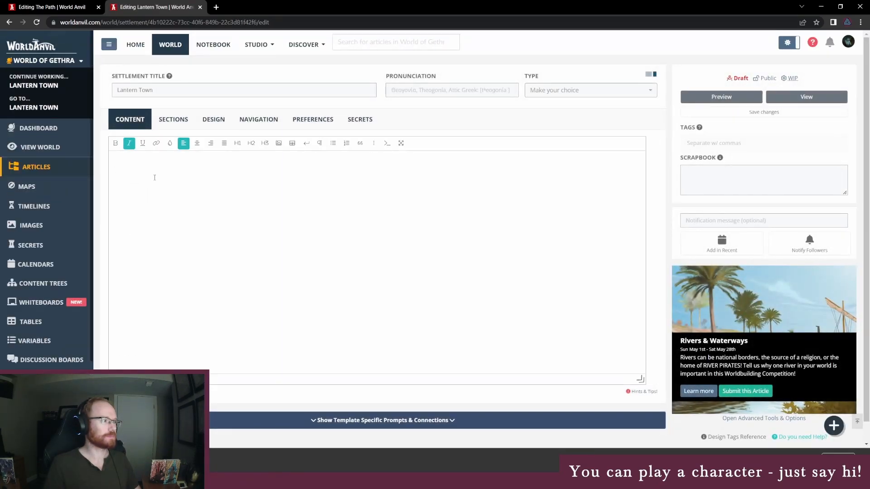
- Copy the location, year established and sovereignty line from the Rainrest article into the Lantern Town article's content
{"action": "left_click", "coordinate": [43, 5]}
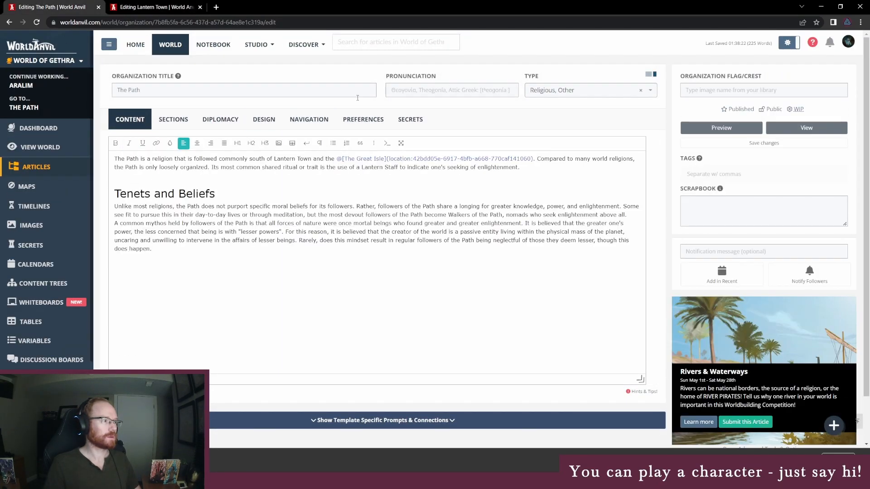
{"action": "left_click", "coordinate": [37, 166]}
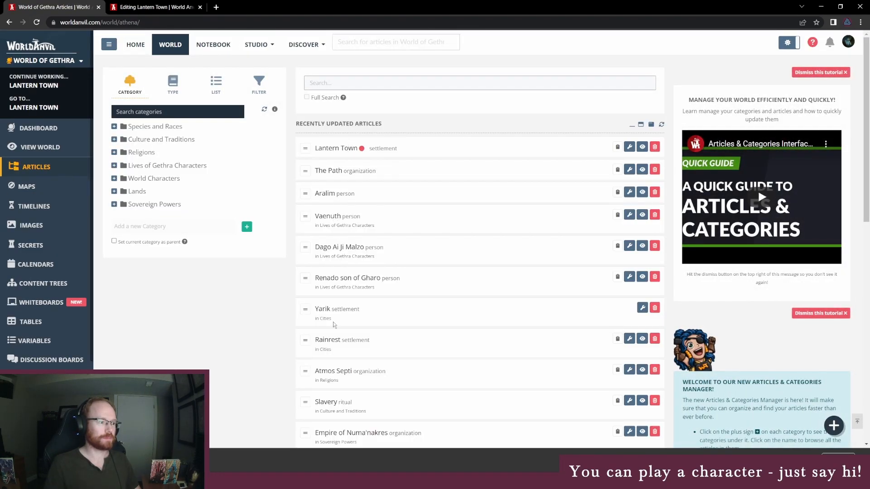
{"action": "left_click", "coordinate": [328, 340]}
{"action": "left_click_drag", "start_coordinate": [322, 403], "coordinate": [583, 401]}
{"action": "key", "text": "ctrl+c"}
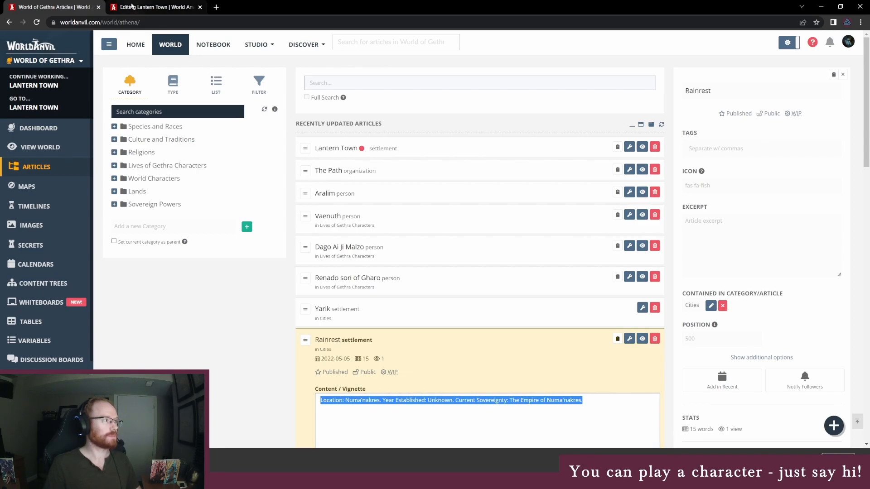
{"action": "left_click", "coordinate": [132, 6]}
{"action": "key", "text": "ctrl+v"}
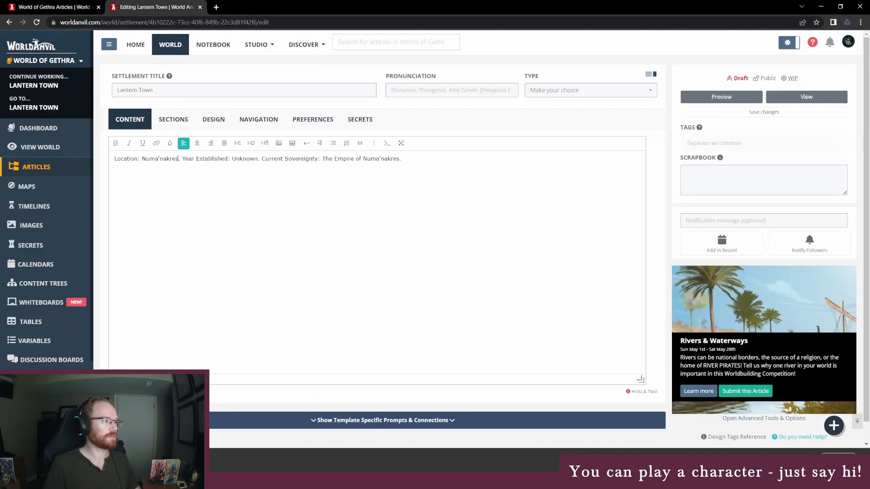
- Replace the location in the Lantern Town article with "South of the Great Isle"
{"action": "left_click_drag", "start_coordinate": [179, 159], "coordinate": [142, 159]}
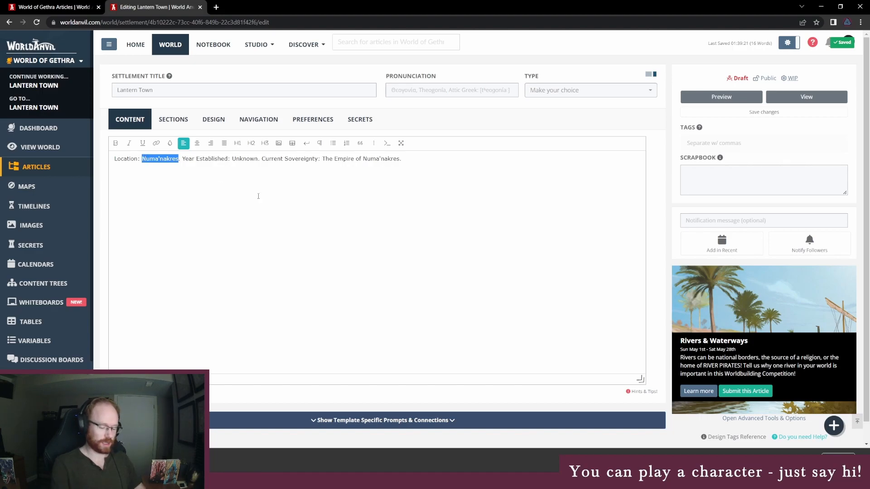
{"action": "type", "text": "South of the Great L"}
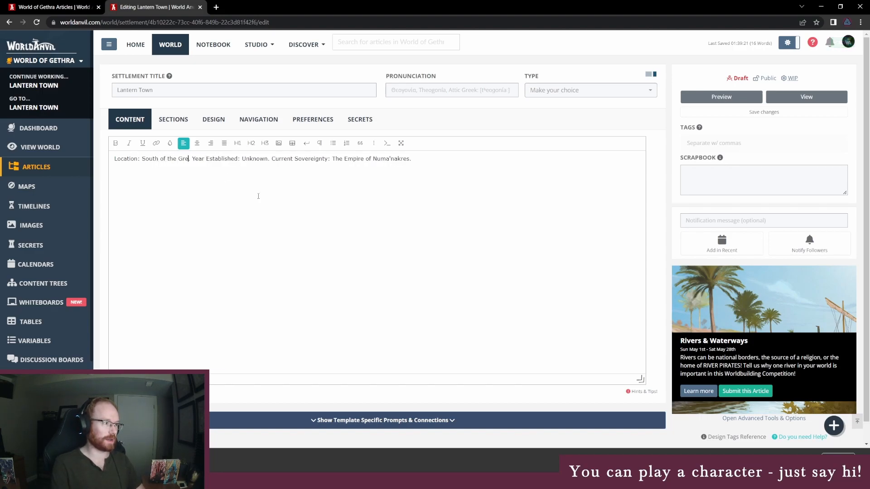
{"action": "type", "text": "sle"}
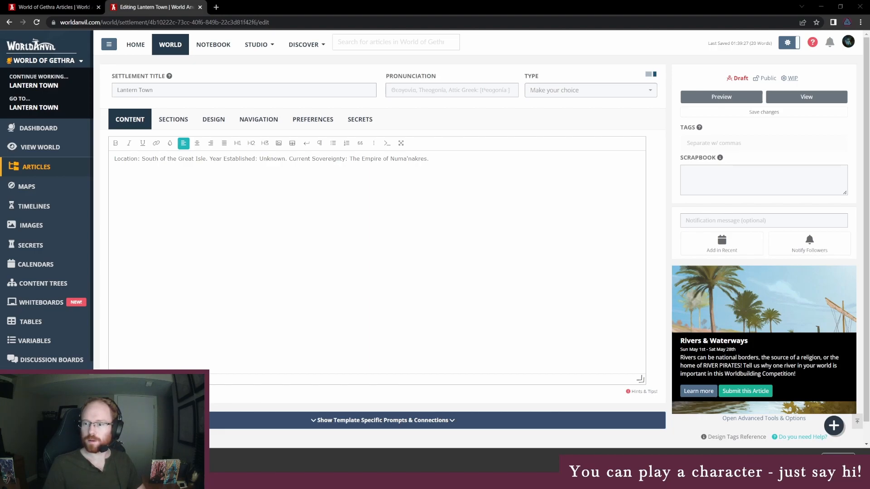
- Switch to the Gethra Globe map image in Photos and examine the area around Lantern Town and the Great Isle
{"action": "key", "text": "alt+Tab"}
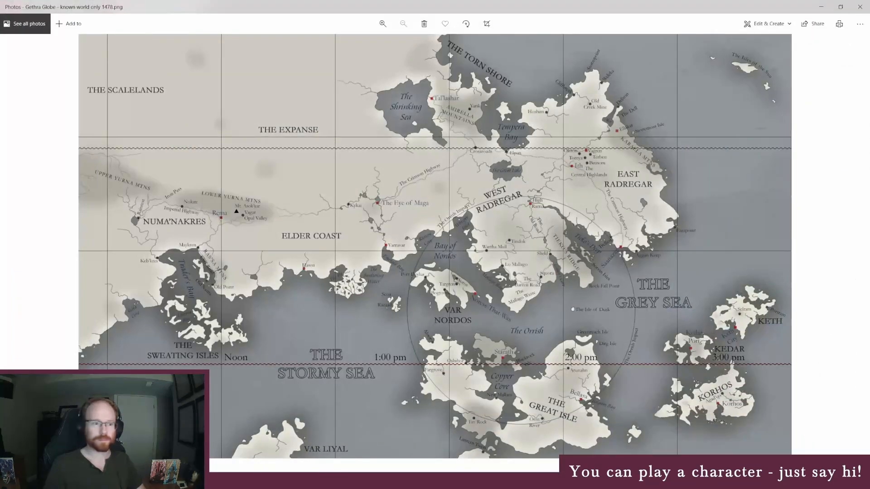
{"action": "scroll", "coordinate": [483, 455], "scroll_direction": "up", "scroll_amount": 3}
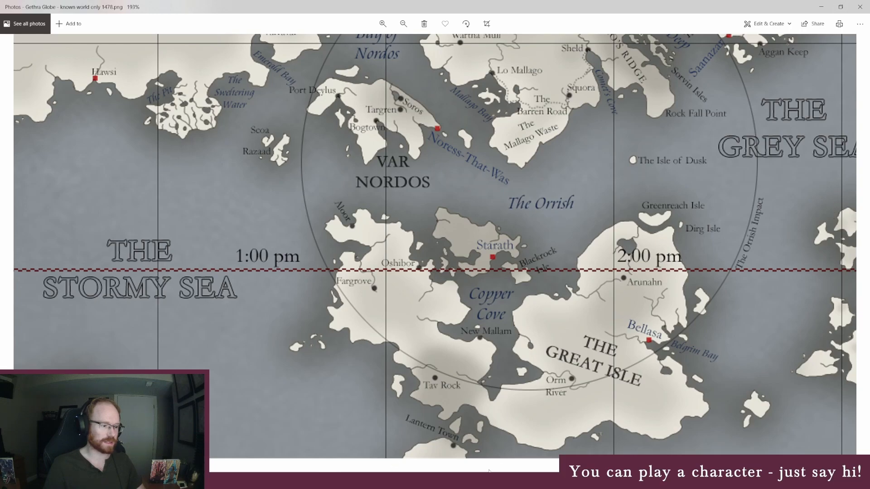
{"action": "left_click_drag", "start_coordinate": [563, 324], "coordinate": [440, 316]}
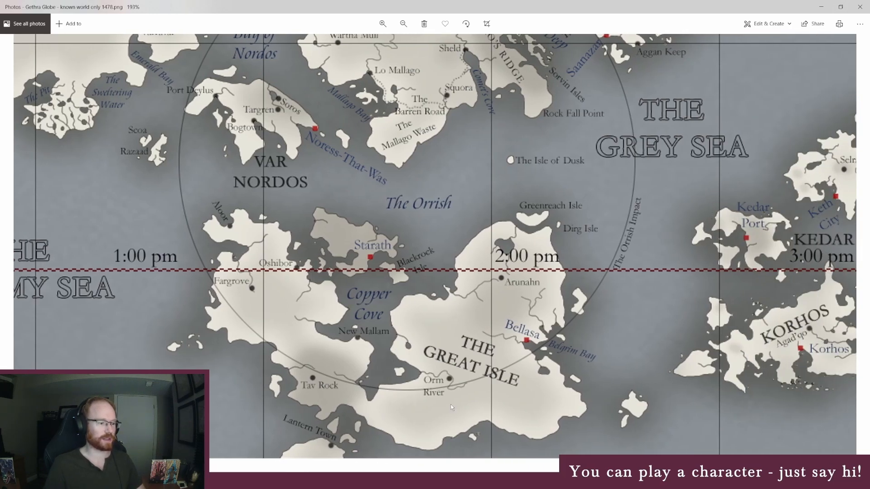
{"action": "scroll", "coordinate": [441, 404], "scroll_direction": "down", "scroll_amount": 5}
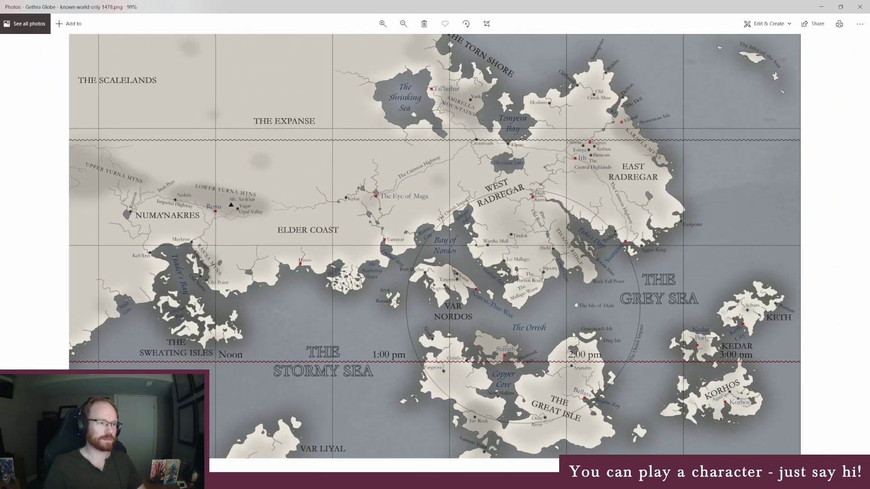
{"action": "left_click", "coordinate": [866, 3]}
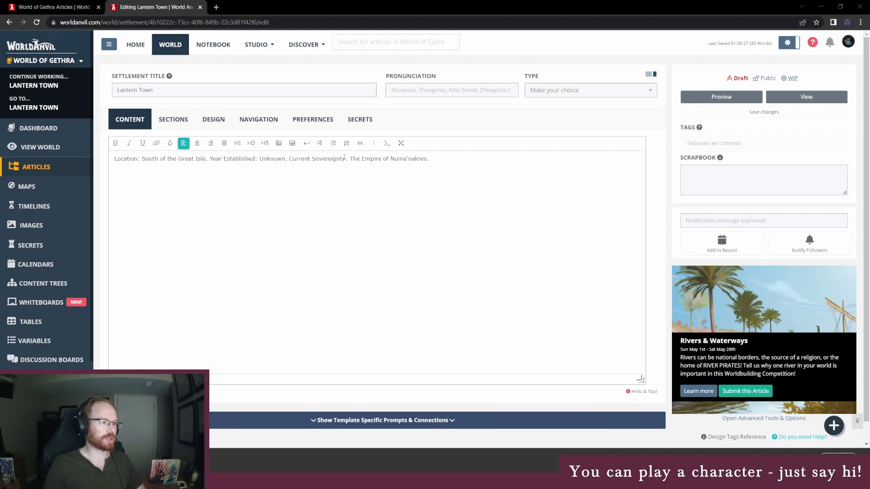
- Set the article's current sovereignty to "Local government.", change its status from draft to published and save
{"action": "left_click_drag", "start_coordinate": [351, 159], "coordinate": [443, 159]}
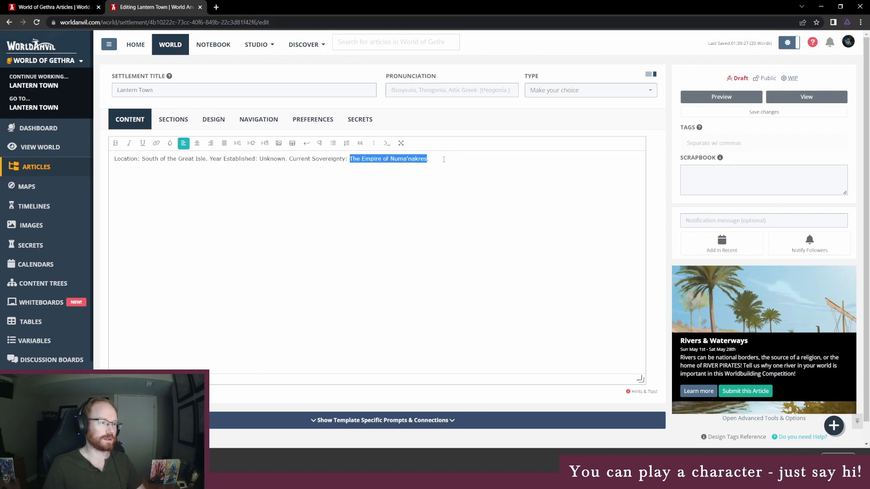
{"action": "type", "text": "Local government."}
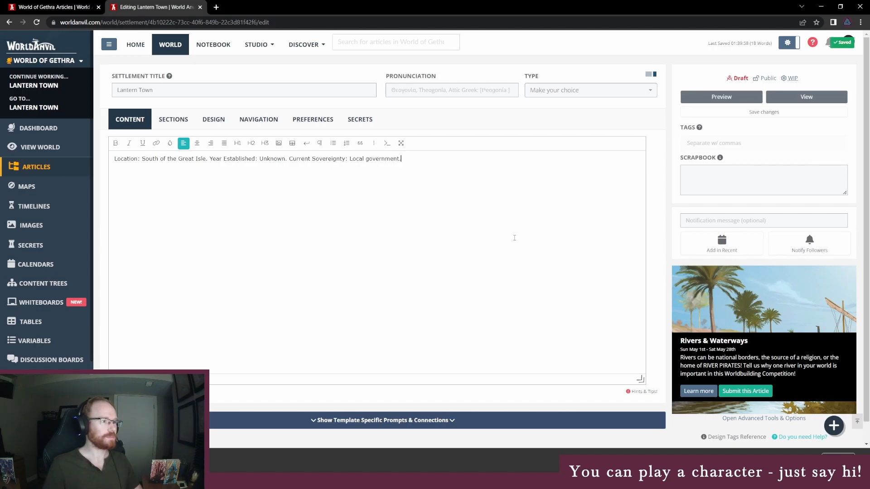
{"action": "left_click", "coordinate": [746, 79]}
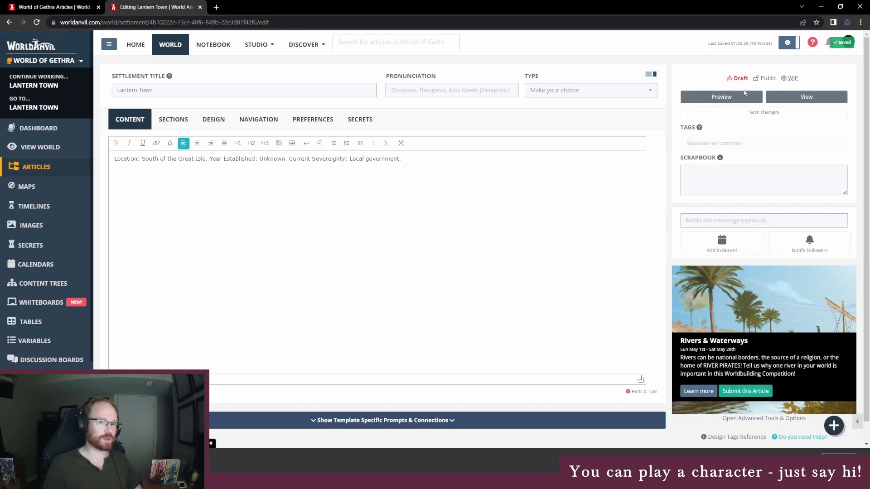
{"action": "left_click", "coordinate": [752, 113]}
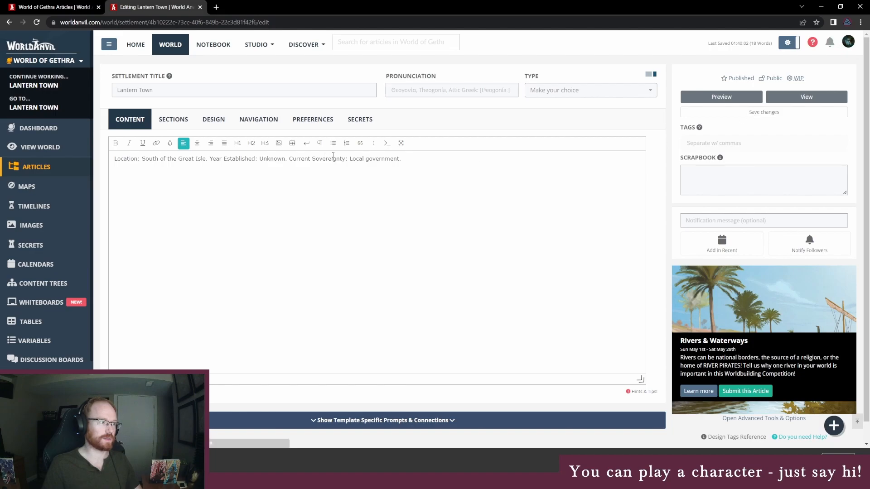
- Start a second paragraph in the content with "This settlement is called Lantern Town due to its widespread use of the"
{"action": "left_click", "coordinate": [438, 163]}
{"action": "key", "text": "Return"}
{"action": "key", "text": "Return"}
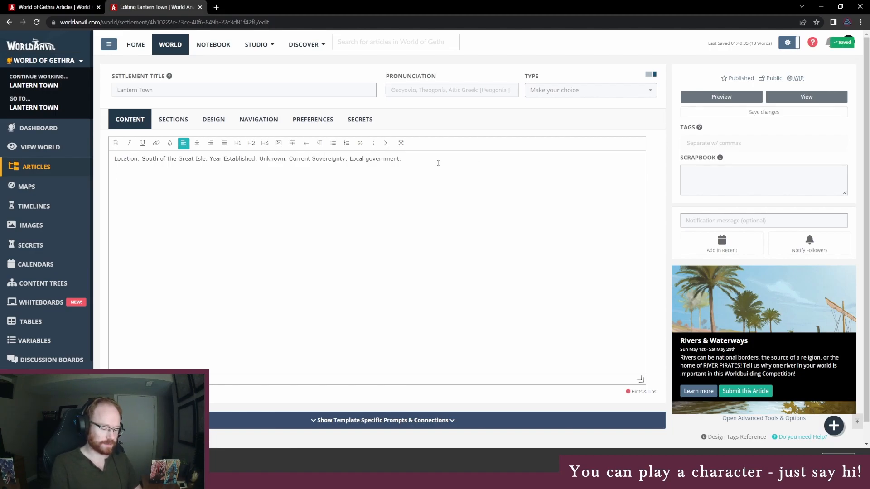
{"action": "type", "text": "Lantern Town is called this"}
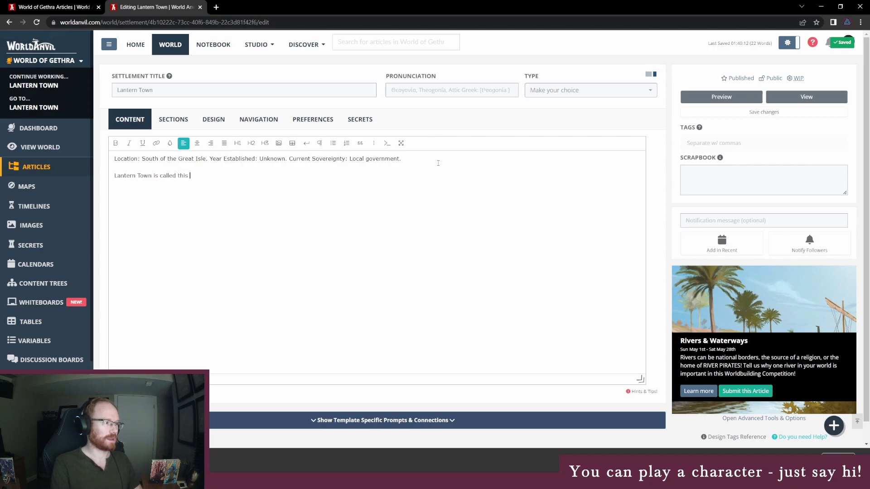
{"action": "key", "text": "shift+Home"}
{"action": "type", "text": "T"}
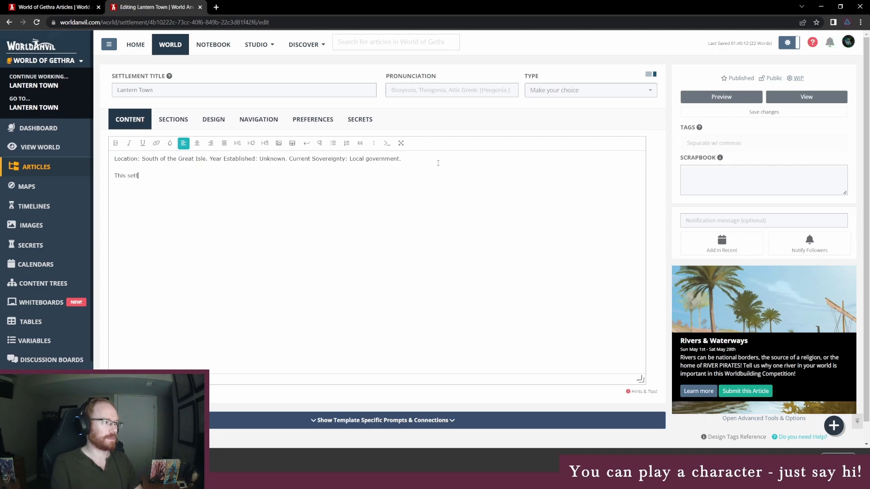
{"action": "type", "text": "his settlement is called Lantern Town d"}
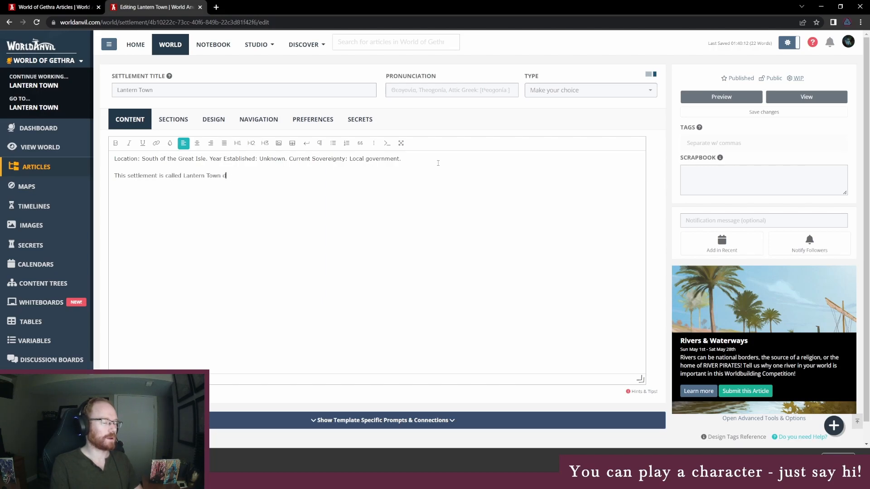
{"action": "type", "text": "ue to its "}
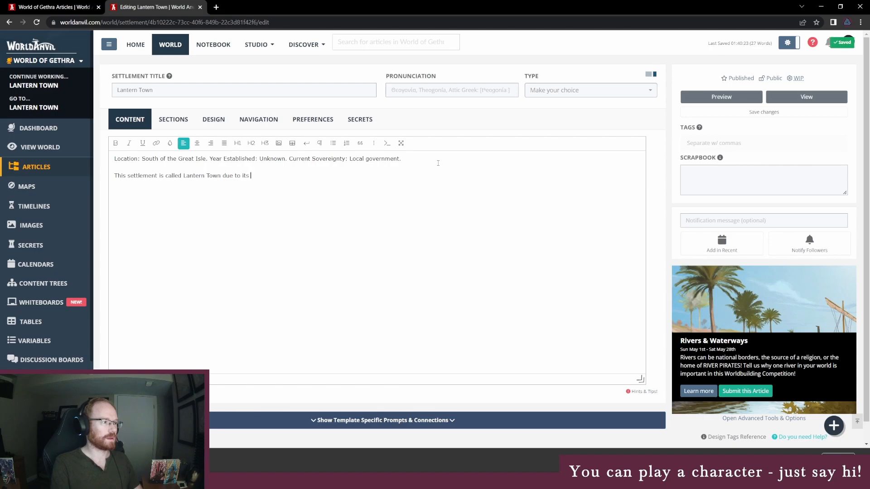
{"action": "type", "text": "widespread use of the"}
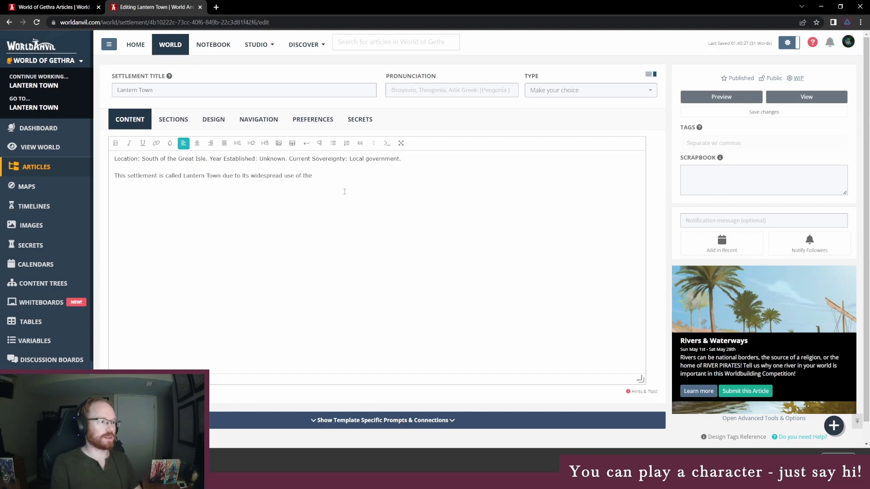
- Continue the second paragraph's sentence with "lanterns from the Path,", correcting the spelling of "lanterns"
{"action": "type", "text": "tnererns from"}
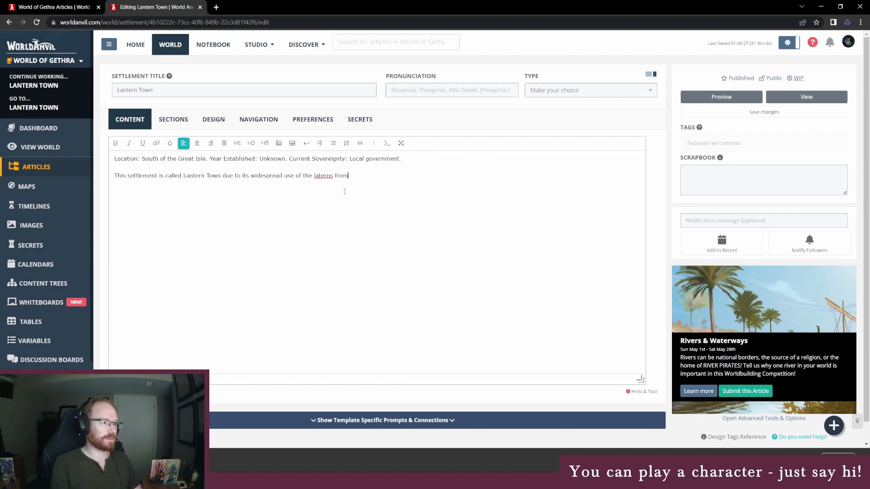
{"action": "key", "text": "BackSpace"}
{"action": "key", "text": "BackSpace"}
{"action": "key", "text": "BackSpace"}
{"action": "key", "text": "BackSpace"}
{"action": "key", "text": "BackSpace"}
{"action": "key", "text": "BackSpace"}
{"action": "key", "text": "BackSpace"}
{"action": "type", "text": "nterns from the Path."}
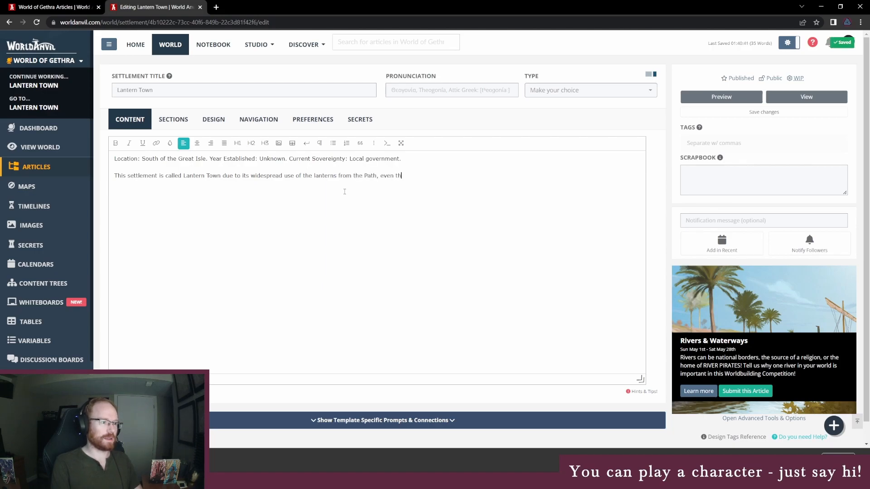
- Finish the sentence with "even though it is less devout than many southern cities." and save the article
{"action": "type", "text": "t is less de"}
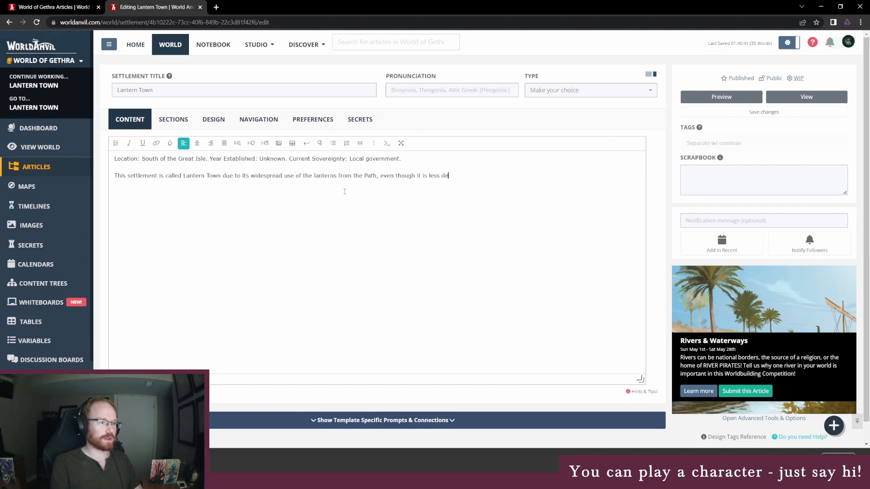
{"action": "type", "text": "bou"}
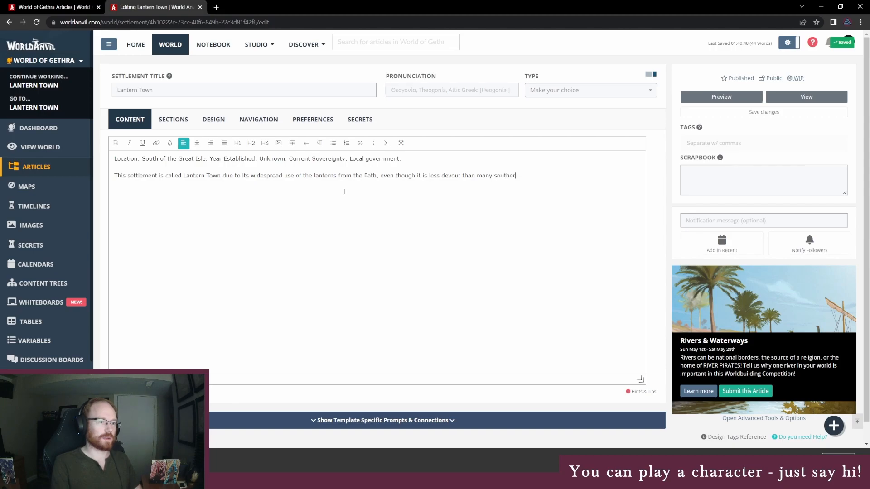
{"action": "left_click", "coordinate": [294, 166]}
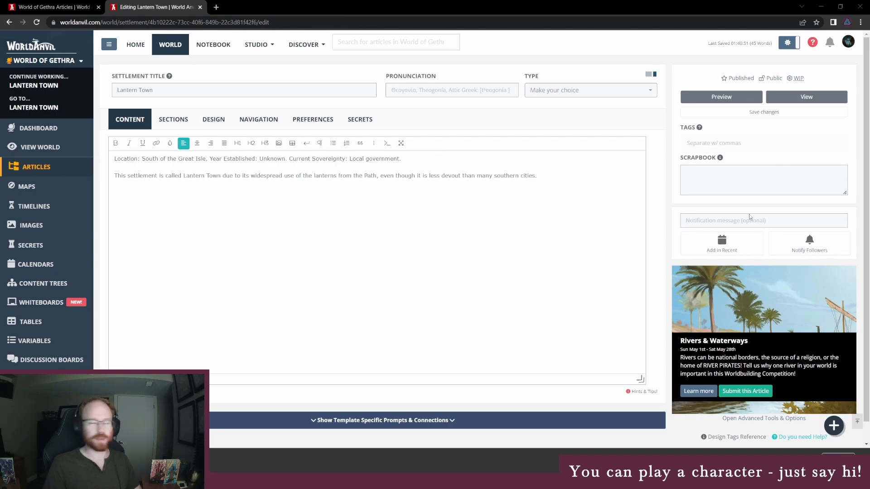
{"action": "left_click", "coordinate": [570, 176]}
{"action": "left_click_drag", "start_coordinate": [549, 171], "coordinate": [105, 154]}
{"action": "left_click", "coordinate": [119, 161]}
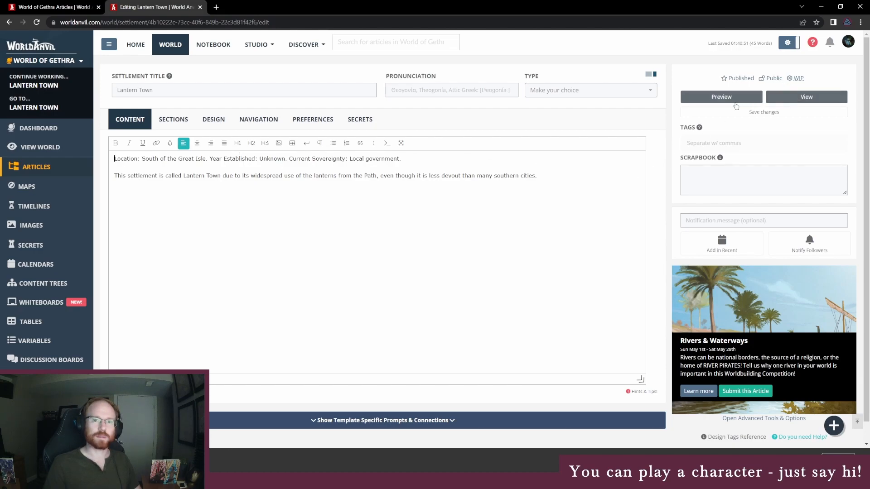
{"action": "left_click", "coordinate": [754, 114]}
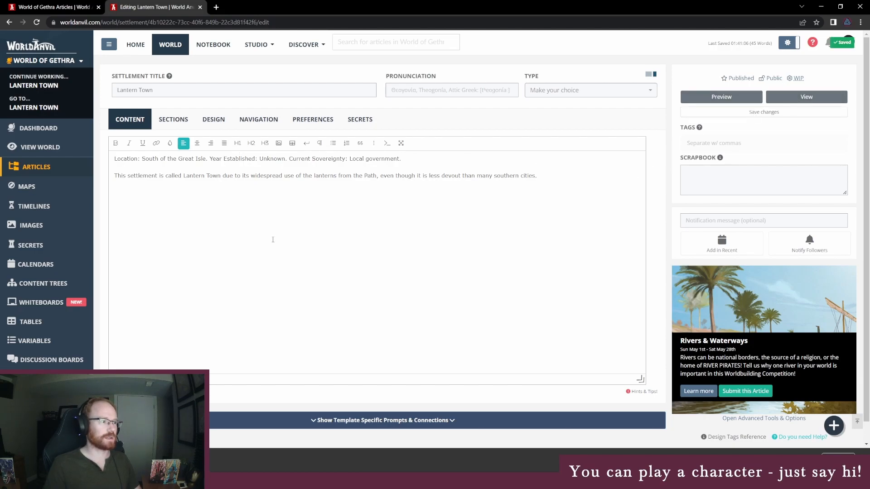
- Copy the mention link of The Path organization from the article list and replace the word "Path" in Lantern Town's content with it
{"action": "left_click", "coordinate": [55, 6]}
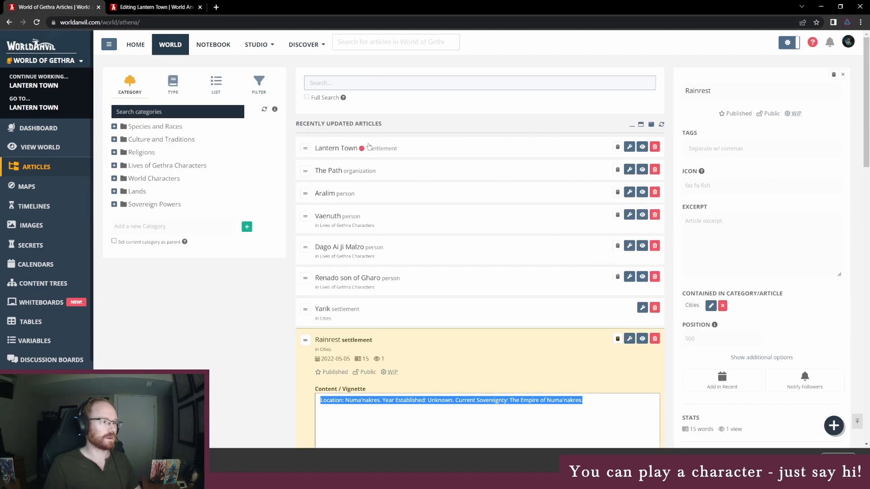
{"action": "left_click", "coordinate": [617, 170]}
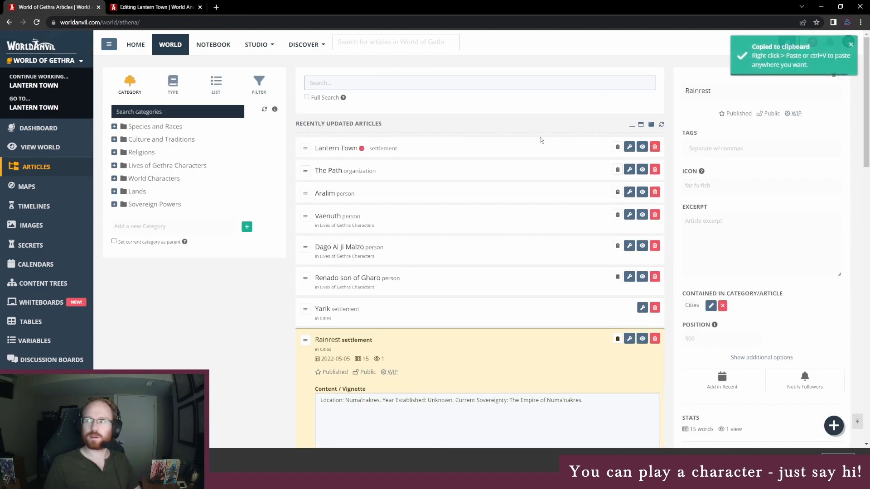
{"action": "left_click", "coordinate": [123, 7]}
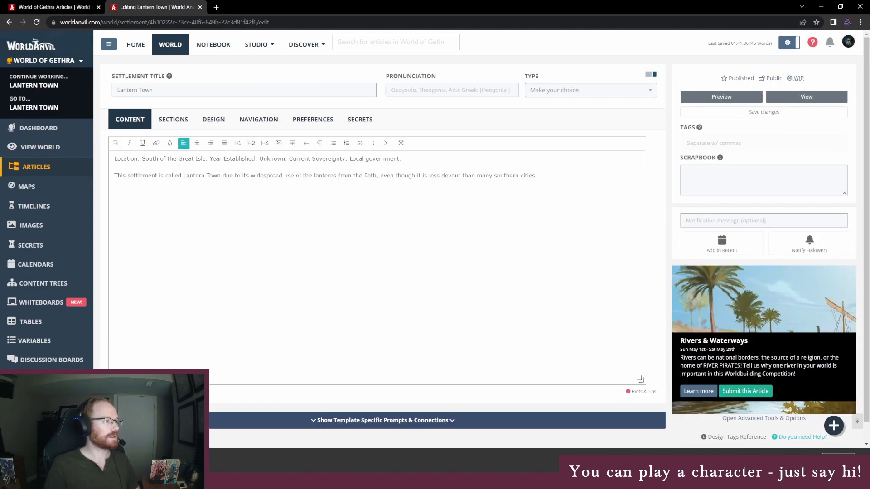
{"action": "double_click", "coordinate": [366, 176]}
{"action": "key", "text": "ctrl+v"}
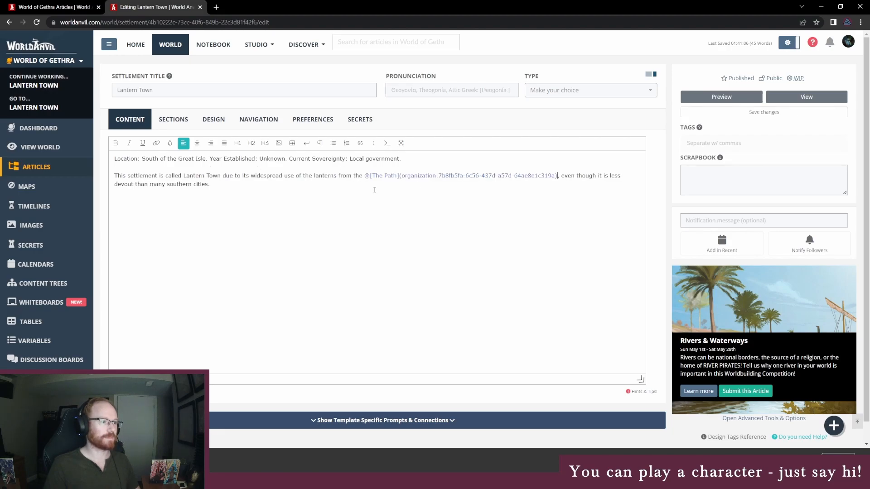
- Delete the redundant "the" before the mention of The Path and save the article
{"action": "left_click", "coordinate": [365, 176]}
{"action": "key", "text": "BackSpace"}
{"action": "key", "text": "BackSpace"}
{"action": "key", "text": "BackSpace"}
{"action": "key", "text": "BackSpace"}
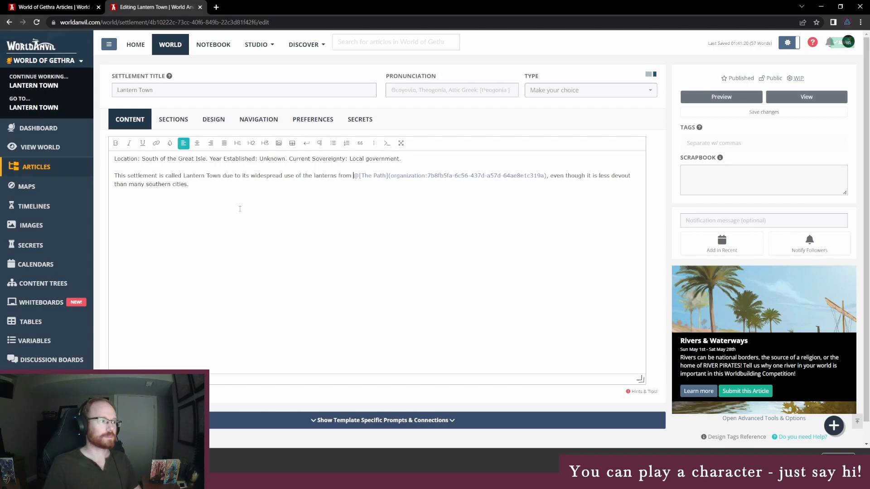
{"action": "left_click", "coordinate": [774, 113]}
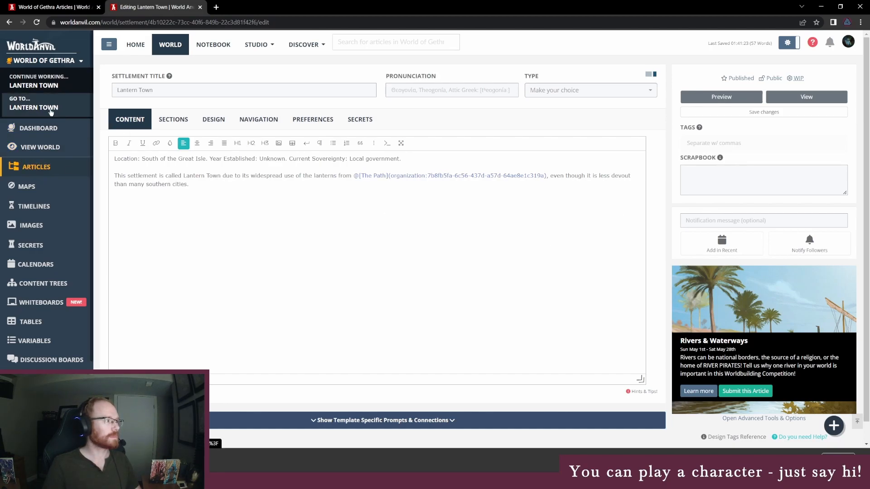
- View the public World of Gethra map and open the Lantern Town marker to check its article text
{"action": "left_click", "coordinate": [40, 148]}
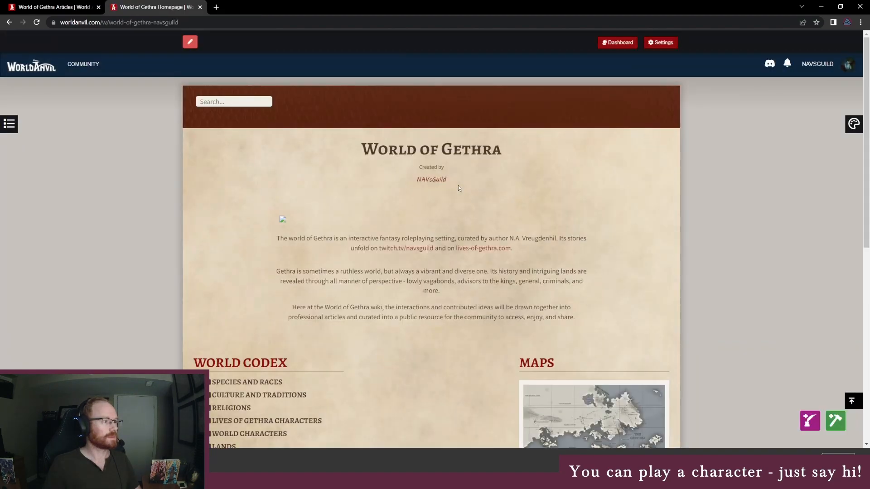
{"action": "scroll", "coordinate": [459, 272], "scroll_direction": "down", "scroll_amount": 4}
{"action": "left_click", "coordinate": [551, 270]}
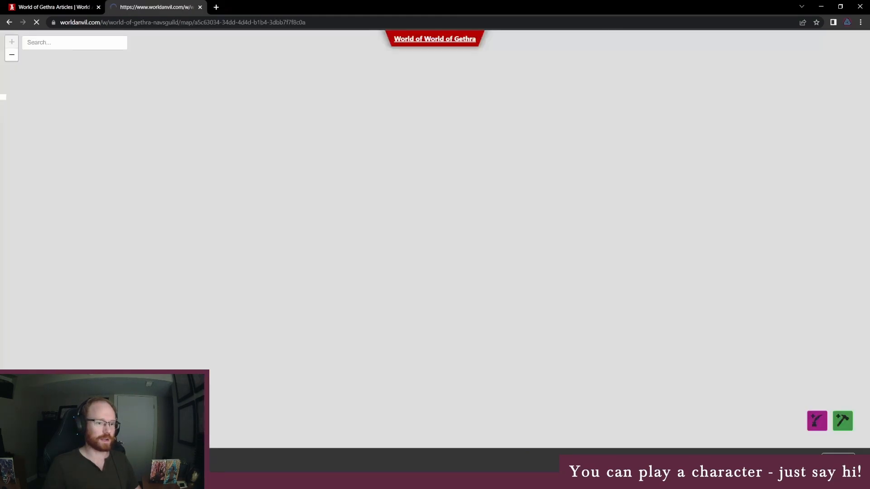
{"action": "scroll", "coordinate": [518, 380], "scroll_direction": "up", "scroll_amount": 3}
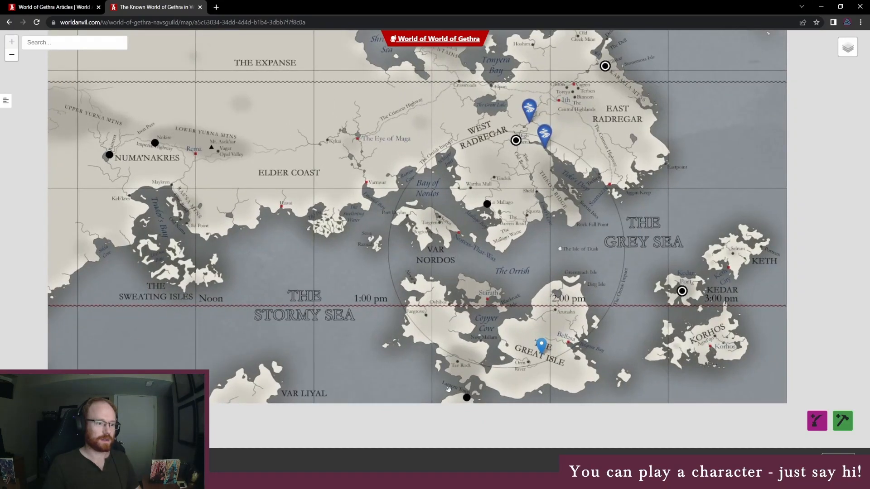
{"action": "left_click", "coordinate": [465, 397]}
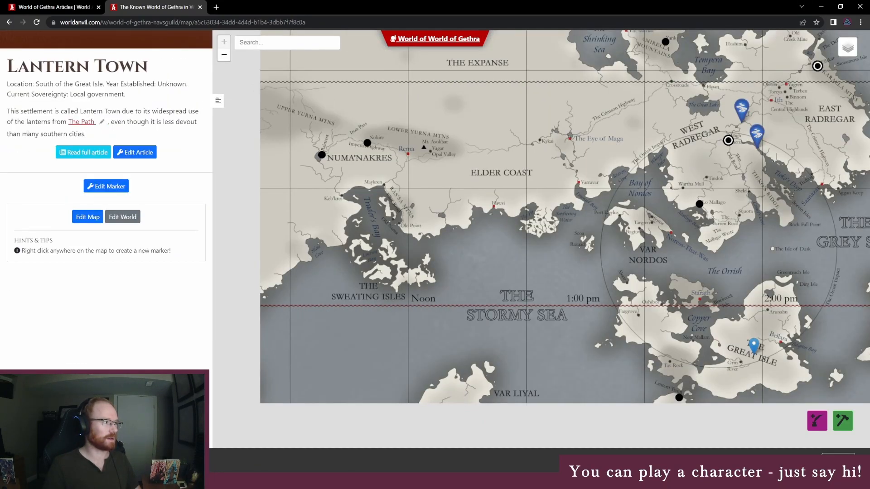
- Follow the mention of The Path in Lantern Town's marker text and open that organization article for editing
{"action": "left_click_drag", "start_coordinate": [573, 243], "coordinate": [391, 259]}
{"action": "left_click", "coordinate": [81, 123]}
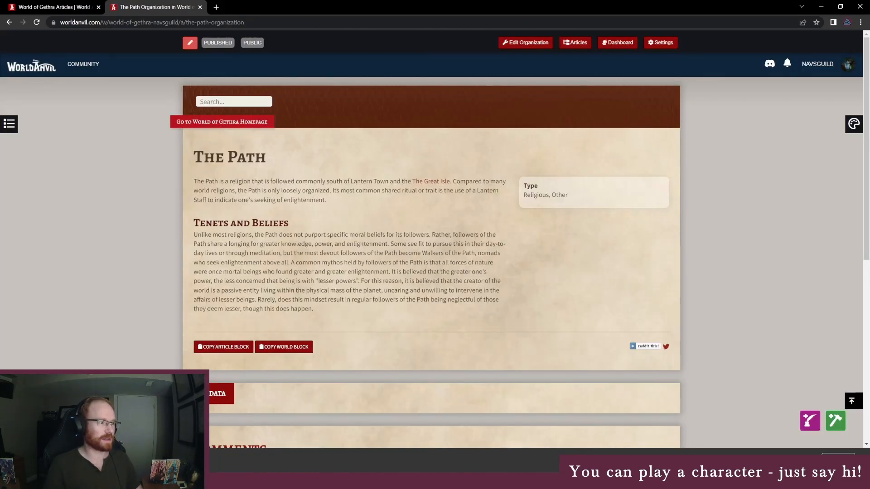
{"action": "left_click", "coordinate": [540, 45]}
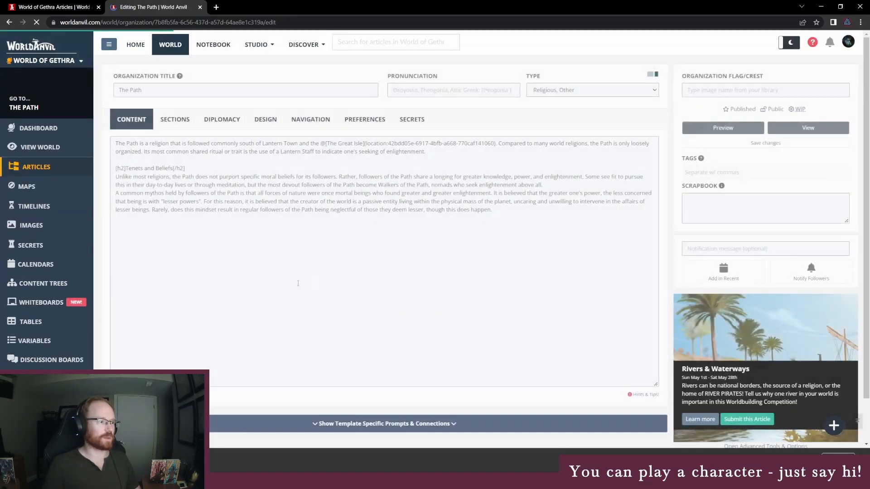
- Add a "Known Followers" heading below the Tenets and Beliefs section of The Path and enter "Aralim" beneath it
{"action": "left_click", "coordinate": [419, 253]}
{"action": "left_click", "coordinate": [250, 143]}
{"action": "type", "text": "Known Followers"}
{"action": "key", "text": "Return"}
{"action": "type", "text": "A"}
{"action": "key", "text": "BackSpace"}
{"action": "key", "text": "BackSpace"}
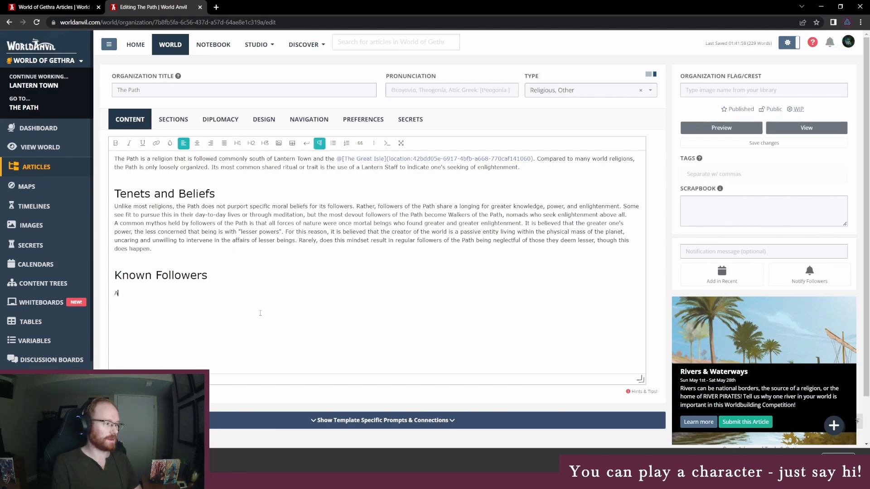
- Replace the word "Aralim" with the mention link copied from the Aralim person article in the article list, and save The Path
{"action": "key", "text": "shift+Home"}
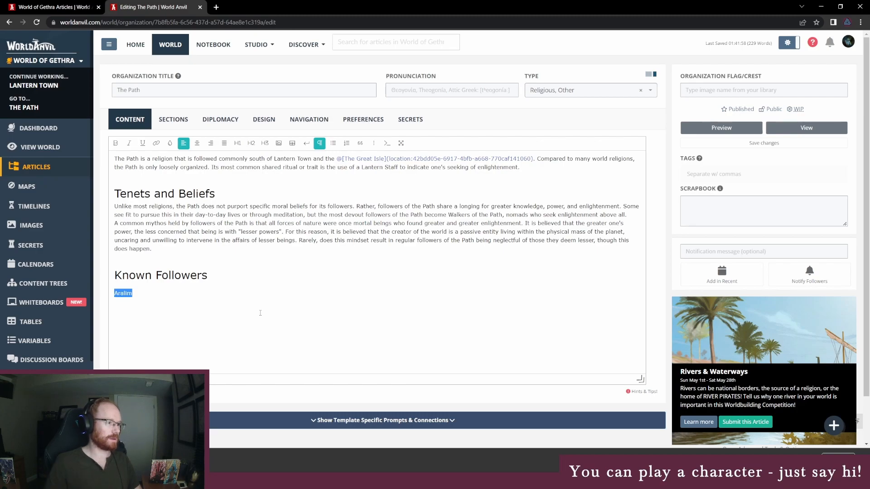
{"action": "left_click", "coordinate": [79, 6]}
{"action": "left_click", "coordinate": [616, 192]}
{"action": "key", "text": "ctrl+Tab"}
{"action": "key", "text": "ctrl+v"}
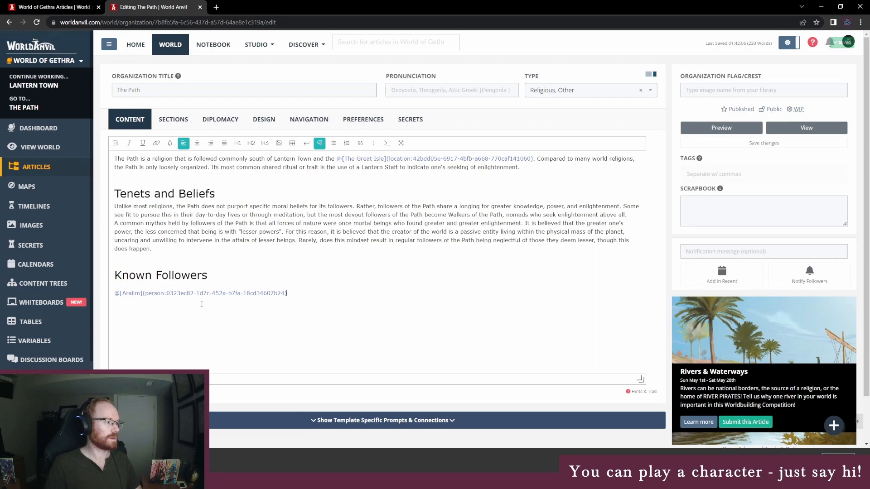
{"action": "left_click", "coordinate": [727, 144]}
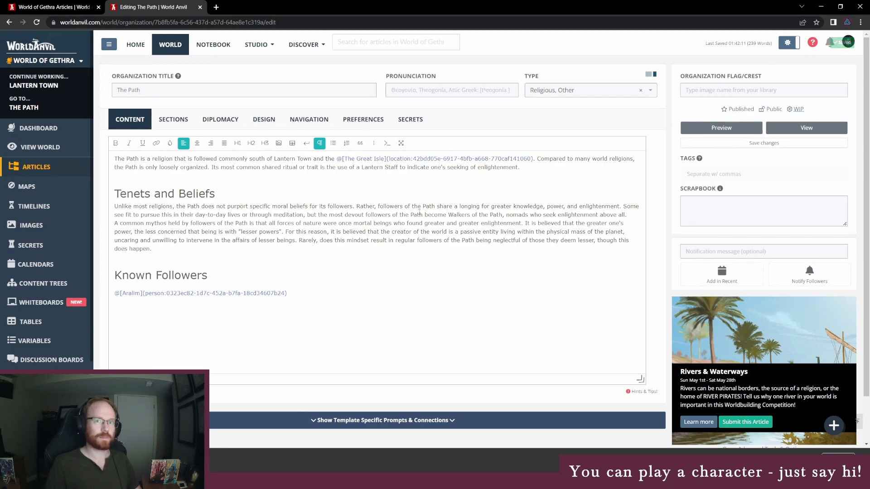
- Open the Atmos Septi organization in the article list and review how its content is divided into creeds, then reload the list
{"action": "left_click", "coordinate": [39, 167]}
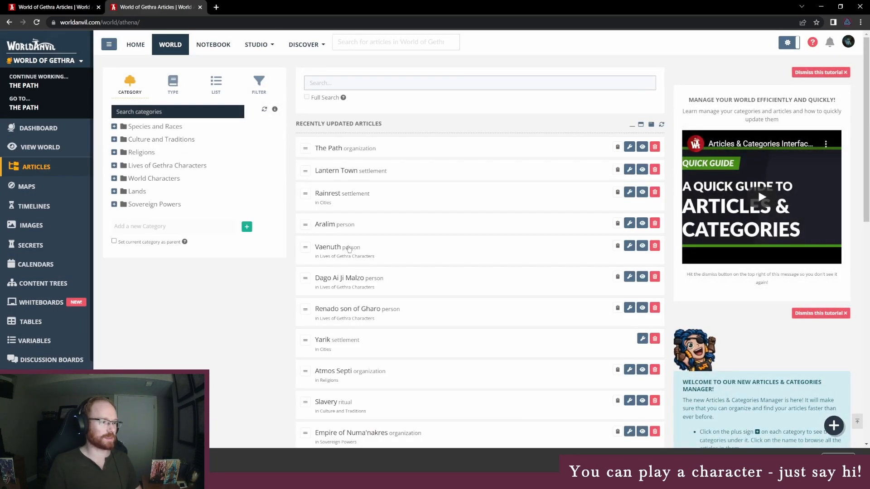
{"action": "scroll", "coordinate": [335, 345], "scroll_direction": "down", "scroll_amount": 1}
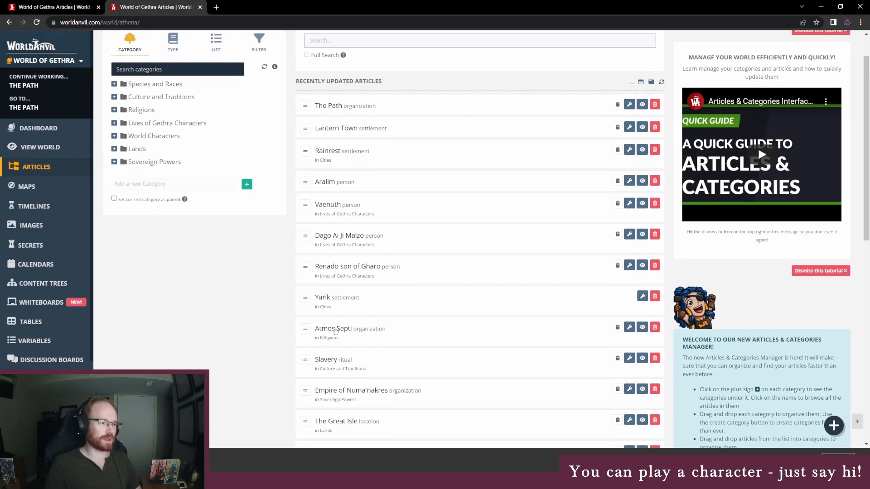
{"action": "left_click", "coordinate": [336, 333]}
{"action": "scroll", "coordinate": [403, 343], "scroll_direction": "down", "scroll_amount": 2}
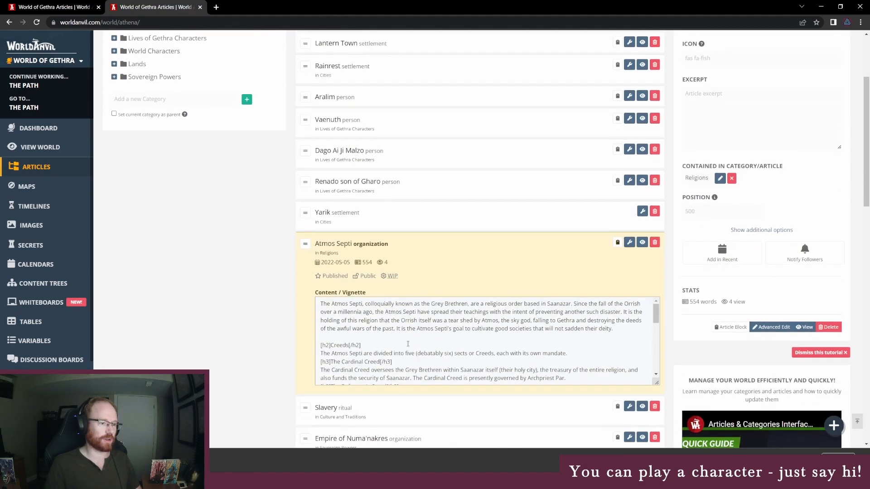
{"action": "scroll", "coordinate": [394, 352], "scroll_direction": "down", "scroll_amount": 1}
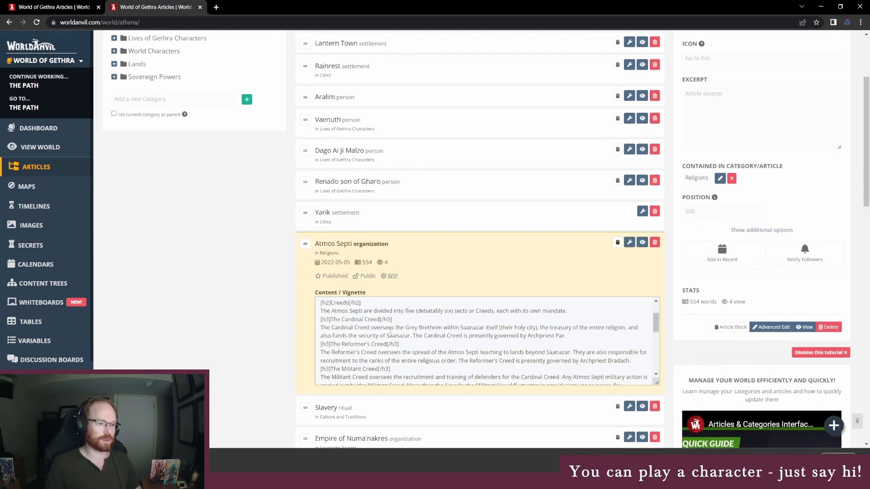
{"action": "left_click_drag", "start_coordinate": [392, 332], "coordinate": [412, 353]}
{"action": "left_click", "coordinate": [412, 353]}
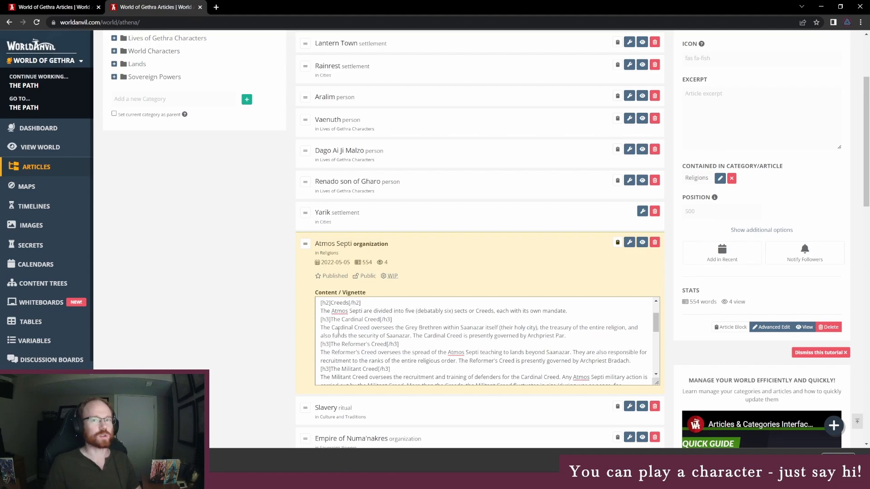
{"action": "scroll", "coordinate": [339, 264], "scroll_direction": "up", "scroll_amount": 2}
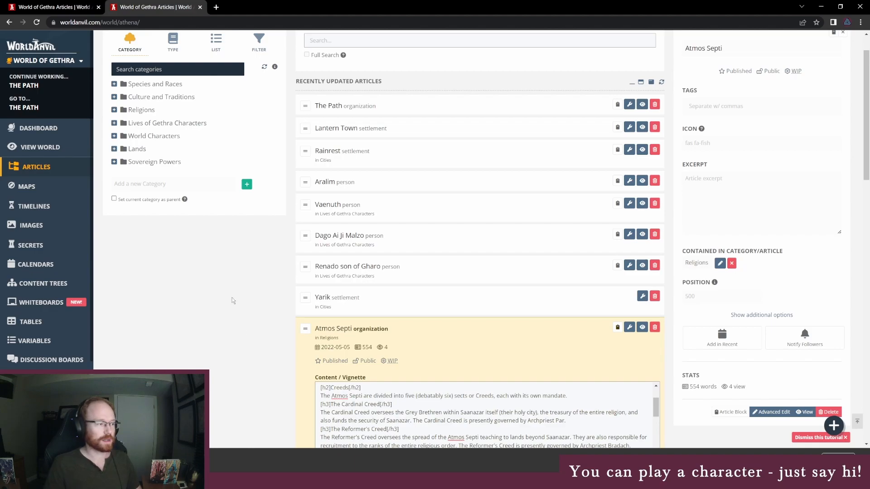
{"action": "scroll", "coordinate": [232, 298], "scroll_direction": "up", "scroll_amount": 1}
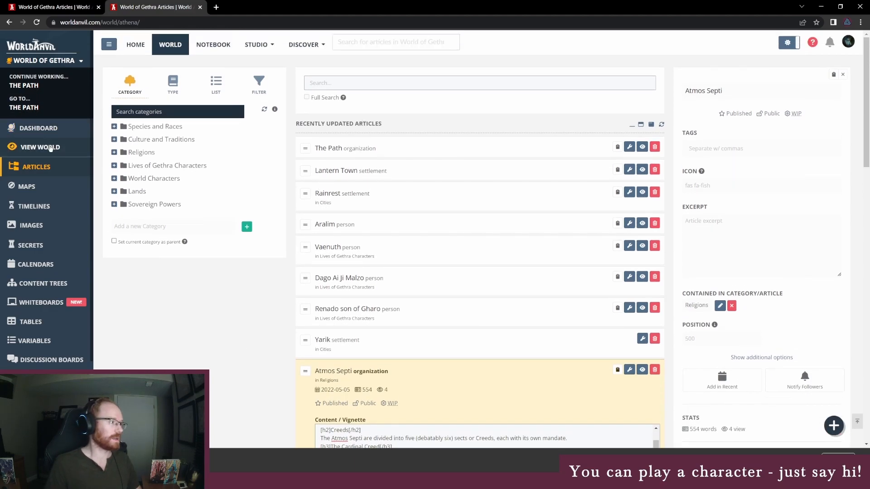
{"action": "left_click", "coordinate": [47, 168]}
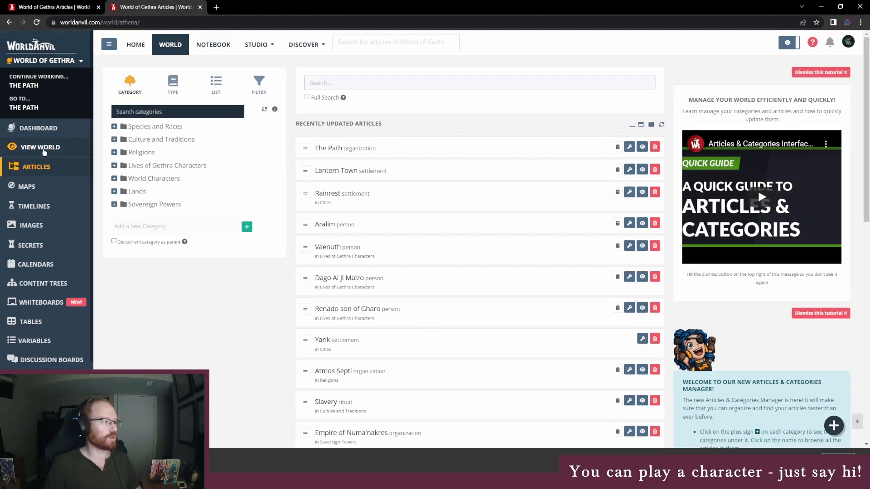
- Check which articles the Lives of Gethra Characters category holds on the public world homepage, and return to the article list
{"action": "left_click", "coordinate": [44, 152]}
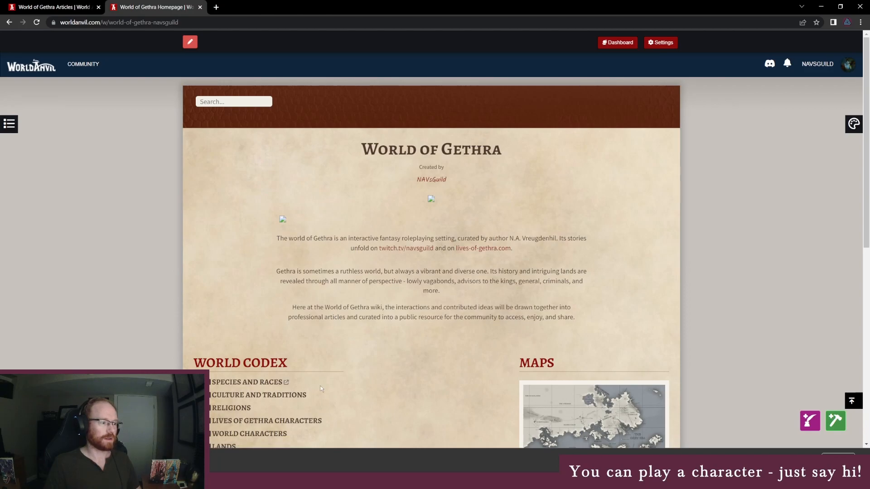
{"action": "scroll", "coordinate": [342, 385], "scroll_direction": "down", "scroll_amount": 5}
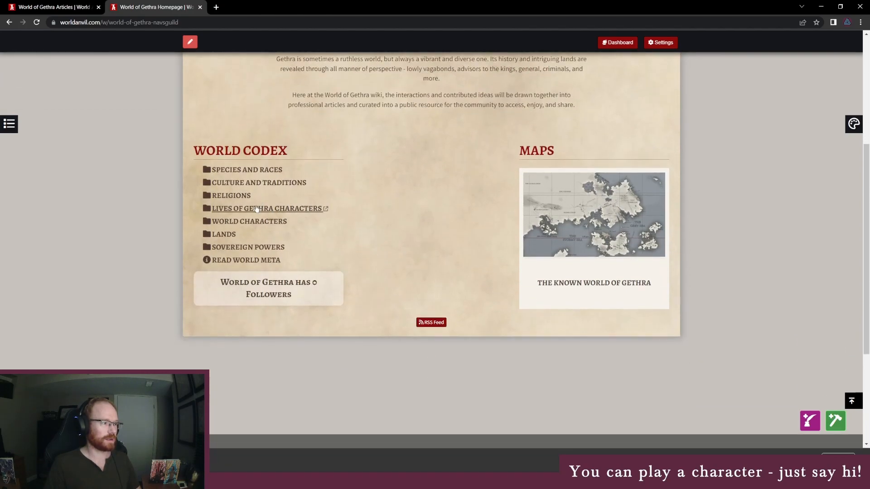
{"action": "left_click", "coordinate": [257, 208]}
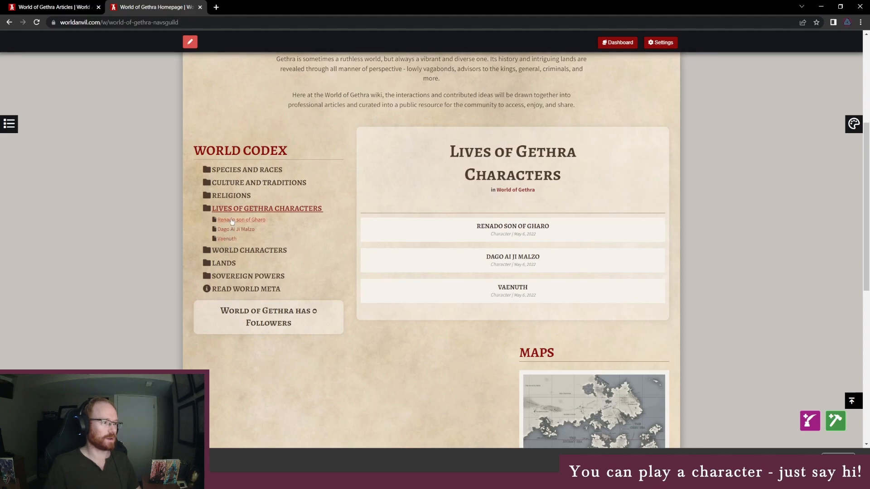
{"action": "left_click", "coordinate": [42, 2]}
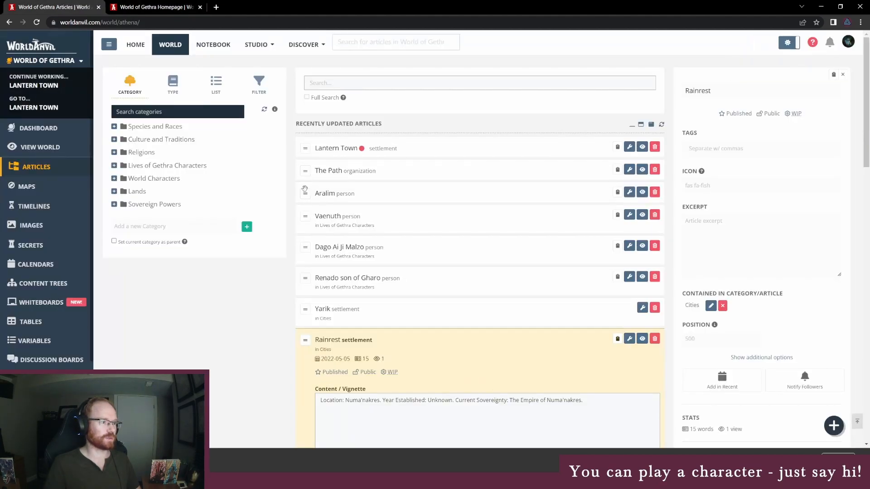